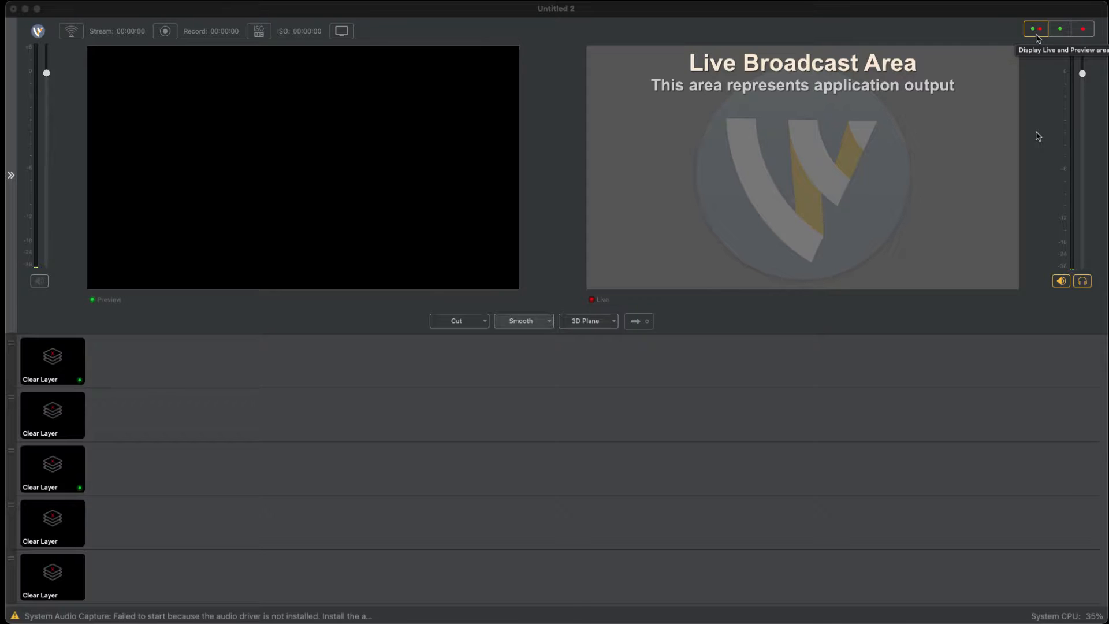
Step: Compare the preview-only and live-only display layouts, and return to showing both the Preview and Live areas
{"action": "left_click", "coordinate": [1037, 36]}
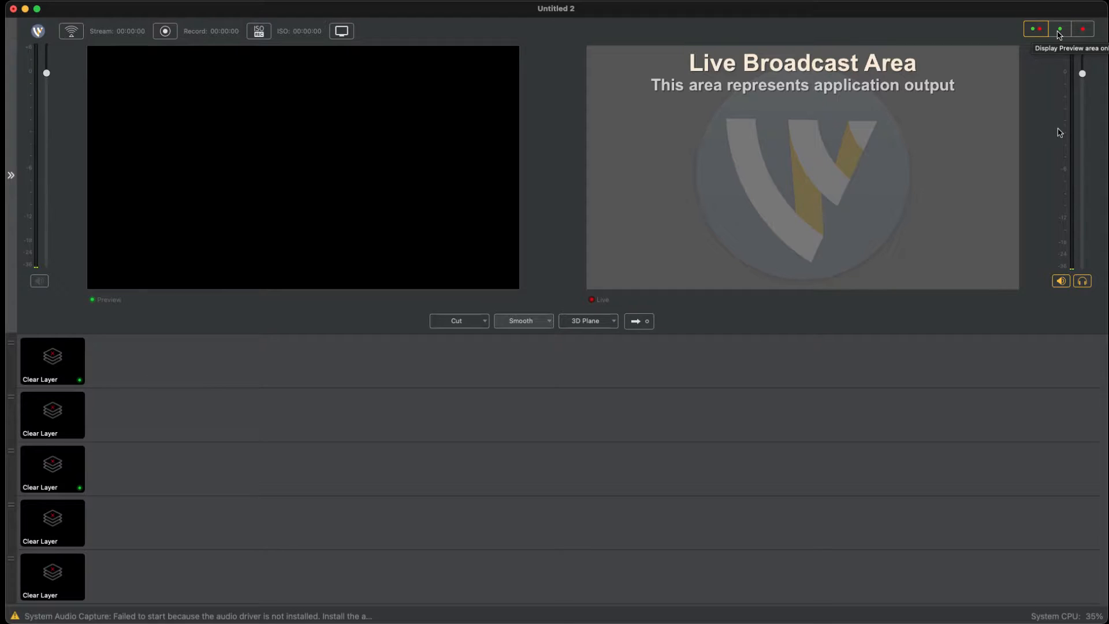
{"action": "left_click", "coordinate": [1059, 34]}
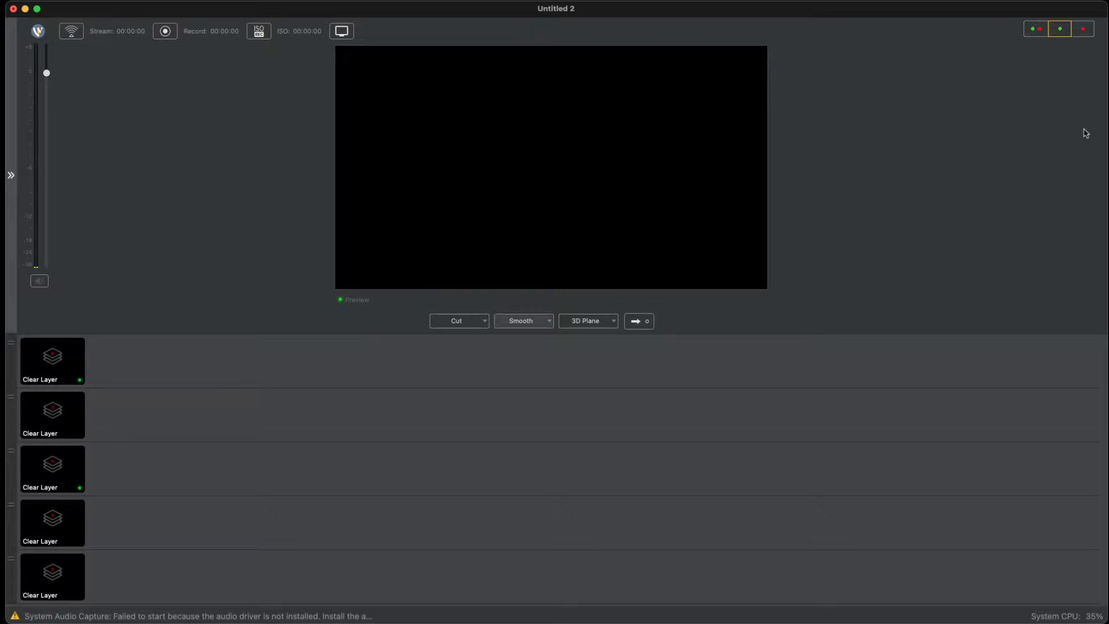
{"action": "left_click", "coordinate": [1083, 31]}
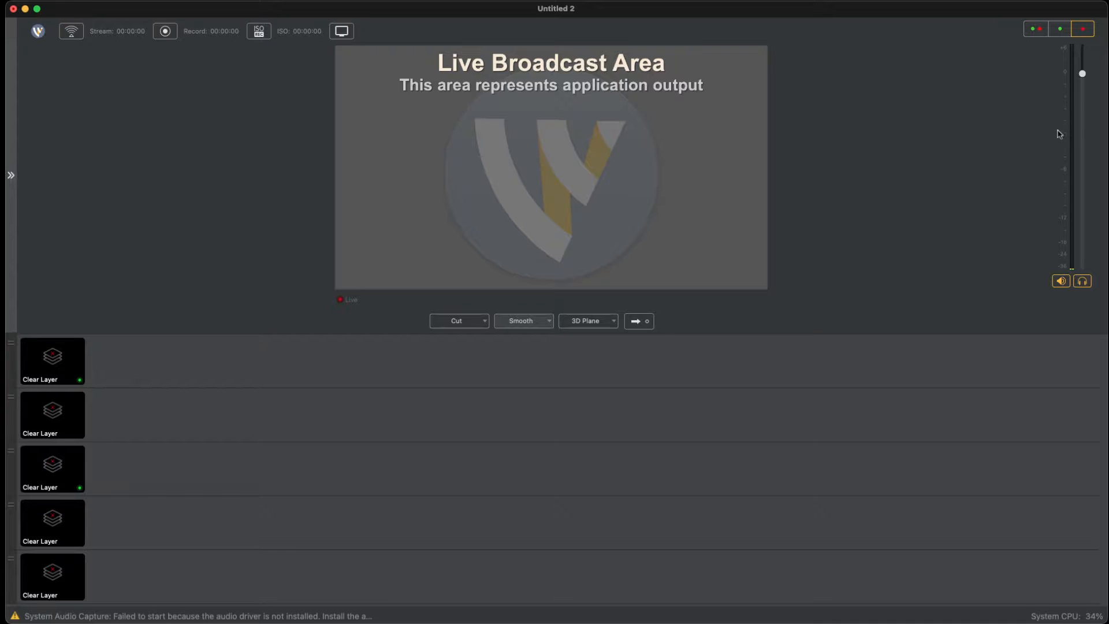
{"action": "left_click", "coordinate": [1036, 30]}
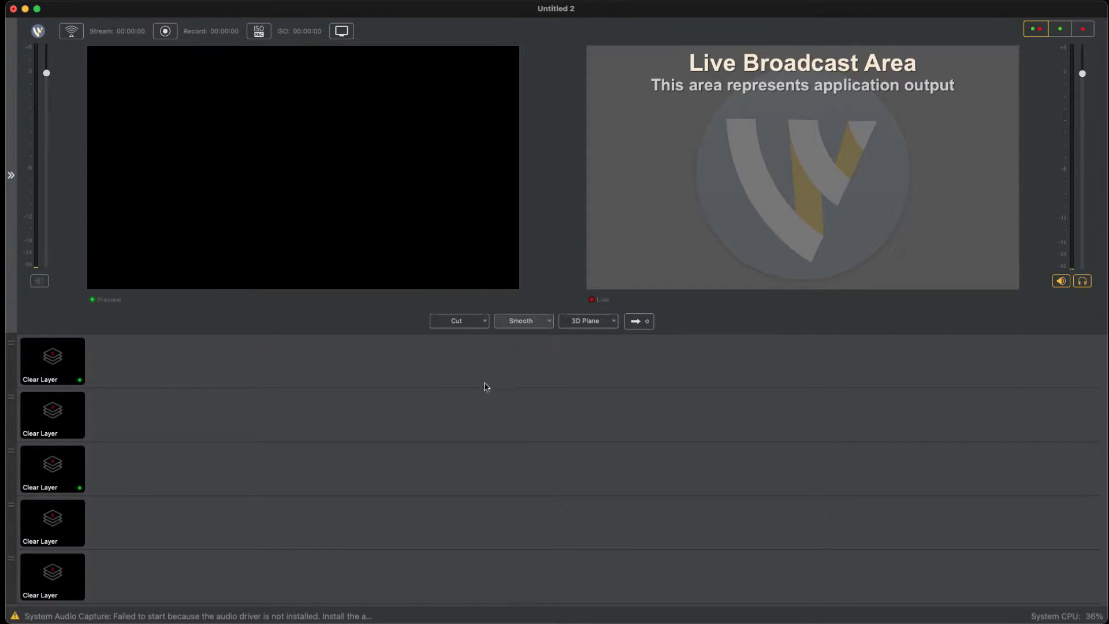
{"action": "left_click", "coordinate": [461, 321]}
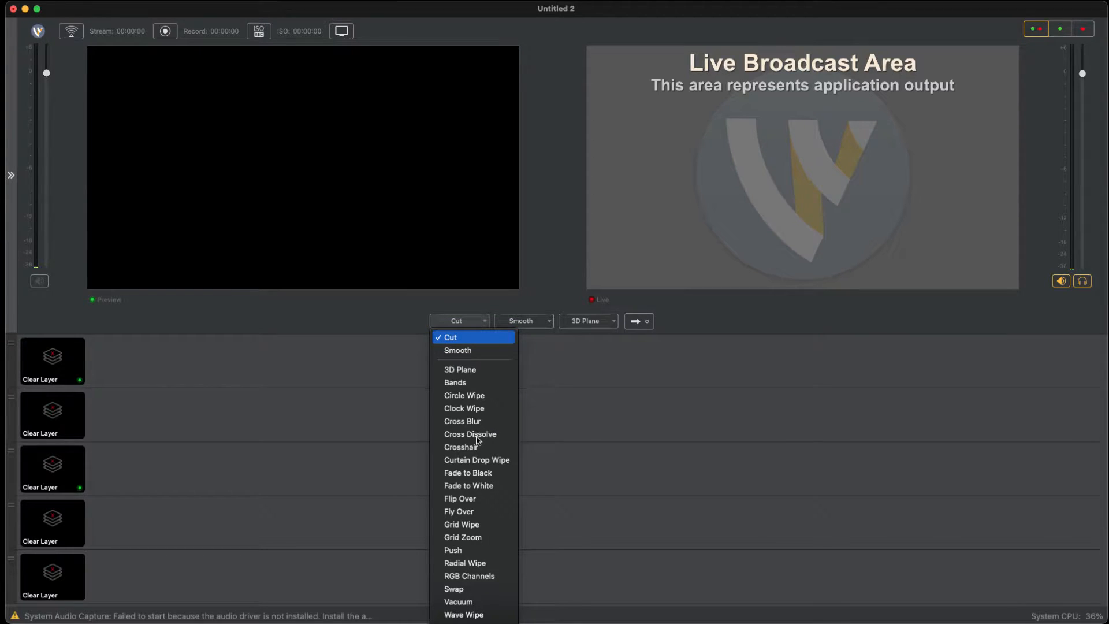
{"action": "key", "text": "Down"}
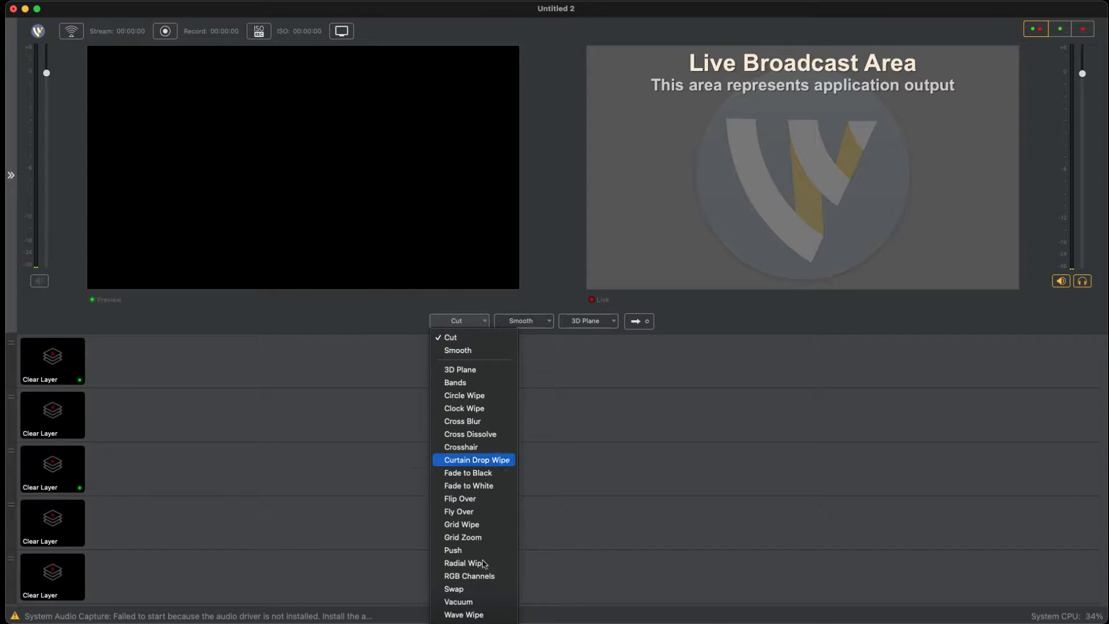
{"action": "key", "text": "Escape"}
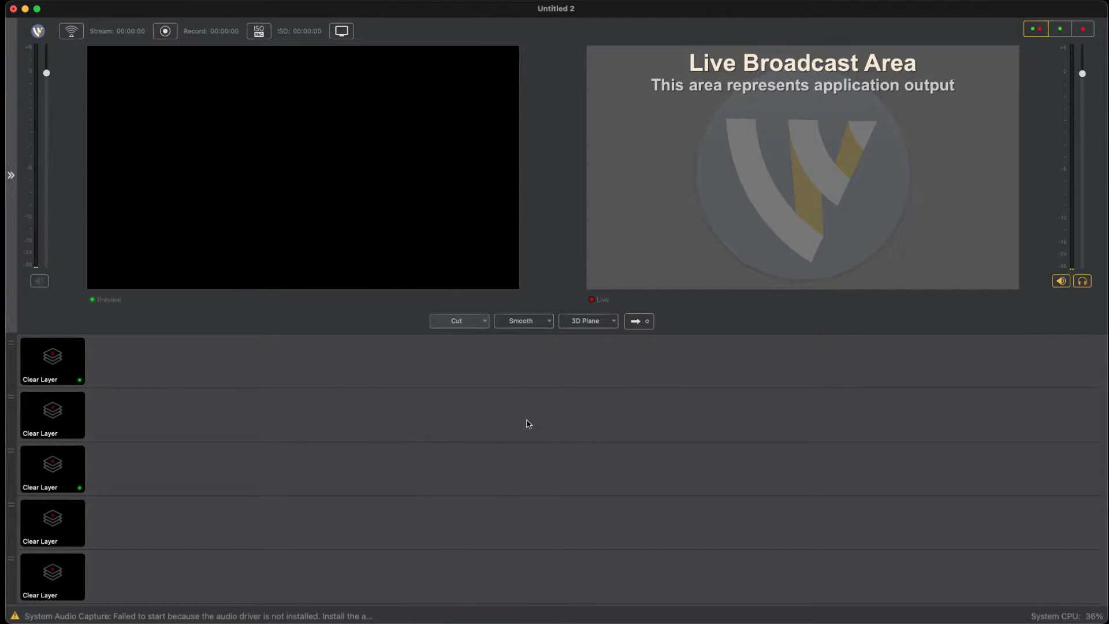
Step: Send the empty preview to the live output and set the third transition slot to Clock Wipe
{"action": "left_click", "coordinate": [526, 322]}
{"action": "left_click", "coordinate": [638, 321]}
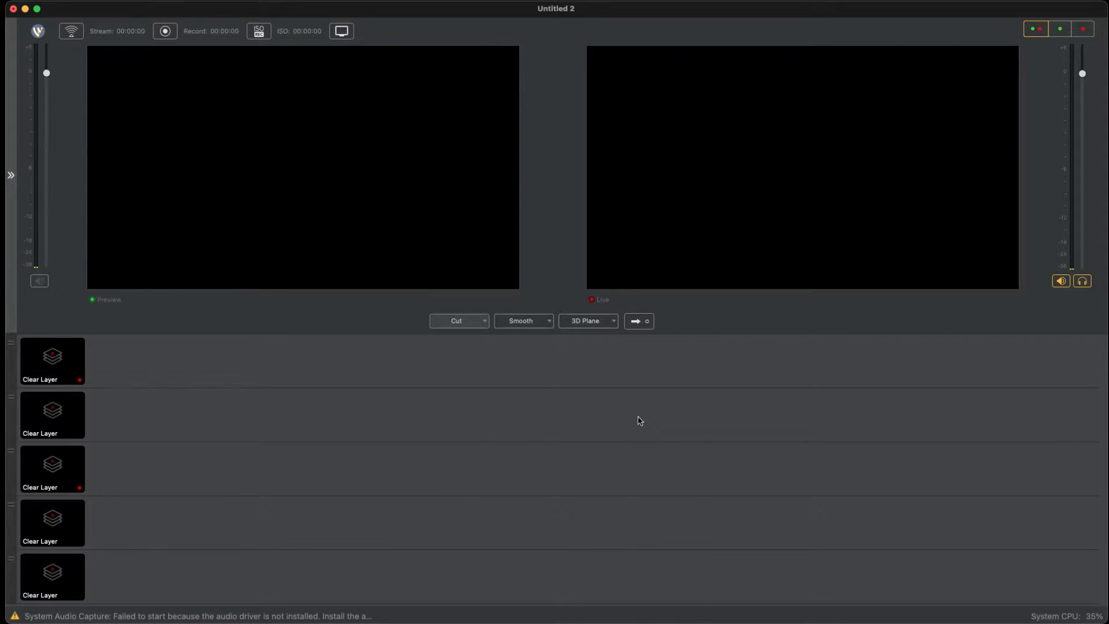
{"action": "left_click", "coordinate": [610, 321]}
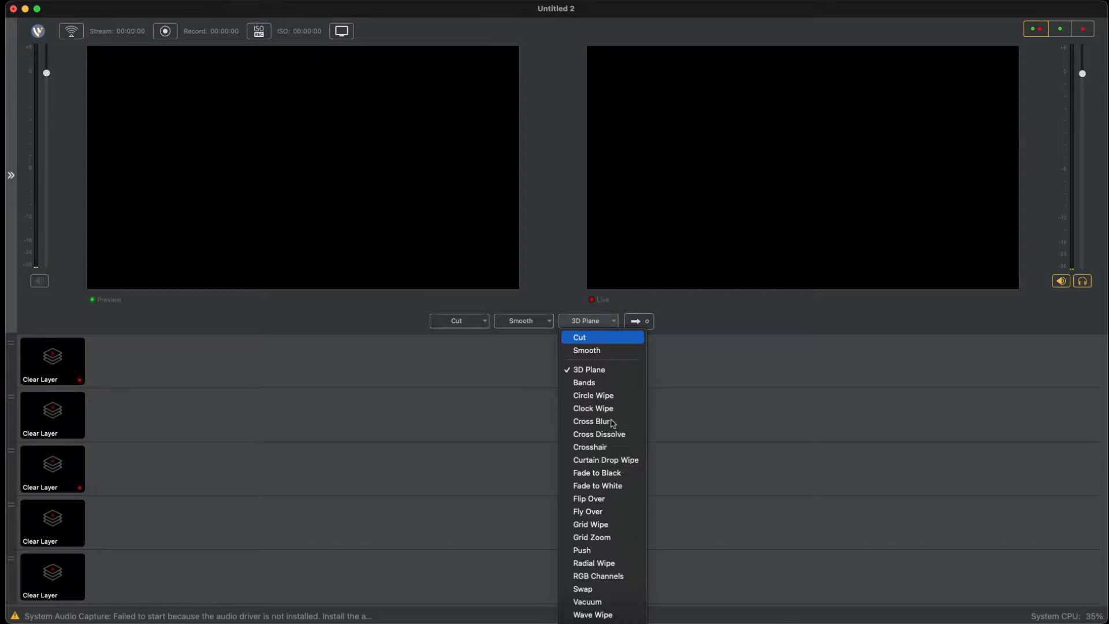
{"action": "left_click", "coordinate": [604, 409]}
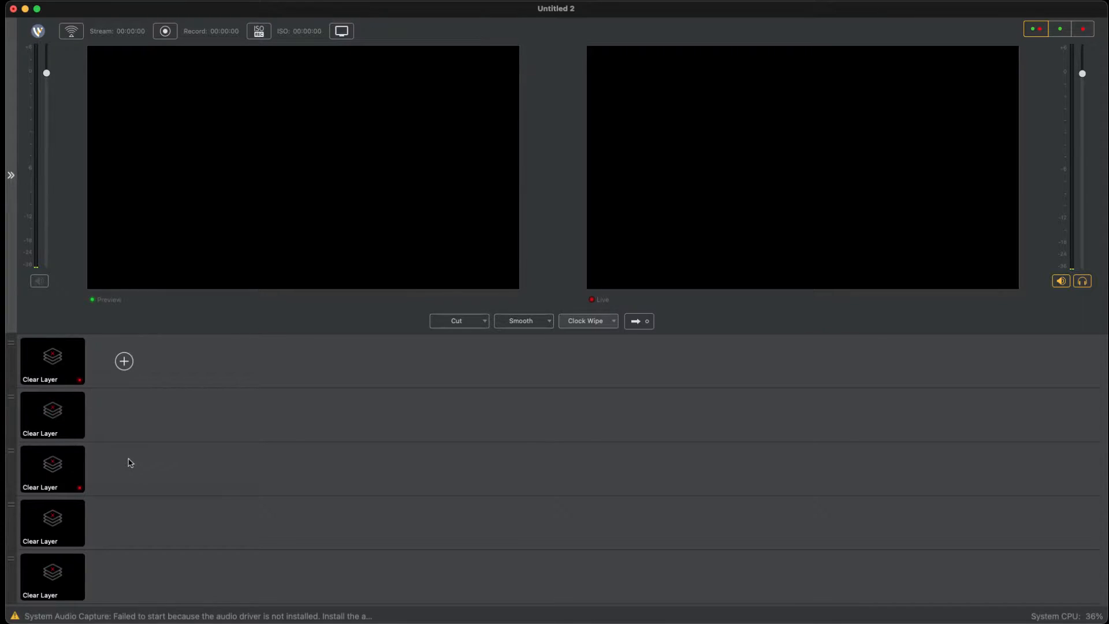
Step: Add the colorful Christian fish stock image to Main Layer 1, searching the stock media library for "logo" with only images included
{"action": "left_click", "coordinate": [127, 362]}
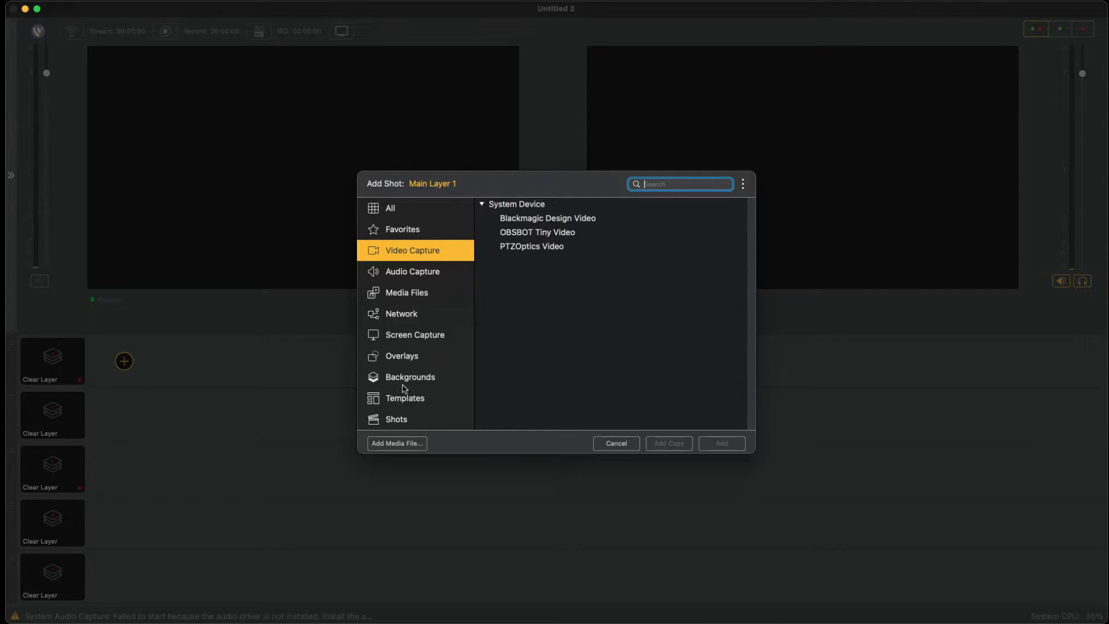
{"action": "left_click", "coordinate": [402, 291]}
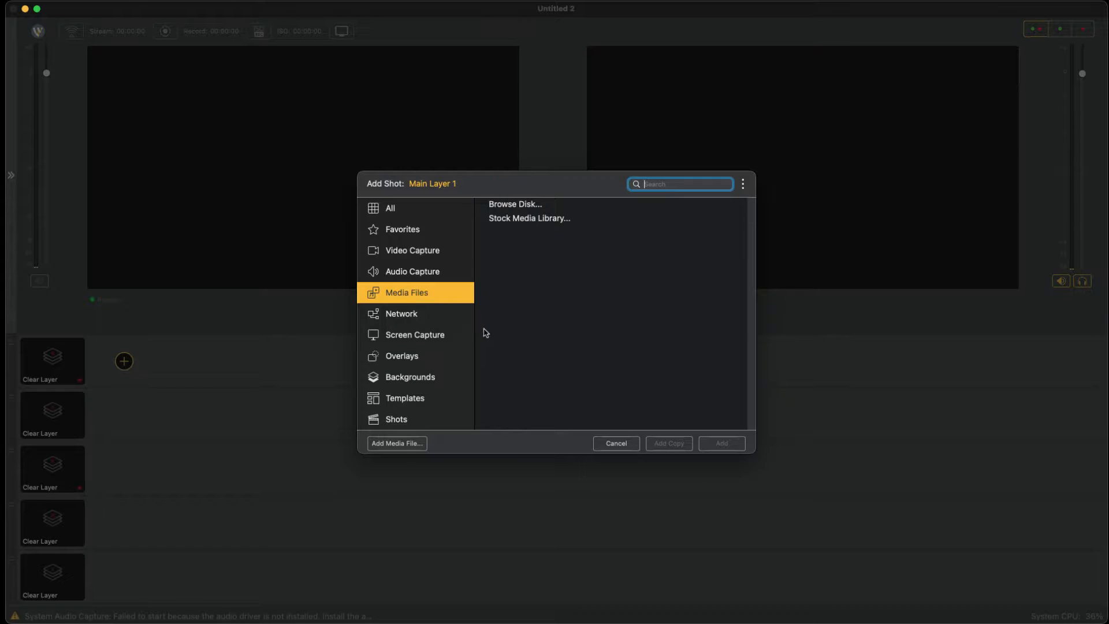
{"action": "left_click", "coordinate": [511, 220]}
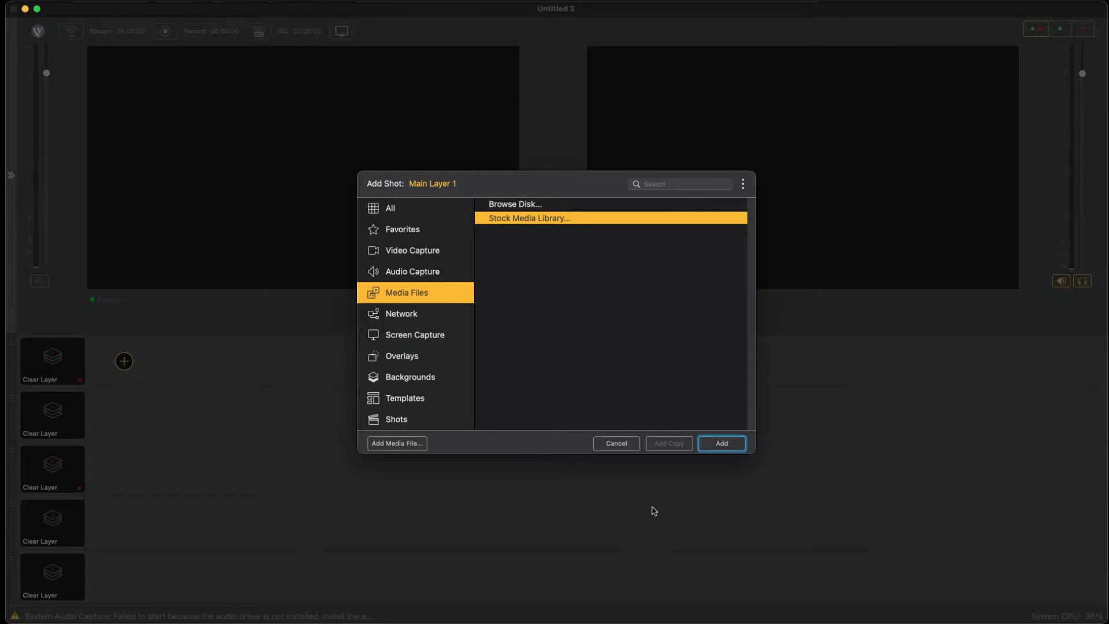
{"action": "key", "text": "Return"}
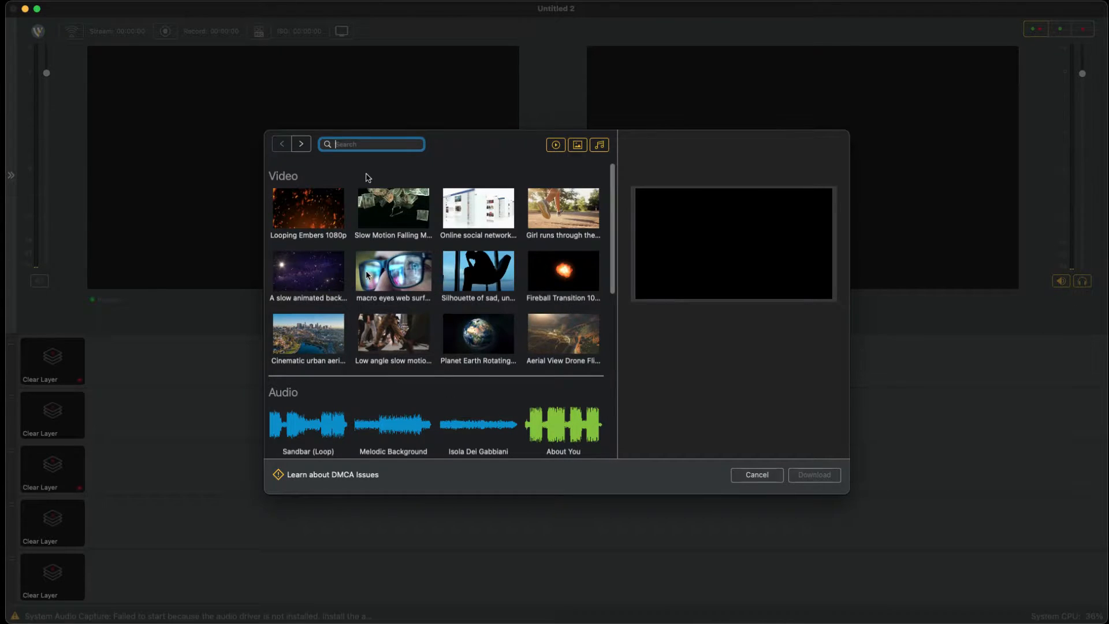
{"action": "type", "text": "logo"}
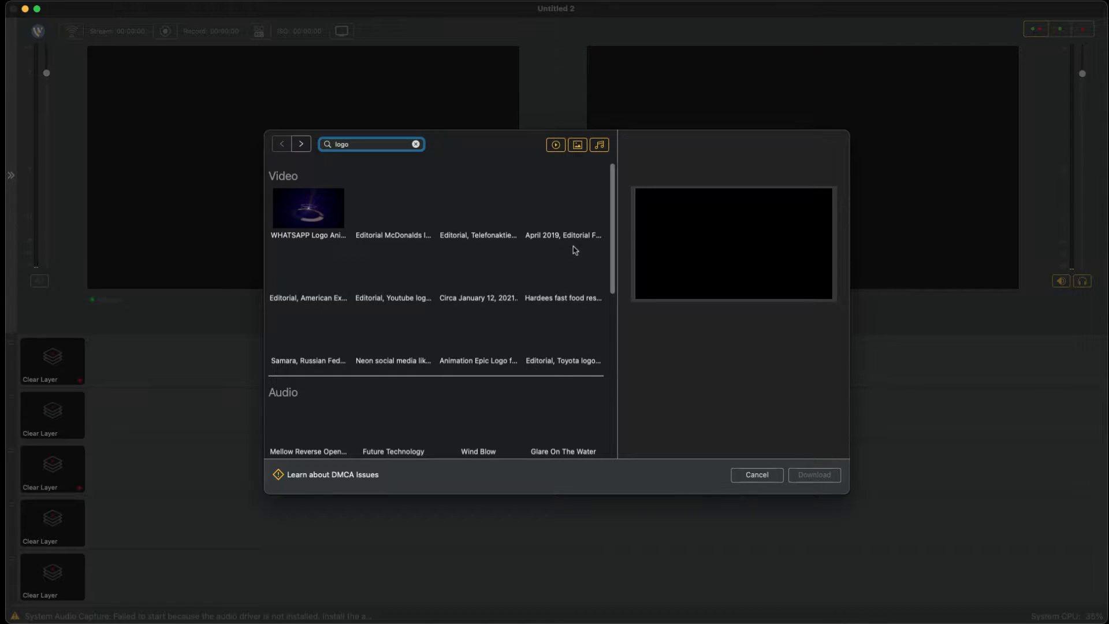
{"action": "left_click", "coordinate": [557, 145]}
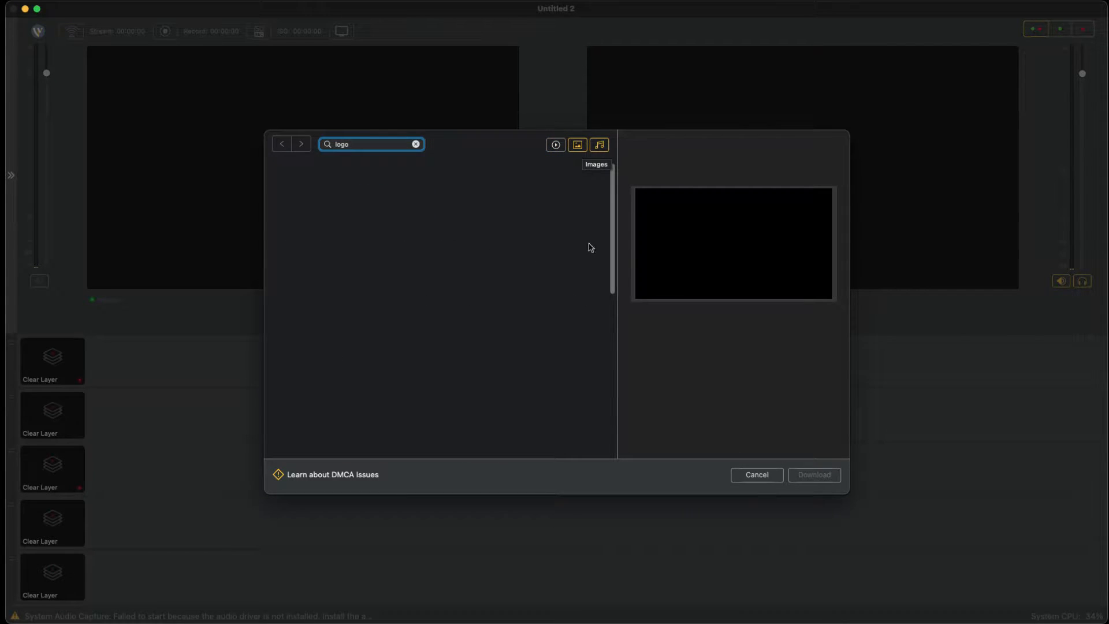
{"action": "left_click", "coordinate": [598, 145]}
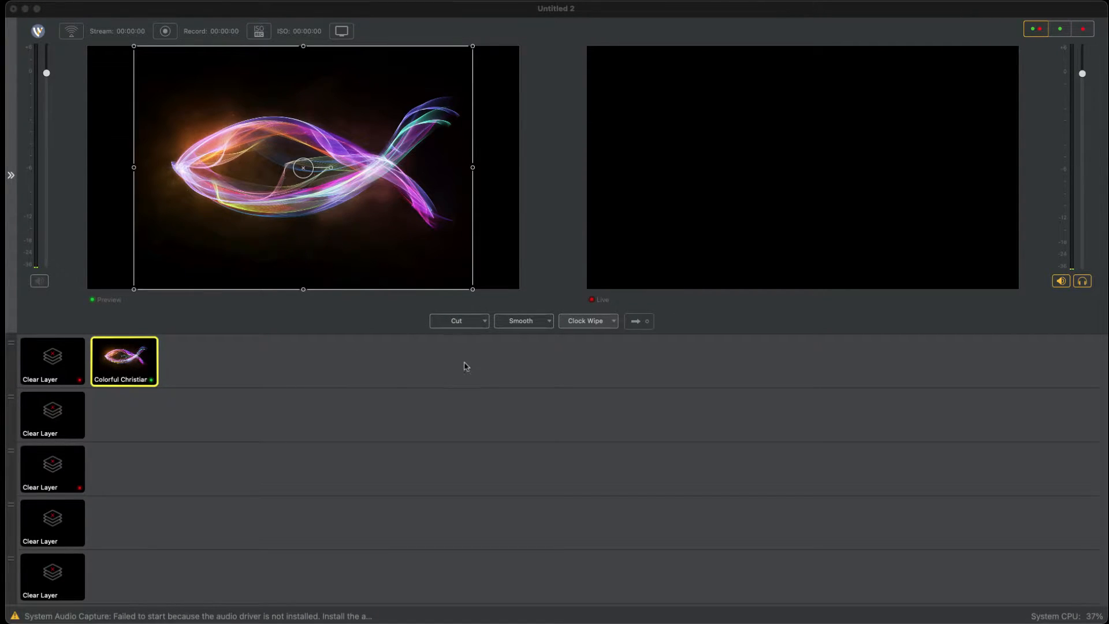
Step: Shrink the fish image to about a quarter of the frame's width and place it in the preview frame's upper-left corner
{"action": "left_click", "coordinate": [473, 386]}
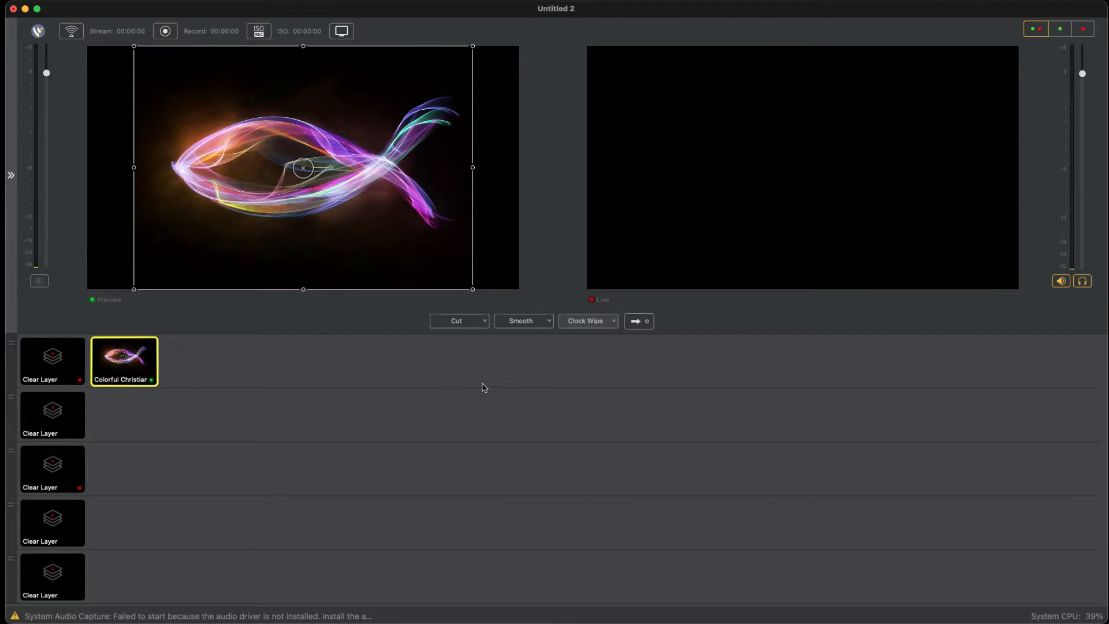
{"action": "left_click_drag", "start_coordinate": [471, 384], "coordinate": [436, 362]}
{"action": "left_click_drag", "start_coordinate": [339, 301], "coordinate": [230, 243]}
{"action": "left_click_drag", "start_coordinate": [208, 205], "coordinate": [164, 202]}
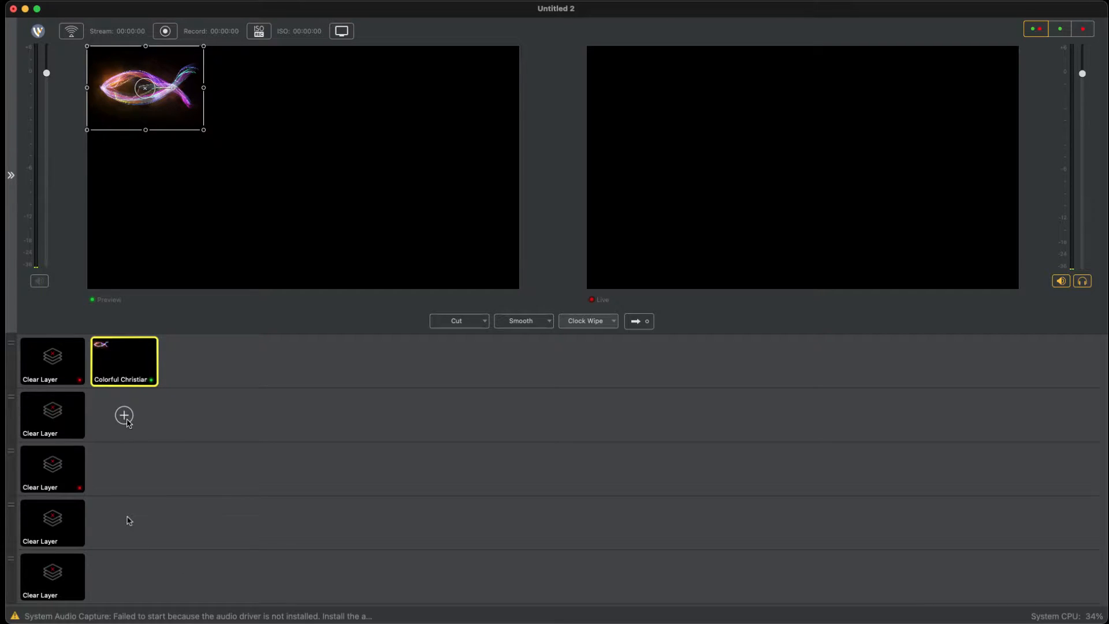
Step: Add the stock image "Cheerful friends dancing at xmas party" to Main Layer 2, searching the stock media library for "celebration"
{"action": "left_click", "coordinate": [124, 415]}
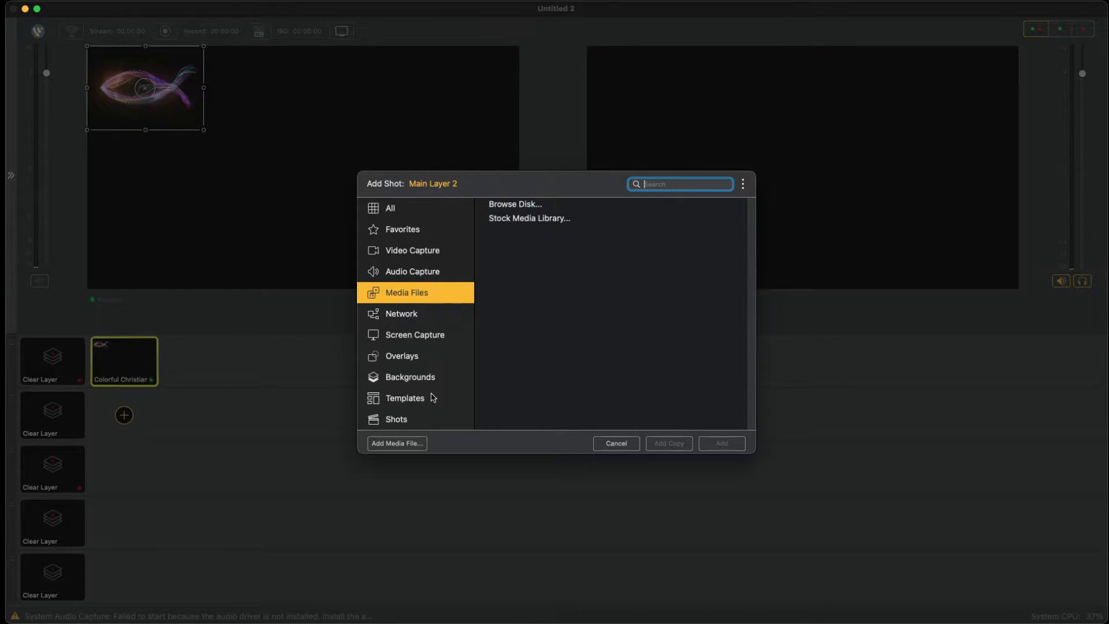
{"action": "left_click", "coordinate": [537, 218]}
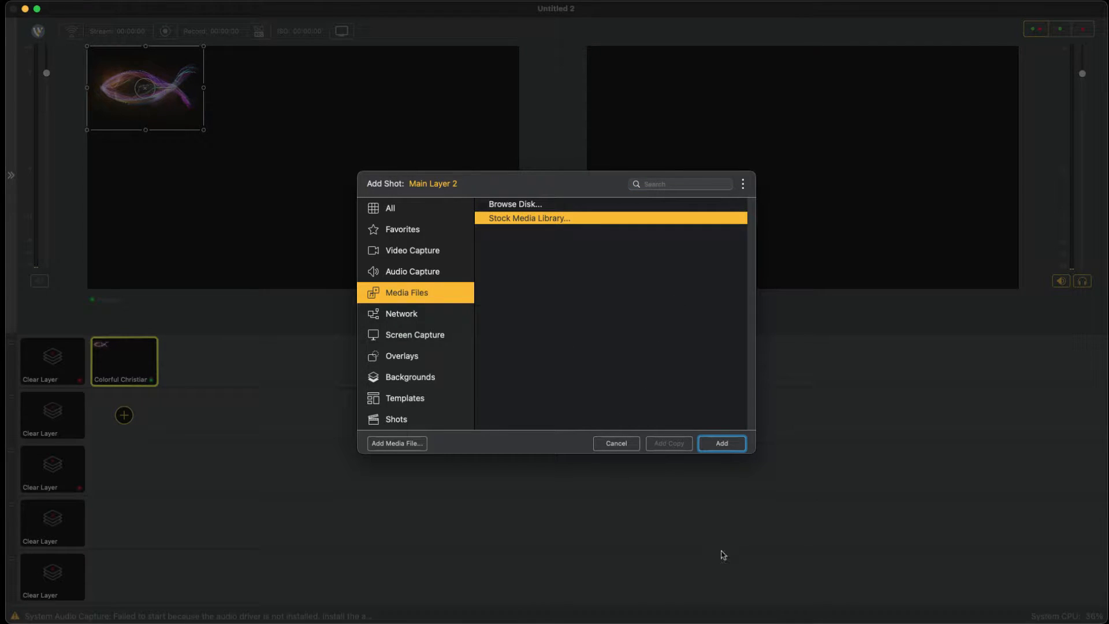
{"action": "key", "text": "Return"}
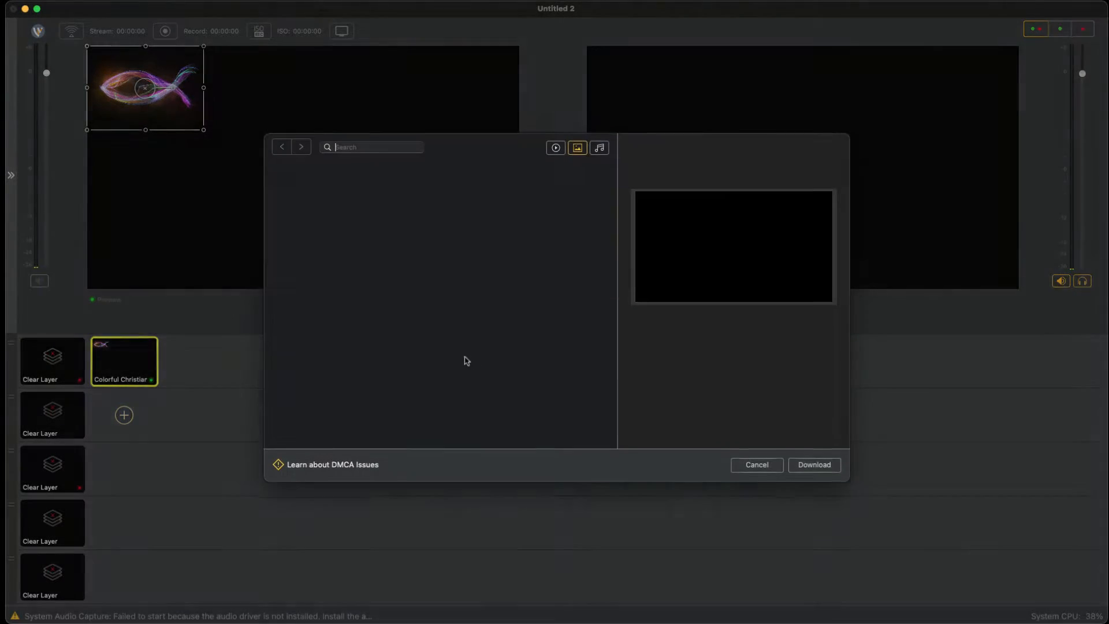
{"action": "type", "text": "c"}
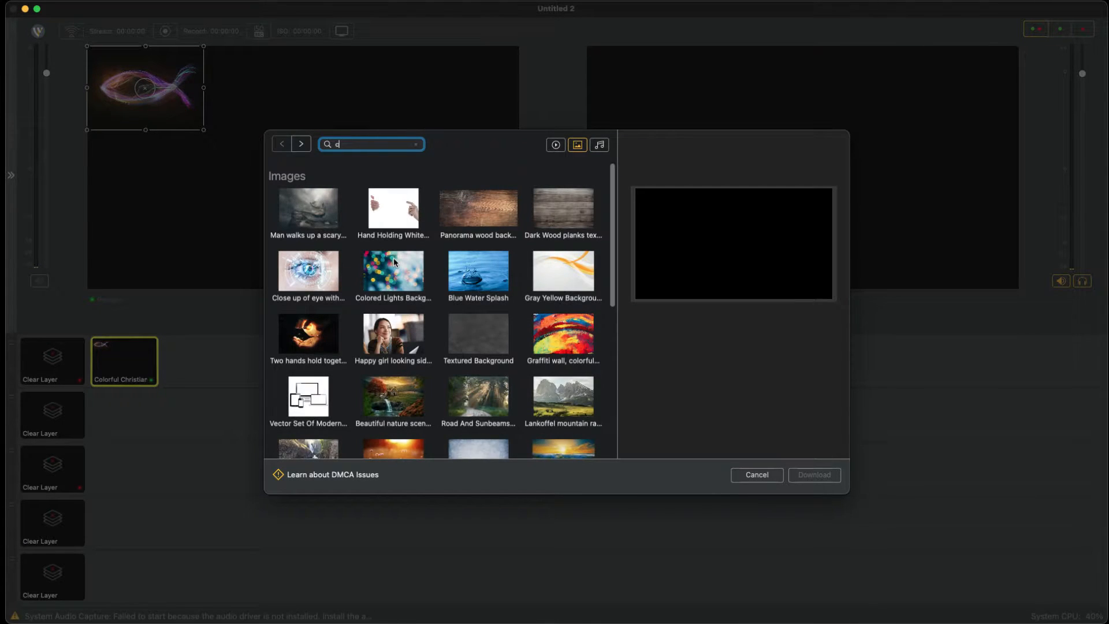
{"action": "type", "text": "elebration"}
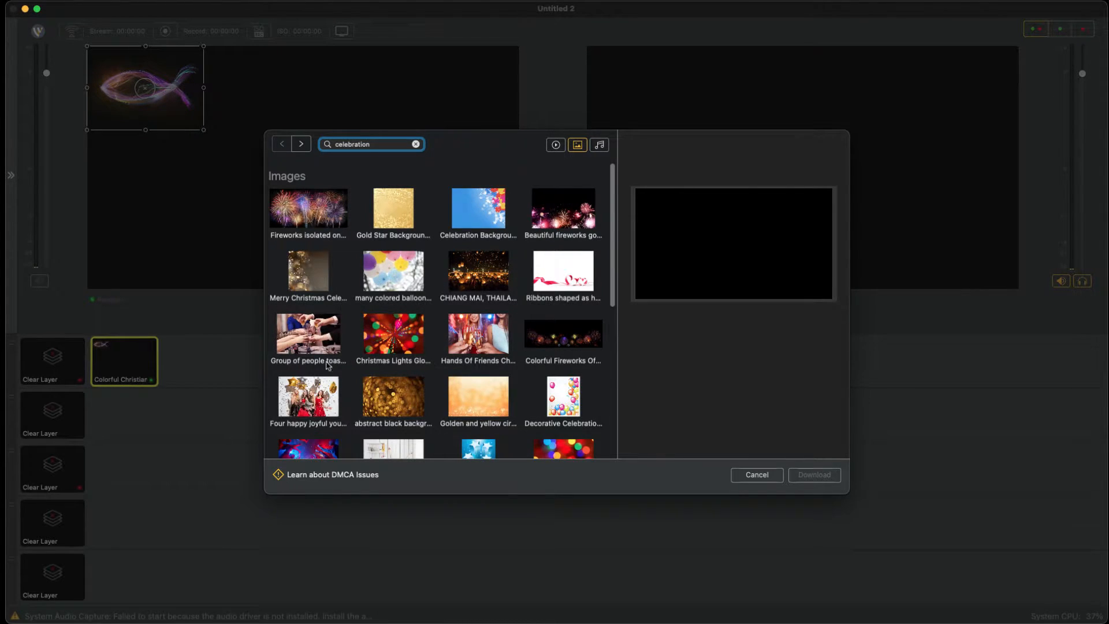
{"action": "scroll", "coordinate": [420, 420], "scroll_direction": "down", "scroll_amount": 2}
{"action": "left_click", "coordinate": [563, 413]}
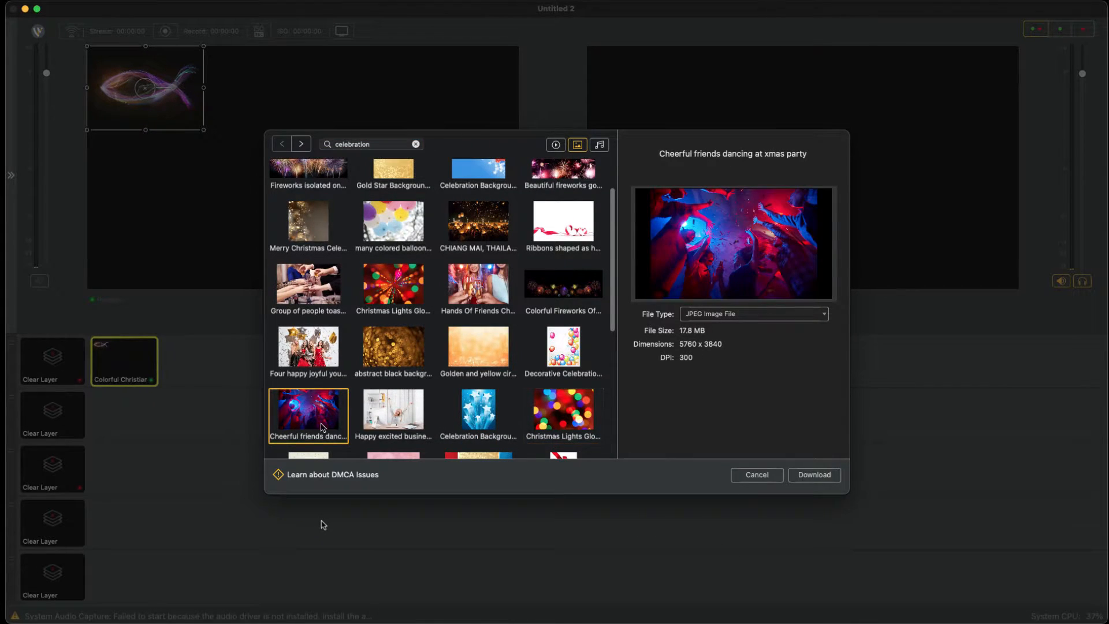
{"action": "key", "text": "Return"}
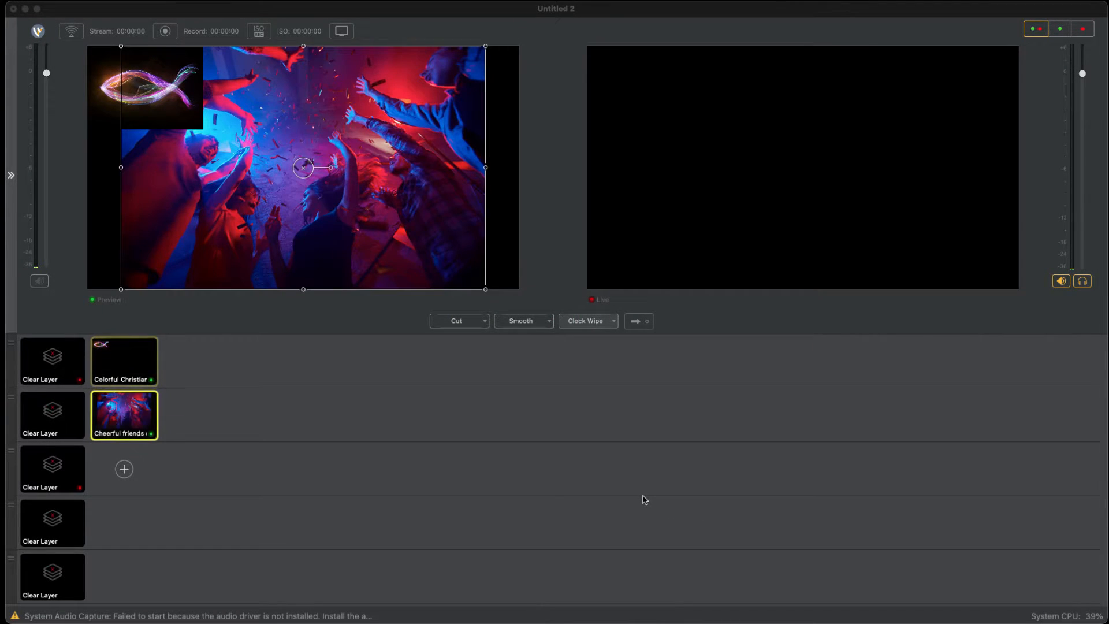
Step: Reposition and enlarge the party image so it fills the entire preview frame
{"action": "left_click_drag", "start_coordinate": [389, 311], "coordinate": [359, 314]}
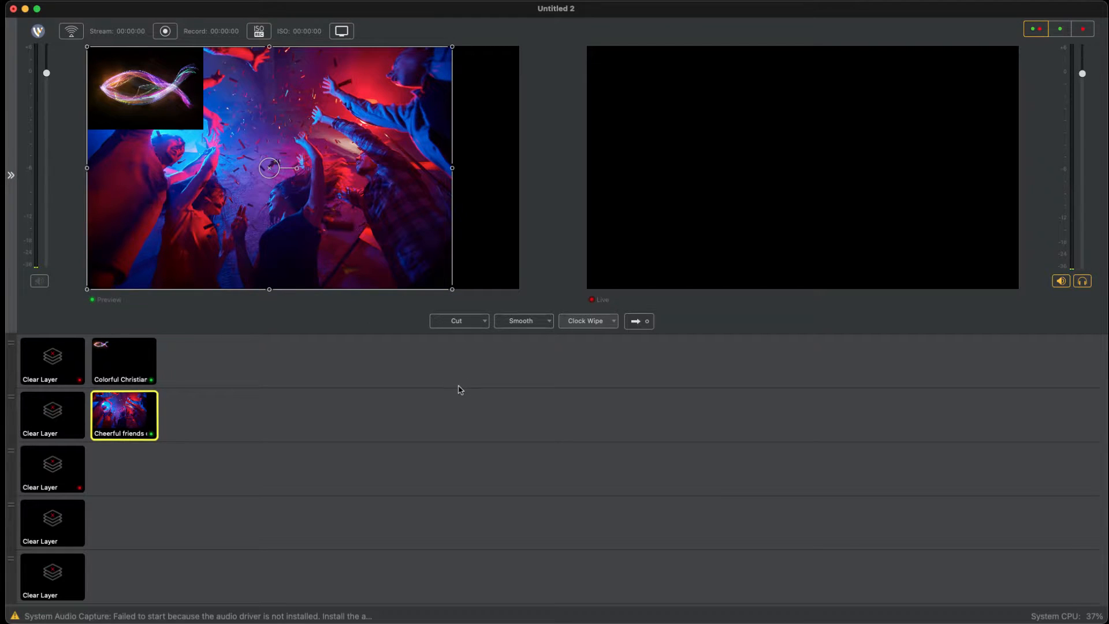
{"action": "left_click_drag", "start_coordinate": [453, 389], "coordinate": [547, 415]}
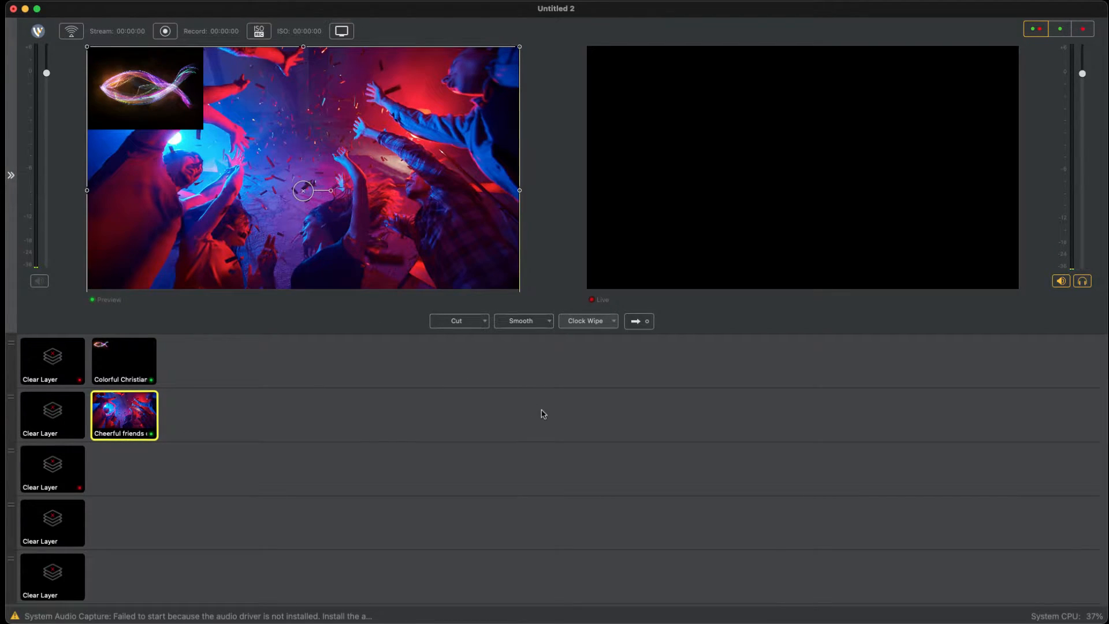
{"action": "left_click_drag", "start_coordinate": [463, 330], "coordinate": [462, 318]}
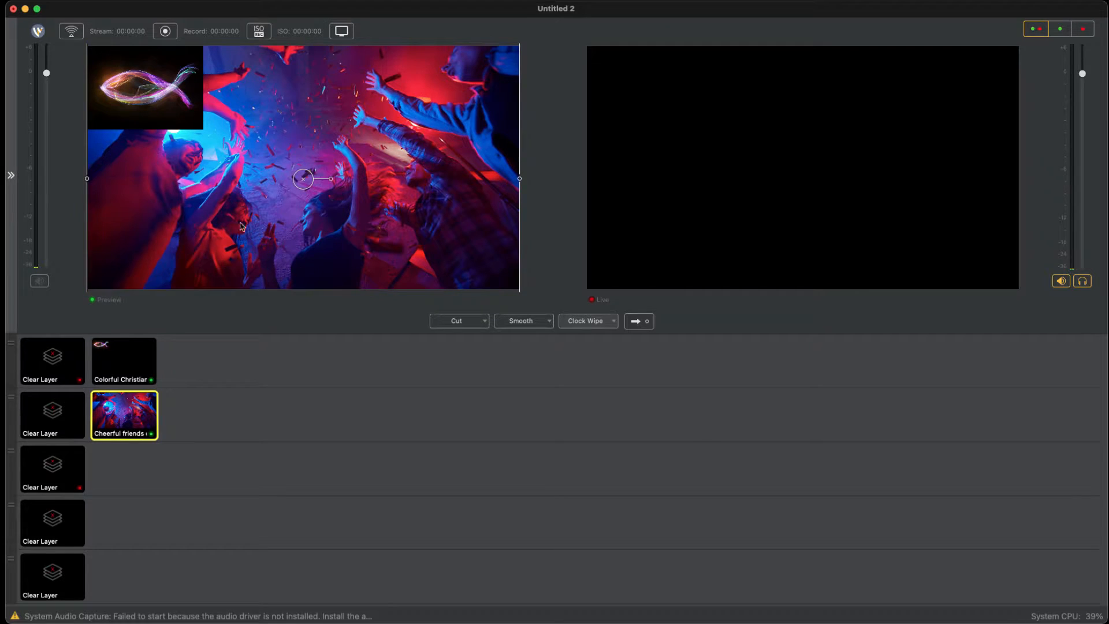
Step: Clear the fish logo on the first layer from the preview, keeping the party image on the second layer
{"action": "left_click", "coordinate": [149, 376]}
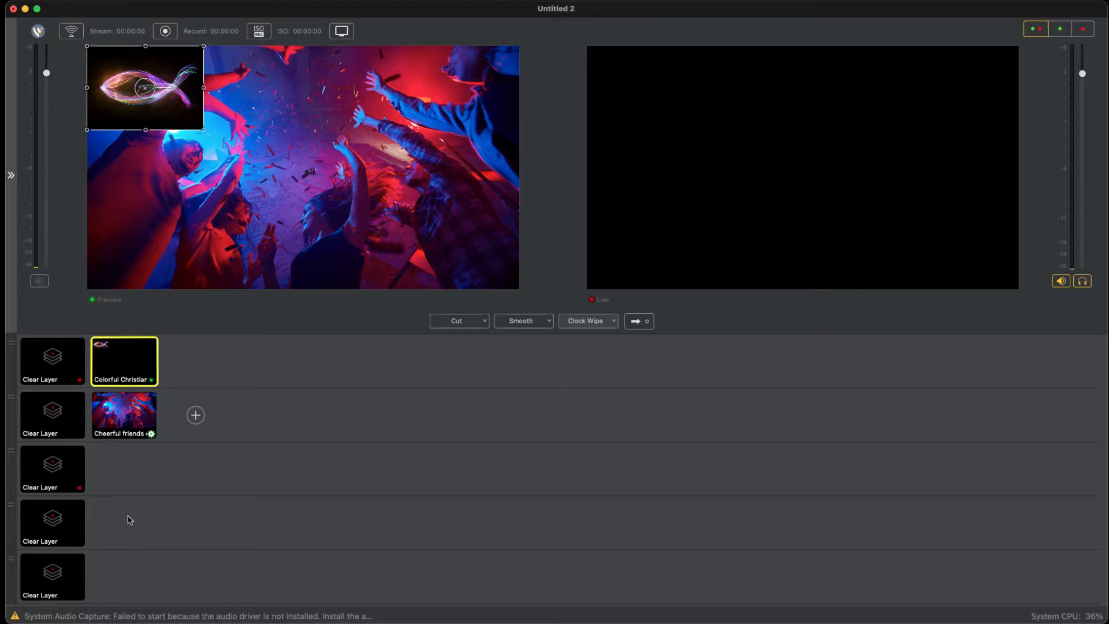
{"action": "left_click", "coordinate": [130, 421]}
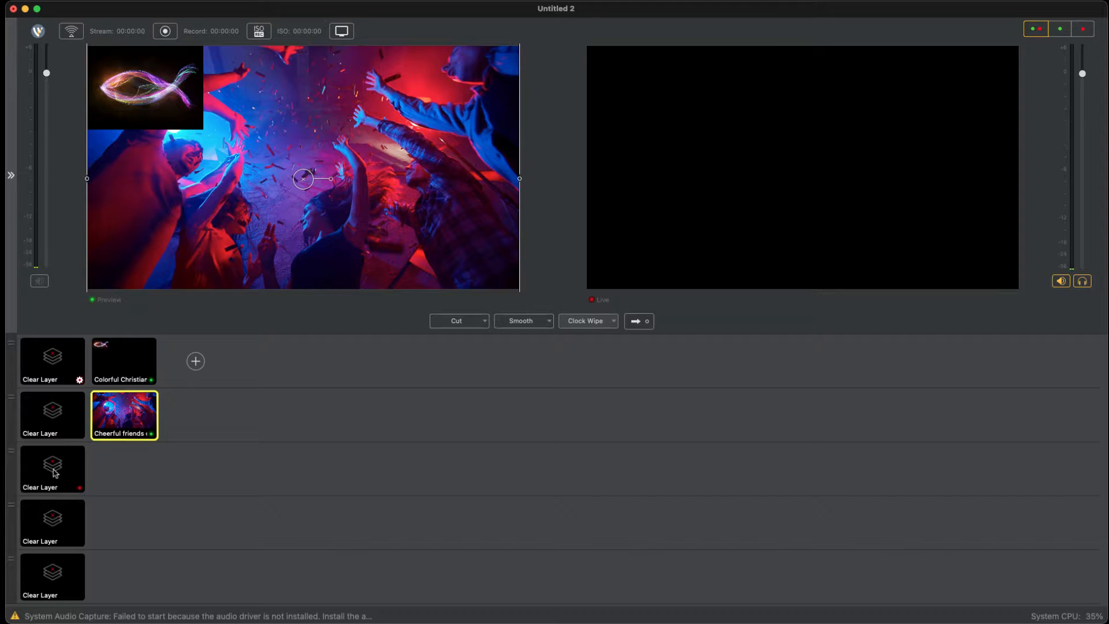
{"action": "left_click", "coordinate": [48, 361]}
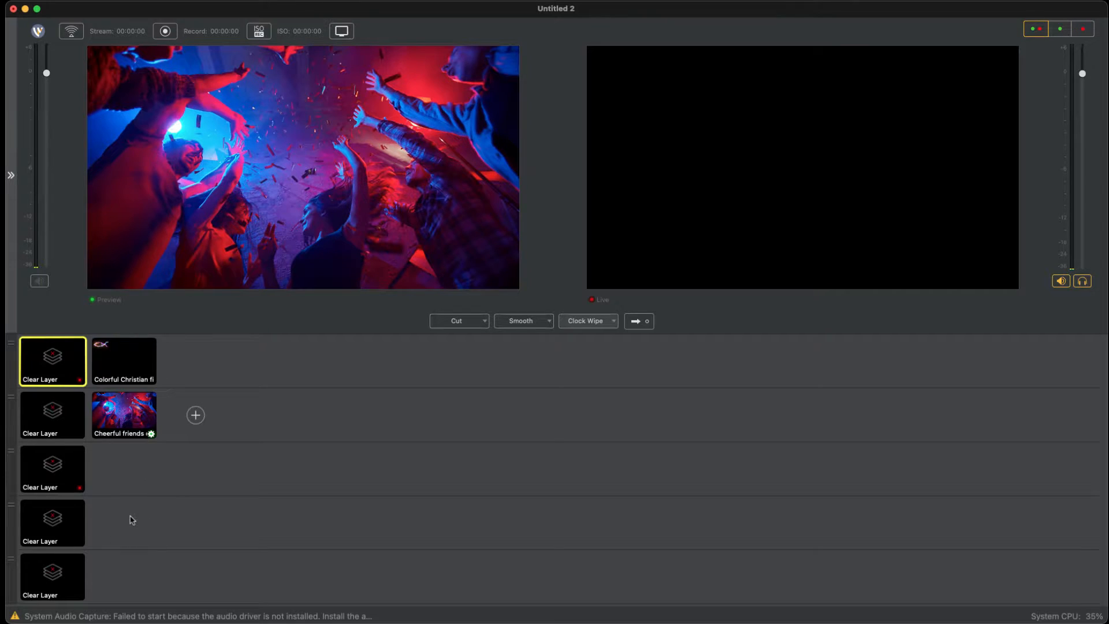
Step: Add the OBSBOT Tiny Video capture device as a shot on Main Layer 3
{"action": "left_click", "coordinate": [124, 470]}
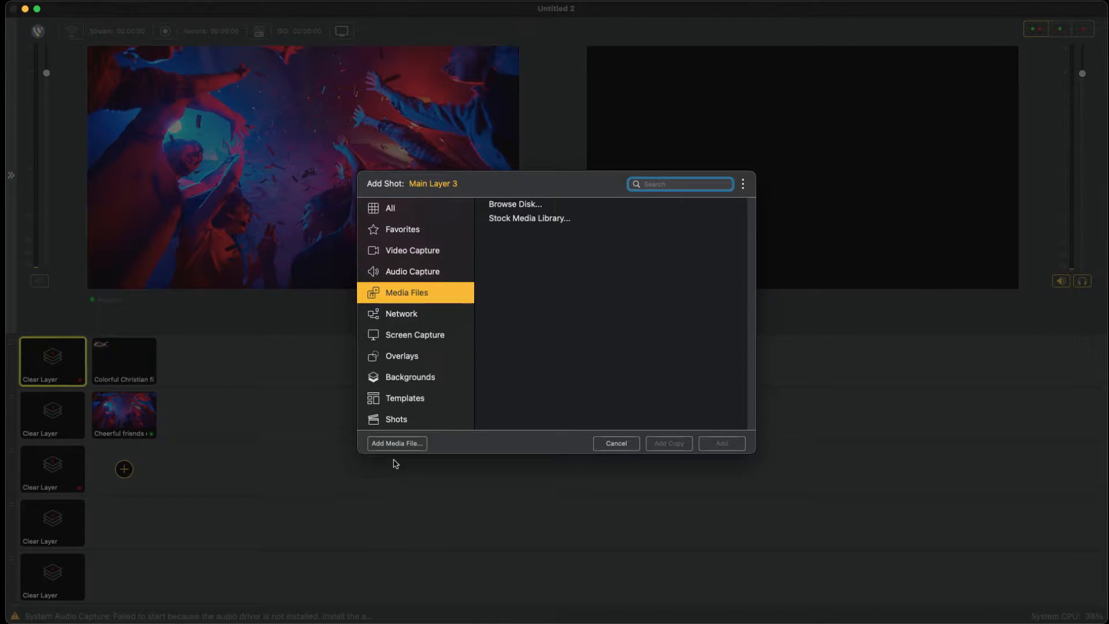
{"action": "scroll", "coordinate": [411, 357], "scroll_direction": "up", "scroll_amount": 2}
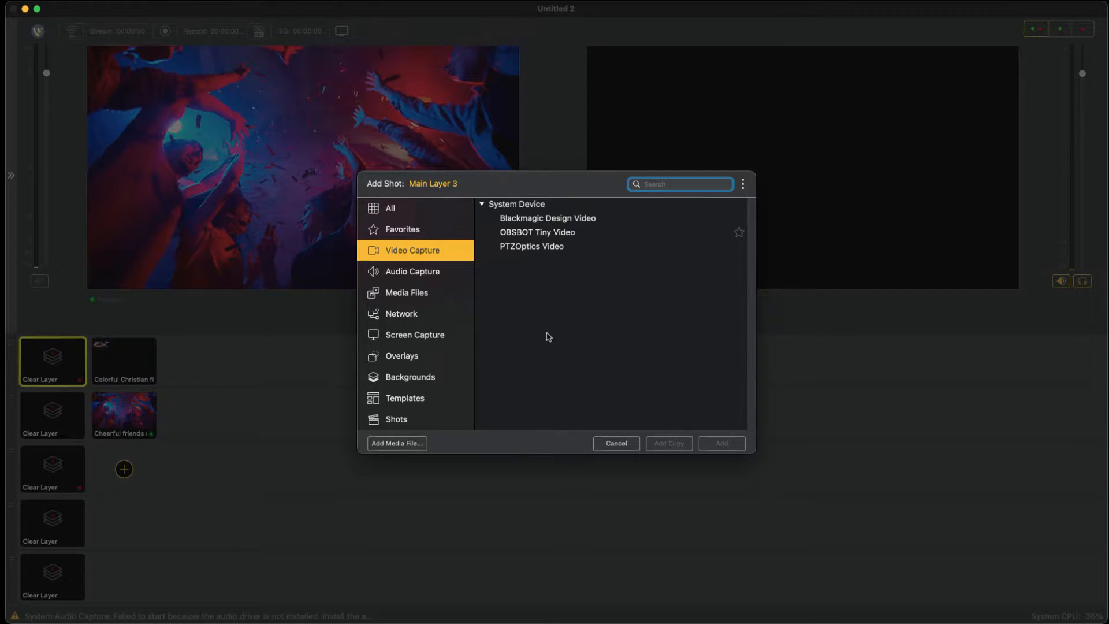
{"action": "left_click", "coordinate": [546, 236]}
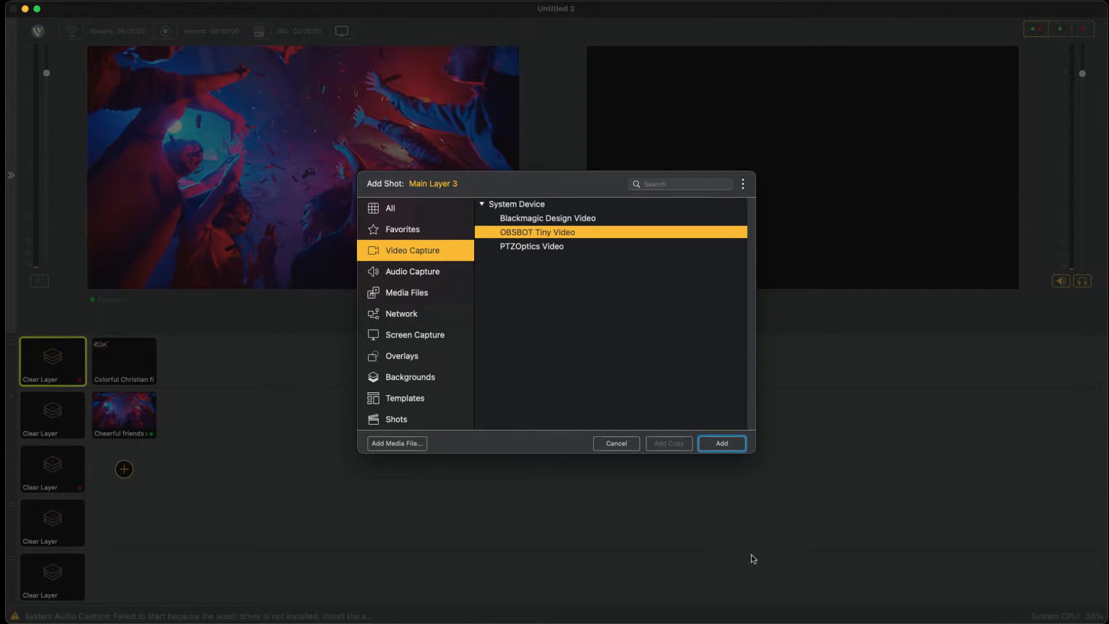
{"action": "left_click", "coordinate": [729, 446]}
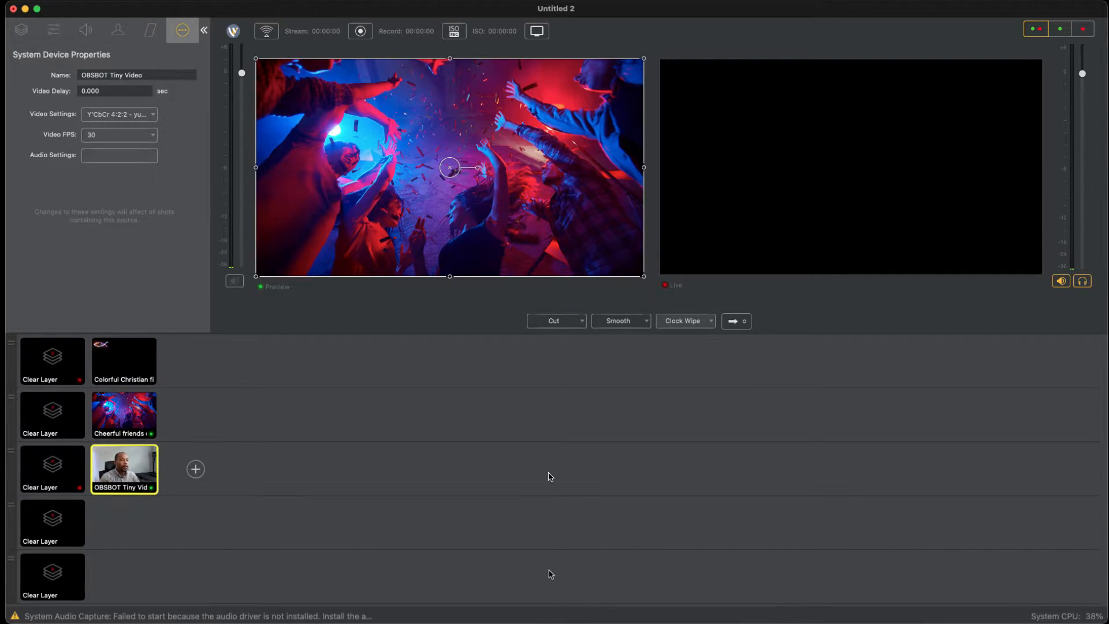
Step: Toggle the party image and fish logo over the camera shot, and leave both of their layers cleared in the preview
{"action": "left_click", "coordinate": [56, 415]}
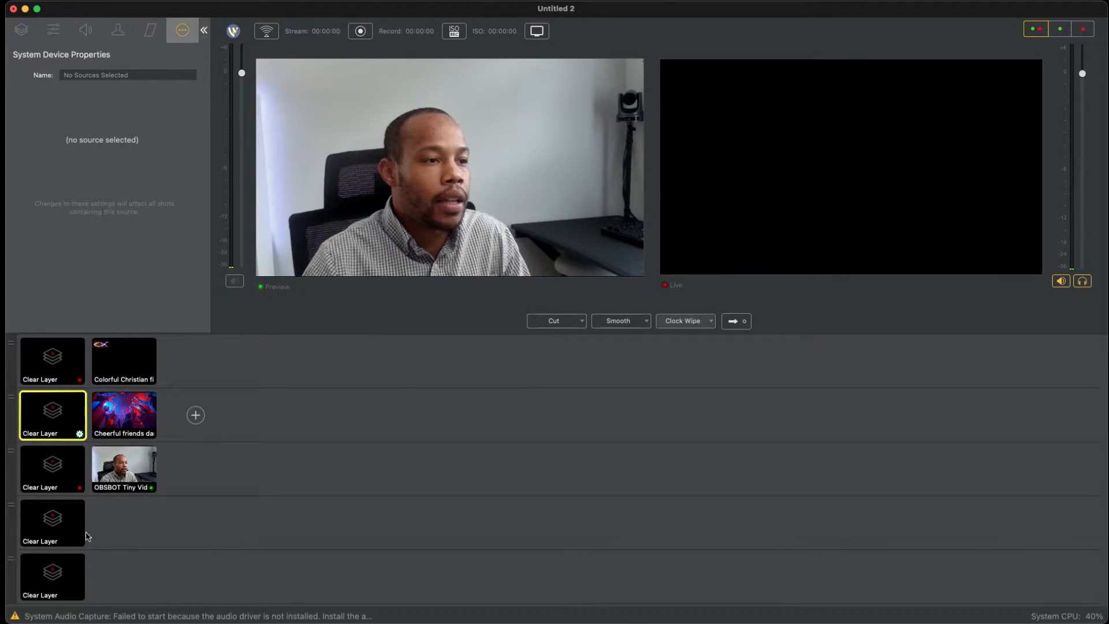
{"action": "left_click", "coordinate": [116, 428]}
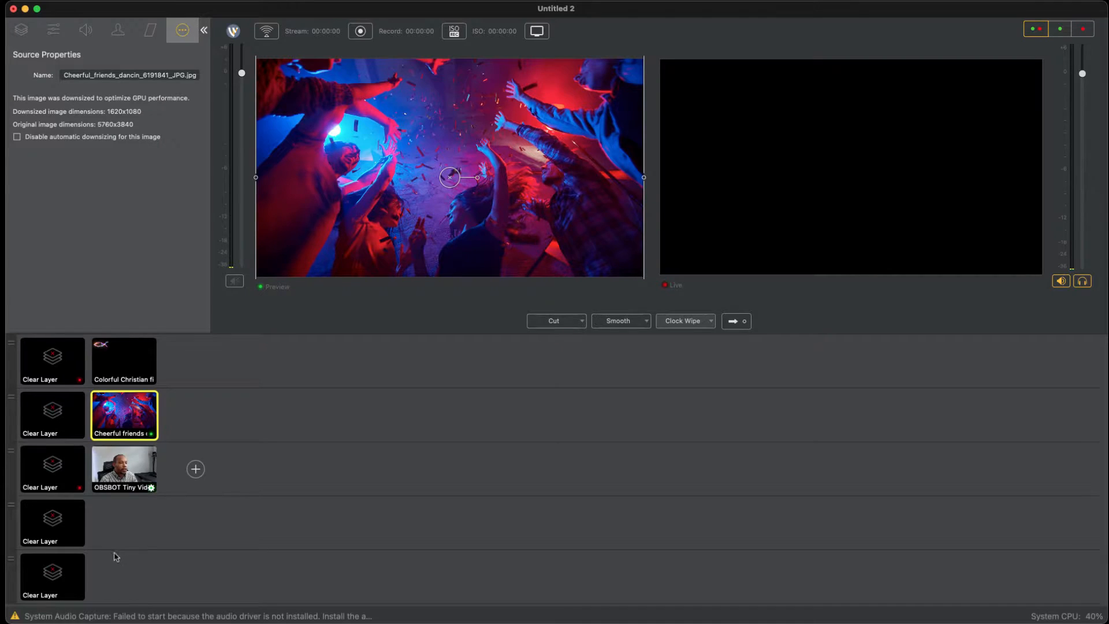
{"action": "left_click", "coordinate": [118, 375]}
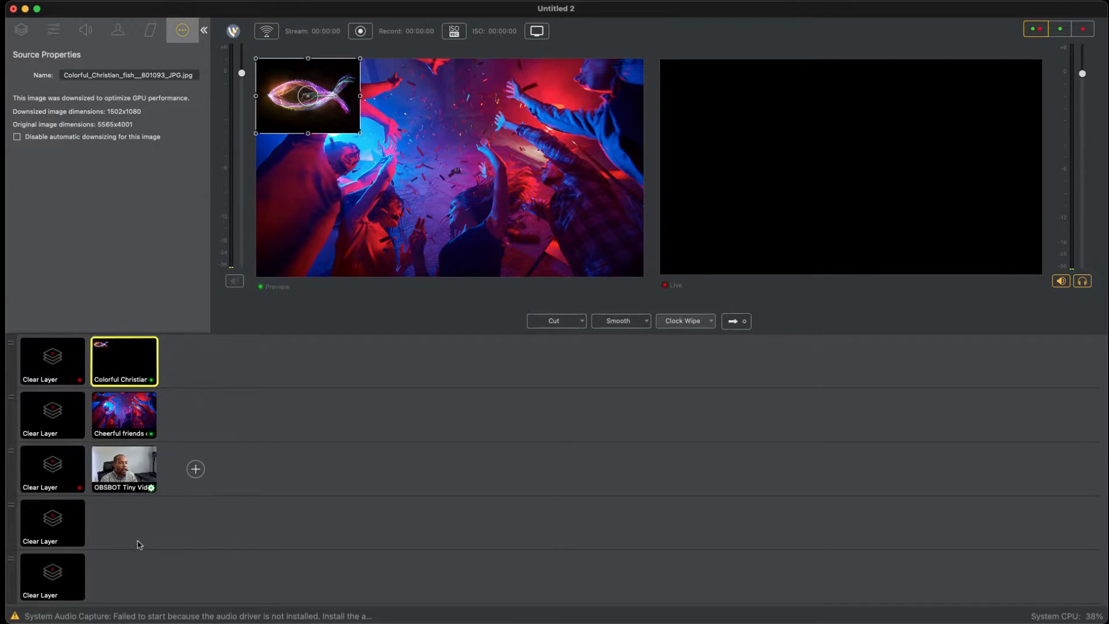
{"action": "left_click", "coordinate": [61, 414]}
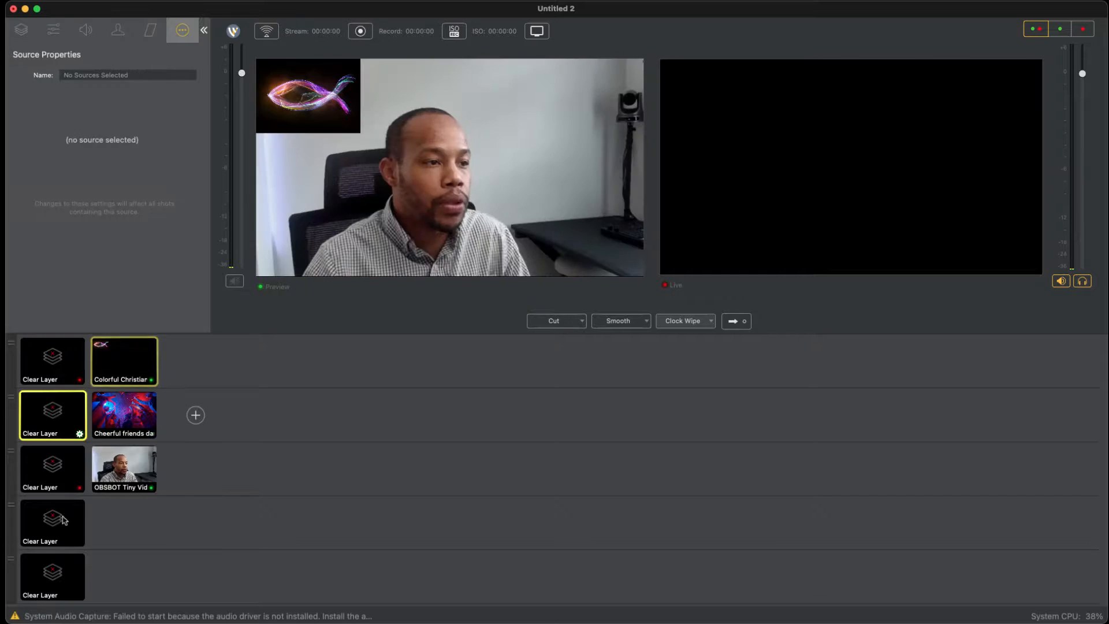
{"action": "left_click", "coordinate": [58, 379]}
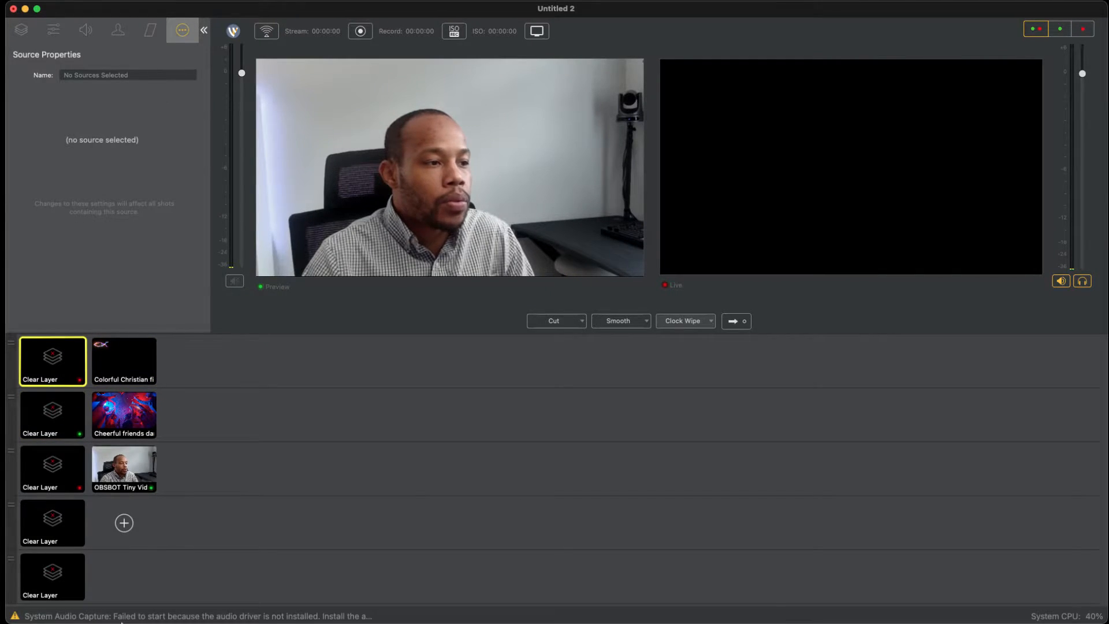
Step: Add the PTZOptics Audio capture source to Main Layer 4 and switch it off and back on in the preview
{"action": "left_click", "coordinate": [124, 523]}
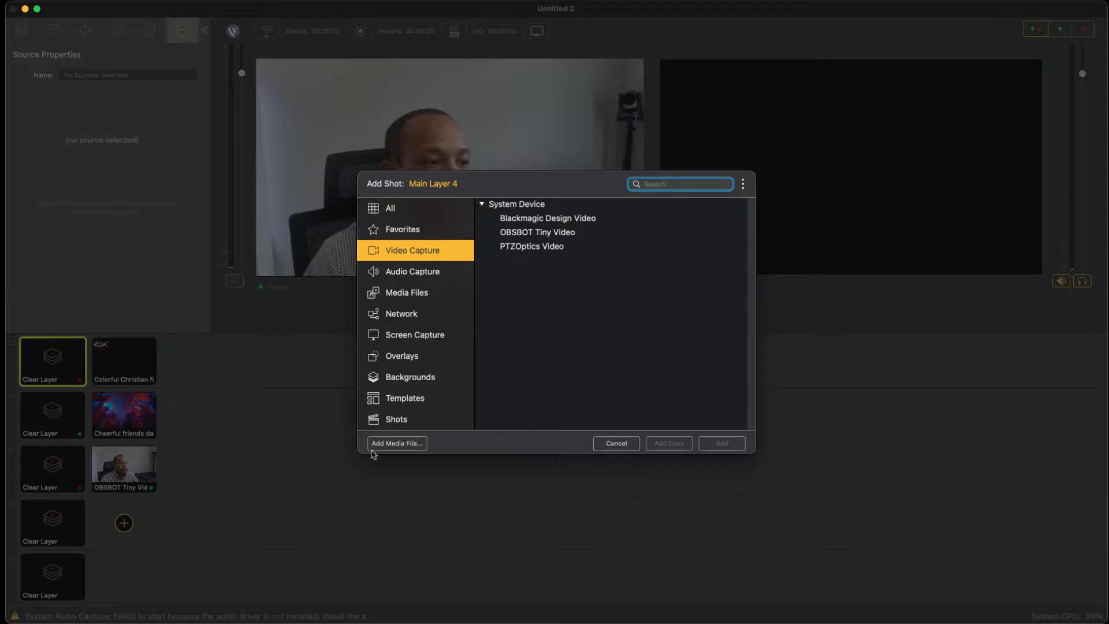
{"action": "left_click", "coordinate": [417, 272]}
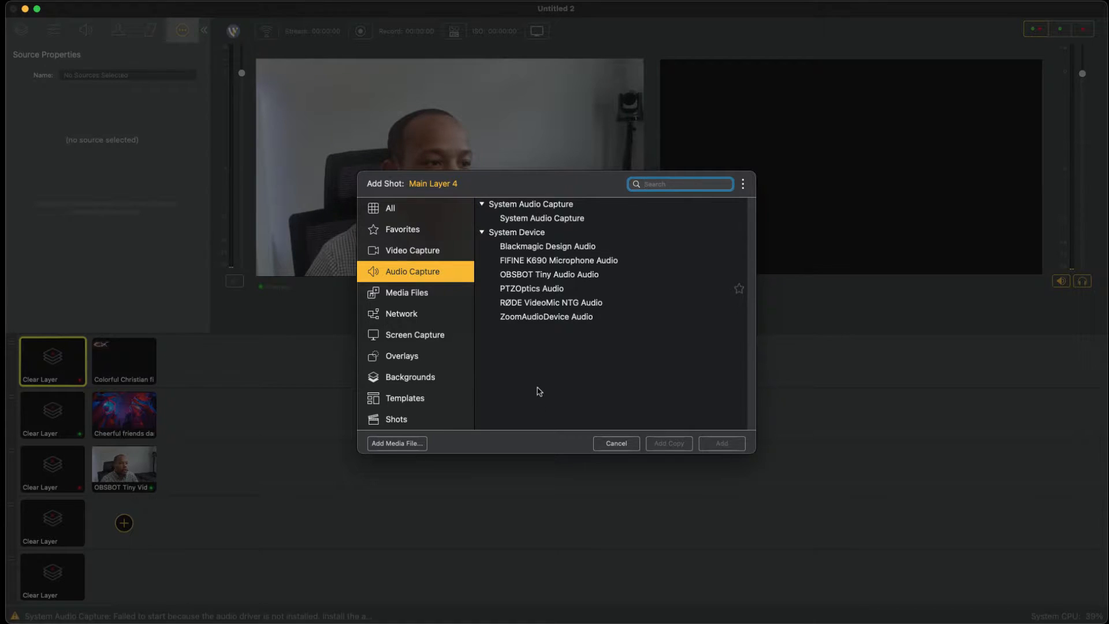
{"action": "double_click", "coordinate": [538, 291]}
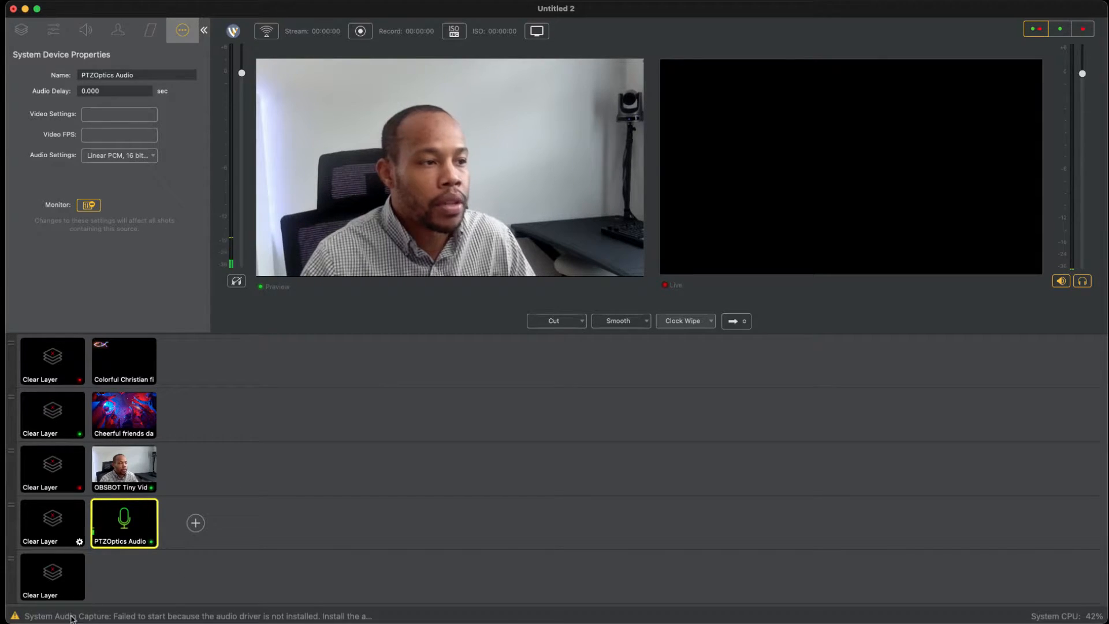
{"action": "left_click", "coordinate": [60, 523]}
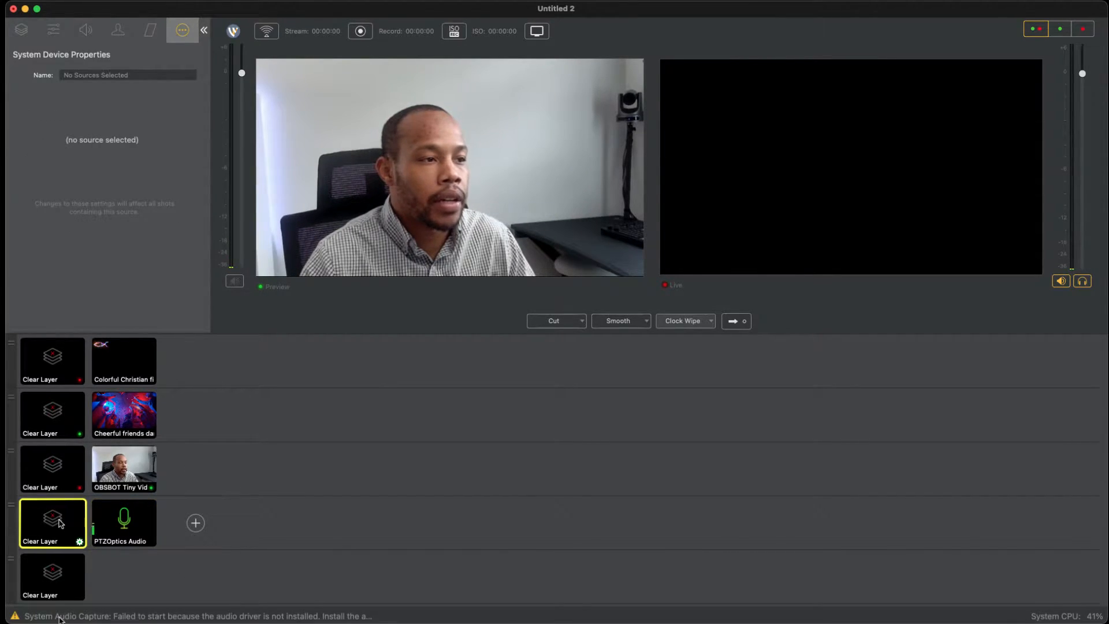
{"action": "left_click", "coordinate": [125, 521]}
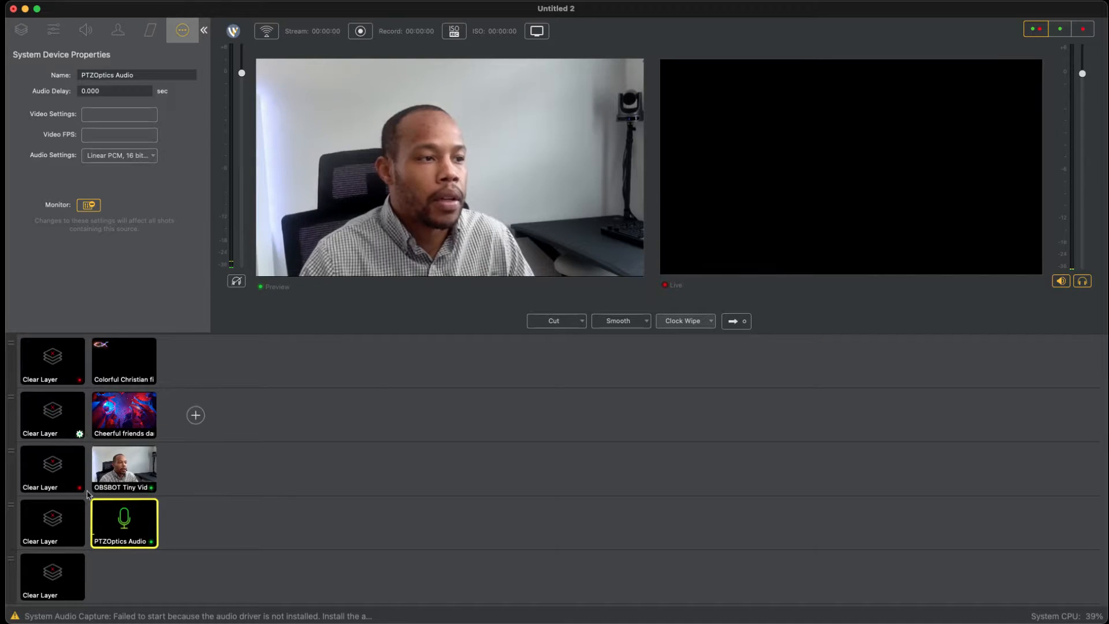
Step: Collapse the shot properties area and show the fish logo over the party image in the preview
{"action": "left_click", "coordinate": [206, 129]}
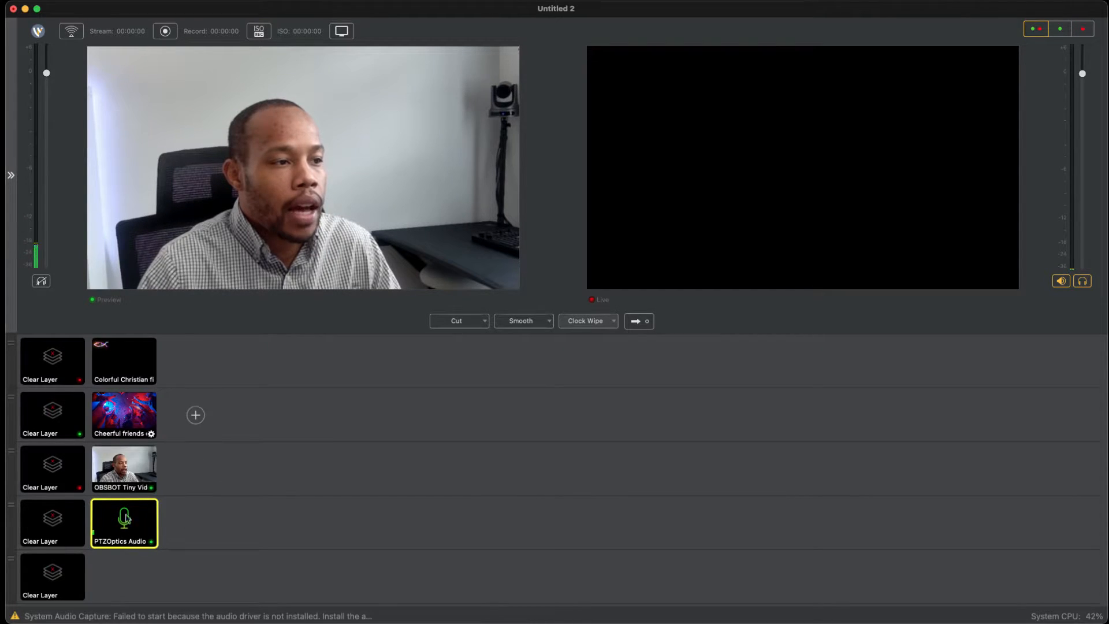
{"action": "left_click", "coordinate": [124, 358]}
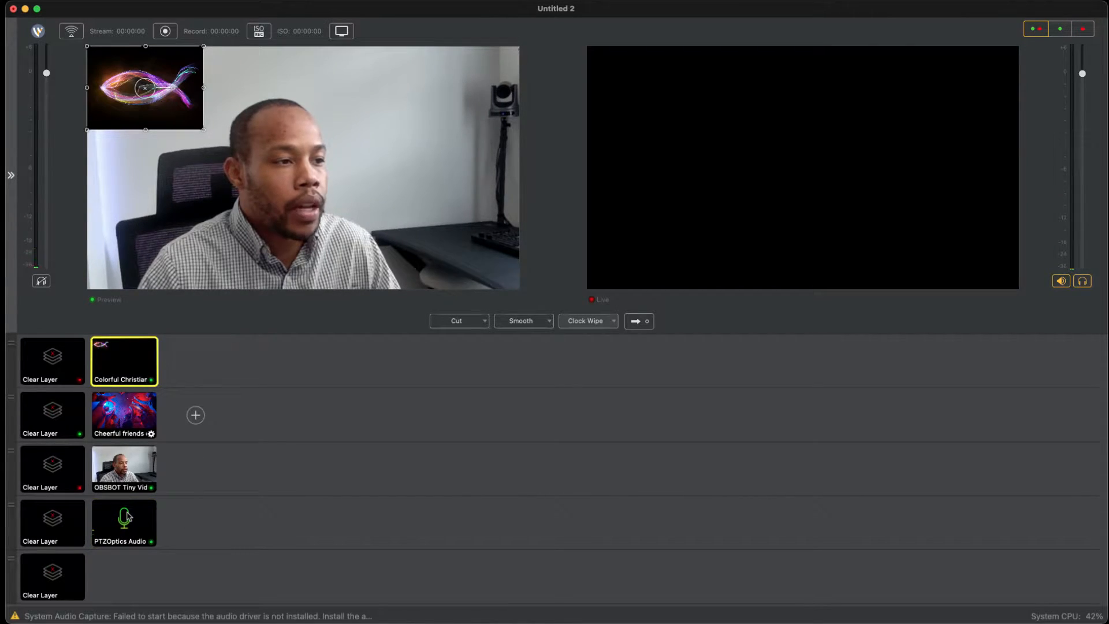
{"action": "left_click", "coordinate": [124, 413]}
{"action": "left_click", "coordinate": [132, 365]}
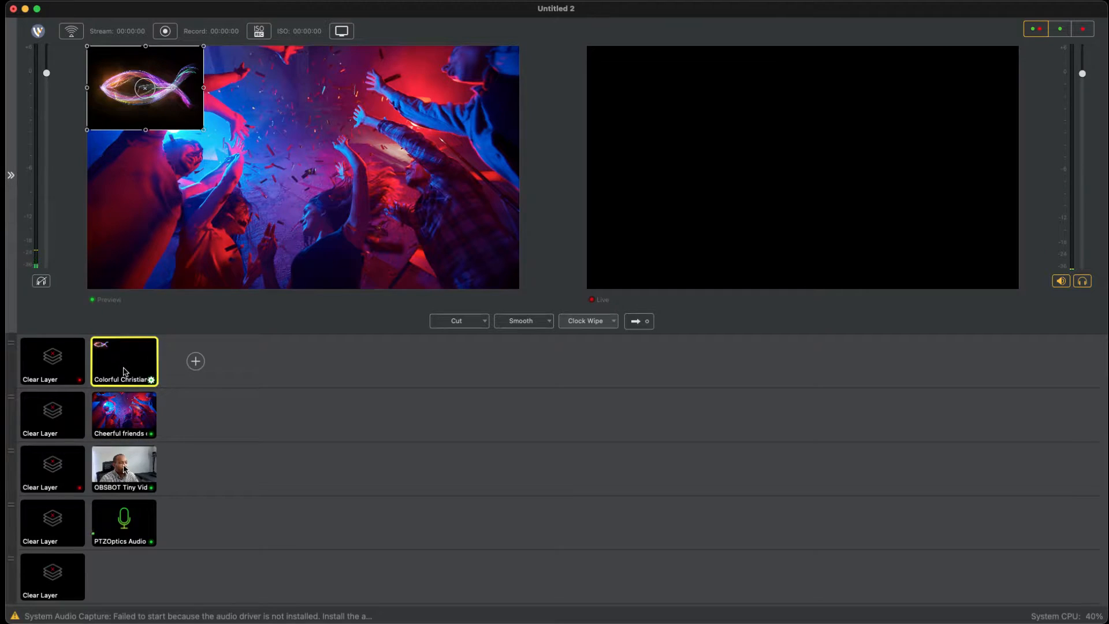
Step: Open the fish logo shot's layers and add Blackmagic Design Video as a second source inside that shot
{"action": "double_click", "coordinate": [132, 367]}
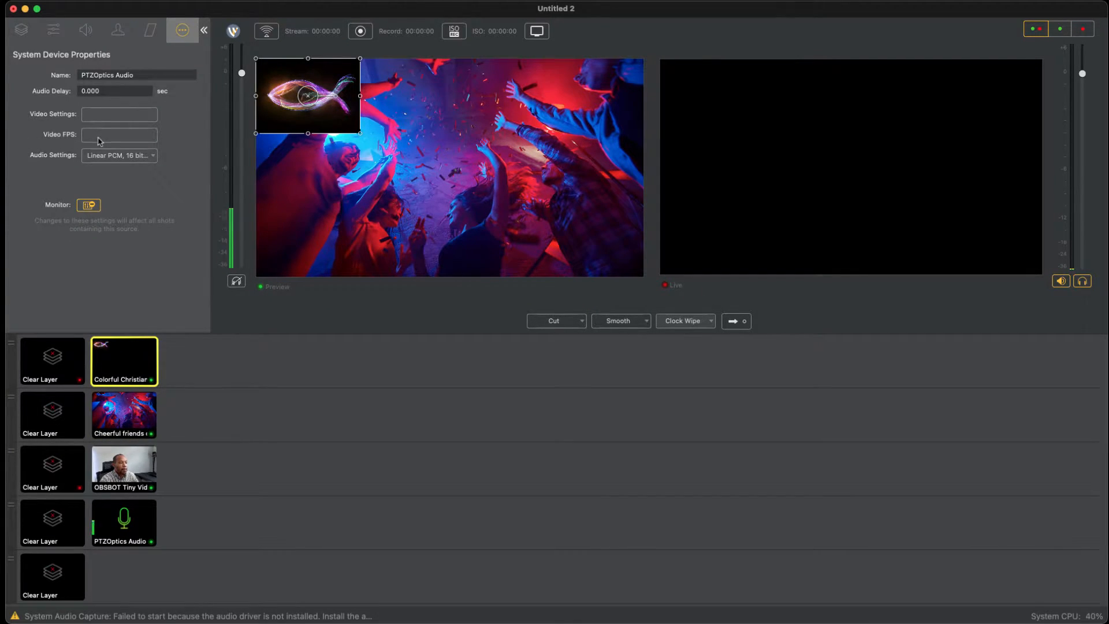
{"action": "left_click", "coordinate": [22, 31]}
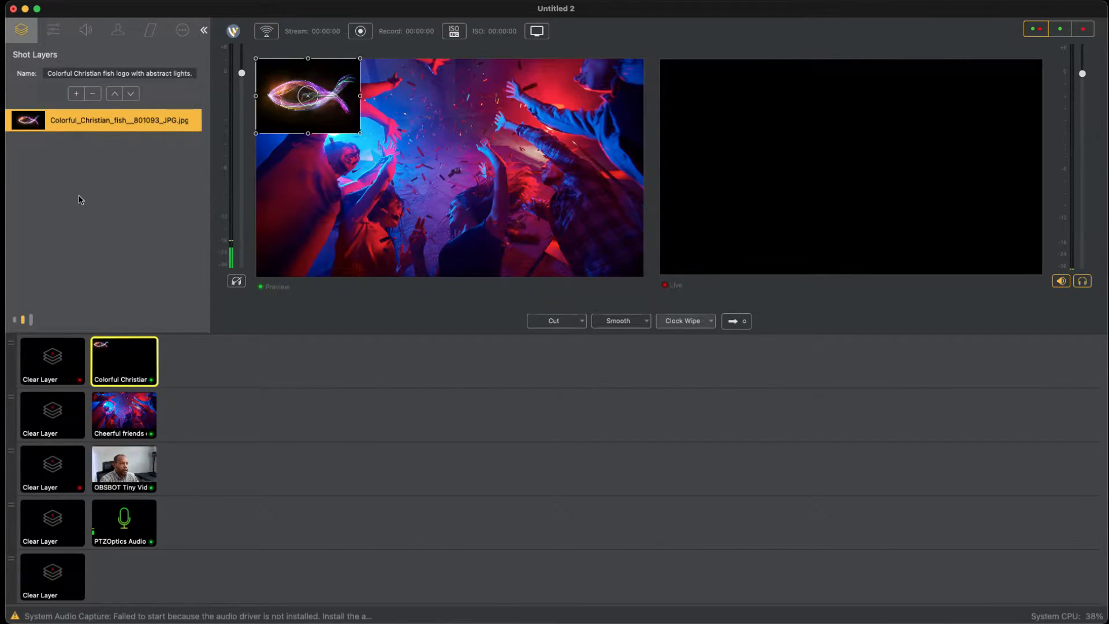
{"action": "double_click", "coordinate": [84, 210]}
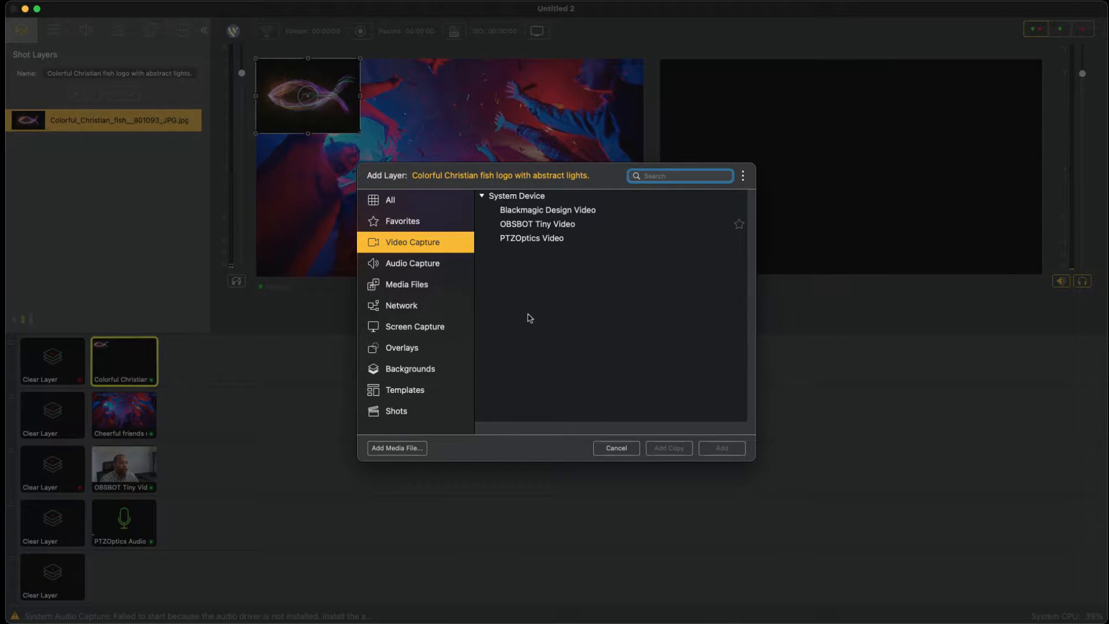
{"action": "key", "text": "Down"}
{"action": "key", "text": "Return"}
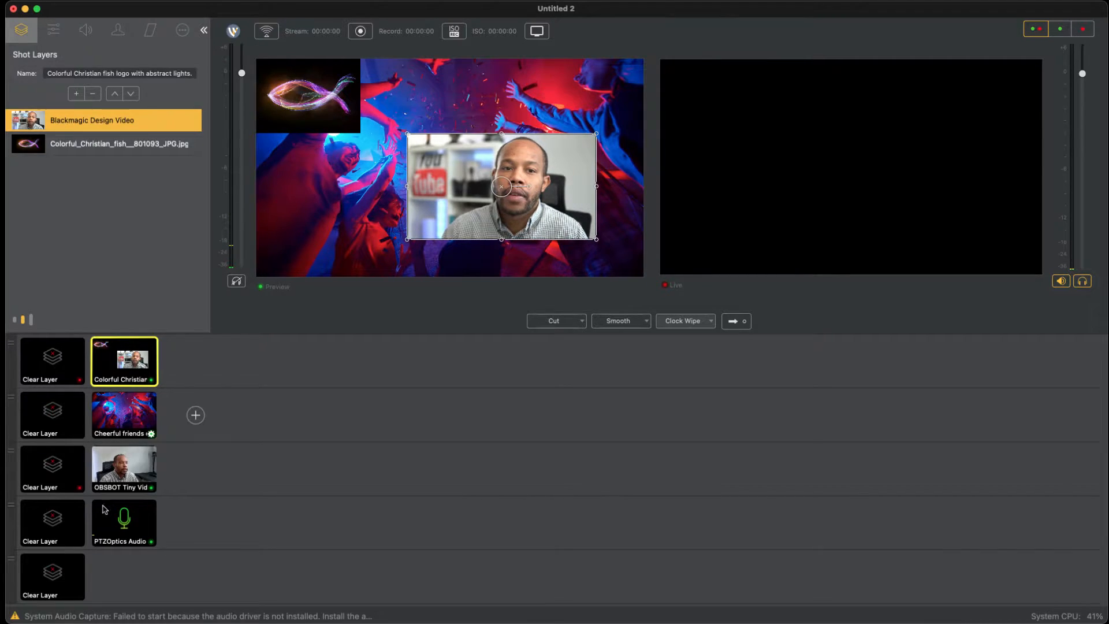
Step: Clear the second, third and fourth main layers from the preview and select the fish logo shot for editing
{"action": "left_click", "coordinate": [53, 413]}
{"action": "left_click", "coordinate": [53, 467]}
{"action": "left_click", "coordinate": [52, 522]}
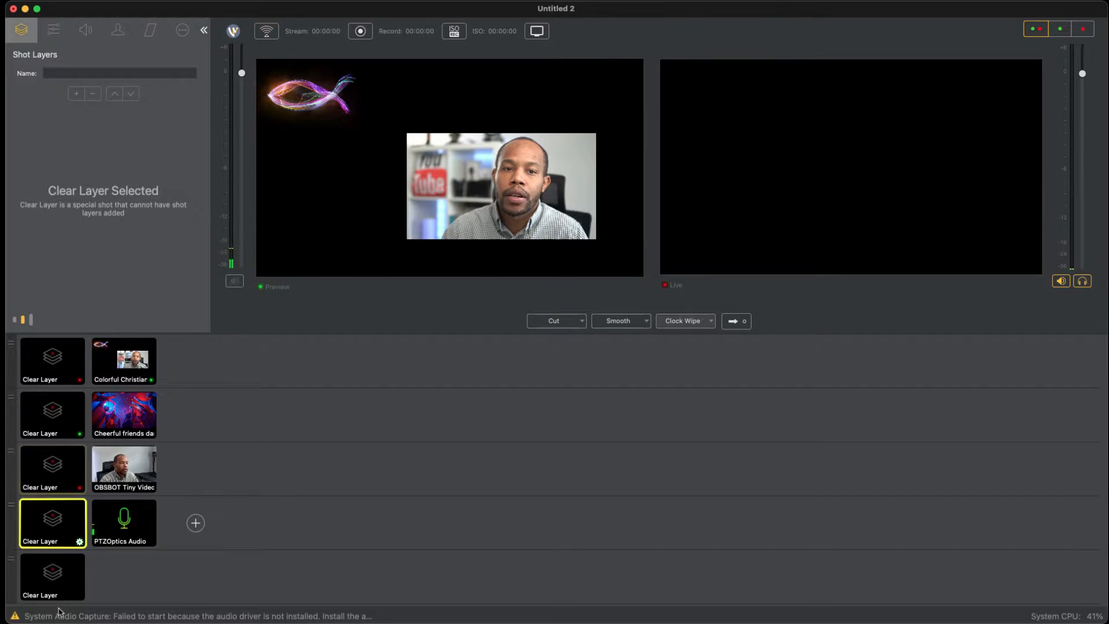
{"action": "left_click", "coordinate": [124, 361]}
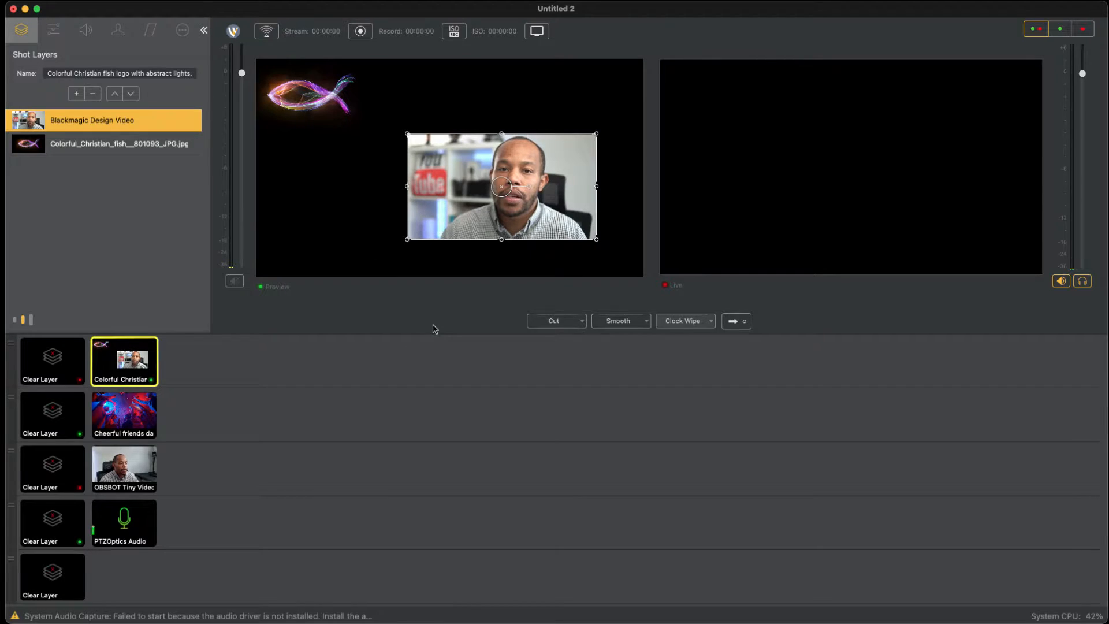
Step: Reposition, tilt and enlarge the Blackmagic Design Video layer in the preview, and delete it from the fish logo shot
{"action": "left_click_drag", "start_coordinate": [479, 302], "coordinate": [433, 306]}
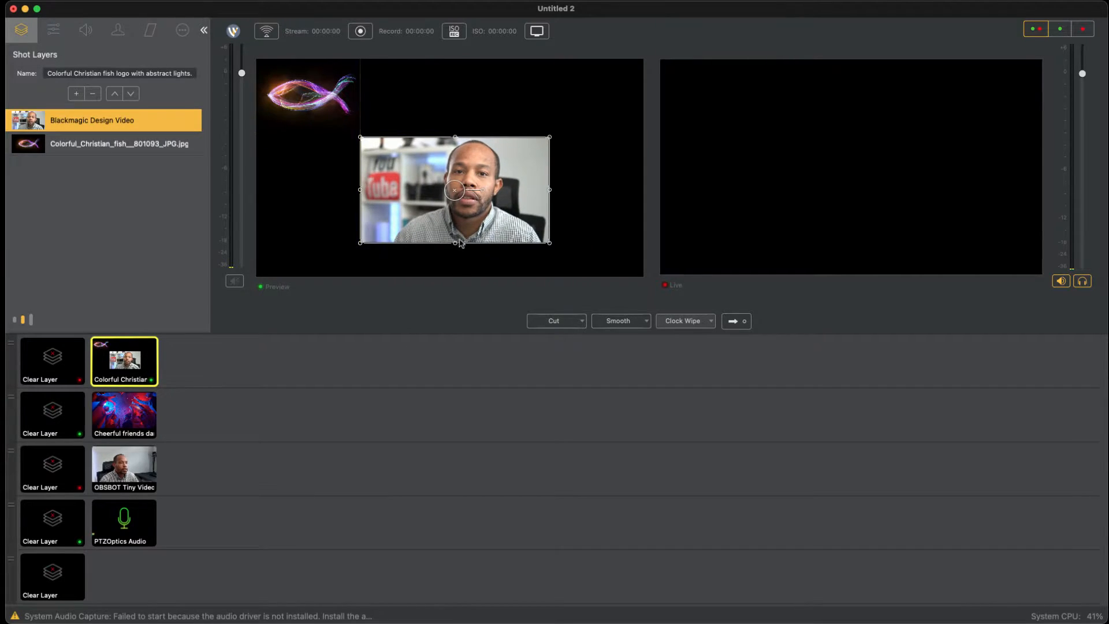
{"action": "left_click_drag", "start_coordinate": [461, 243], "coordinate": [468, 230]}
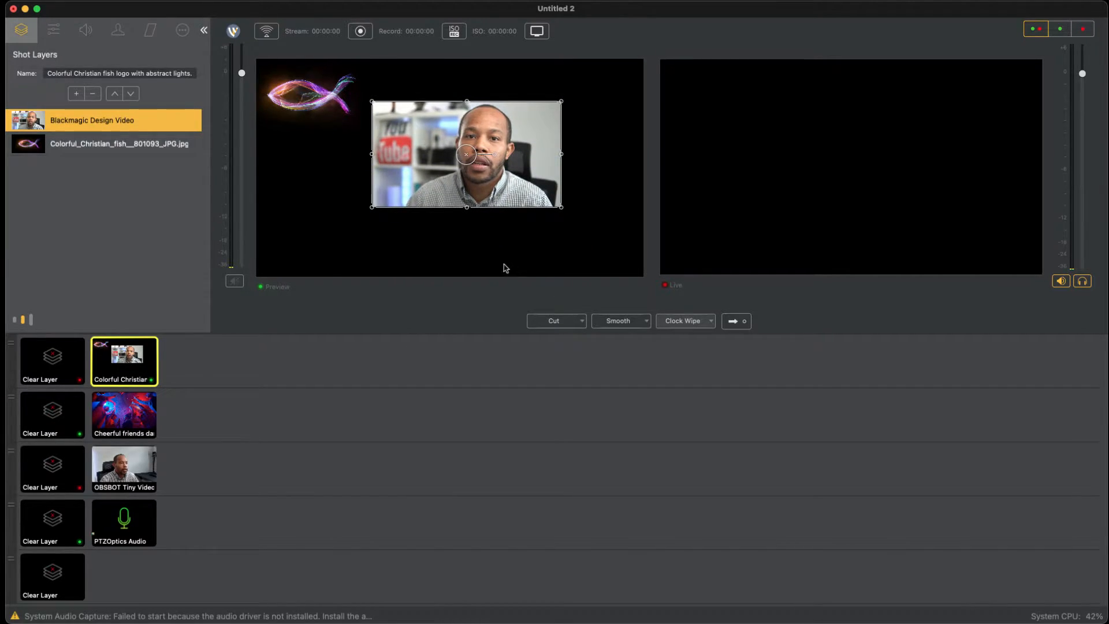
{"action": "left_click_drag", "start_coordinate": [495, 249], "coordinate": [494, 243]}
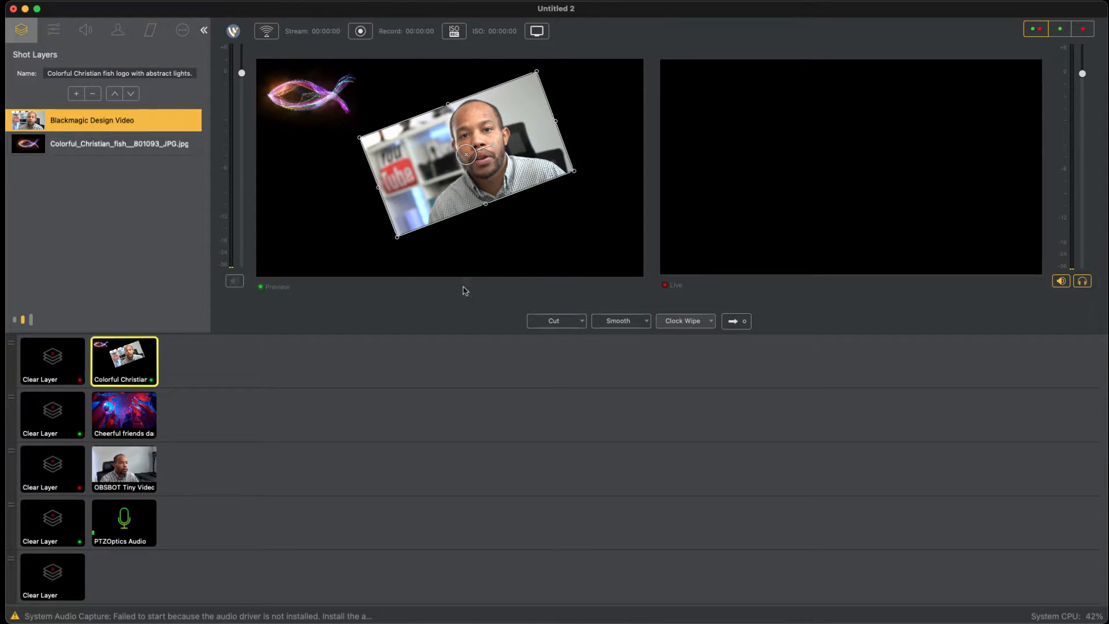
{"action": "left_click_drag", "start_coordinate": [398, 335], "coordinate": [304, 445]}
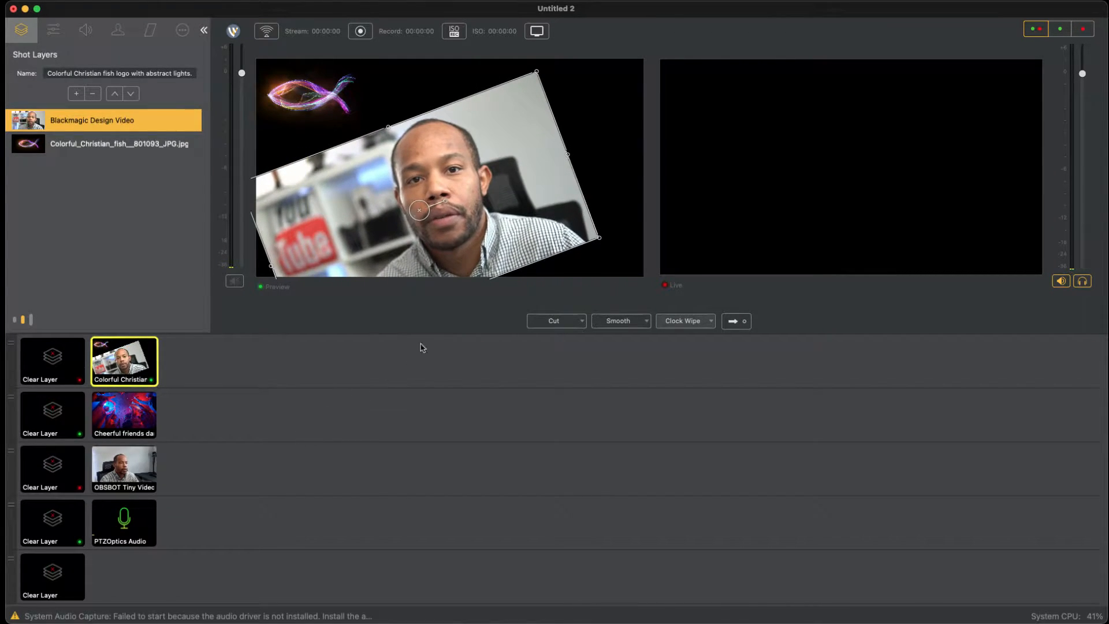
{"action": "left_click_drag", "start_coordinate": [436, 331], "coordinate": [485, 307]}
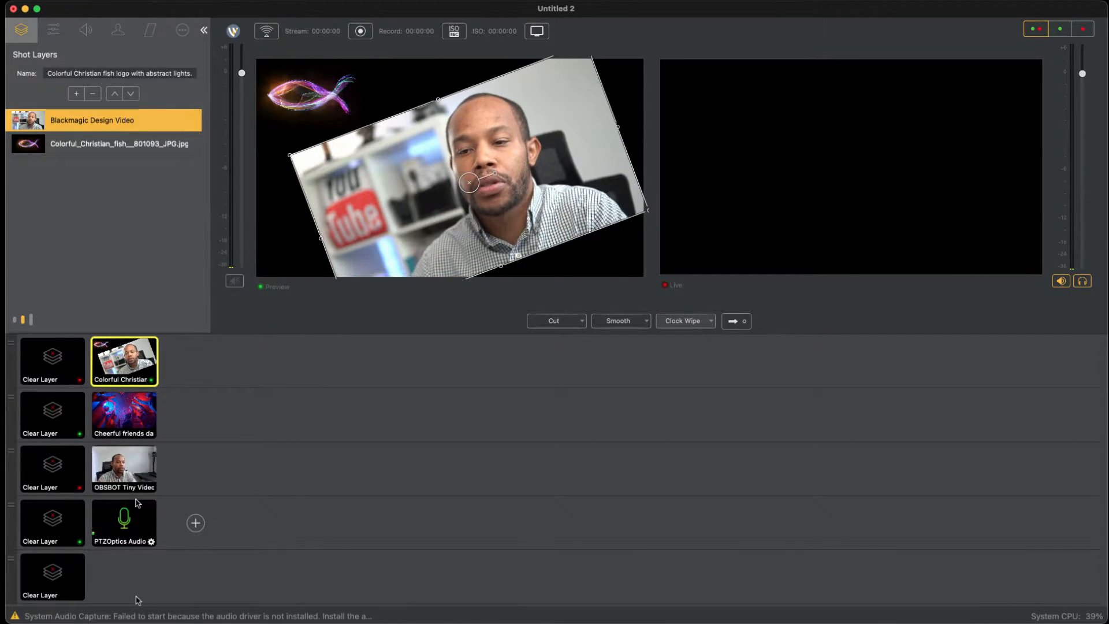
{"action": "left_click_drag", "start_coordinate": [496, 287], "coordinate": [492, 294]}
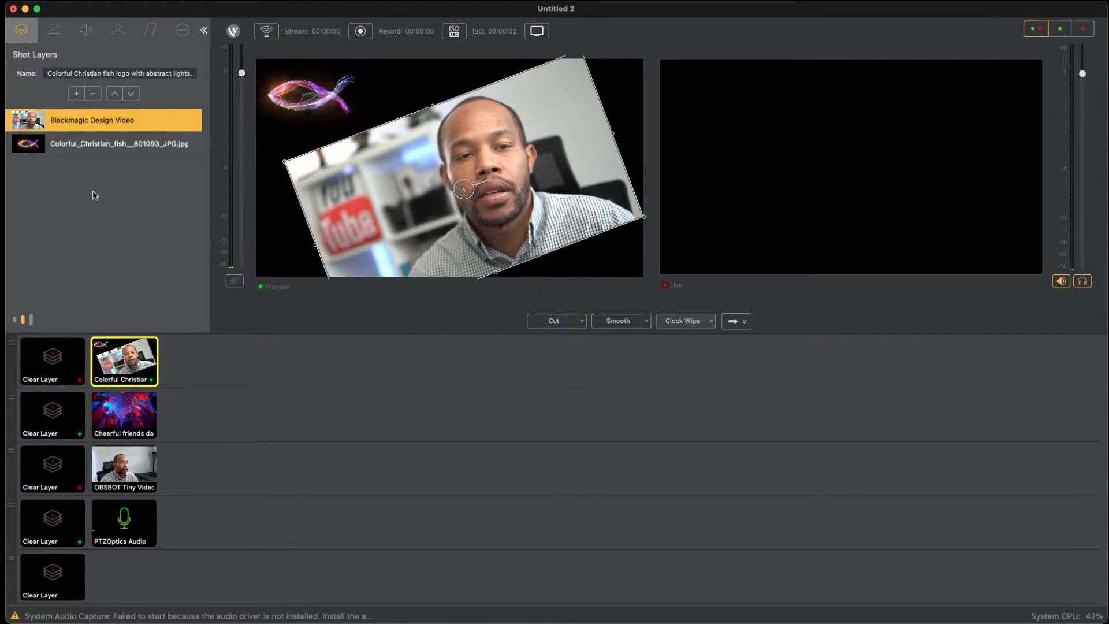
{"action": "key", "text": "Delete"}
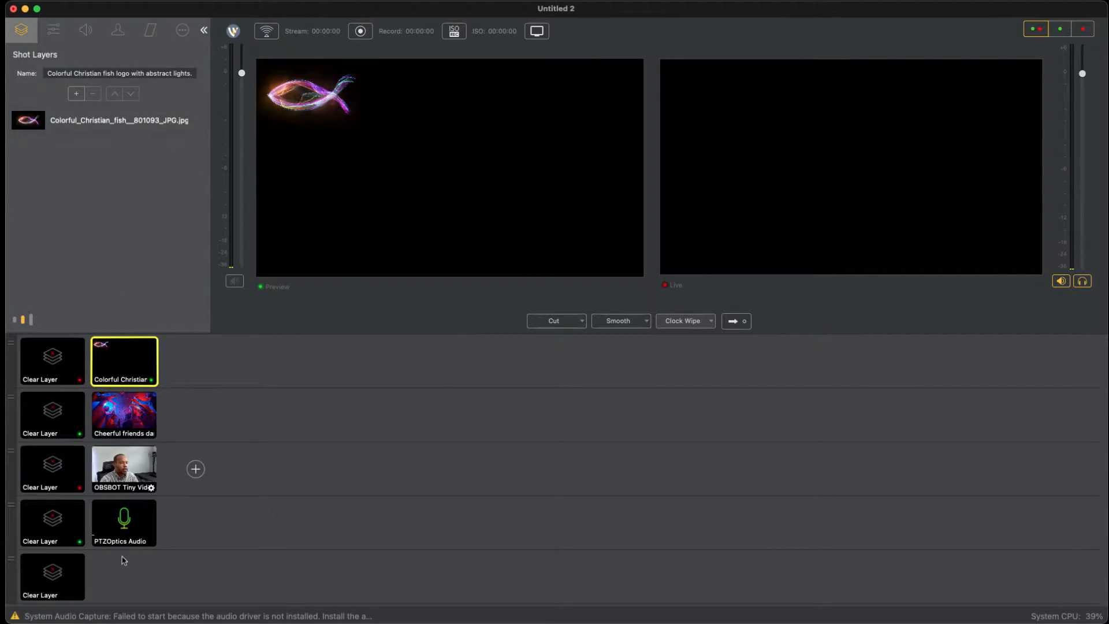
Step: Show the OBSBOT Tiny Video shot in the preview and crop it 34% right and 15% left, placed against the frame's right edge
{"action": "left_click", "coordinate": [124, 465]}
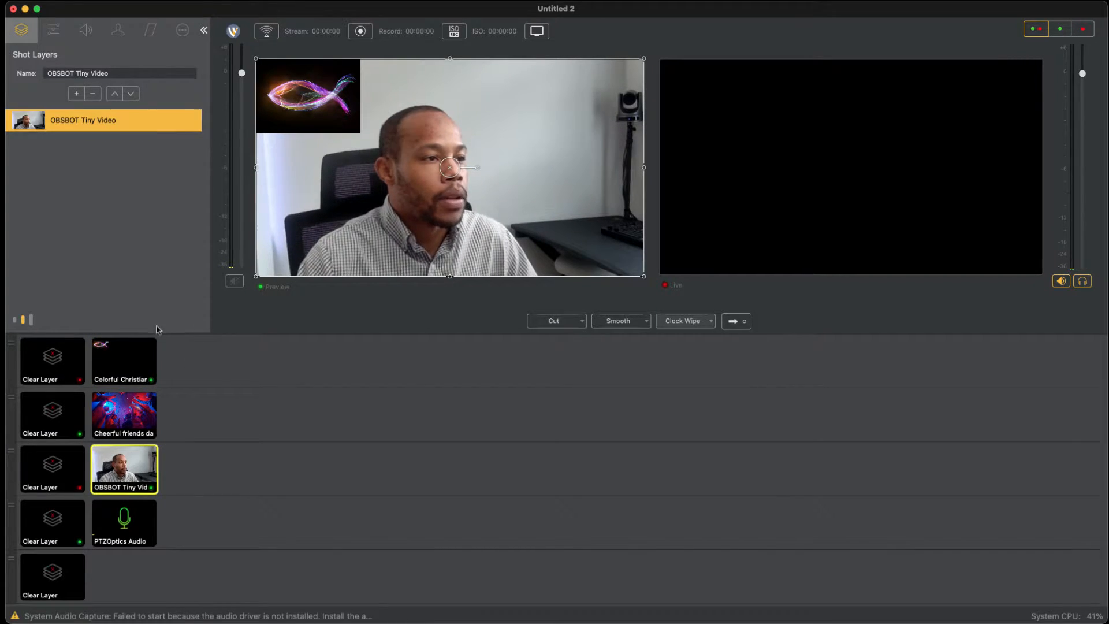
{"action": "double_click", "coordinate": [50, 129]}
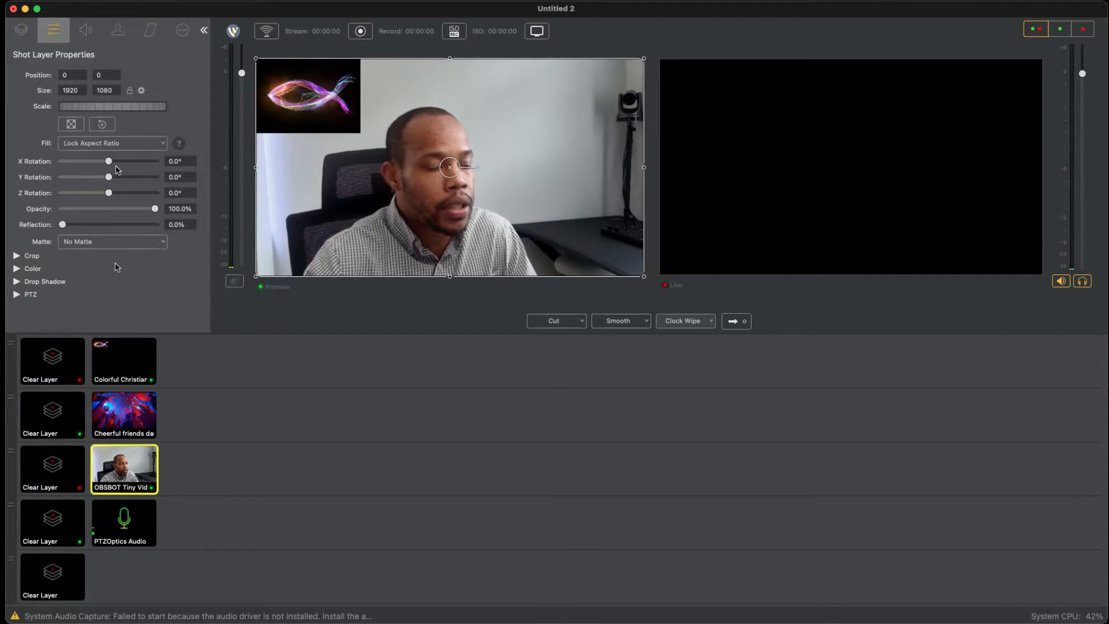
{"action": "left_click", "coordinate": [17, 256]}
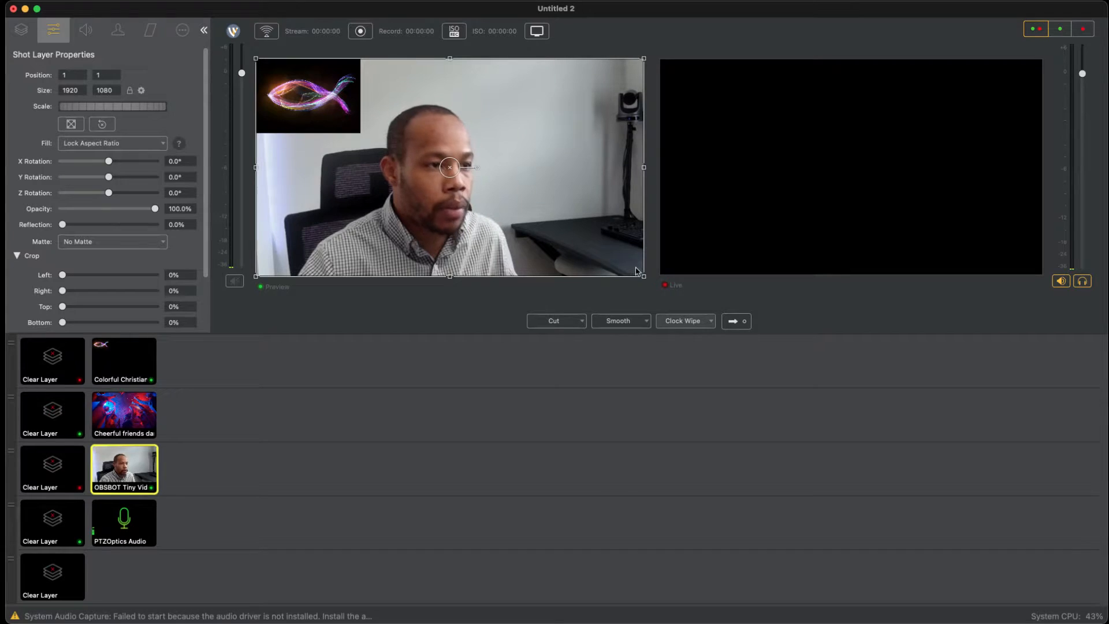
{"action": "left_click_drag", "start_coordinate": [645, 268], "coordinate": [477, 289]}
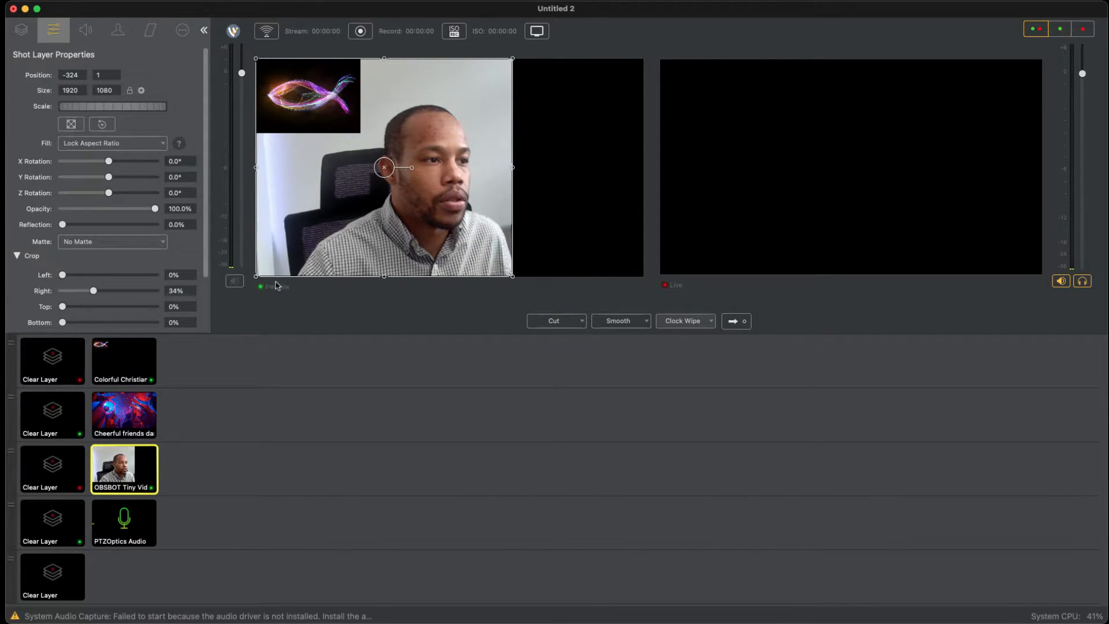
{"action": "left_click_drag", "start_coordinate": [255, 268], "coordinate": [527, 295]}
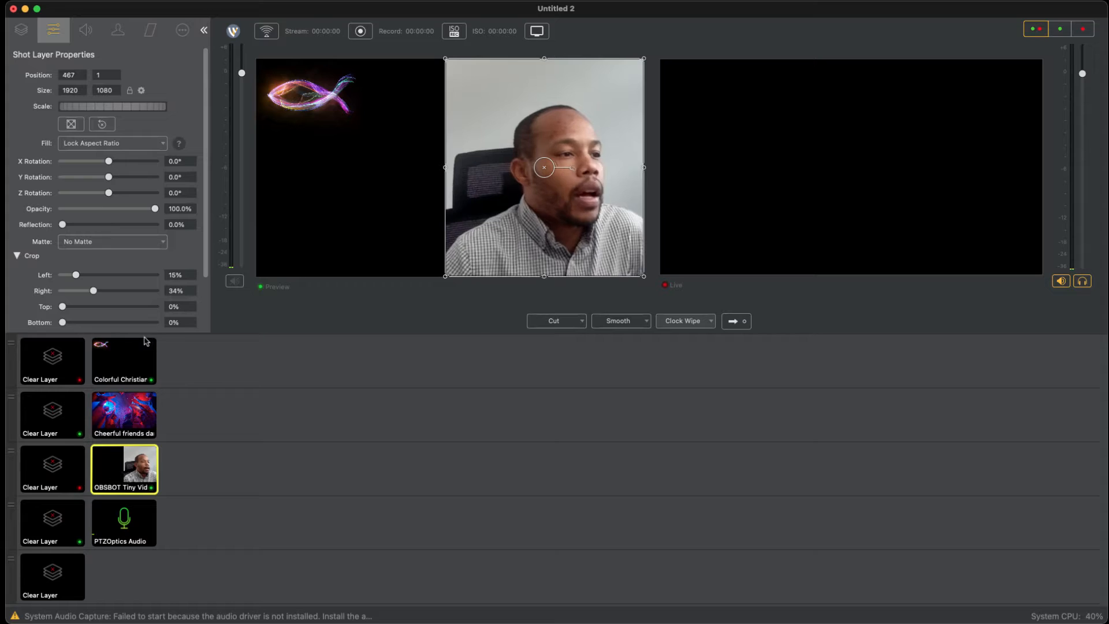
Step: Show the Cheerful friends shot in the preview and set its contrast to 207% and its gamma to 2.12
{"action": "scroll", "coordinate": [145, 243], "scroll_direction": "down", "scroll_amount": 3}
{"action": "scroll", "coordinate": [146, 244], "scroll_direction": "down", "scroll_amount": 1}
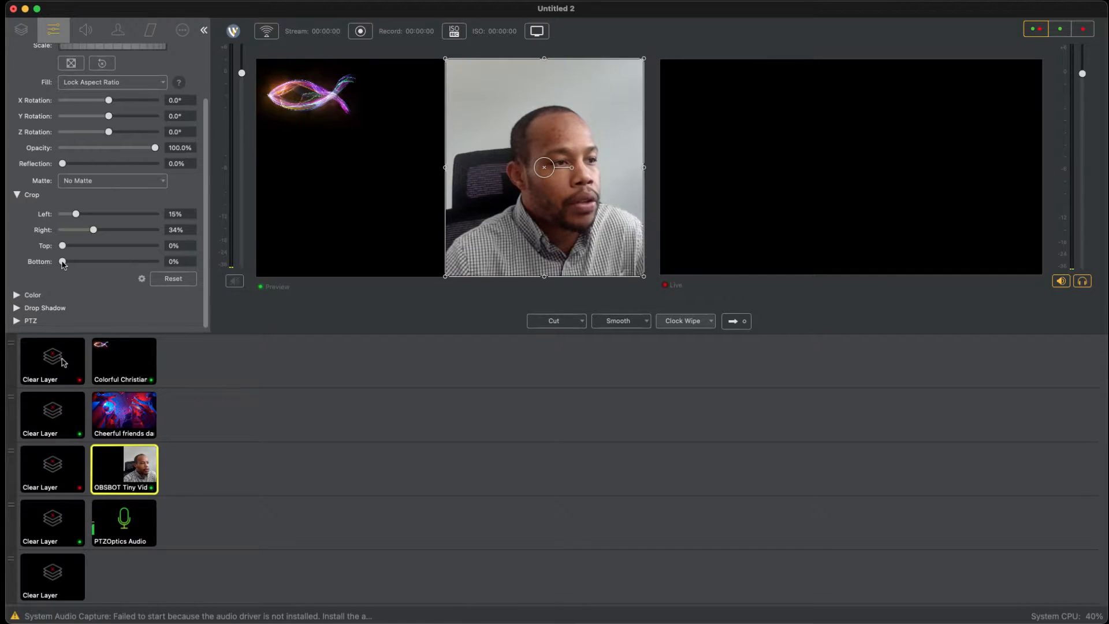
{"action": "left_click_drag", "start_coordinate": [67, 344], "coordinate": [42, 346]}
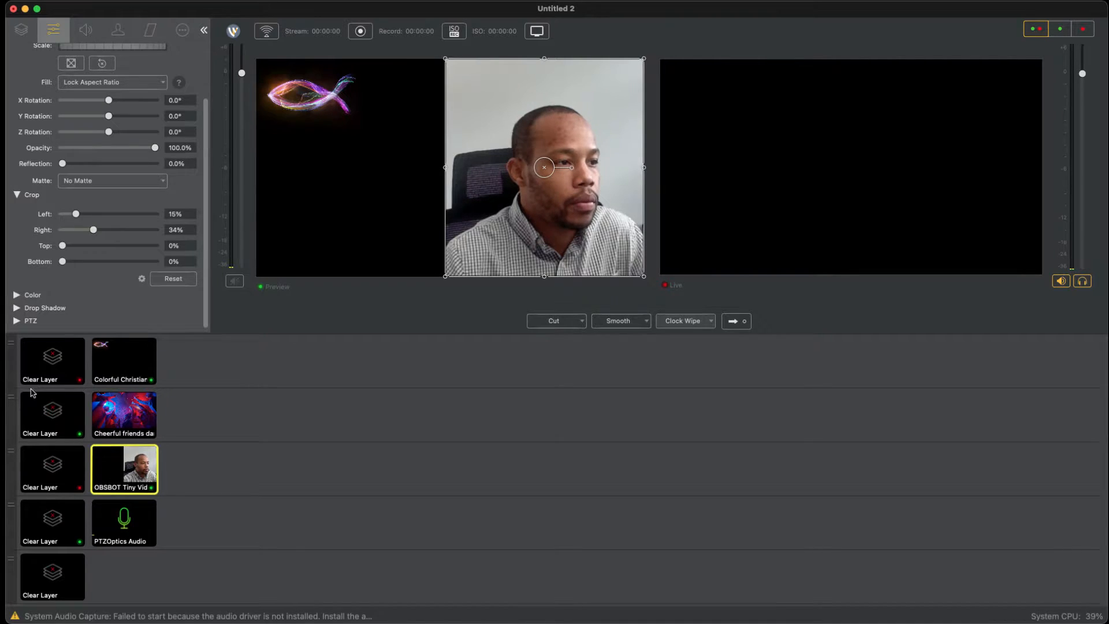
{"action": "left_click", "coordinate": [17, 295]}
{"action": "scroll", "coordinate": [82, 281], "scroll_direction": "down", "scroll_amount": 2}
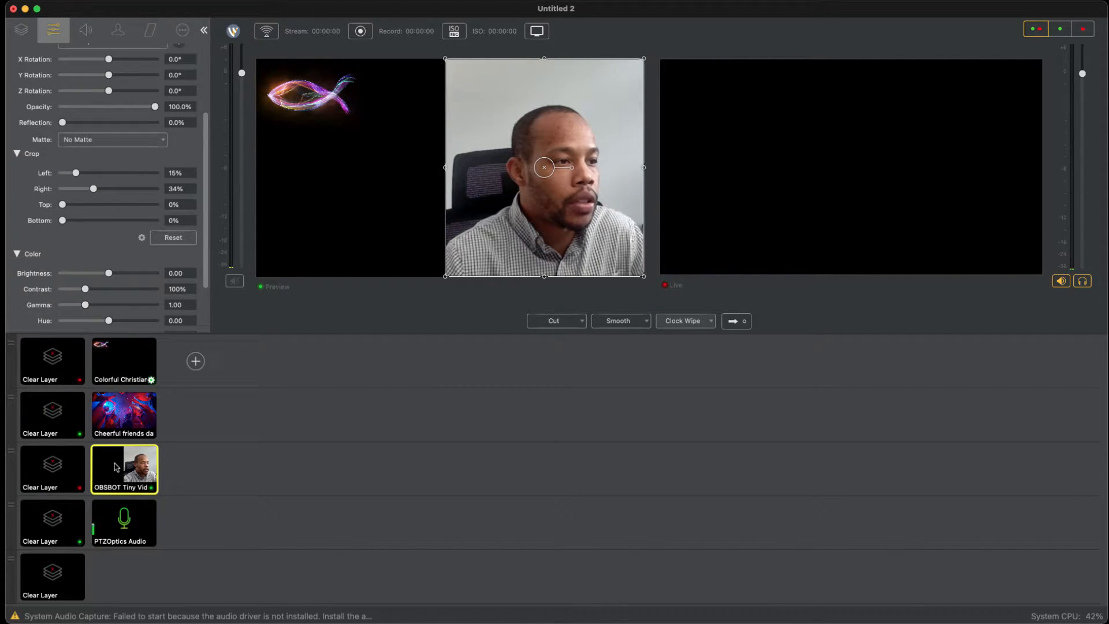
{"action": "left_click", "coordinate": [123, 401]}
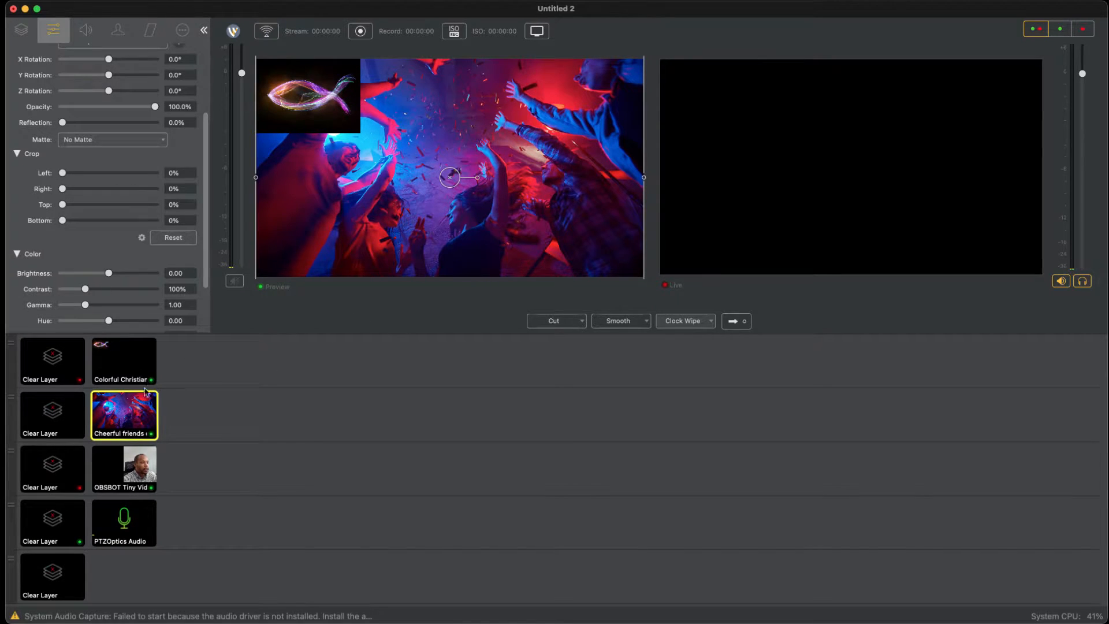
{"action": "mouse_move", "coordinate": [85, 289]}
{"action": "left_mouse_down"}
{"action": "mouse_move", "coordinate": [122, 289]}
{"action": "mouse_move", "coordinate": [103, 304]}
{"action": "mouse_move", "coordinate": [124, 304]}
{"action": "mouse_move", "coordinate": [116, 289]}
{"action": "left_mouse_up"}
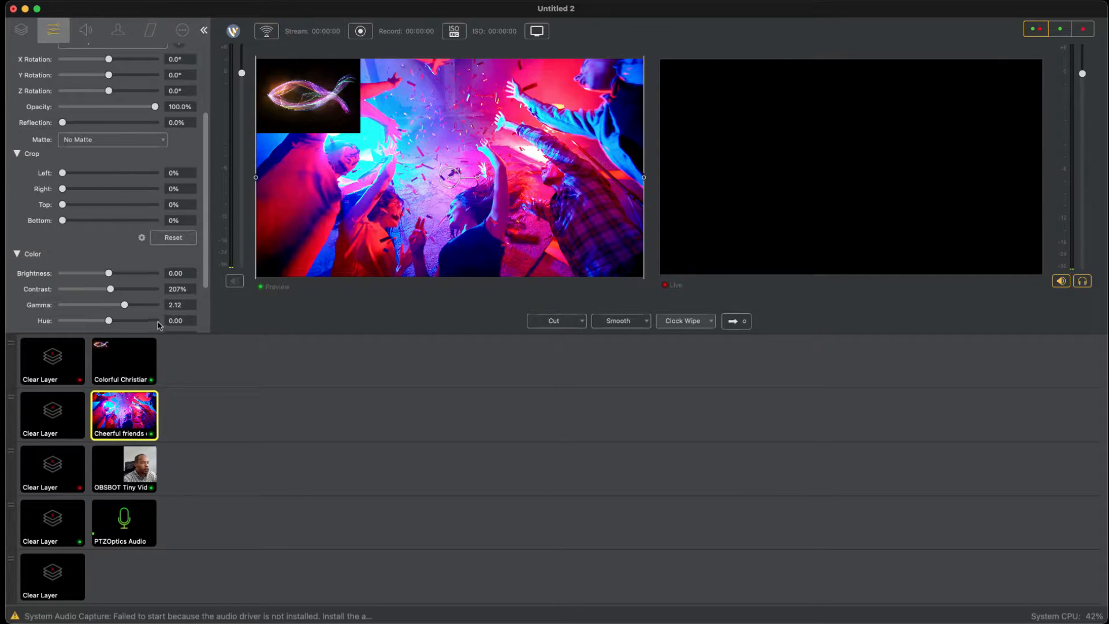
{"action": "scroll", "coordinate": [160, 325], "scroll_direction": "down", "scroll_amount": 4}
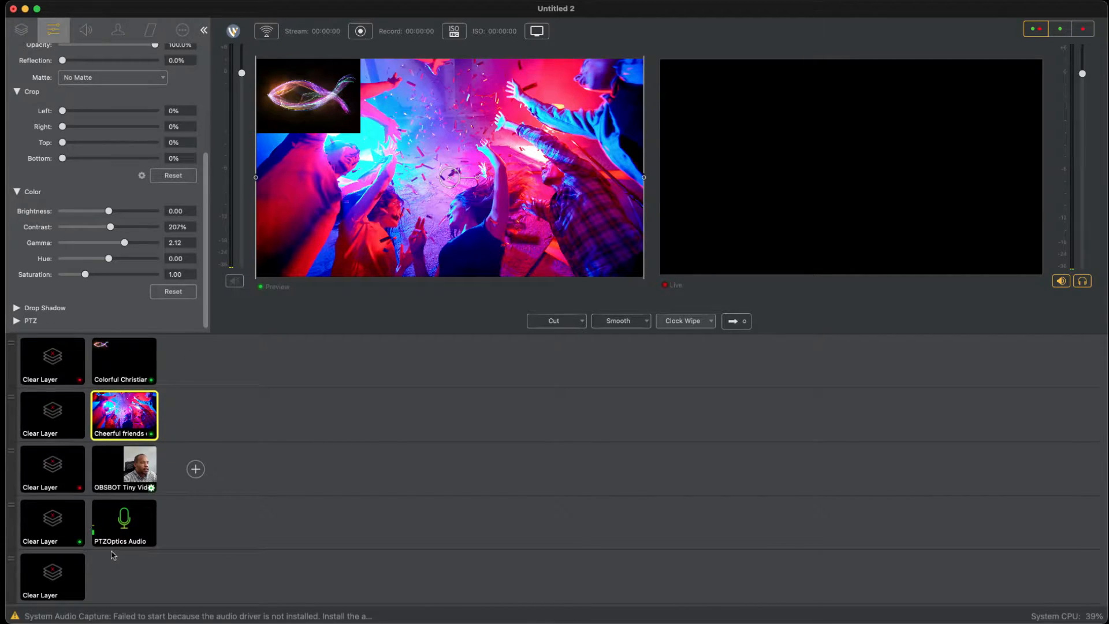
Step: Clear the first and second main layers from the preview and select the OBSBOT Tiny Video shot for editing
{"action": "left_click", "coordinate": [141, 480]}
{"action": "left_click", "coordinate": [52, 412]}
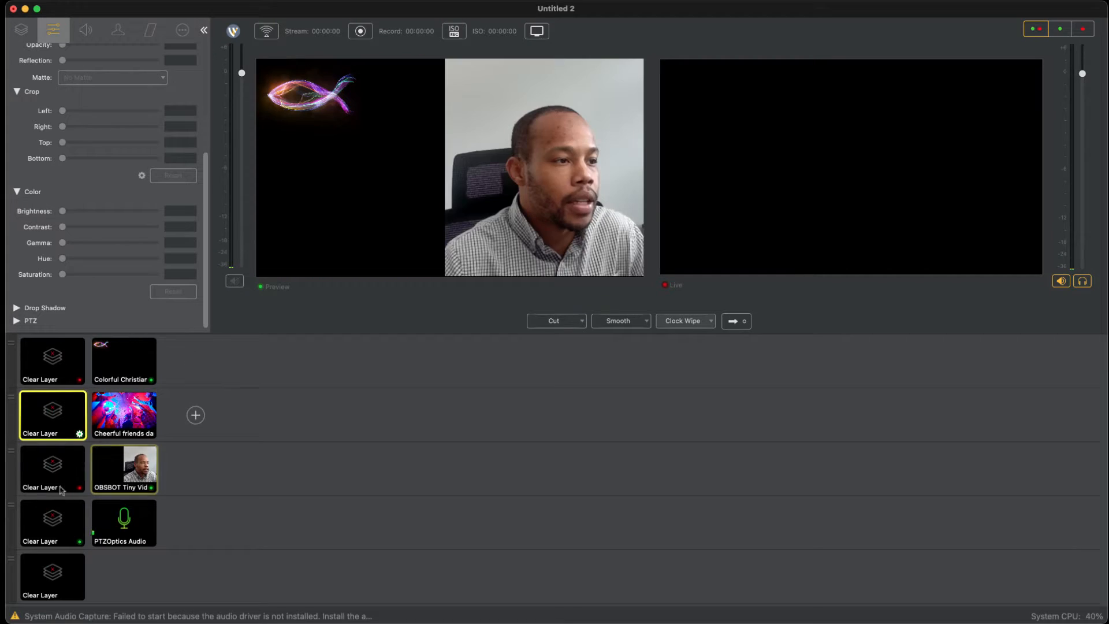
{"action": "left_click", "coordinate": [52, 359]}
{"action": "left_click", "coordinate": [435, 275]}
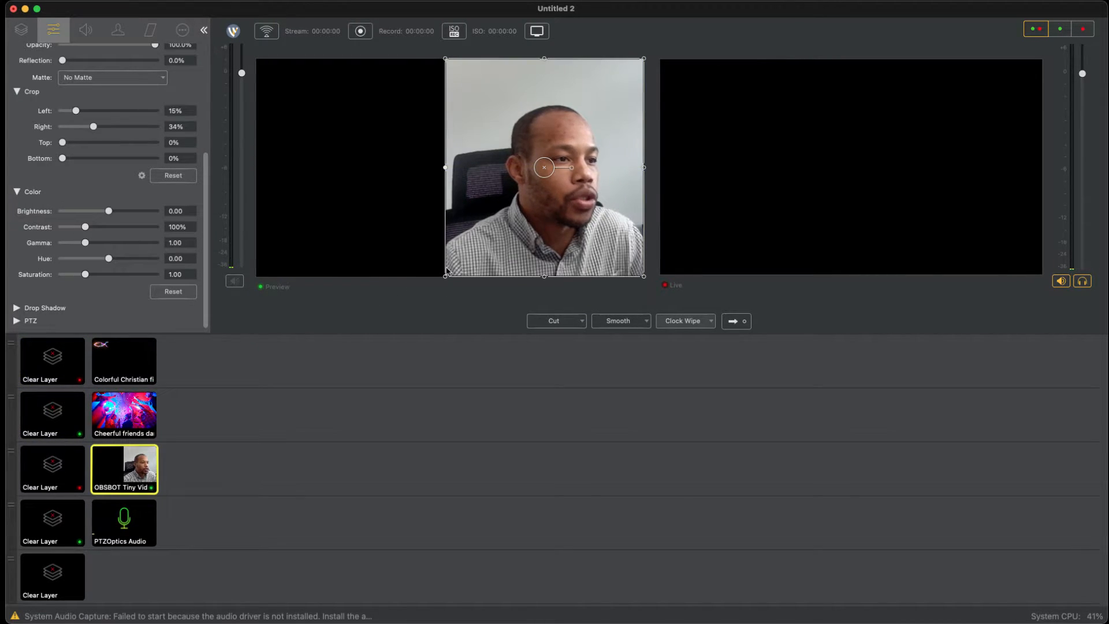
Step: Enlarge the OBSBOT Tiny Video layer to about 2124 × 1195 so it fills the frame, with crops of 0% left and 4% right
{"action": "left_click_drag", "start_coordinate": [444, 275], "coordinate": [343, 272]}
{"action": "left_click_drag", "start_coordinate": [632, 265], "coordinate": [683, 267]}
{"action": "left_click_drag", "start_coordinate": [491, 272], "coordinate": [482, 275]}
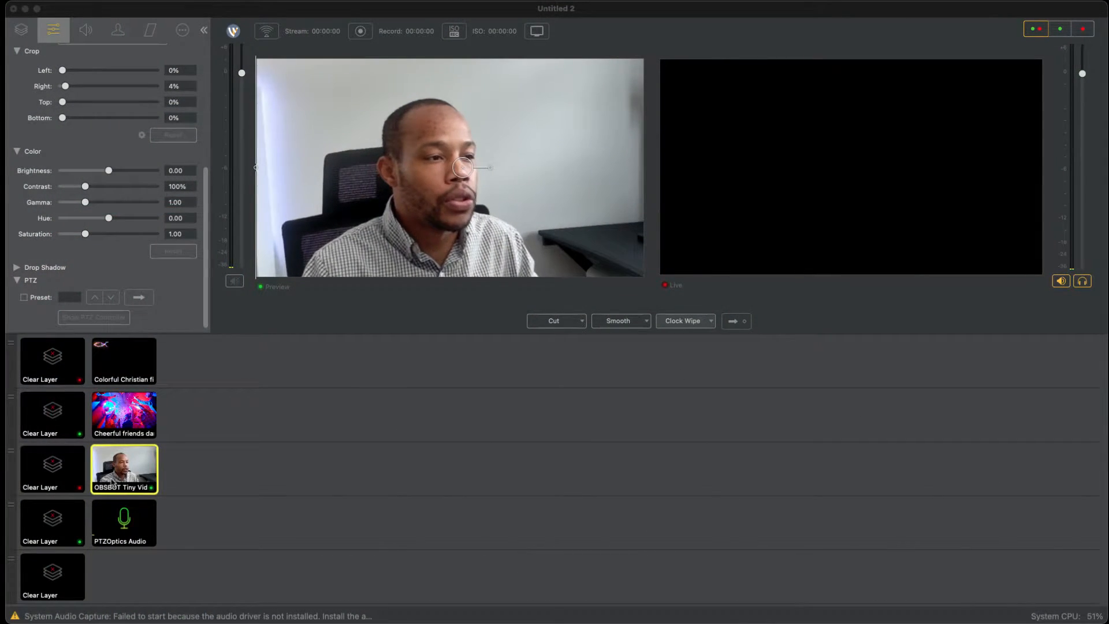
Step: Show the fish logo shot in the preview and clear the third and fourth main layers
{"action": "left_click", "coordinate": [125, 361]}
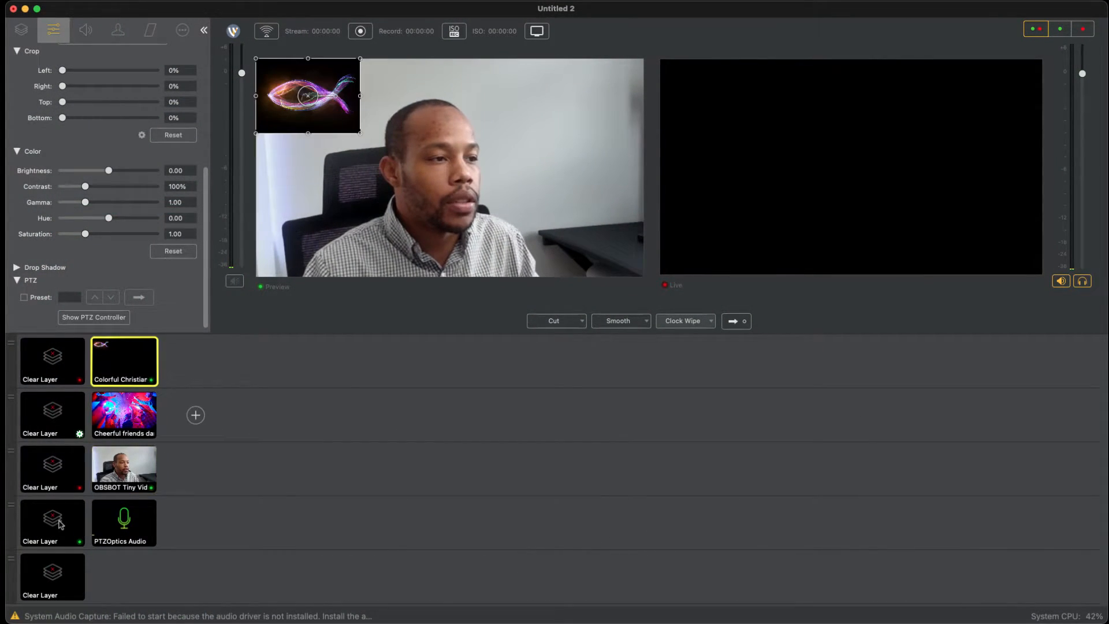
{"action": "left_click", "coordinate": [52, 468]}
{"action": "left_click", "coordinate": [52, 523]}
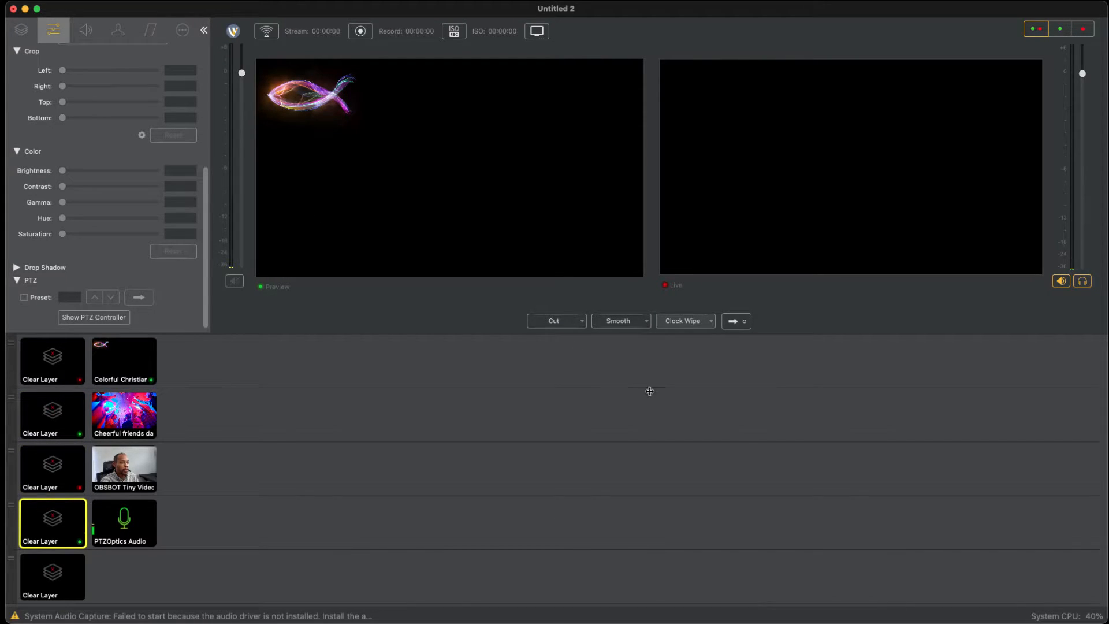
Step: Stack the Cheerful friends shot over the OBSBOT Tiny Video shot in the preview and clear the fish logo from the first layer
{"action": "left_click", "coordinate": [124, 413]}
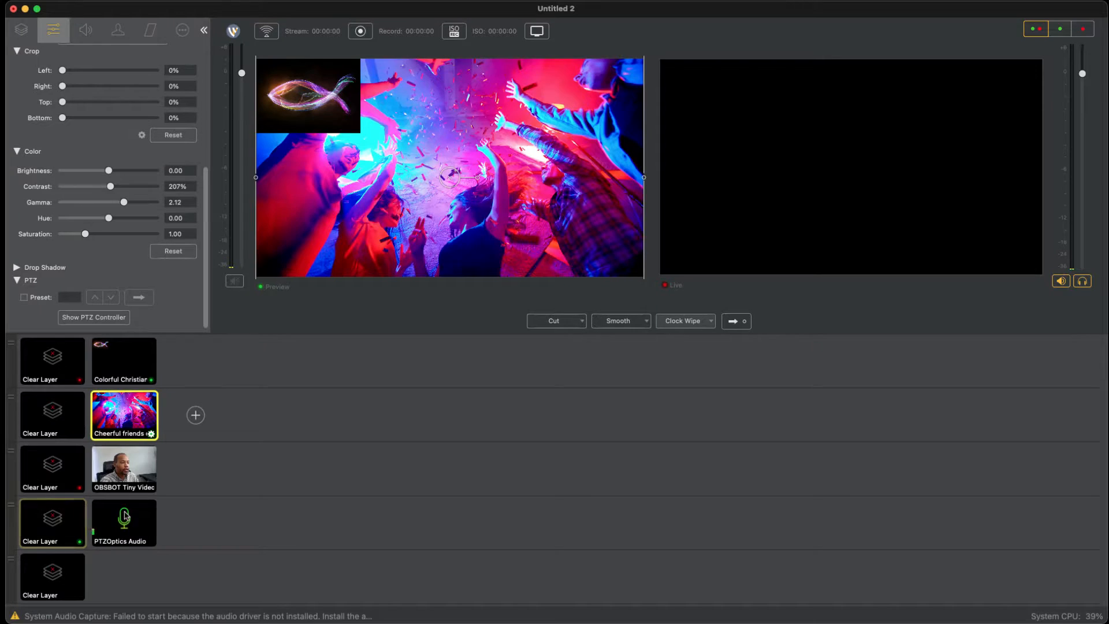
{"action": "left_click", "coordinate": [127, 472]}
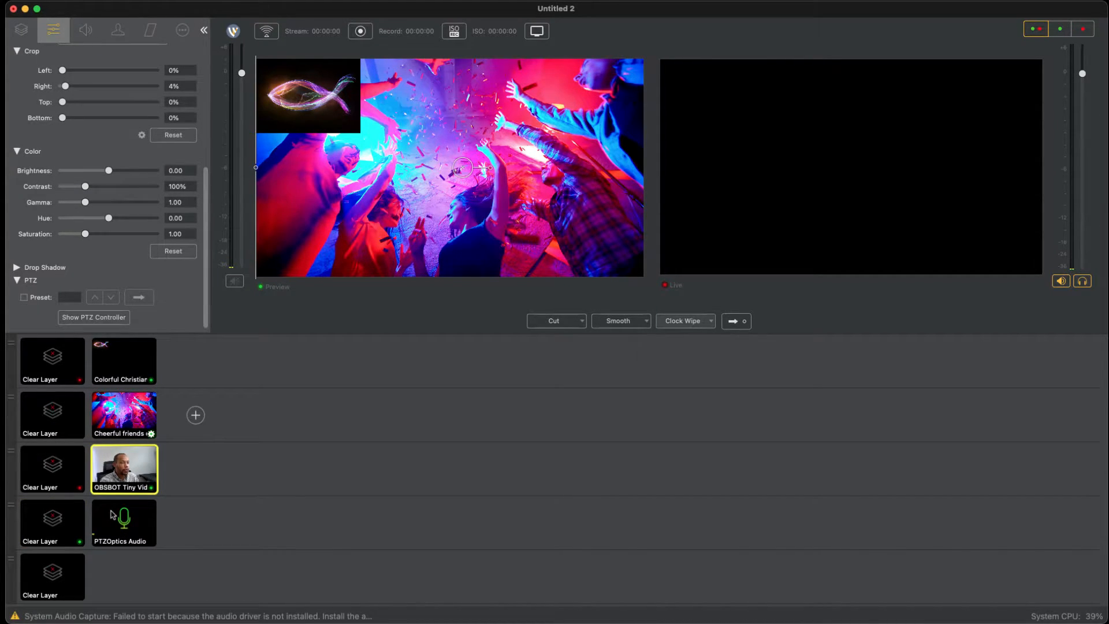
{"action": "left_click", "coordinate": [52, 373]}
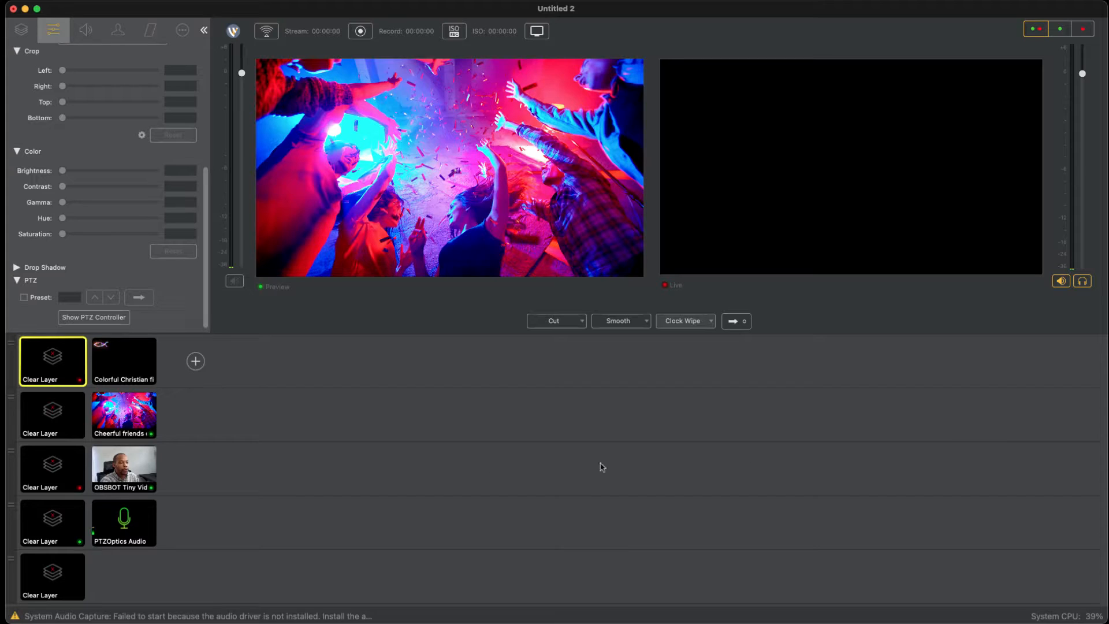
{"action": "left_click", "coordinate": [195, 361]}
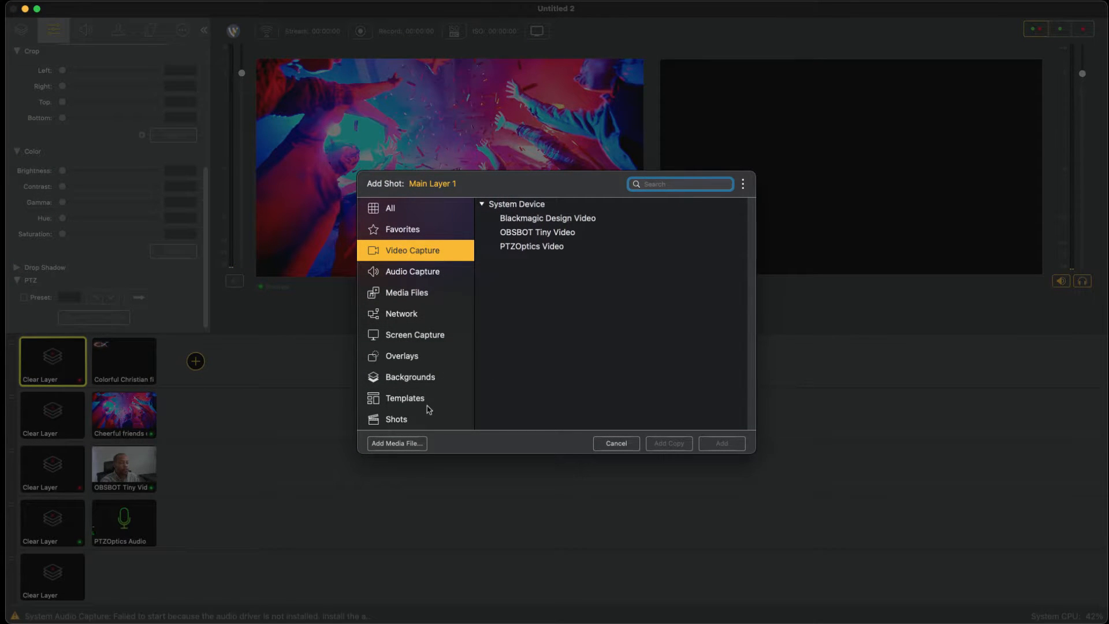
{"action": "left_click", "coordinate": [616, 550]}
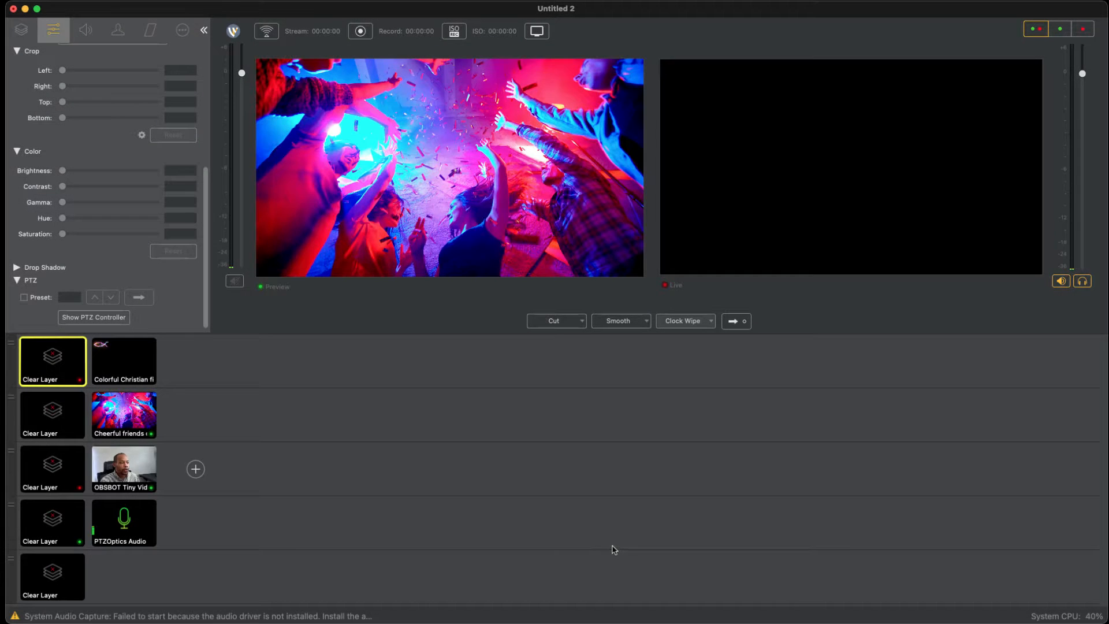
Step: Clear the second main layer, select the OBSBOT Tiny Video shot, and collapse the shot properties area to enlarge the preview and live views
{"action": "left_click", "coordinate": [60, 417]}
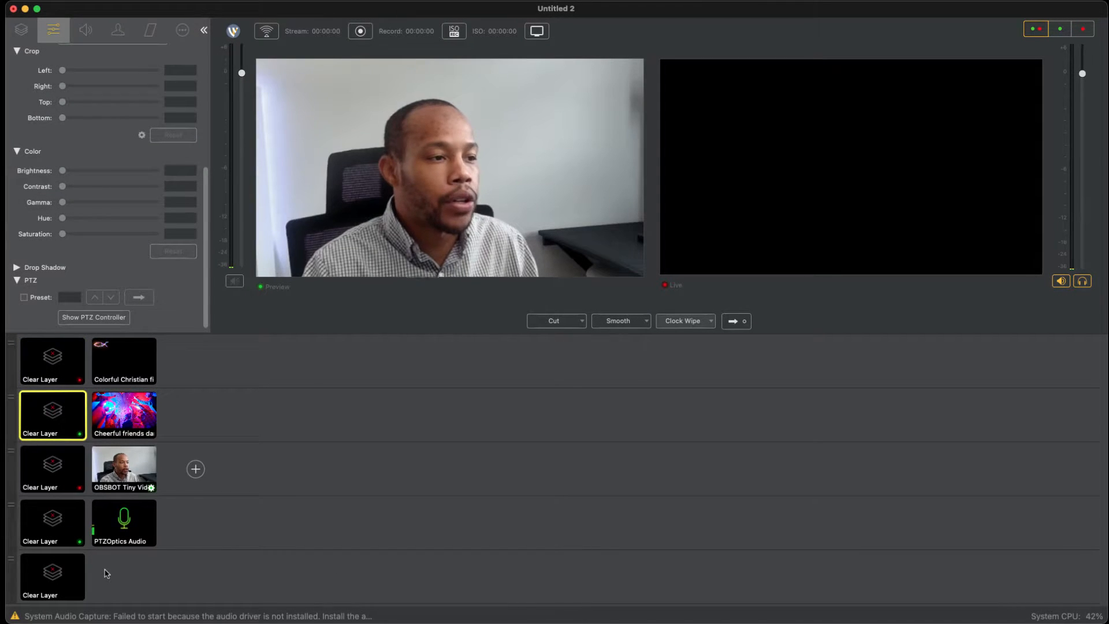
{"action": "left_click", "coordinate": [108, 468]}
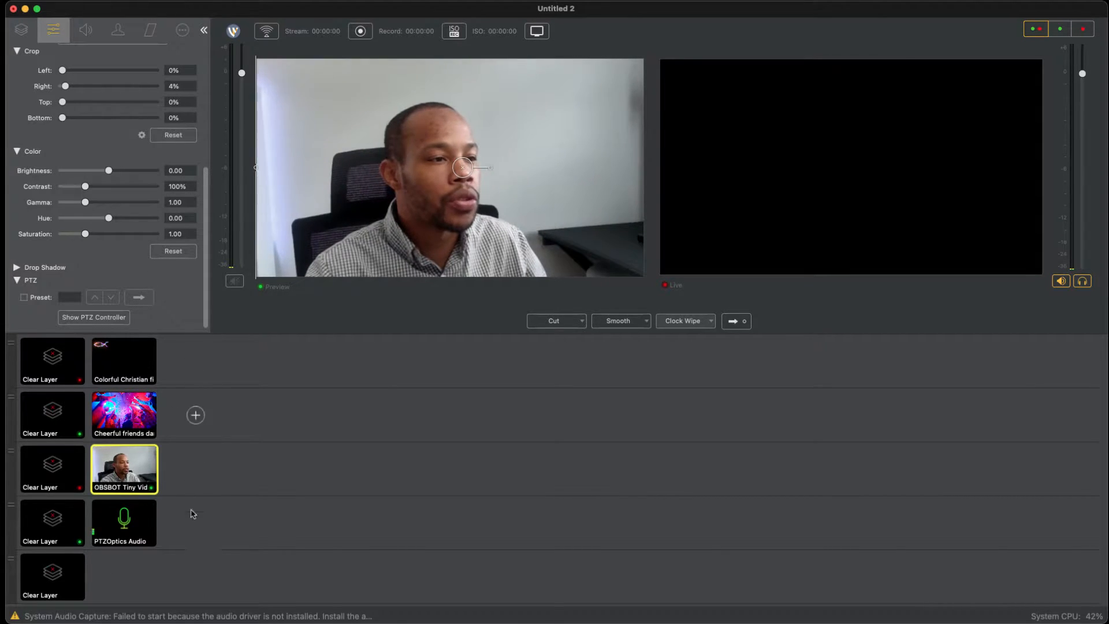
{"action": "scroll", "coordinate": [128, 322], "scroll_direction": "up", "scroll_amount": 10}
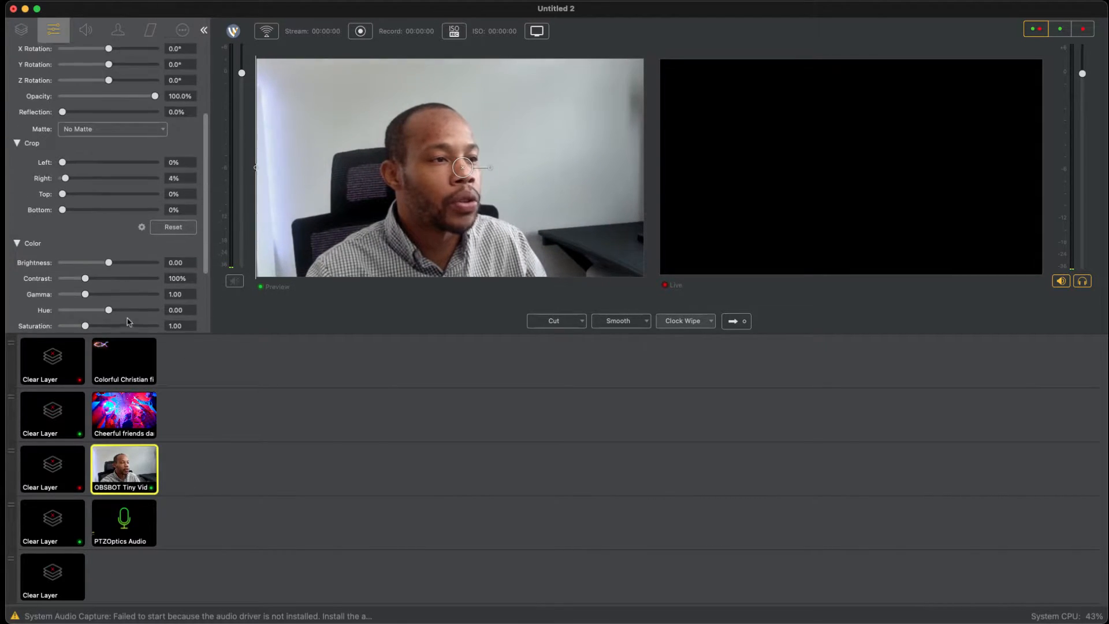
{"action": "left_click", "coordinate": [273, 474]}
{"action": "left_click", "coordinate": [204, 30]}
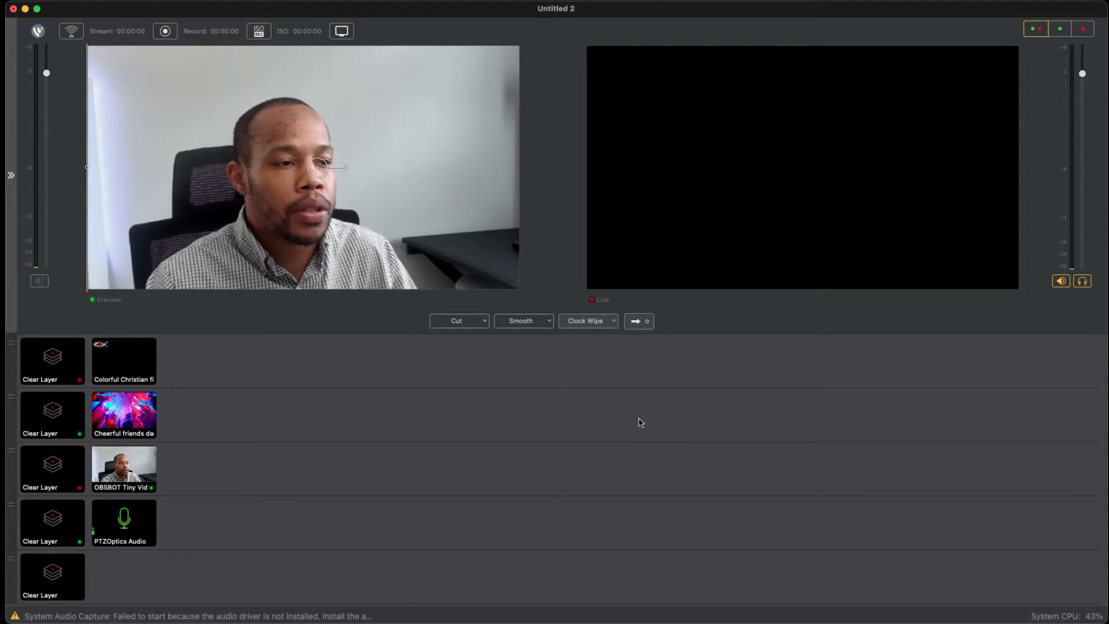
Step: Send the OBSBOT Tiny Video preview live and put the Cheerful friends shot in the preview
{"action": "left_click", "coordinate": [639, 321]}
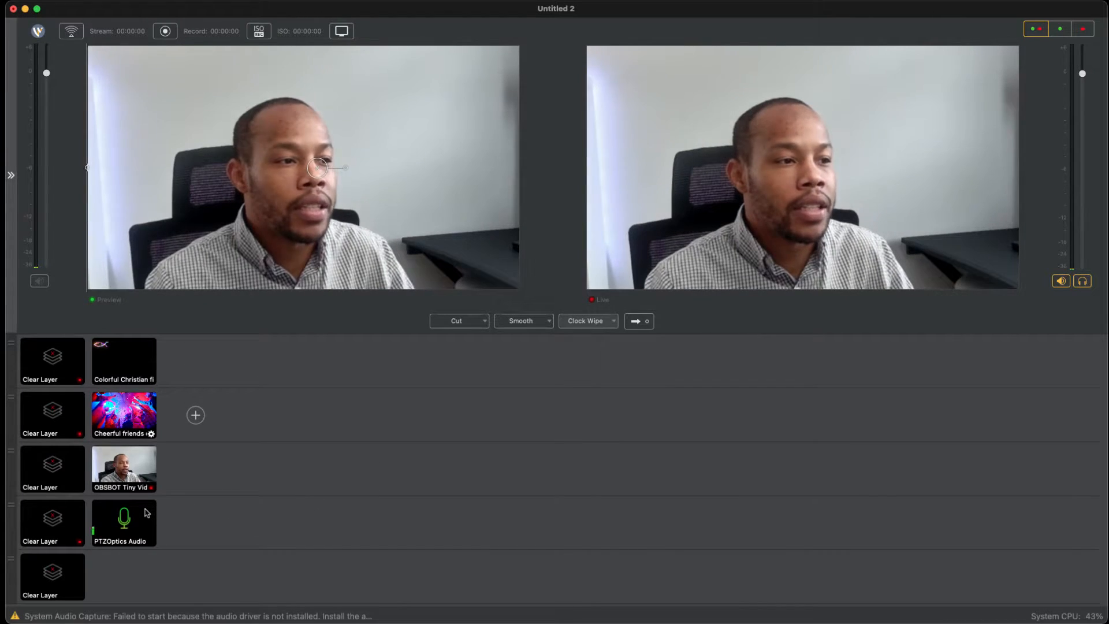
{"action": "left_click", "coordinate": [145, 415]}
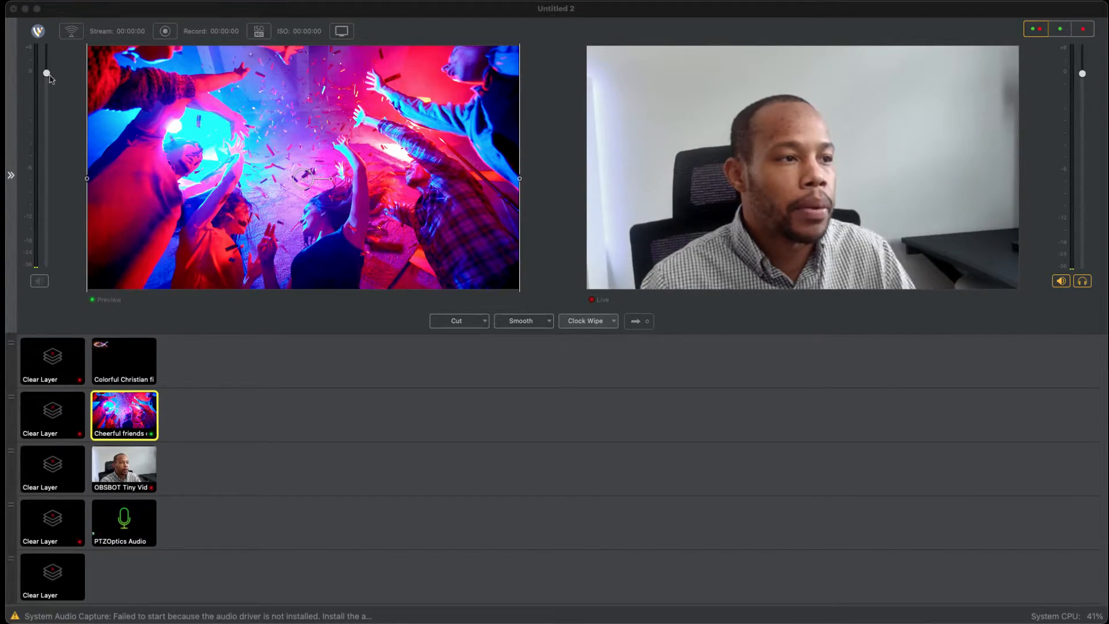
{"action": "left_click", "coordinate": [272, 479]}
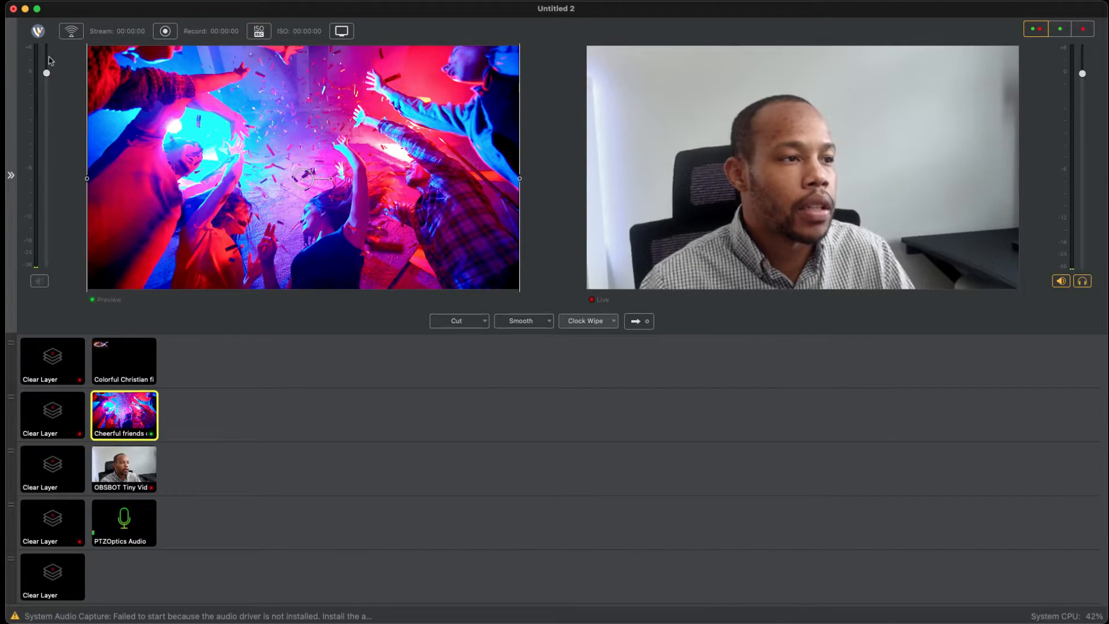
Step: Open the application preferences and examine the General settings, including the choices for the number of transition buttons
{"action": "left_click", "coordinate": [50, 0]}
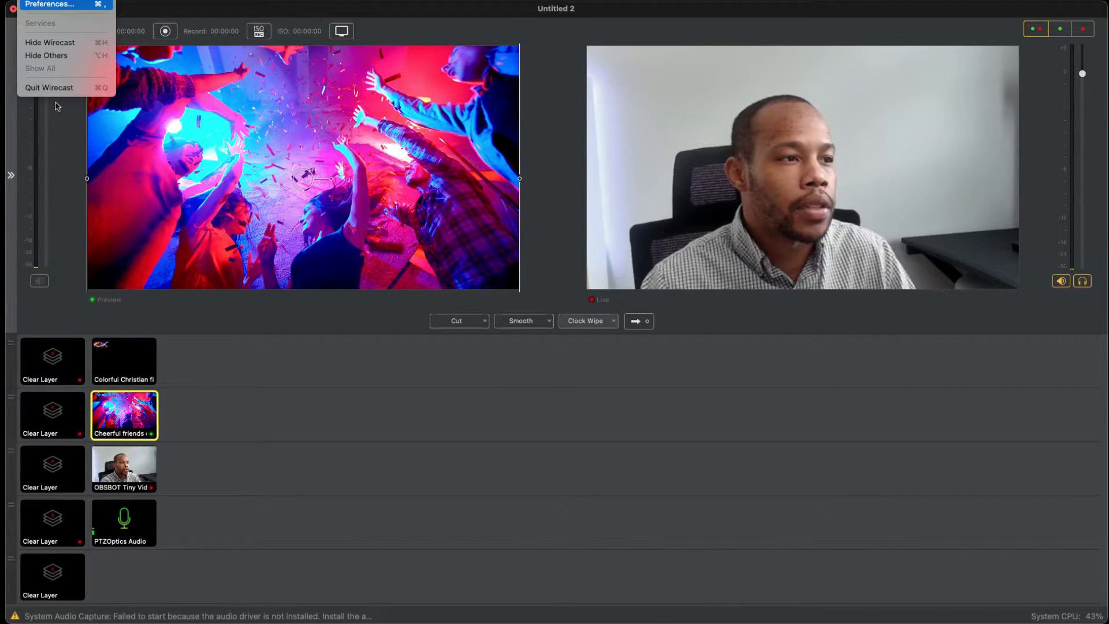
{"action": "left_click", "coordinate": [56, 6]}
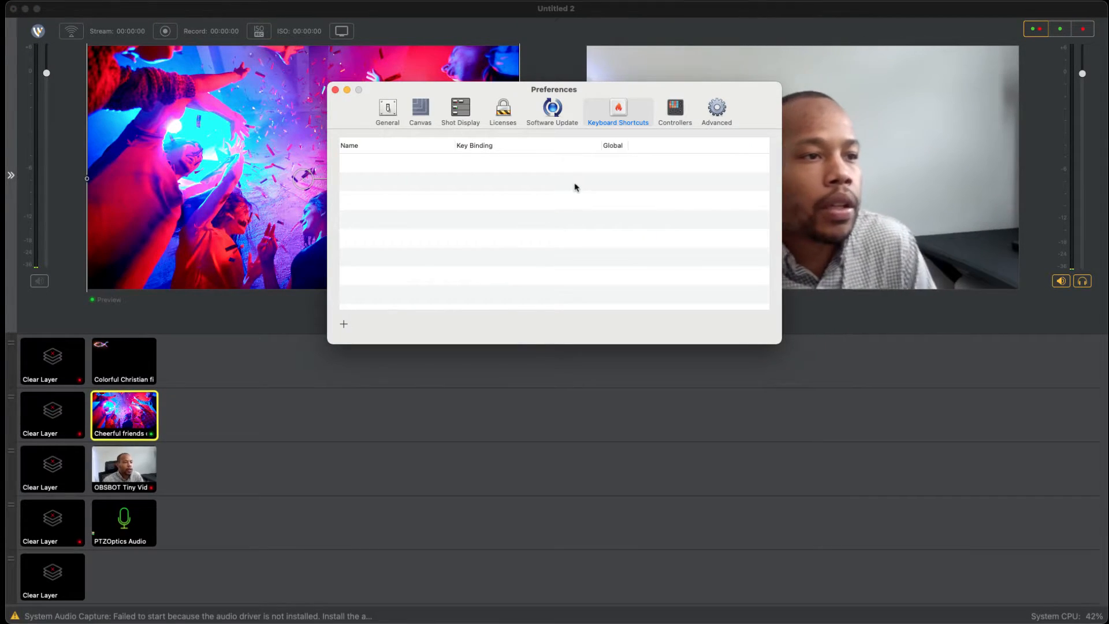
{"action": "left_click_drag", "start_coordinate": [598, 93], "coordinate": [602, 233]}
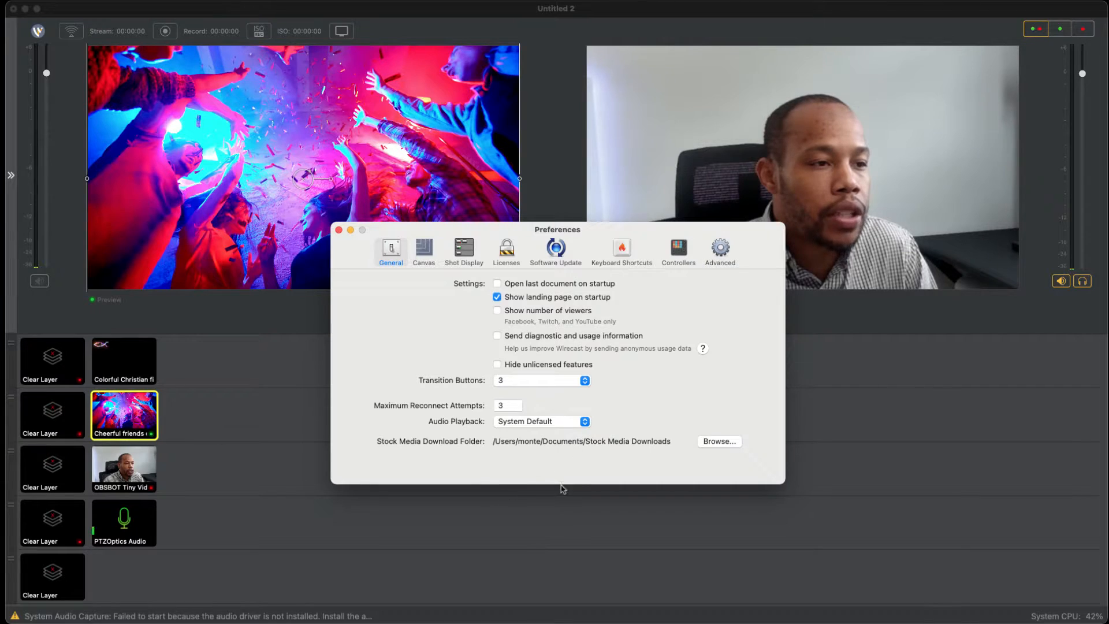
{"action": "left_click", "coordinate": [584, 381]}
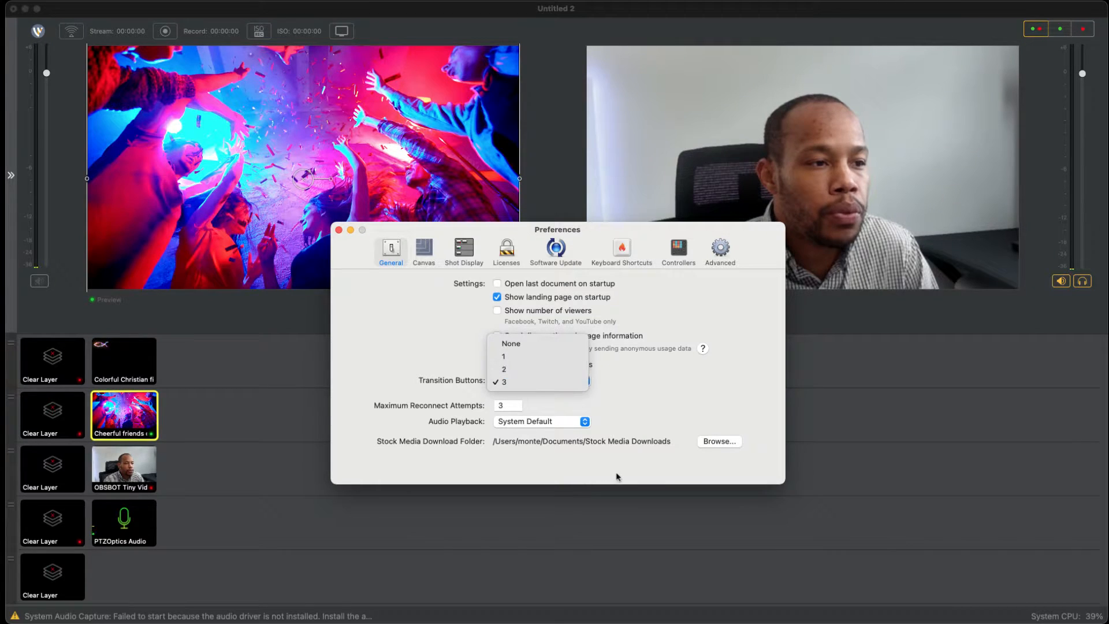
{"action": "left_click", "coordinate": [655, 483]}
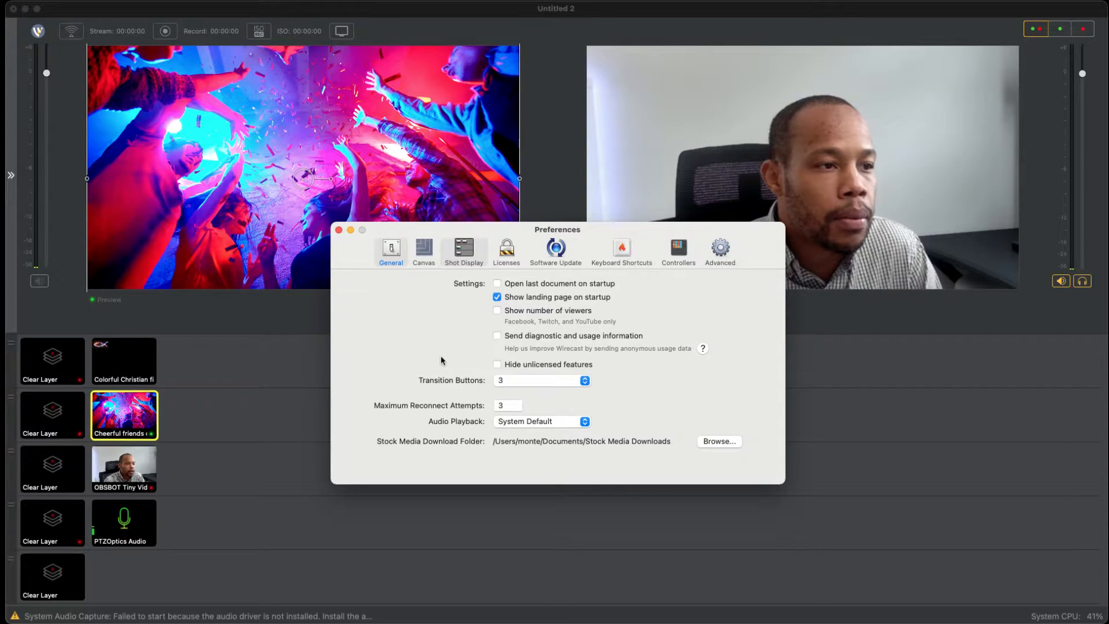
Step: Examine the Canvas preferences and the canvas sizes offered for new documents, including the vertical 9:16 and custom options
{"action": "left_click", "coordinate": [432, 254]}
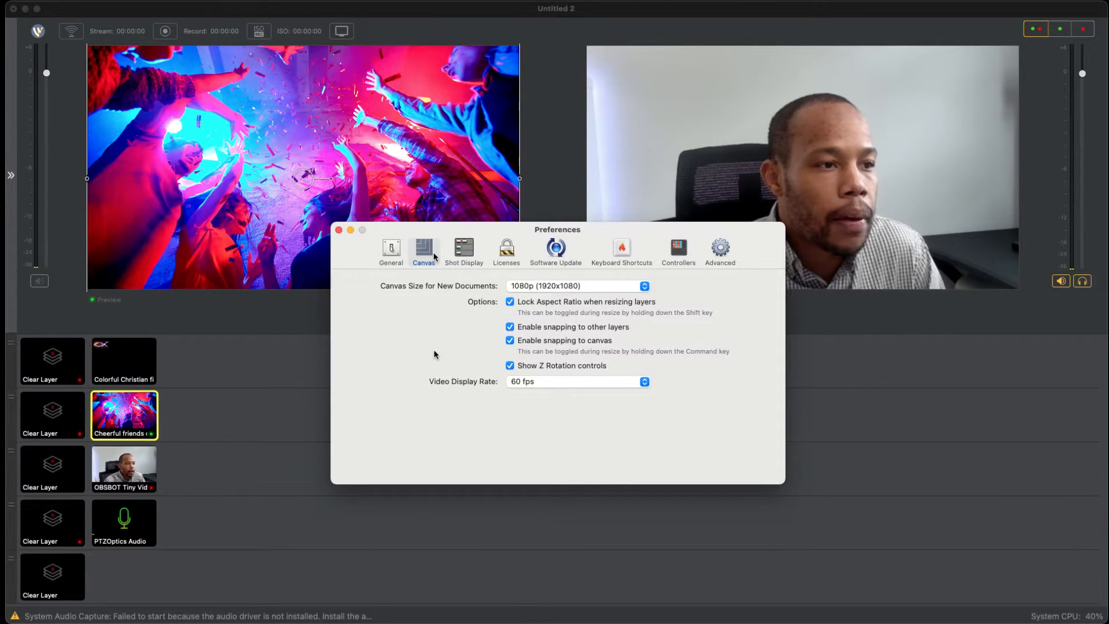
{"action": "left_click", "coordinate": [644, 286]}
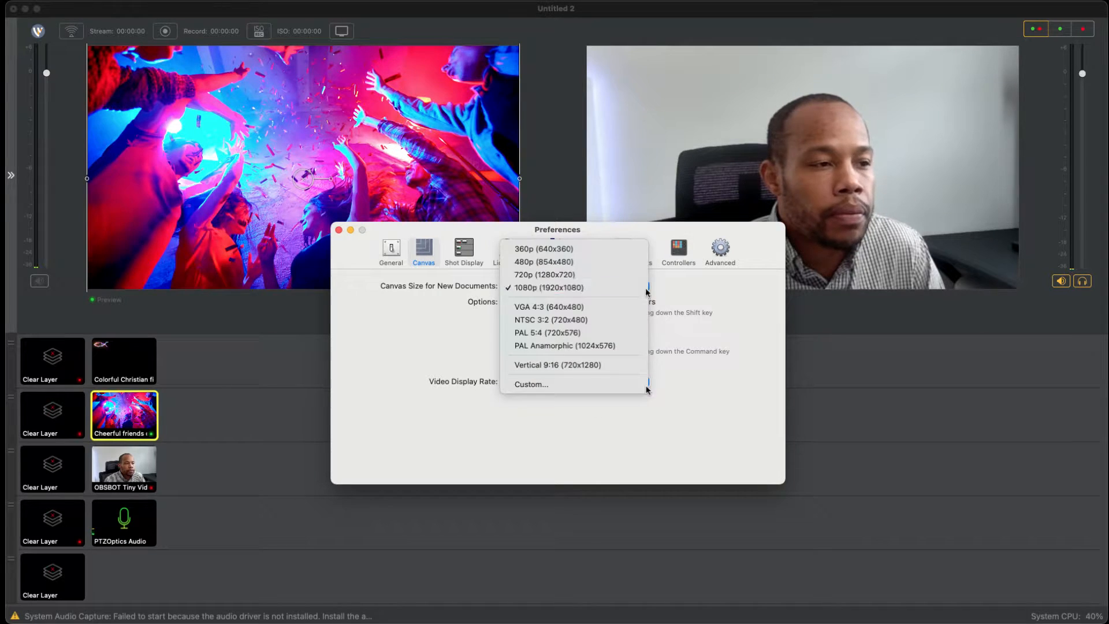
{"action": "left_click", "coordinate": [645, 287]}
{"action": "left_click", "coordinate": [644, 286]}
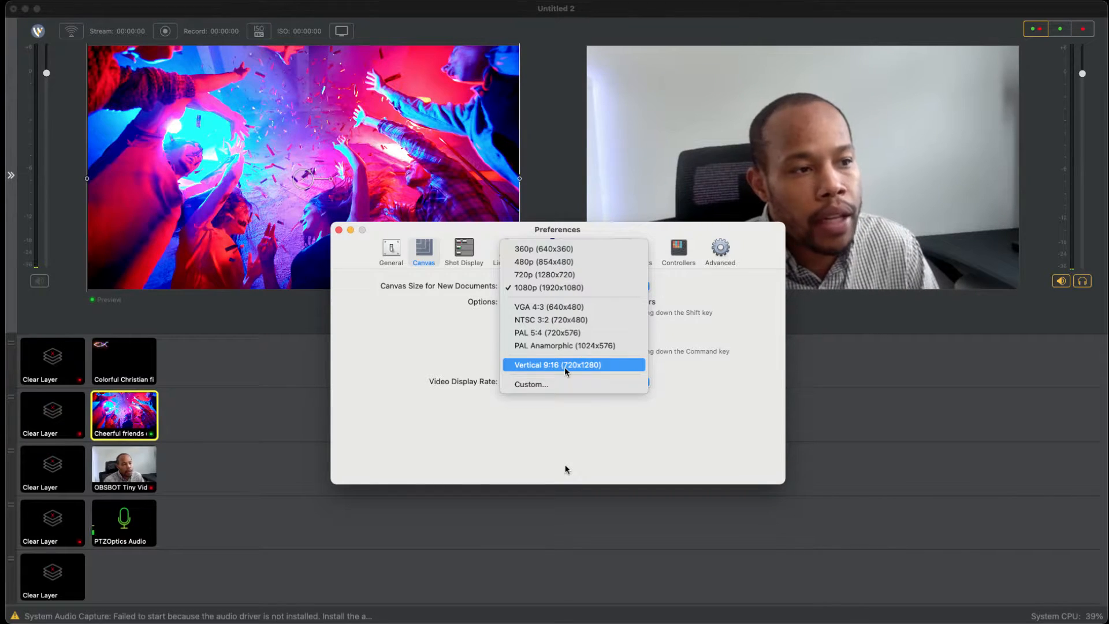
{"action": "key", "text": "Down"}
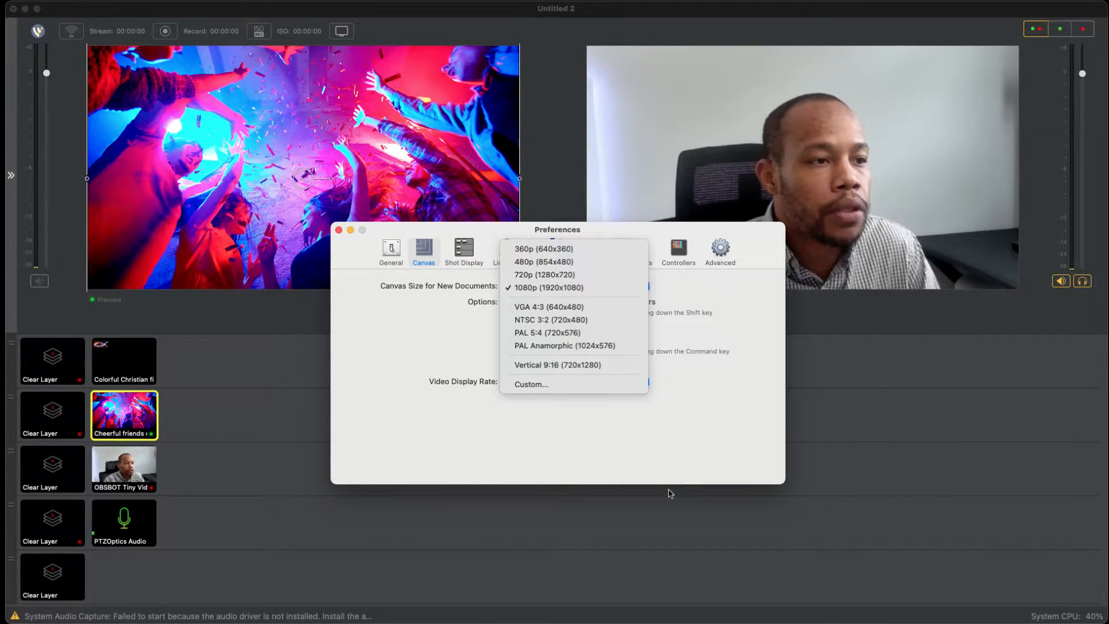
{"action": "left_click", "coordinate": [706, 505]}
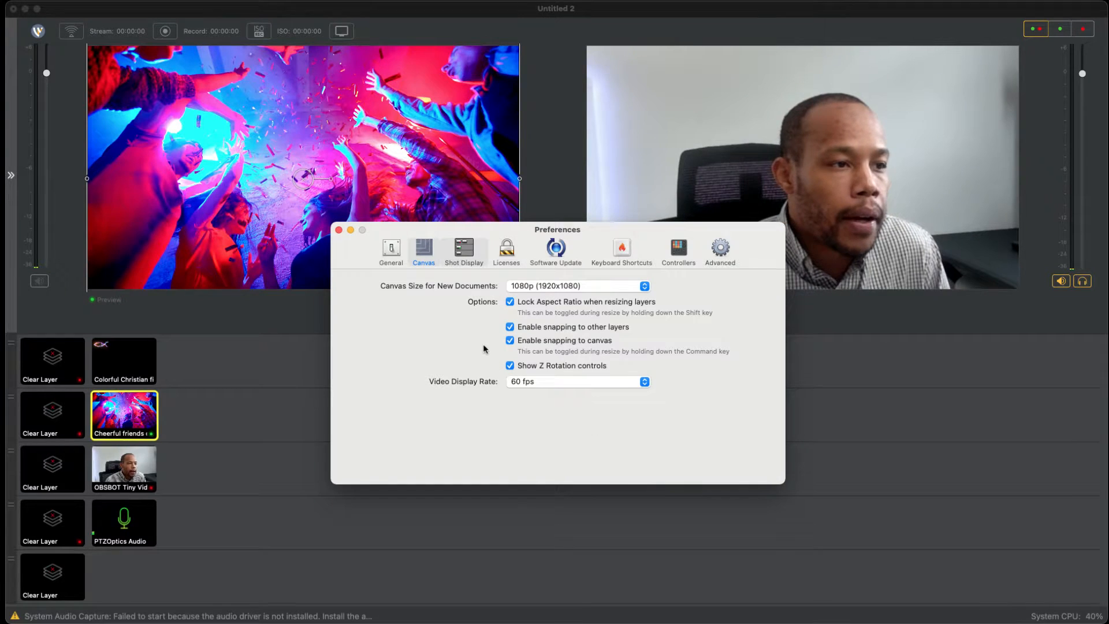
Step: Set the Shot Display theme to XKeys - Layer Backgrounds in the preferences
{"action": "left_click", "coordinate": [465, 252]}
{"action": "left_click", "coordinate": [646, 286]}
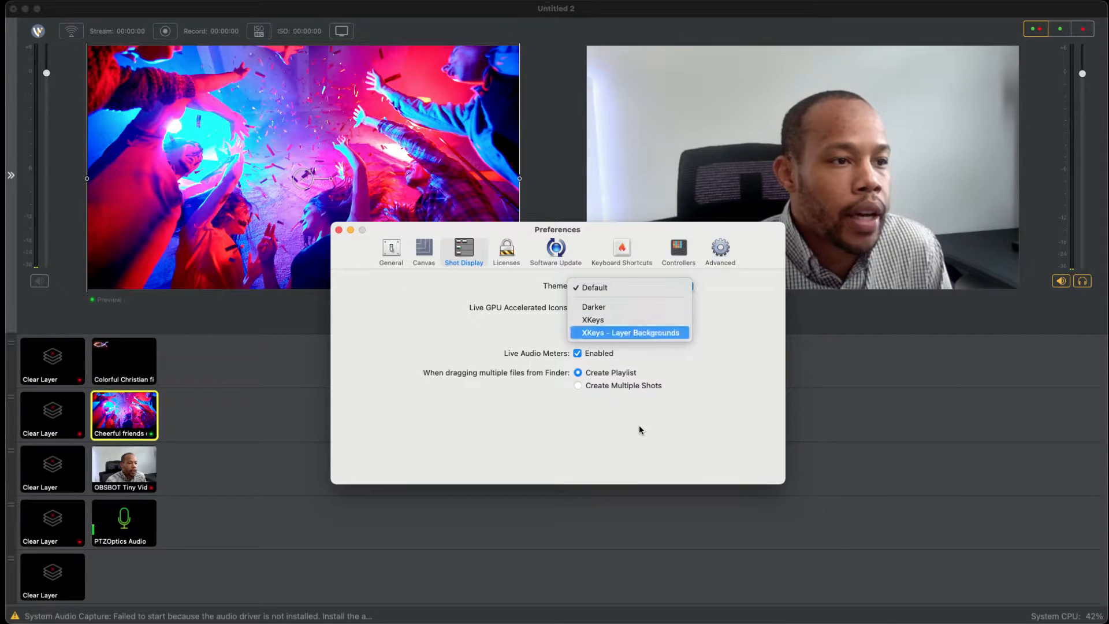
{"action": "left_click", "coordinate": [631, 333]}
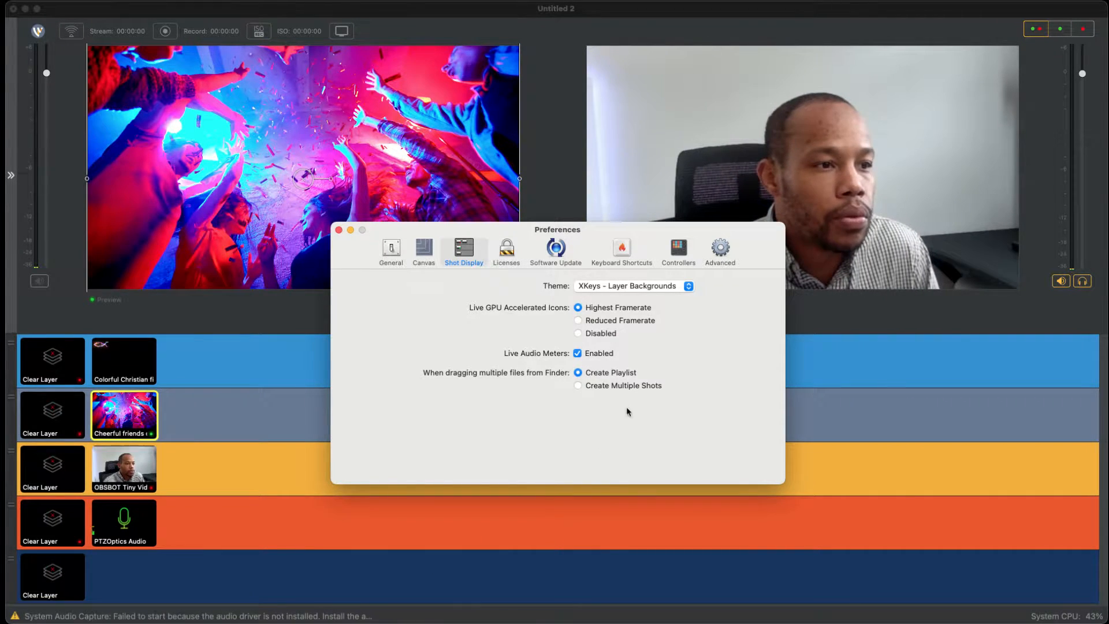
Step: Set the shot display theme to Darker and close the preferences
{"action": "left_click", "coordinate": [629, 288]}
{"action": "left_click", "coordinate": [622, 262]}
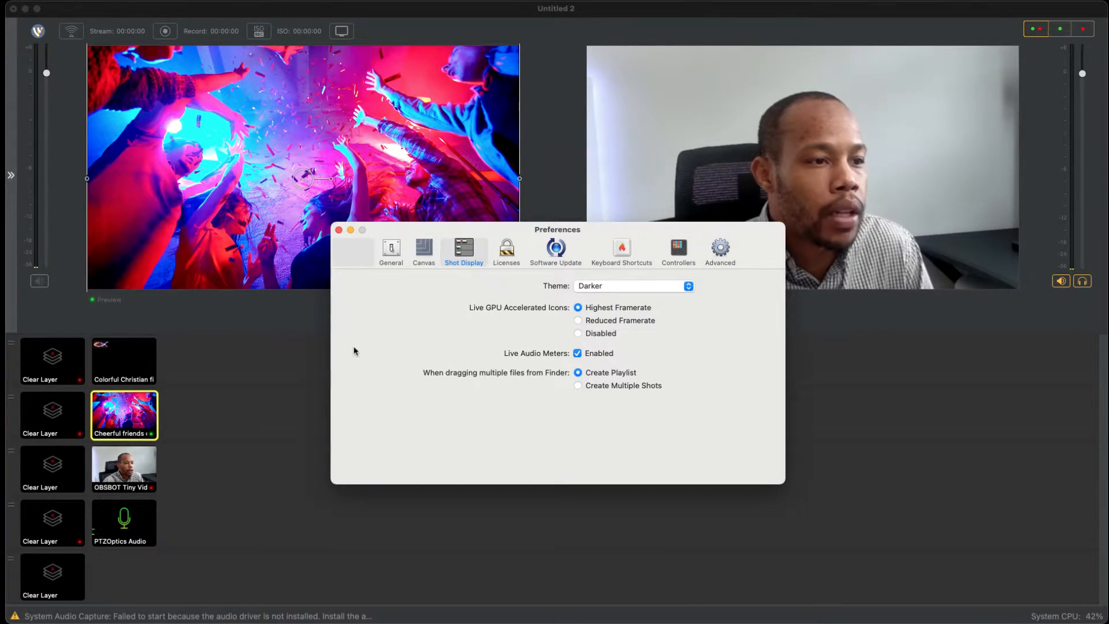
{"action": "key", "text": "super+w"}
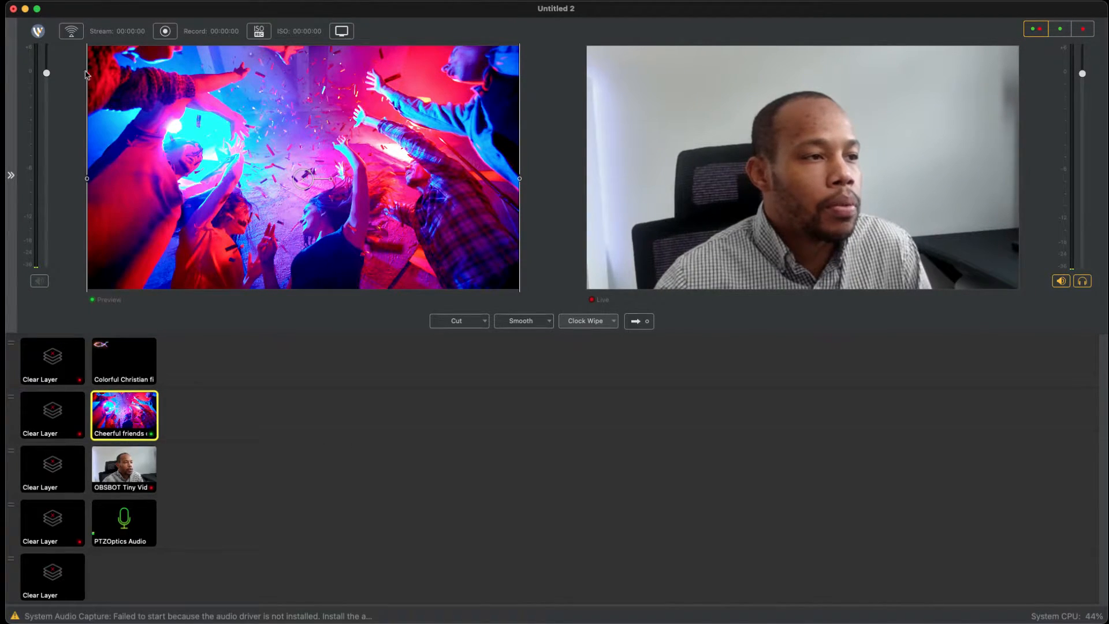
{"action": "left_click", "coordinate": [89, 1]}
{"action": "left_click", "coordinate": [385, 555]}
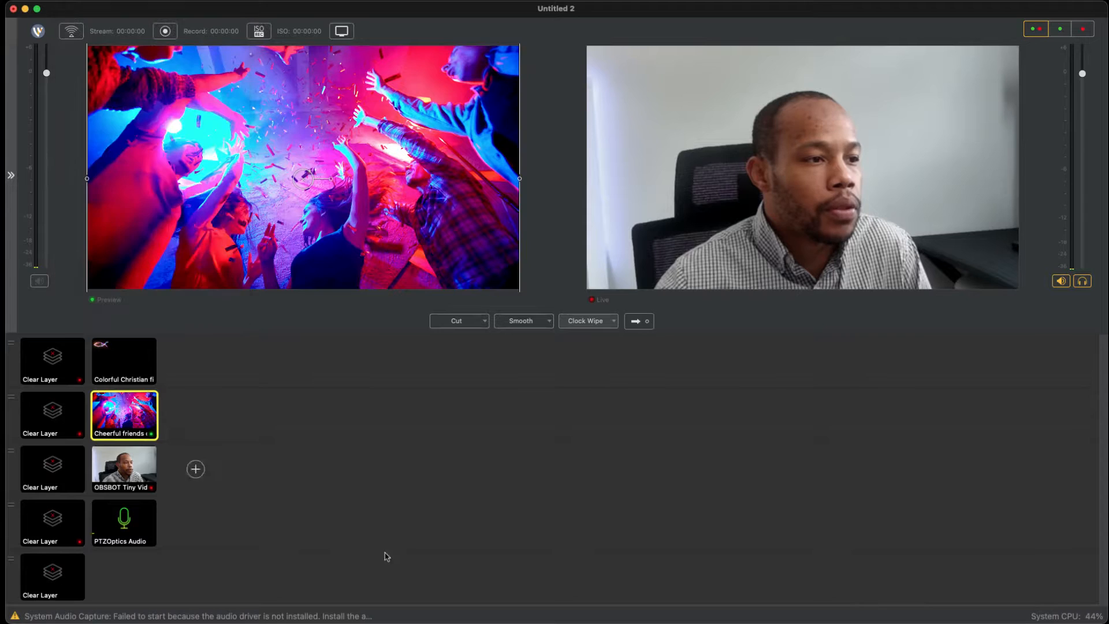
{"action": "left_click", "coordinate": [82, 66]}
{"action": "mouse_move", "coordinate": [51, 67]}
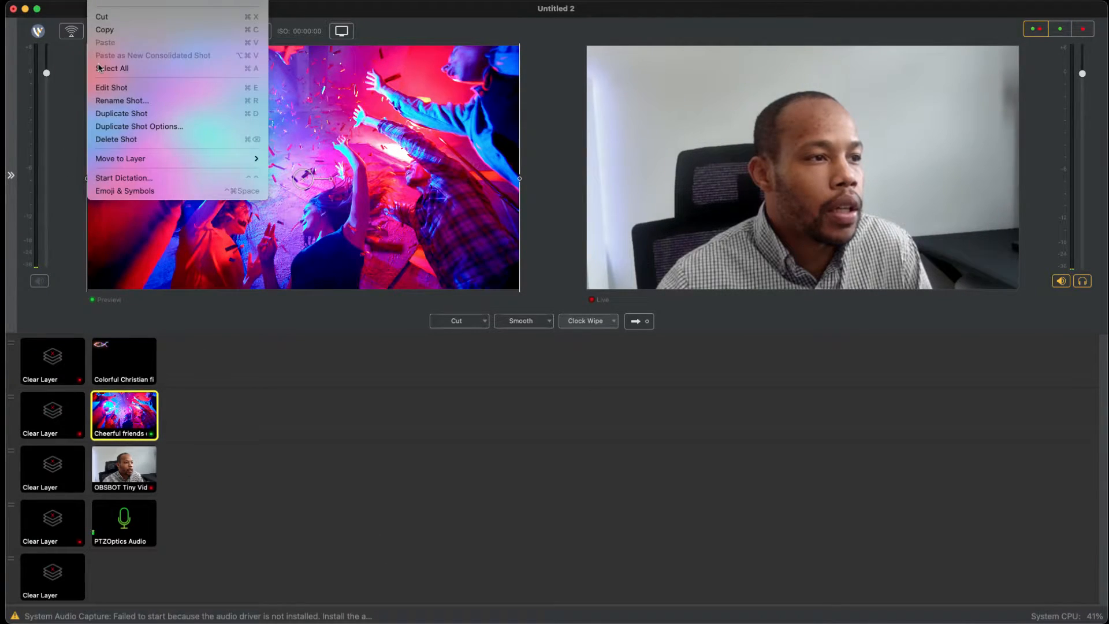
Step: Save the document under the name TestingForConference in the Documents folder
{"action": "mouse_move", "coordinate": [84, 63]}
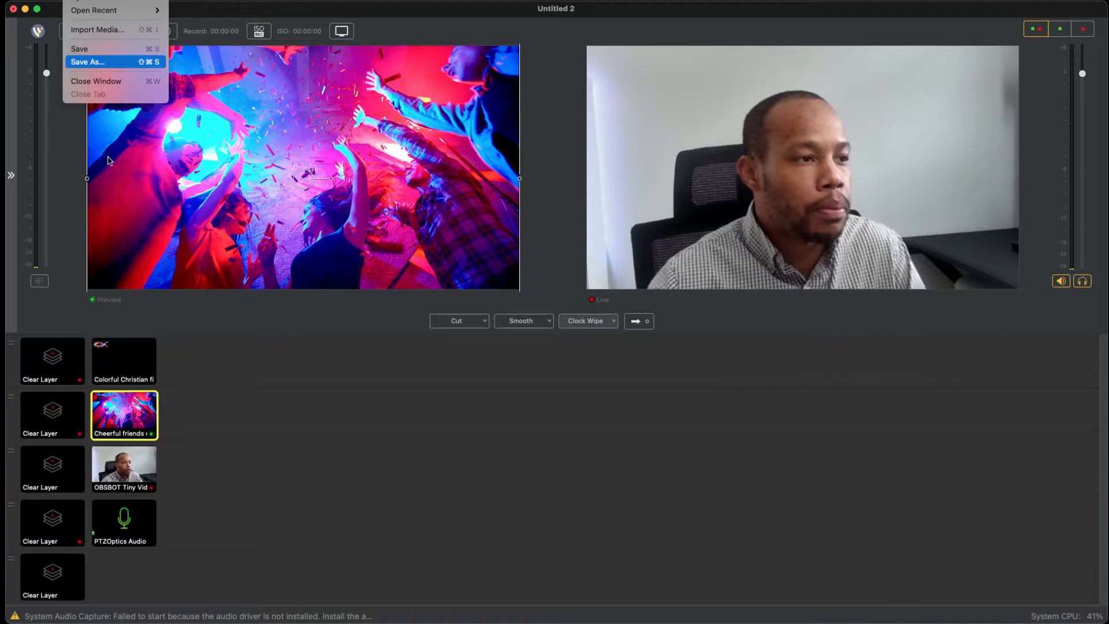
{"action": "left_click", "coordinate": [105, 62]}
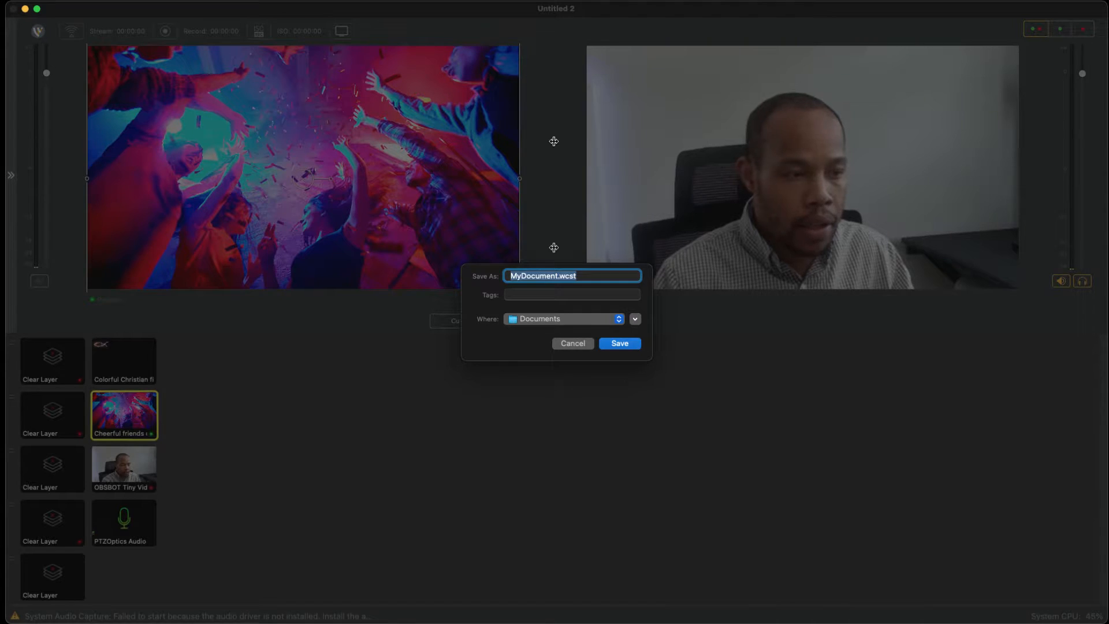
{"action": "type", "text": "Testing"}
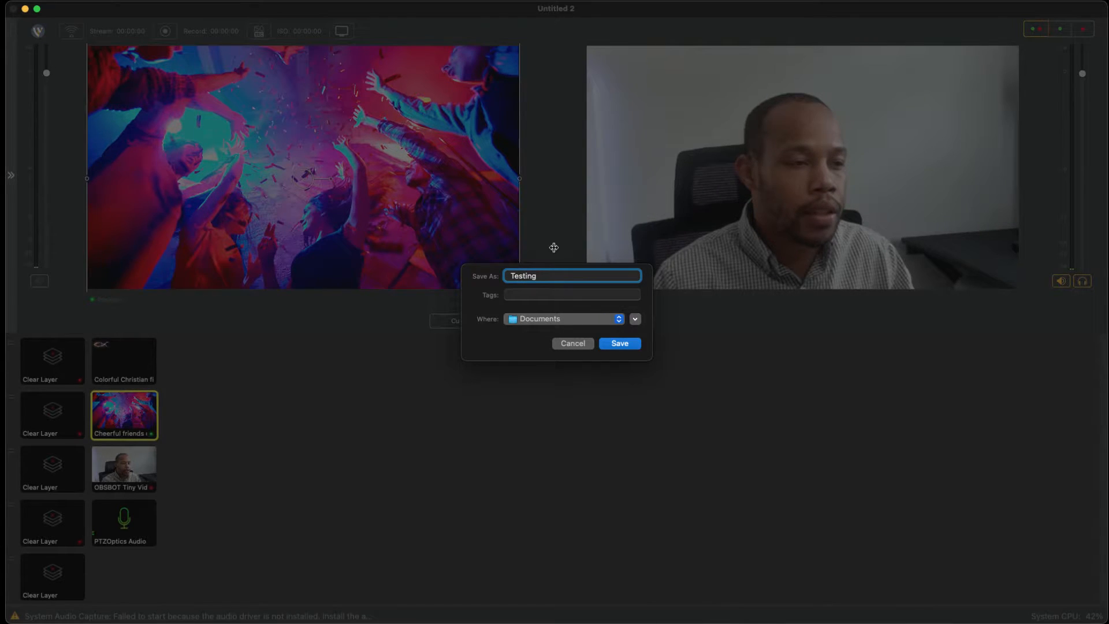
{"action": "type", "text": "Fo"}
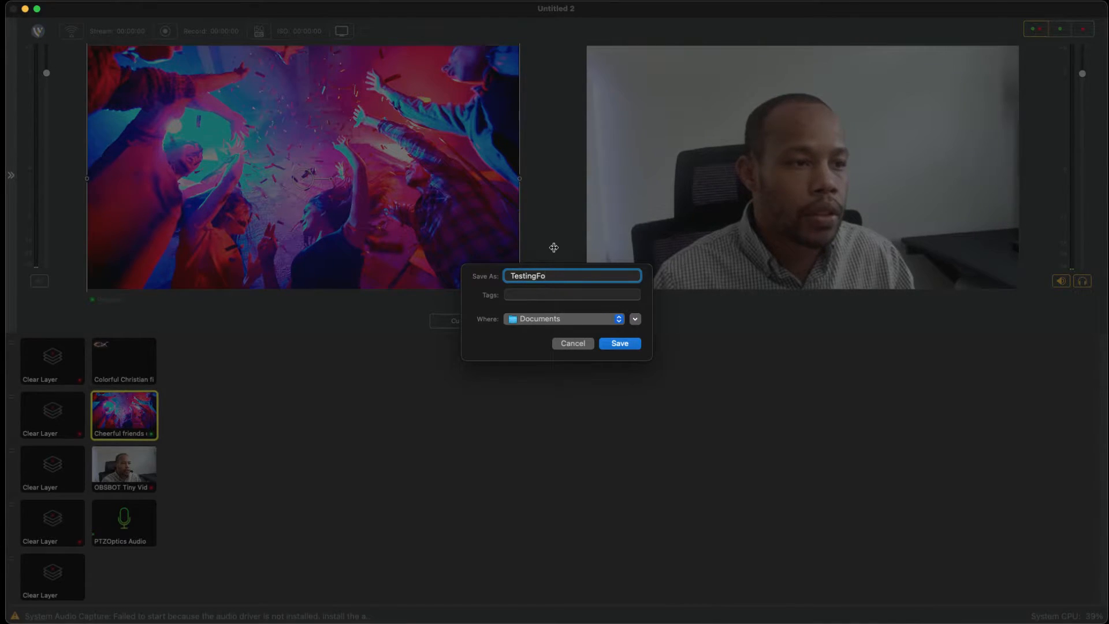
{"action": "type", "text": "rConference"}
{"action": "key", "text": "Return"}
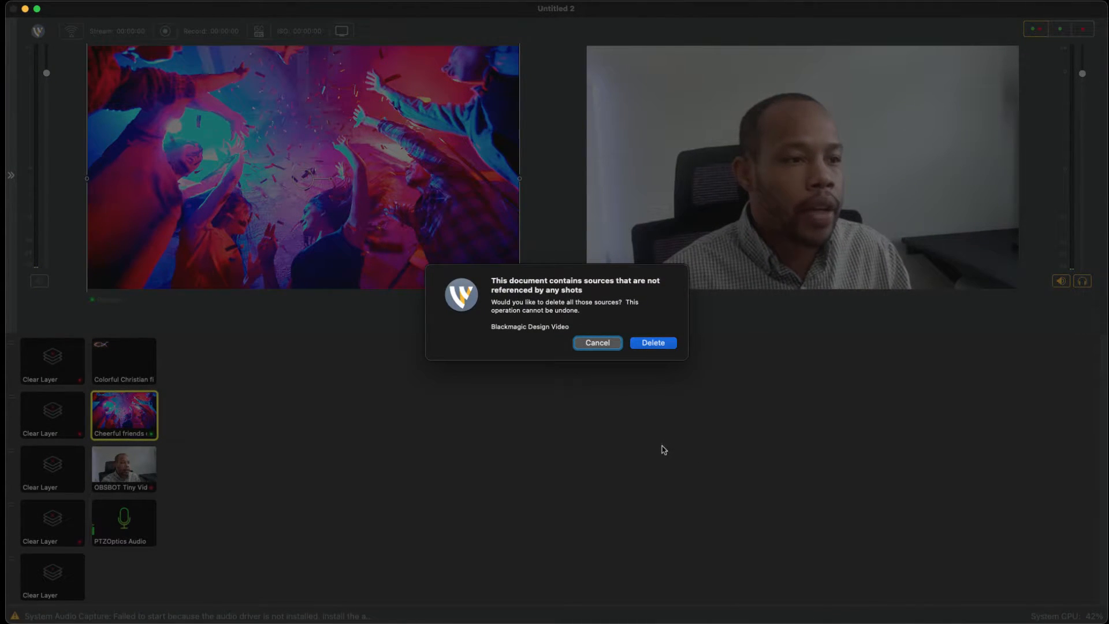
{"action": "key", "text": "Return"}
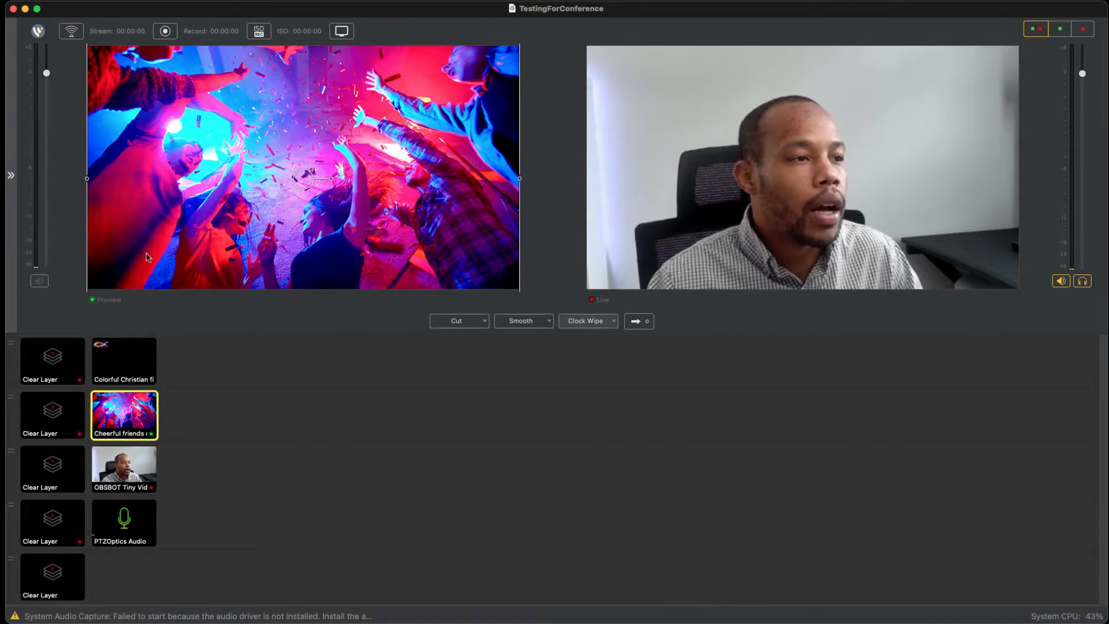
{"action": "left_click", "coordinate": [124, 1]}
{"action": "key", "text": "Left"}
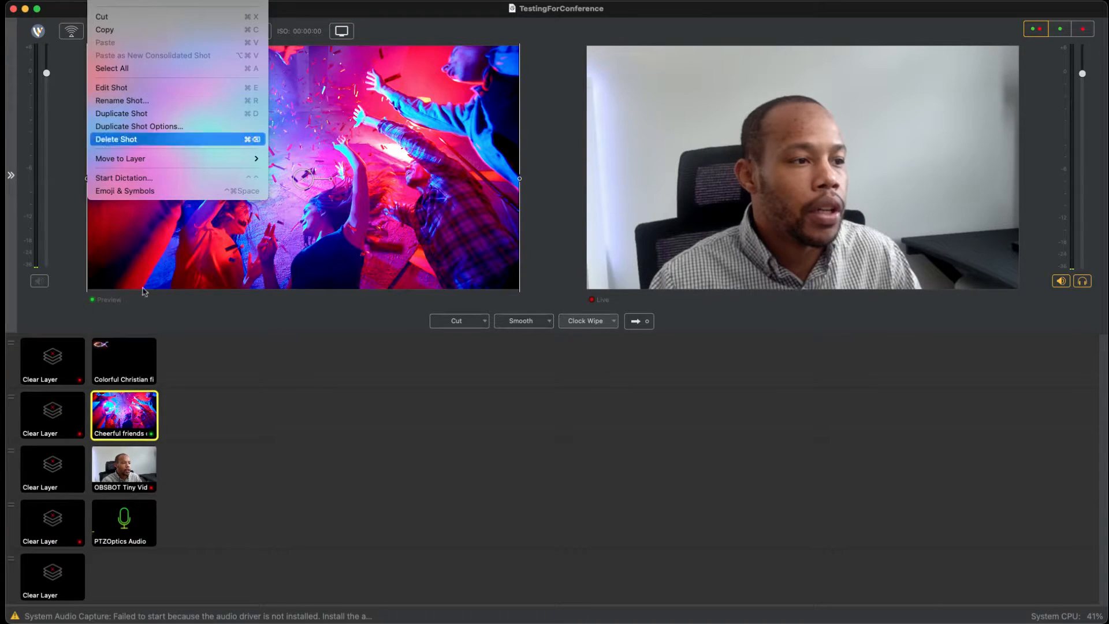
{"action": "left_click", "coordinate": [204, 453]}
Step: Select the OBSBOT Tiny Video shot and clear the two layers above it in the preview
{"action": "left_click", "coordinate": [128, 474]}
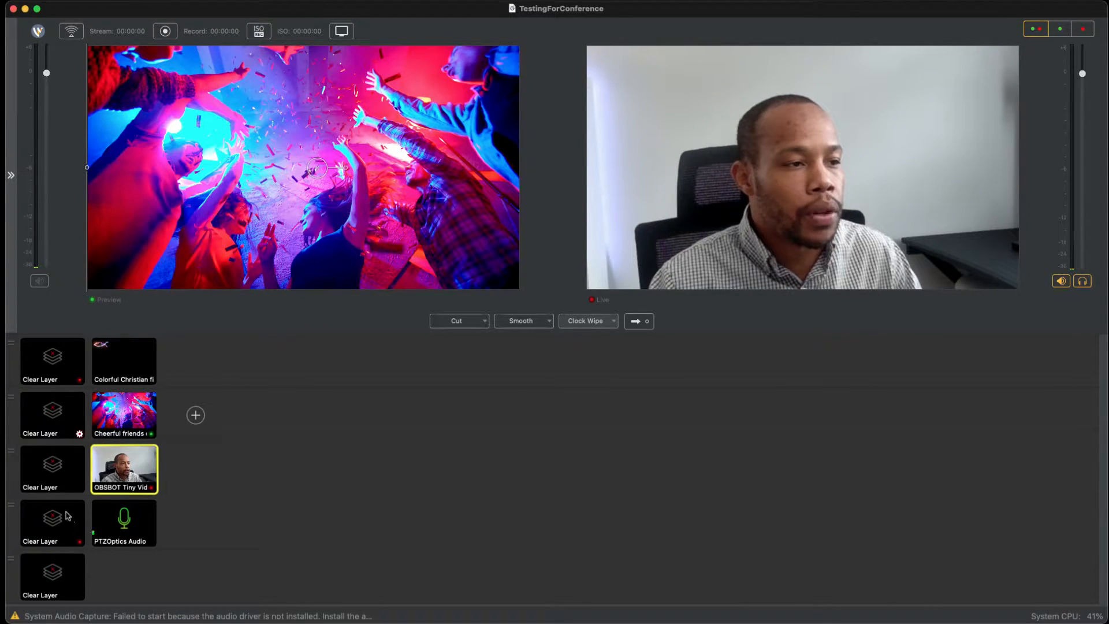
{"action": "left_click", "coordinate": [55, 415]}
{"action": "left_click", "coordinate": [55, 361]}
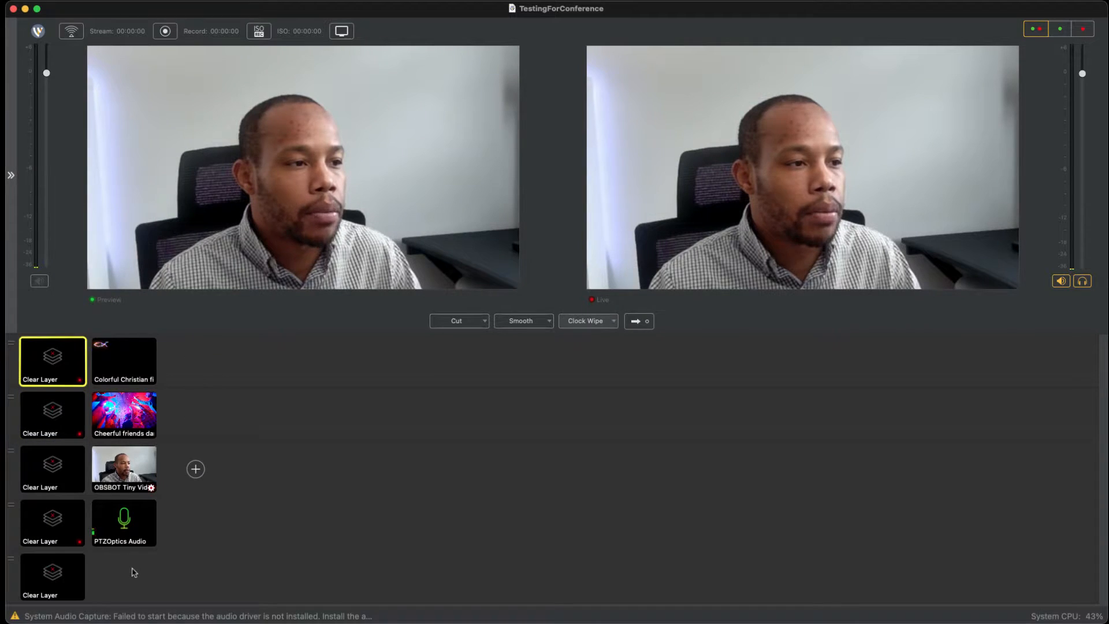
Step: Put the OBSBOT Tiny Video and Cheerful friends shots in the preview and send them live with the Clock Wipe transition
{"action": "left_click", "coordinate": [124, 469]}
{"action": "left_click", "coordinate": [120, 415]}
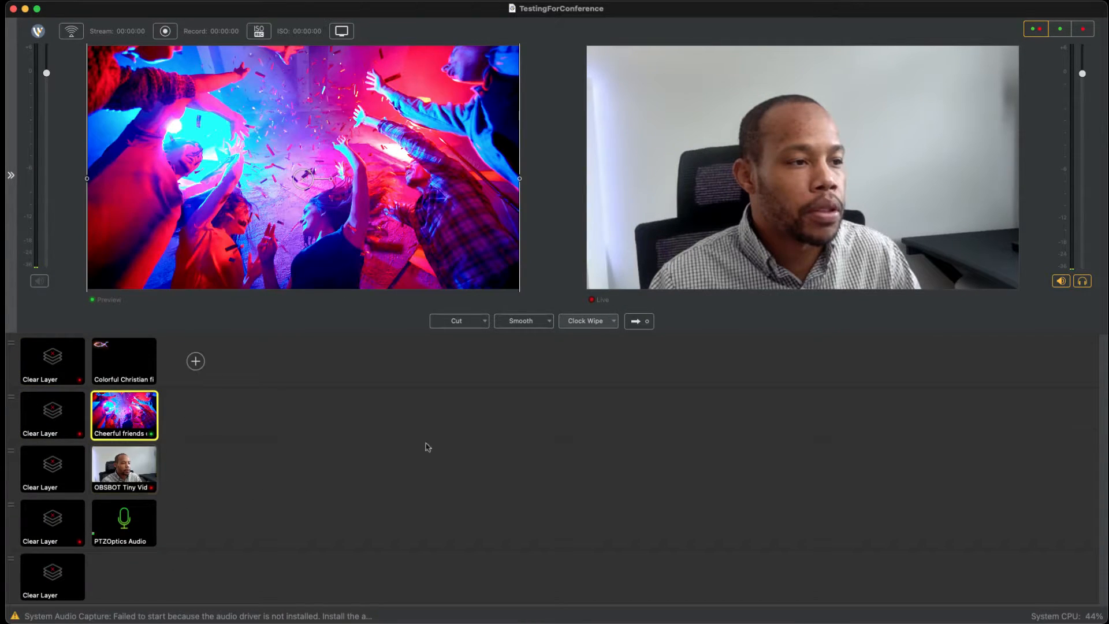
{"action": "left_click", "coordinate": [637, 321]}
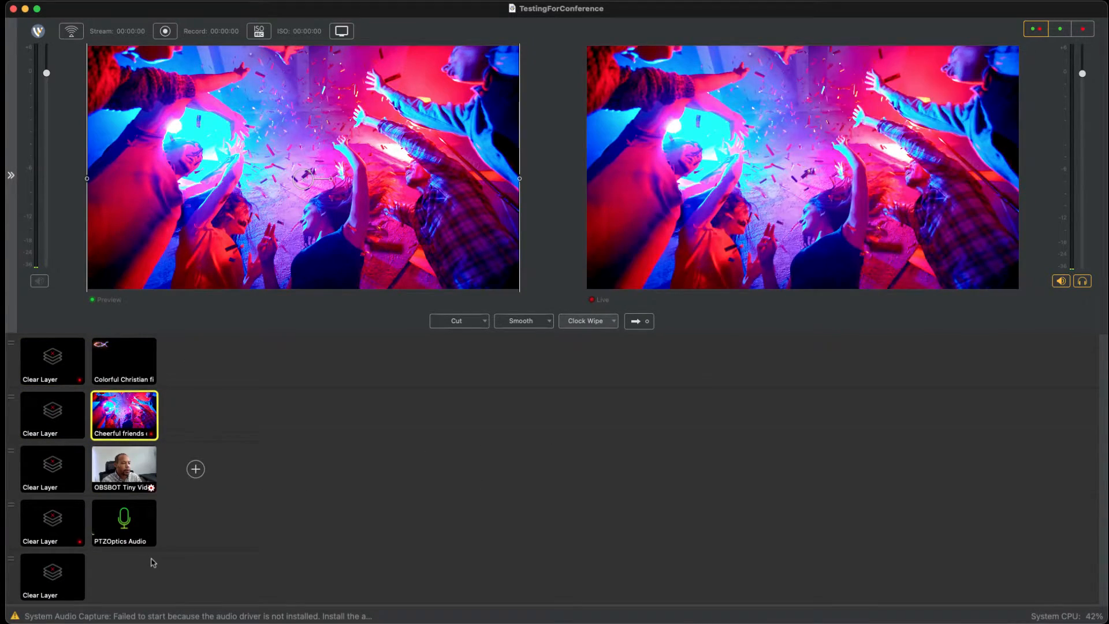
Step: Duplicate the OBSBOT Tiny Video shot twice on the third layer
{"action": "right_click", "coordinate": [152, 588]}
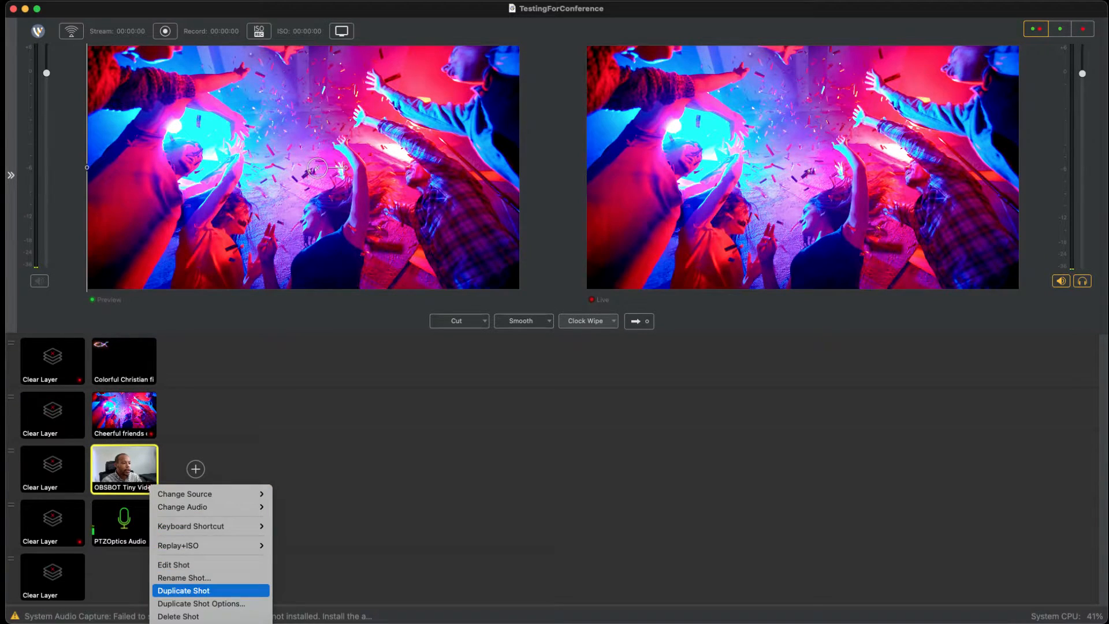
{"action": "left_click", "coordinate": [218, 591]}
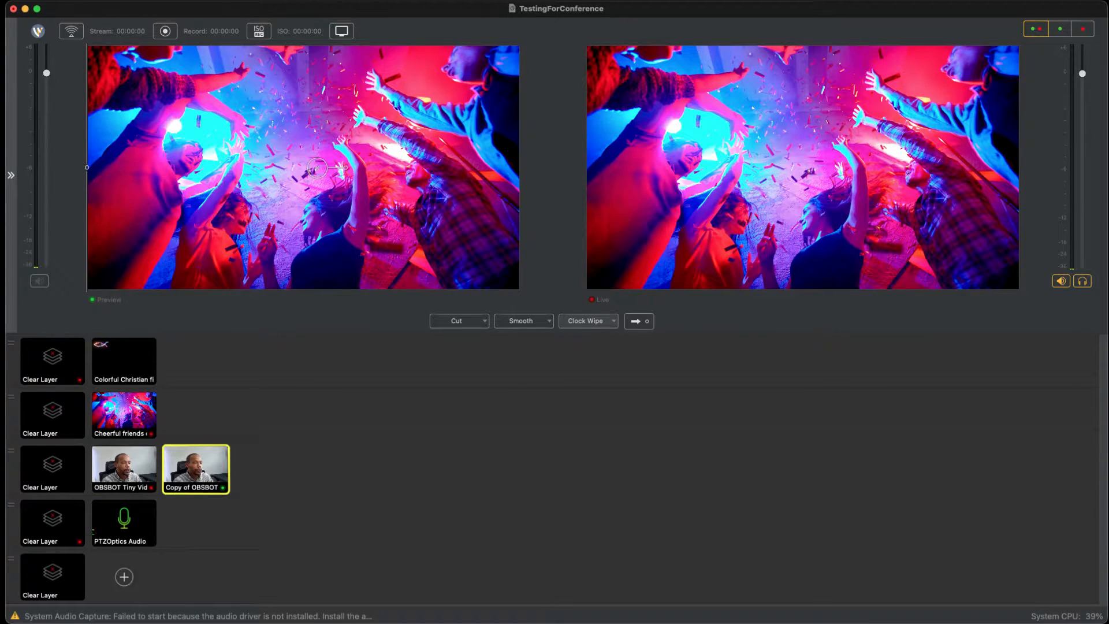
{"action": "right_click", "coordinate": [224, 589]}
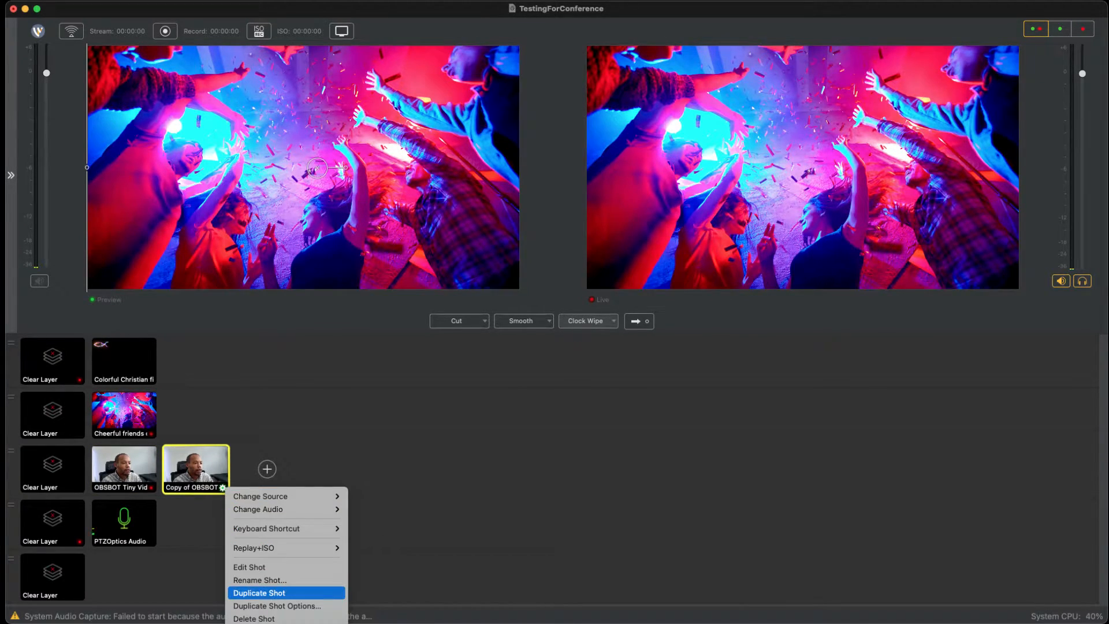
{"action": "left_click", "coordinate": [254, 593]}
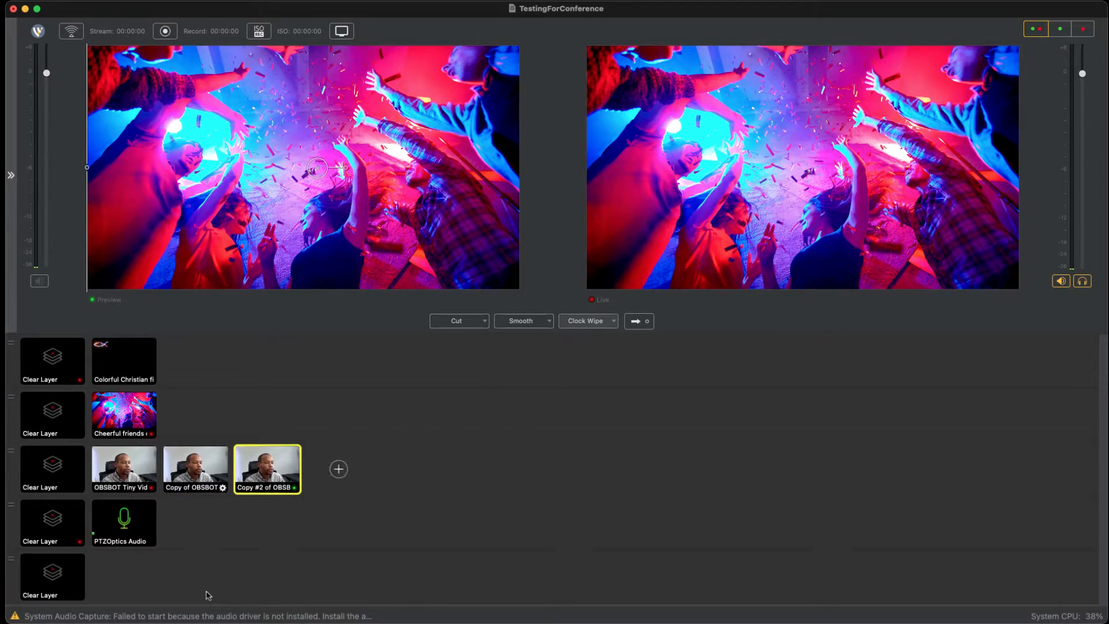
Step: Preview the first OBSBOT copy with the layers above cleared and shift its picture down and to the right on the canvas
{"action": "left_click", "coordinate": [199, 560]}
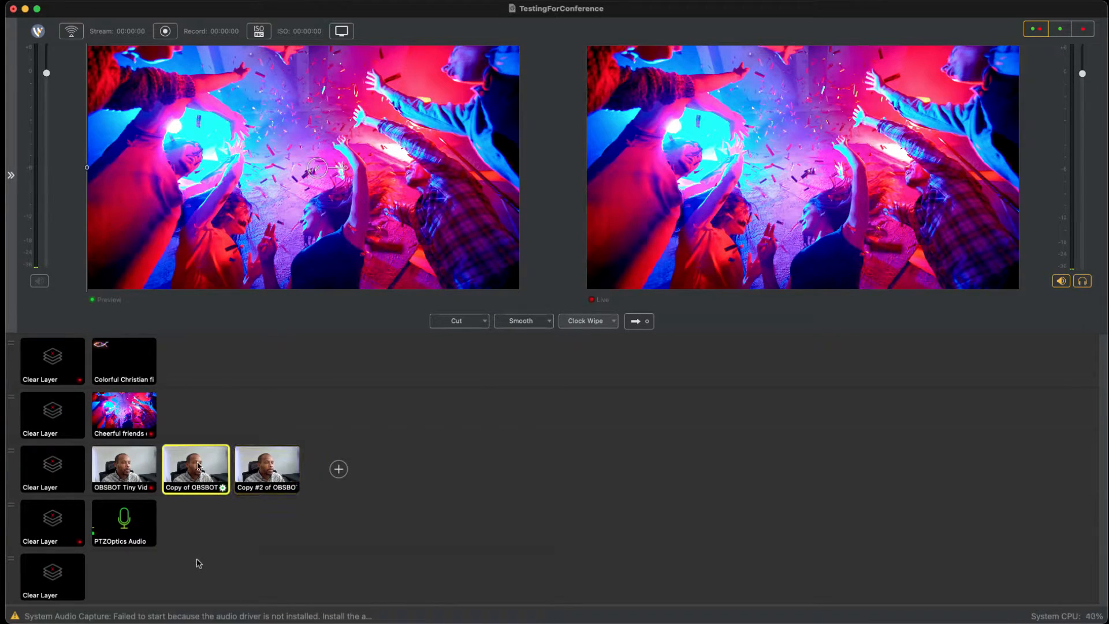
{"action": "left_click", "coordinate": [62, 511]}
{"action": "left_click", "coordinate": [48, 471]}
{"action": "left_click", "coordinate": [202, 564]}
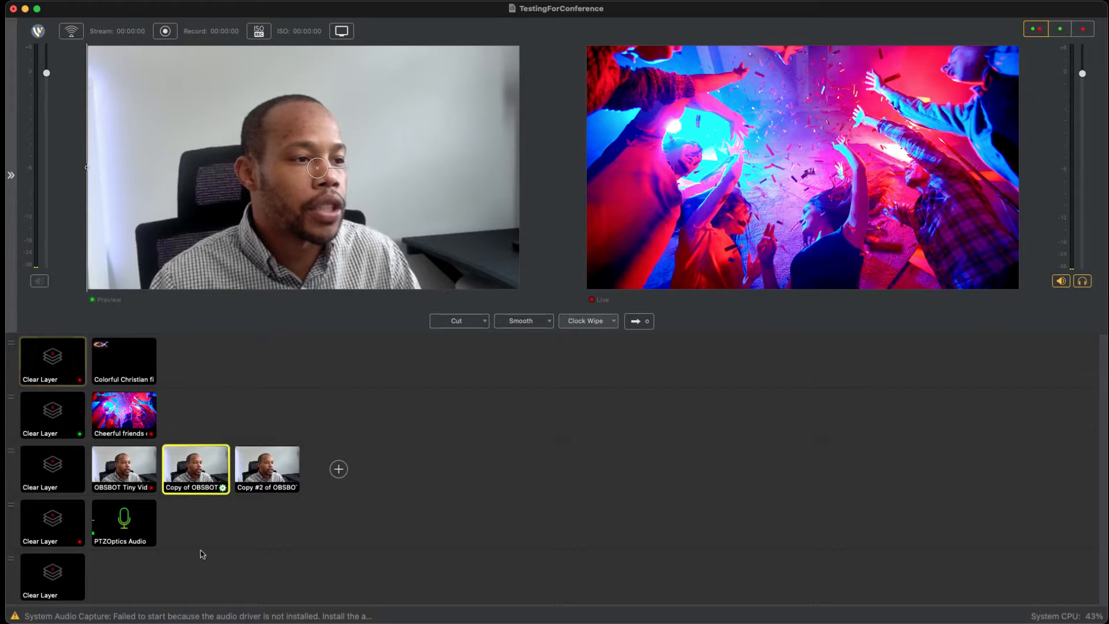
{"action": "left_click_drag", "start_coordinate": [305, 341], "coordinate": [379, 316]}
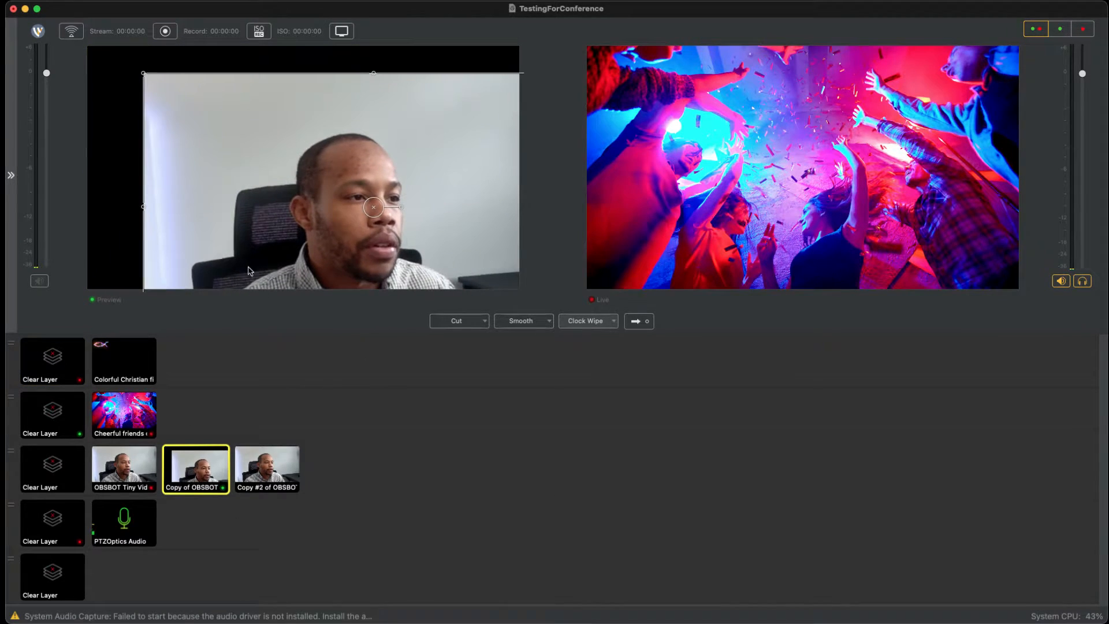
Step: Shift the second OBSBOT copy's picture to the left on the canvas and compare all three OBSBOT shots in the preview
{"action": "left_click", "coordinate": [266, 468]}
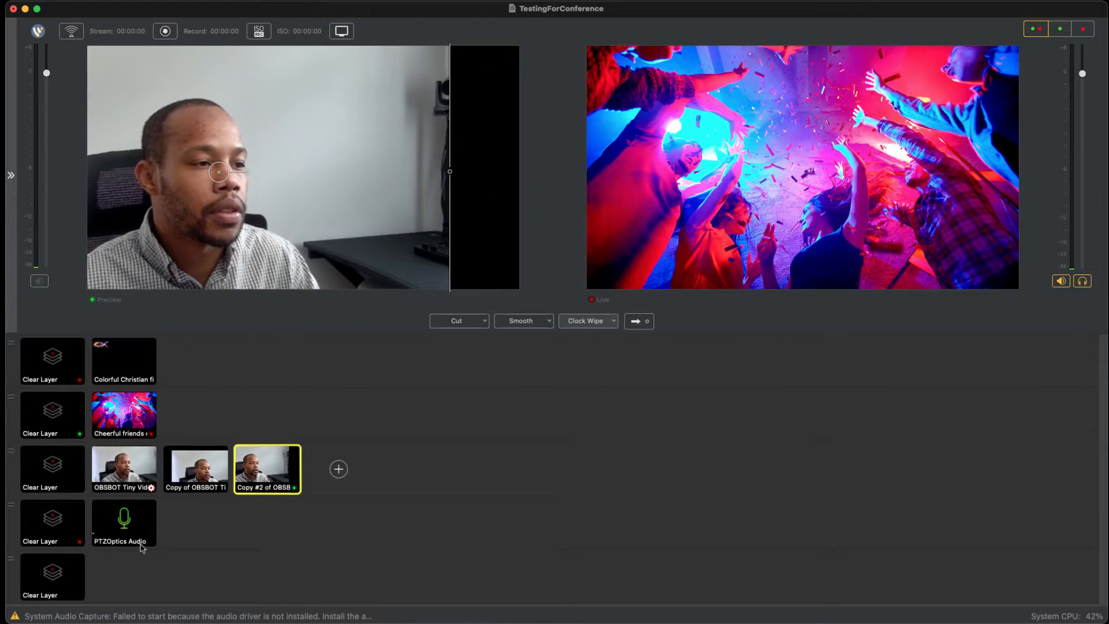
{"action": "left_click", "coordinate": [122, 465]}
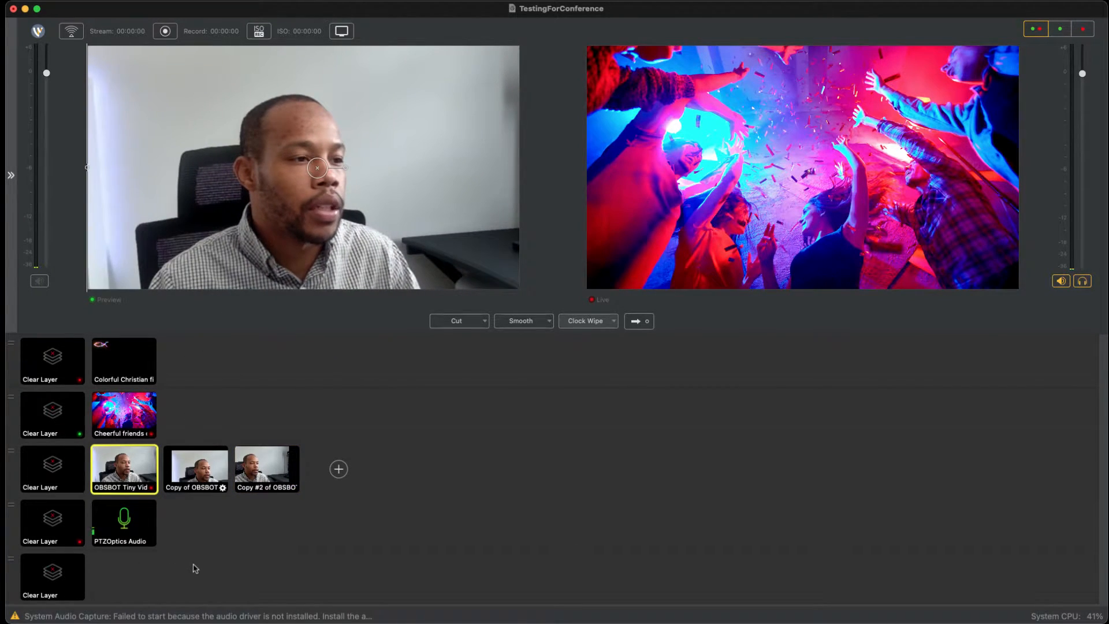
{"action": "left_click", "coordinate": [194, 468]}
{"action": "left_click", "coordinate": [264, 468]}
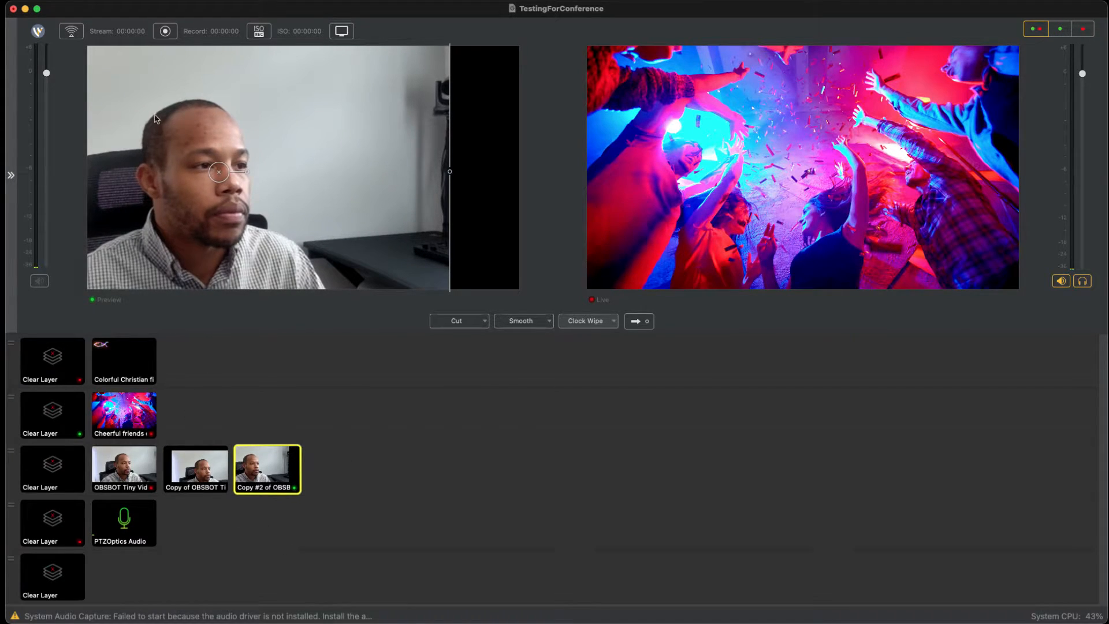
{"action": "right_click", "coordinate": [116, 67]}
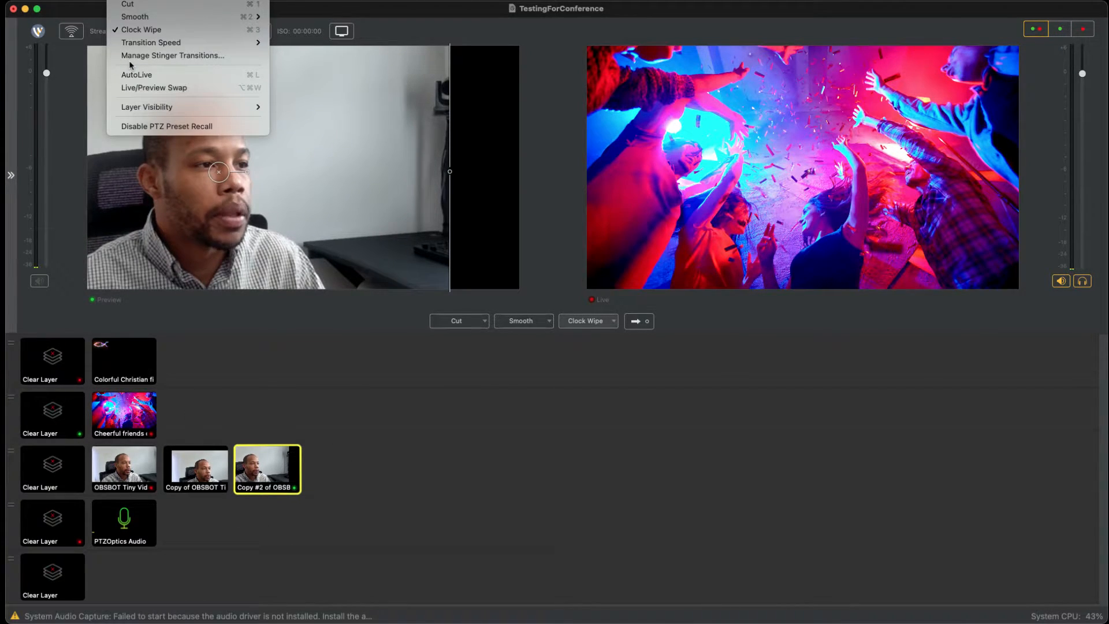
{"action": "mouse_move", "coordinate": [107, 62]}
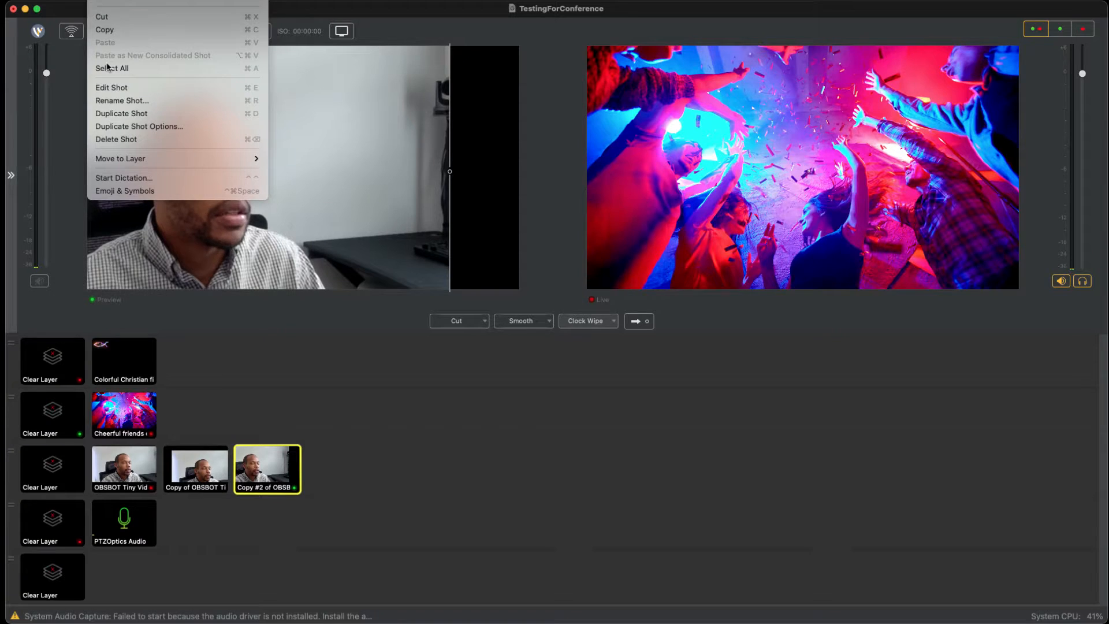
{"action": "left_click", "coordinate": [386, 489]}
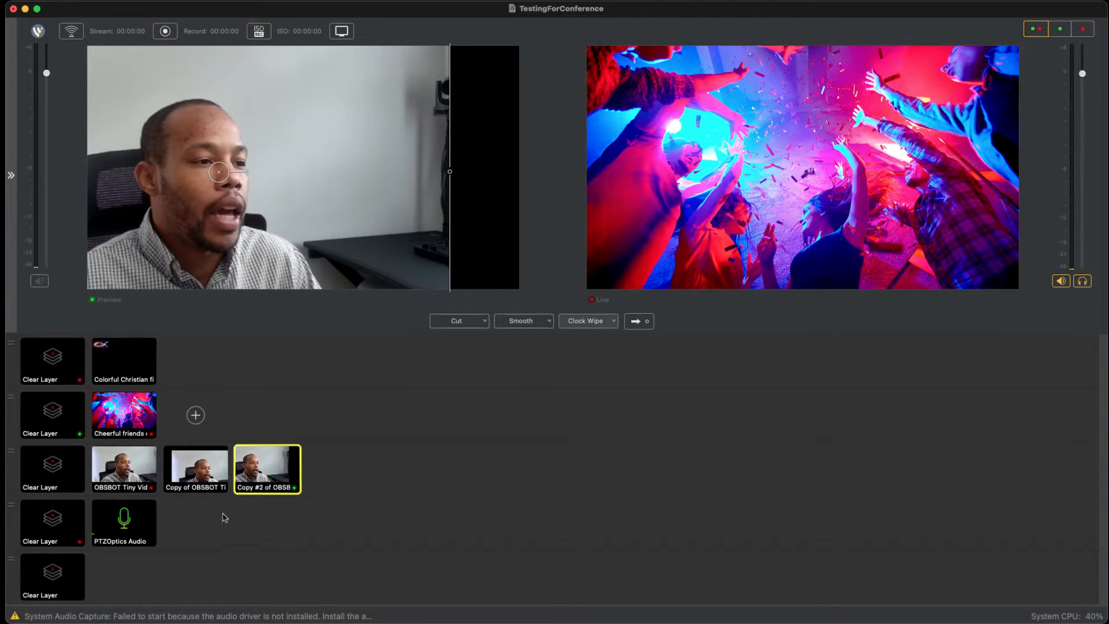
Step: Move the second OBSBOT copy from the third layer to the top layer and preview it over the Cheerful friends shot
{"action": "left_click", "coordinate": [125, 414]}
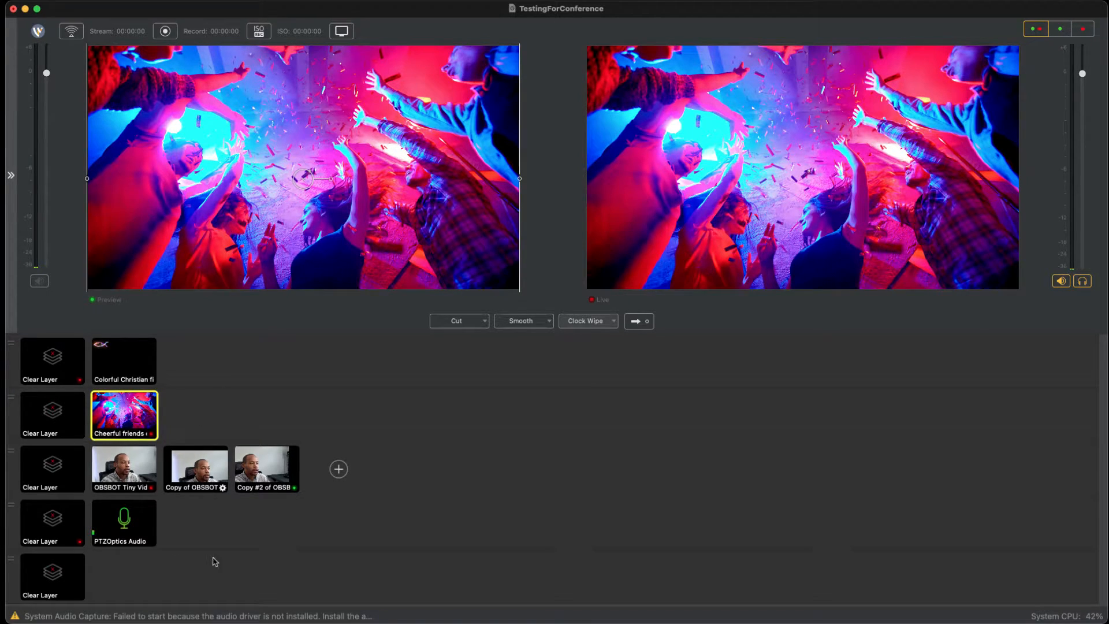
{"action": "left_click_drag", "start_coordinate": [265, 465], "coordinate": [261, 400]}
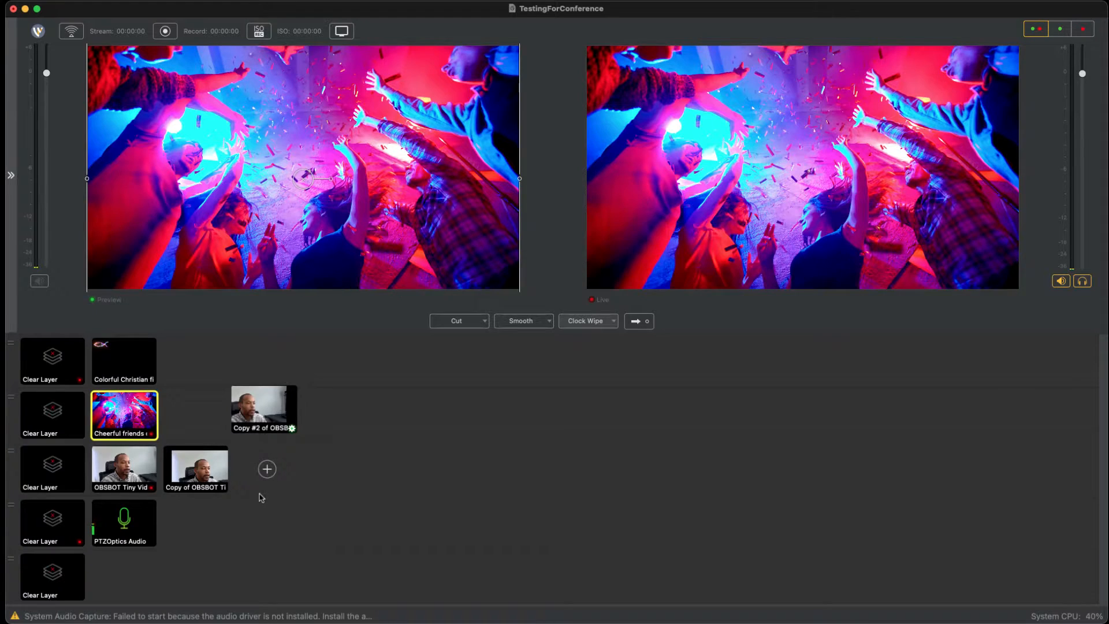
{"action": "left_click_drag", "start_coordinate": [211, 424], "coordinate": [219, 371]}
{"action": "left_click", "coordinate": [215, 357]}
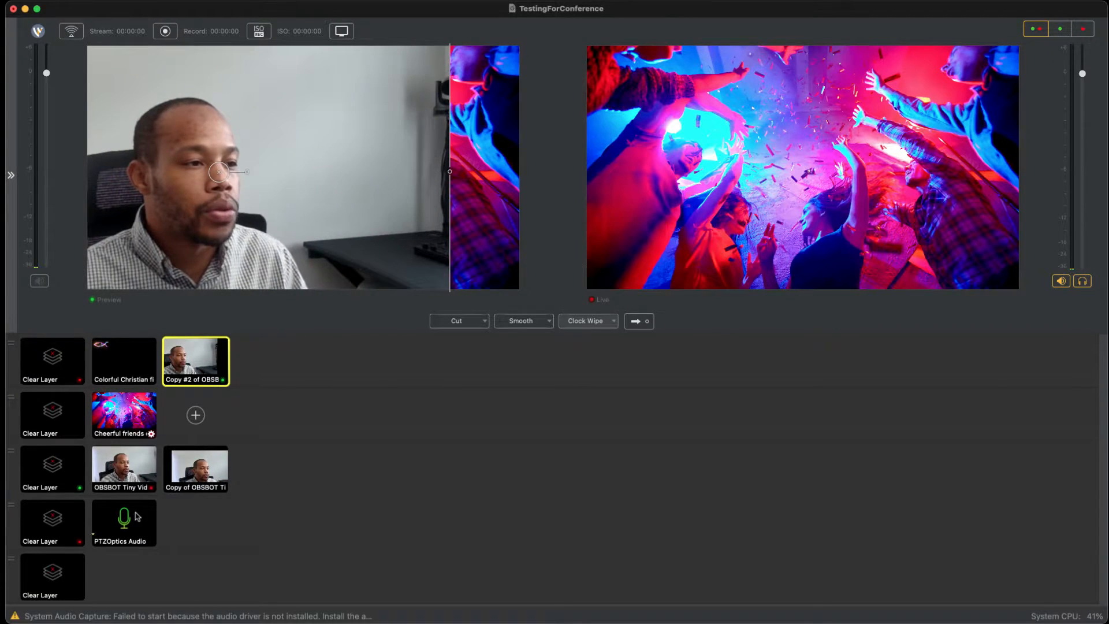
Step: Move the Cheerful friends shot to the third layer and the second OBSBOT copy to the second layer
{"action": "mouse_move", "coordinate": [139, 415]}
{"action": "left_mouse_down"}
{"action": "mouse_move", "coordinate": [171, 494]}
{"action": "mouse_move", "coordinate": [206, 495]}
{"action": "mouse_move", "coordinate": [198, 474]}
{"action": "left_mouse_up"}
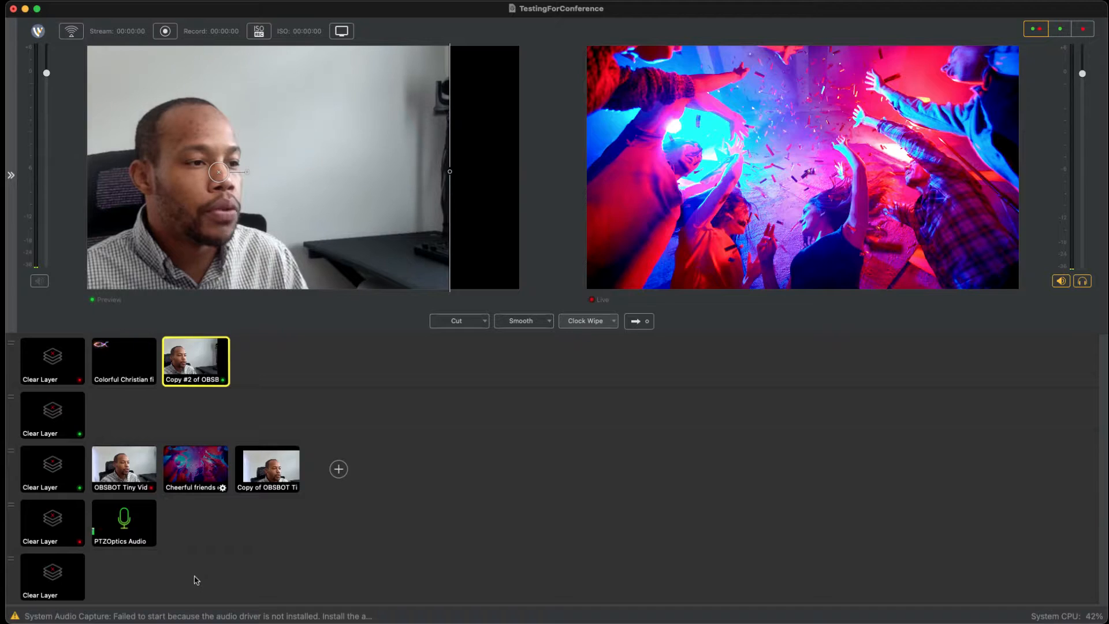
{"action": "left_click_drag", "start_coordinate": [196, 361], "coordinate": [132, 411]}
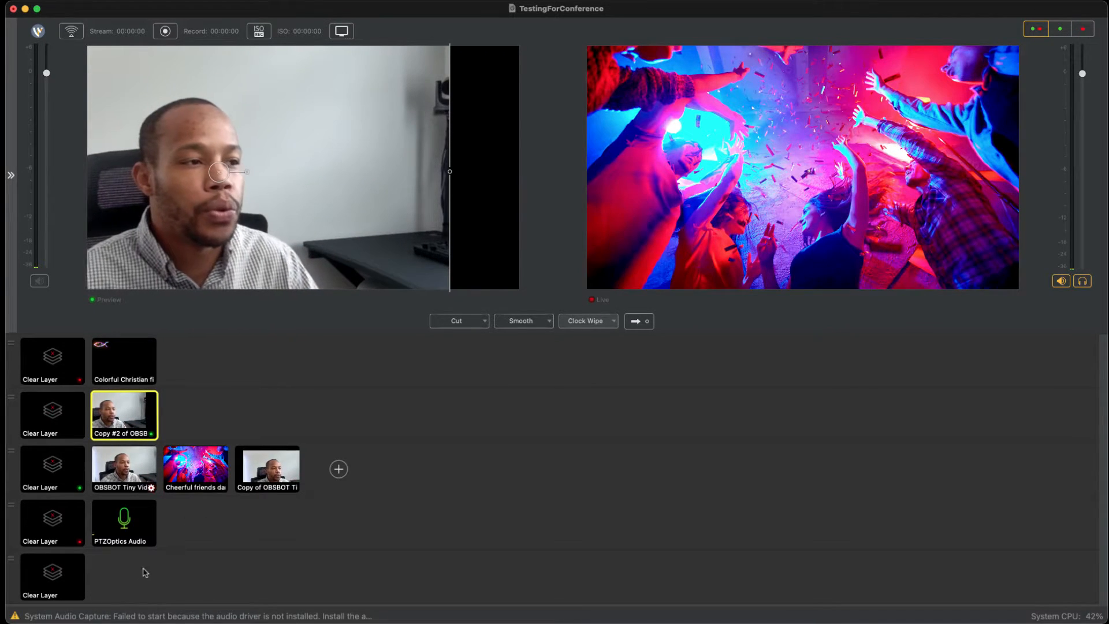
Step: Put the PTZOptics Audio shot in the preview and move it to the top layer beside the Colorful Christian fish shot
{"action": "left_click", "coordinate": [150, 540]}
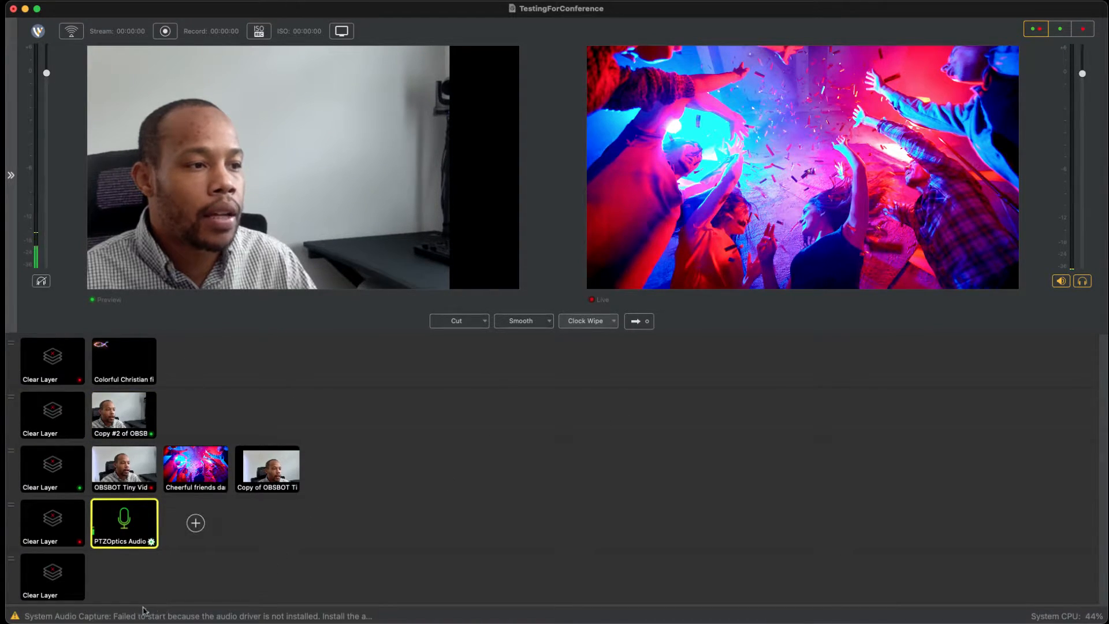
{"action": "left_click_drag", "start_coordinate": [139, 535], "coordinate": [227, 457]}
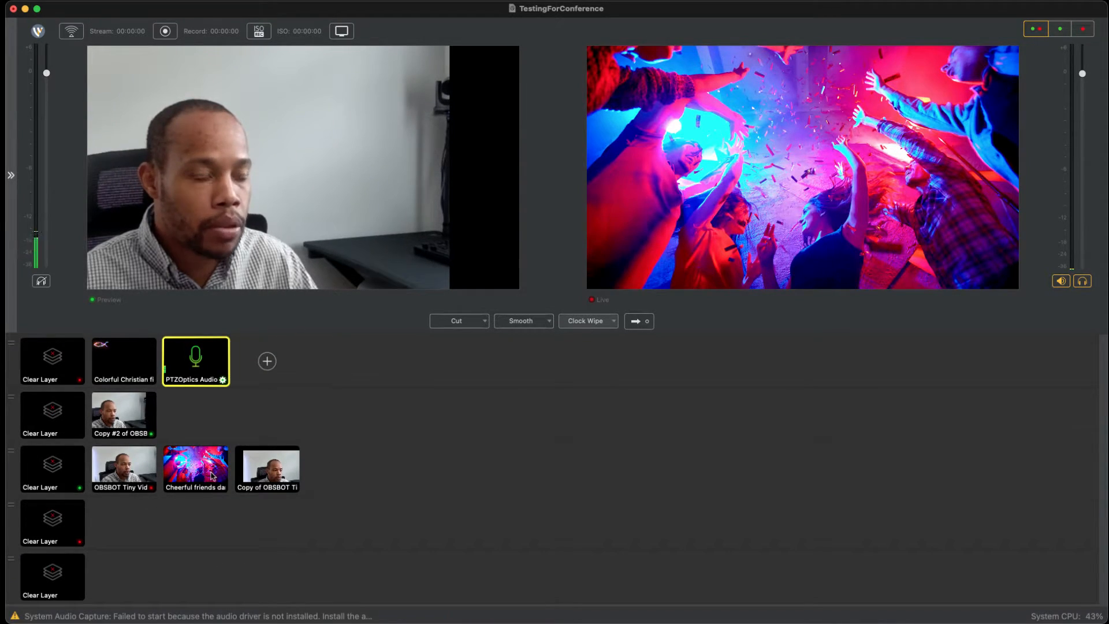
Step: Move the PTZOptics Audio shot from the top layer to the fourth layer
{"action": "left_click_drag", "start_coordinate": [209, 363], "coordinate": [141, 533]}
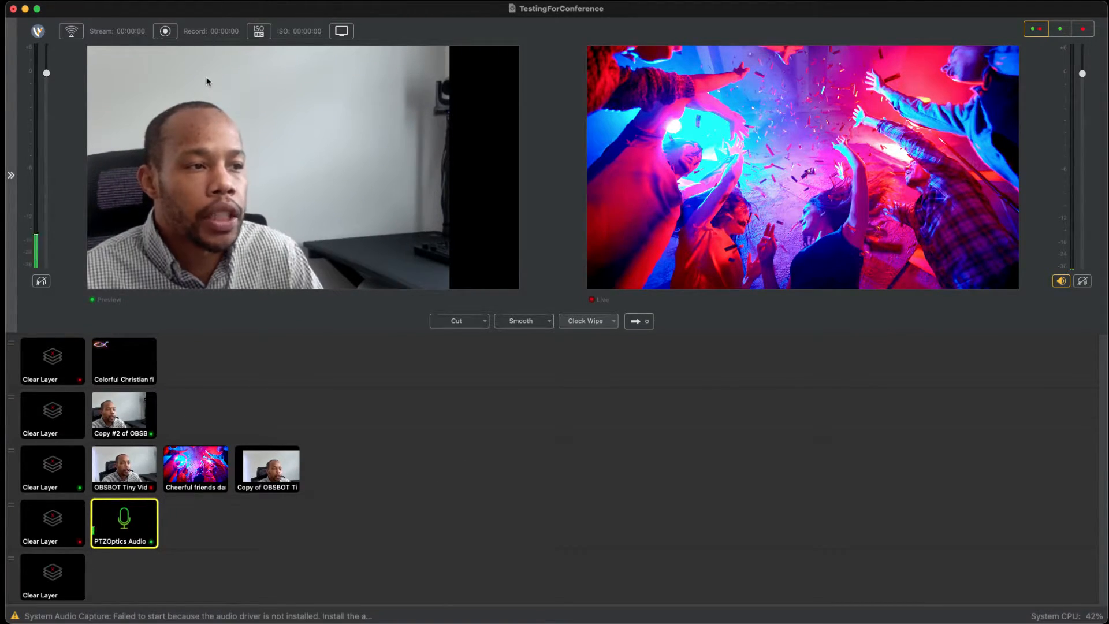
Step: Open the output settings and add an output with RTMP Server as its destination
{"action": "left_click", "coordinate": [204, 0]}
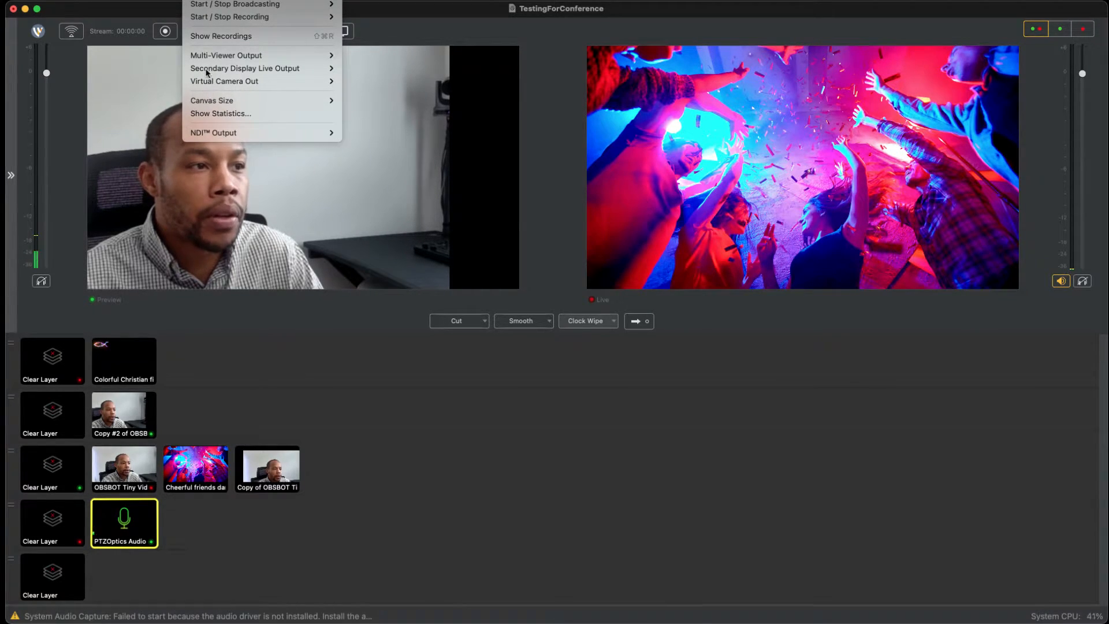
{"action": "left_click", "coordinate": [240, 83]}
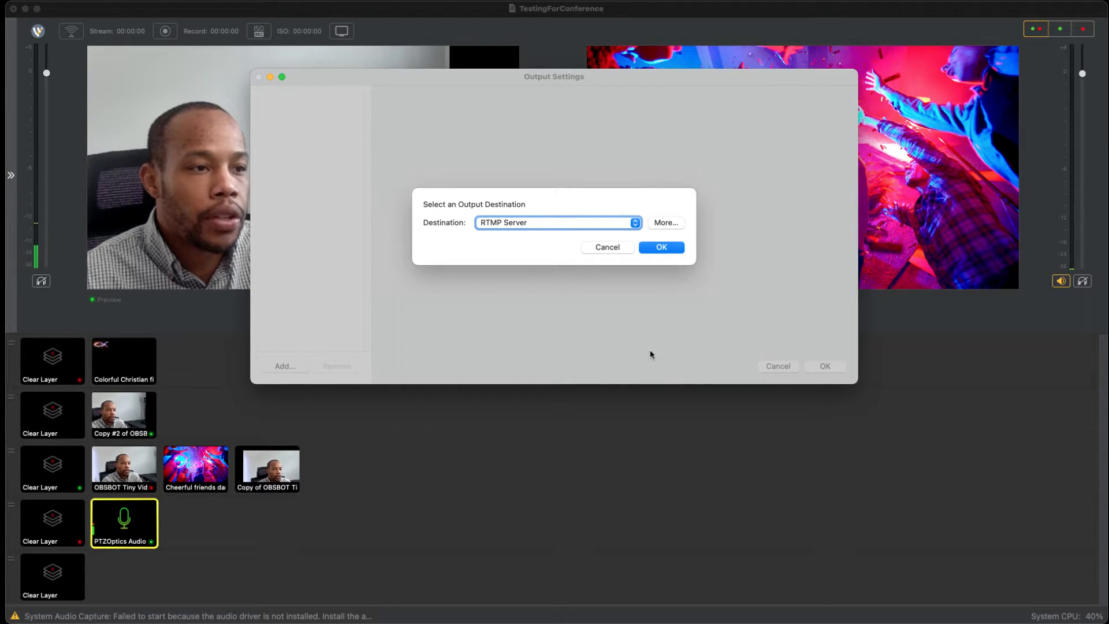
{"action": "key", "text": "space"}
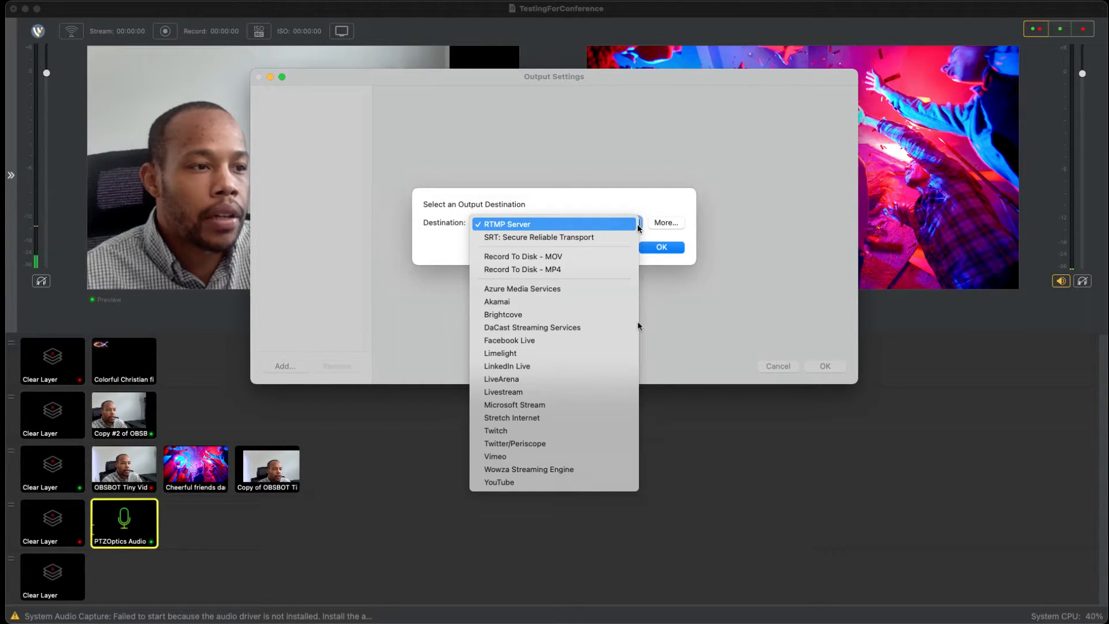
{"action": "key", "text": "Down"}
{"action": "key", "text": "Down"}
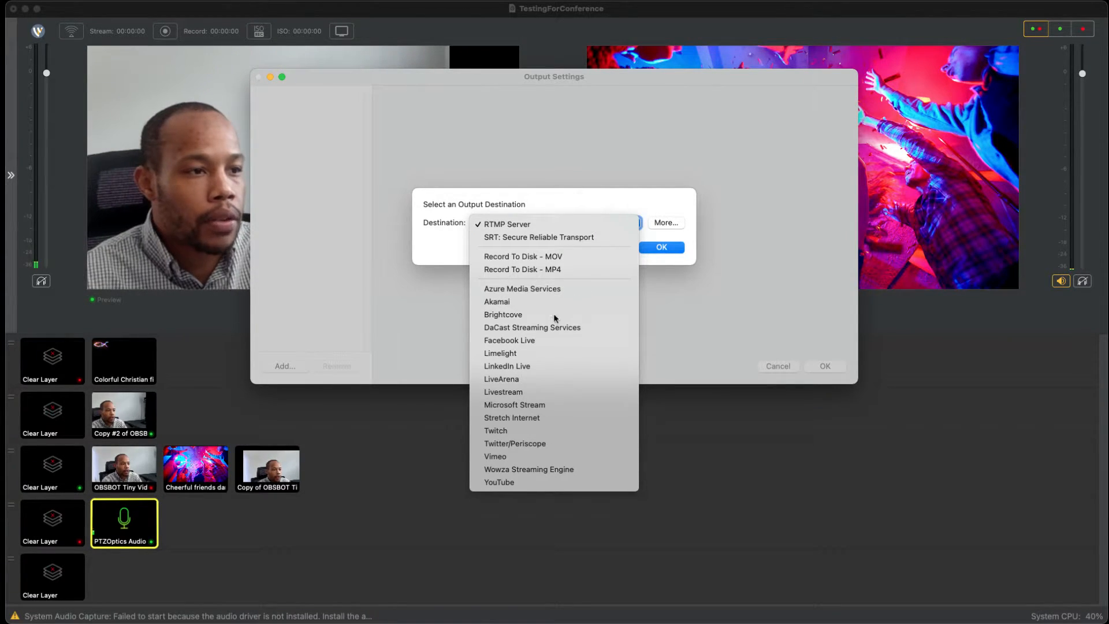
{"action": "key", "text": "Return"}
{"action": "key", "text": "Return"}
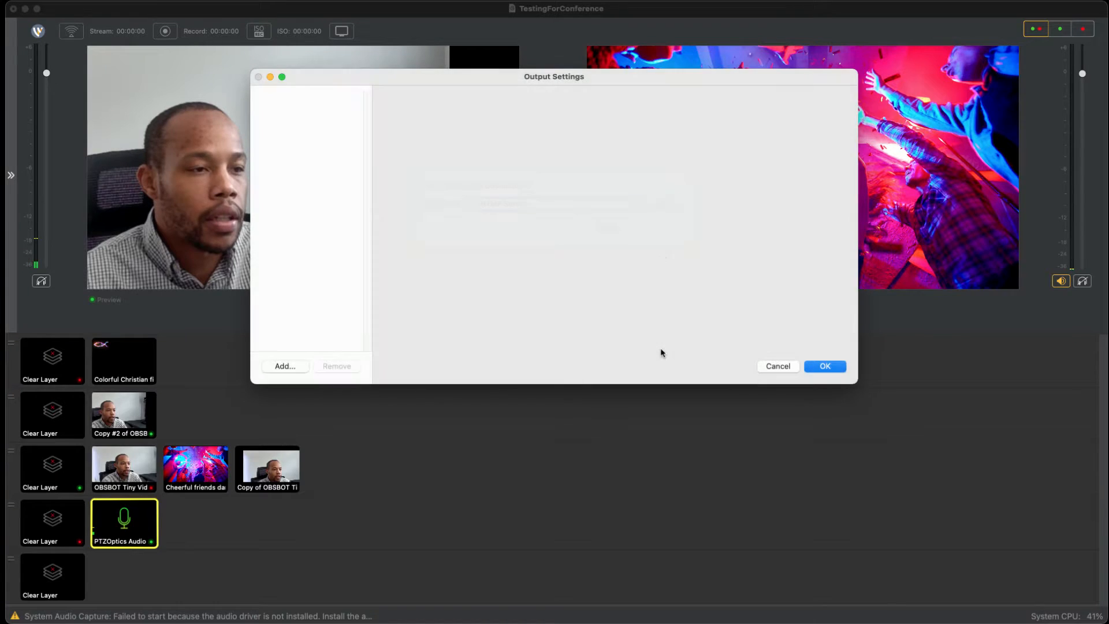
{"action": "key", "text": "space"}
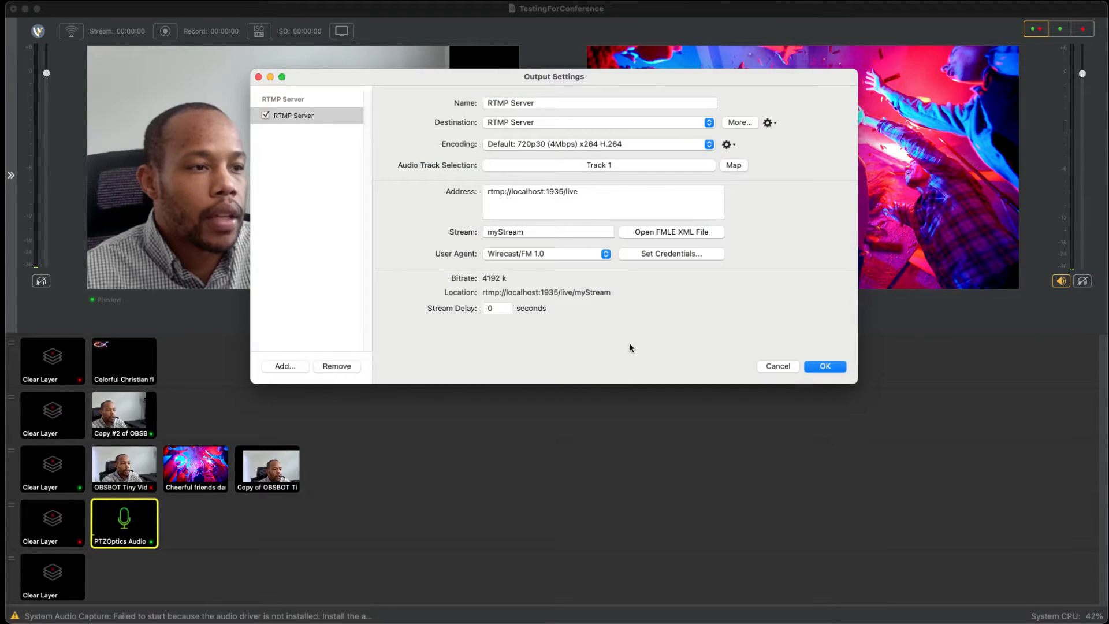
Step: Examine the RTMP output's address, stream name, encoding presets and available destinations
{"action": "left_click_drag", "start_coordinate": [609, 299], "coordinate": [478, 293]}
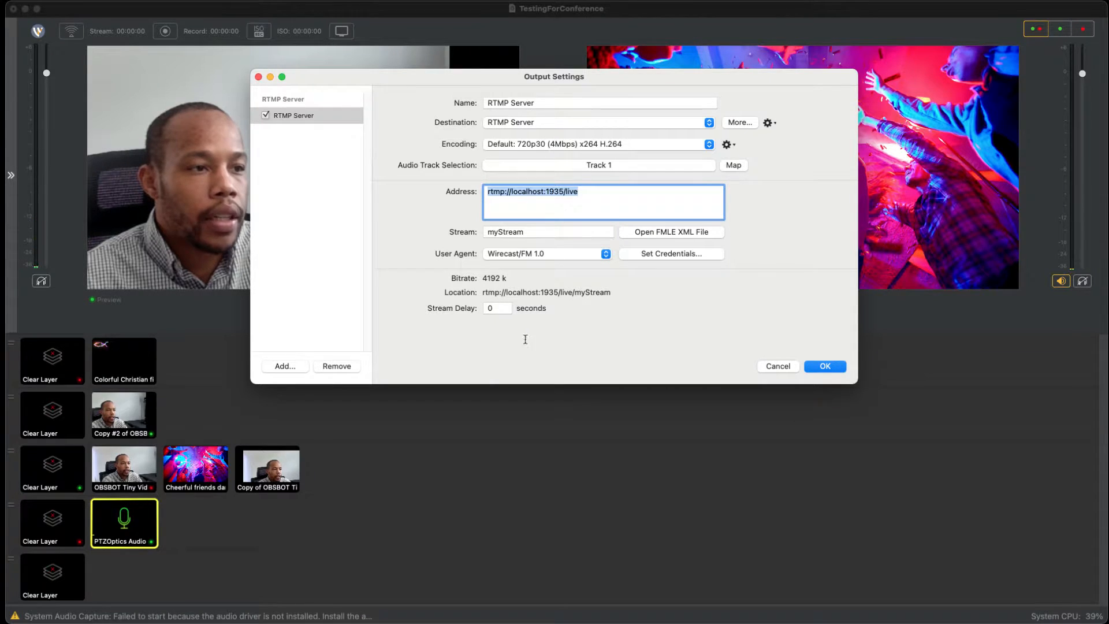
{"action": "key", "text": "Tab"}
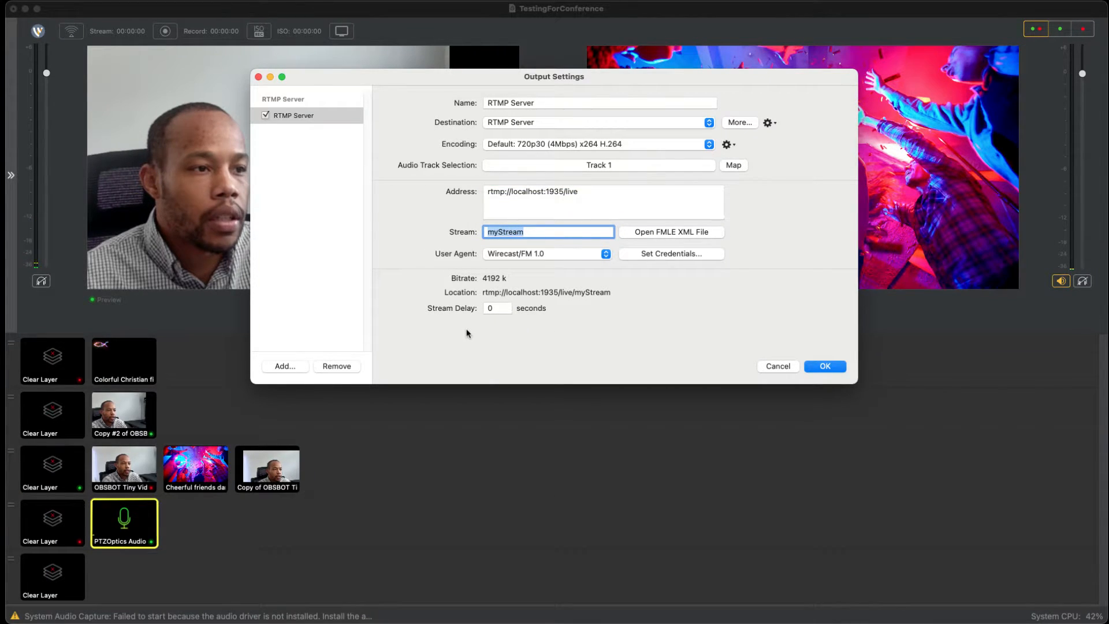
{"action": "left_click", "coordinate": [543, 144]}
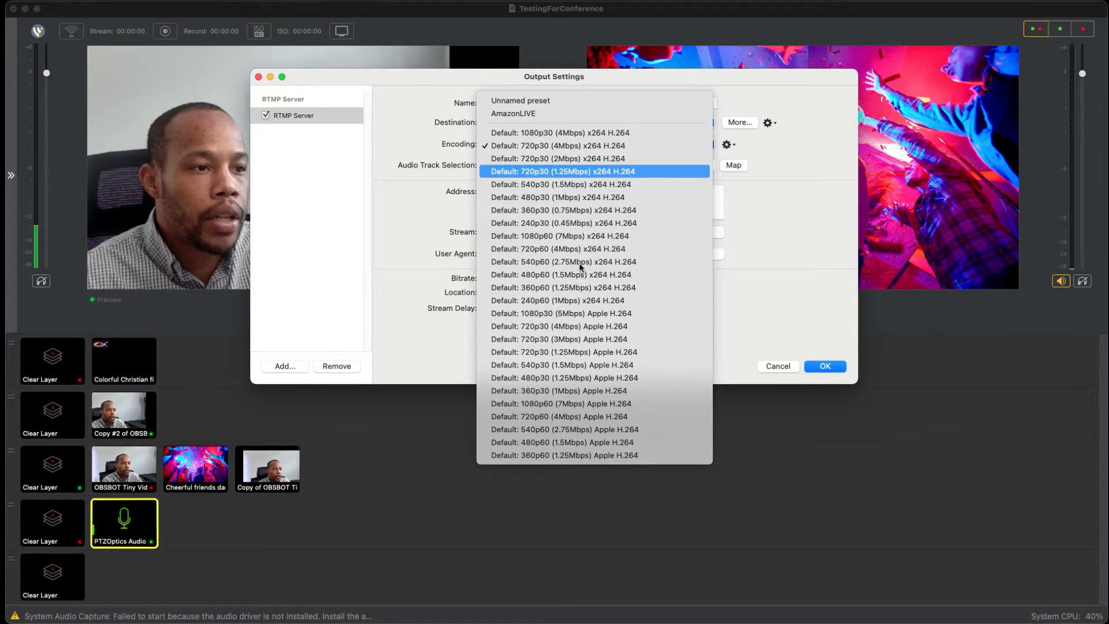
{"action": "left_click", "coordinate": [427, 292]}
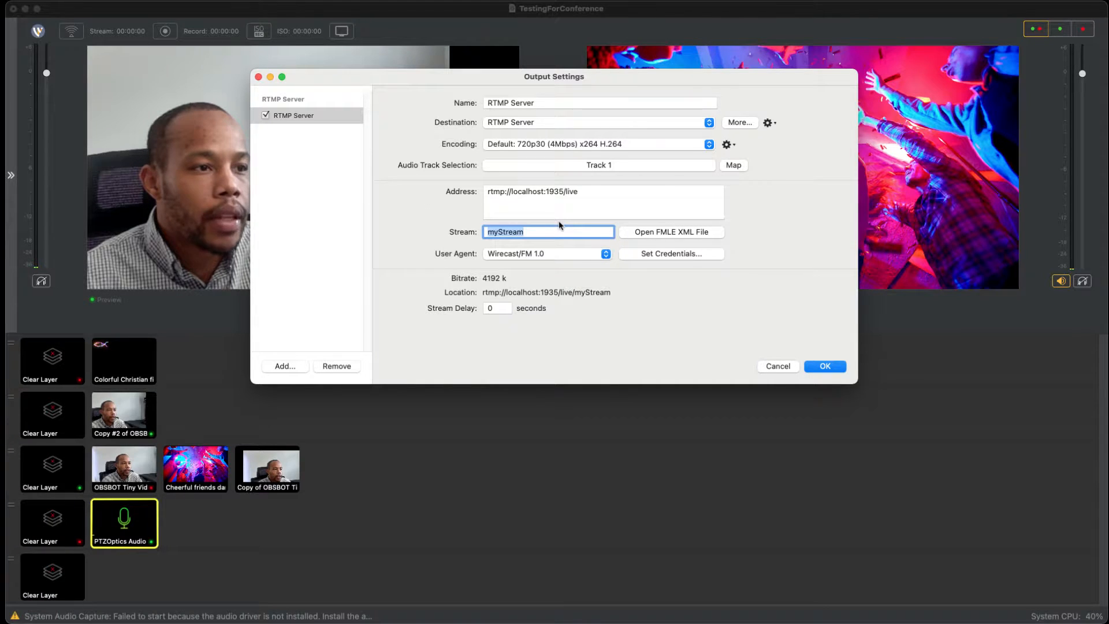
{"action": "left_click", "coordinate": [559, 122]}
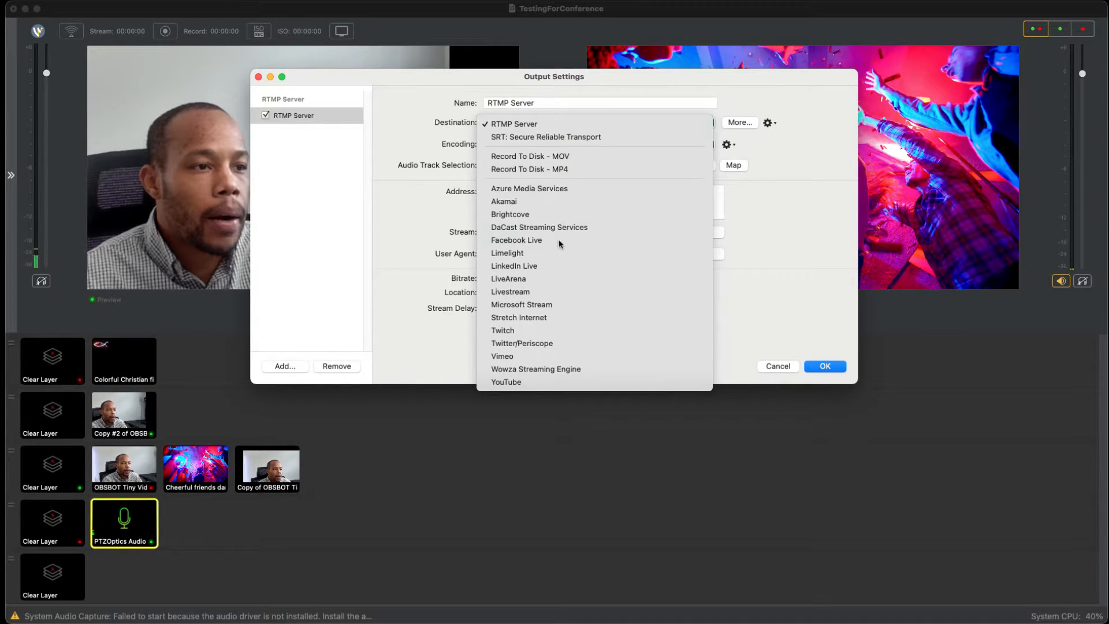
Step: Rename the RTMP output to "RTMP Server - Conference" and save the output settings
{"action": "left_click", "coordinate": [558, 103]}
{"action": "double_click", "coordinate": [559, 103]}
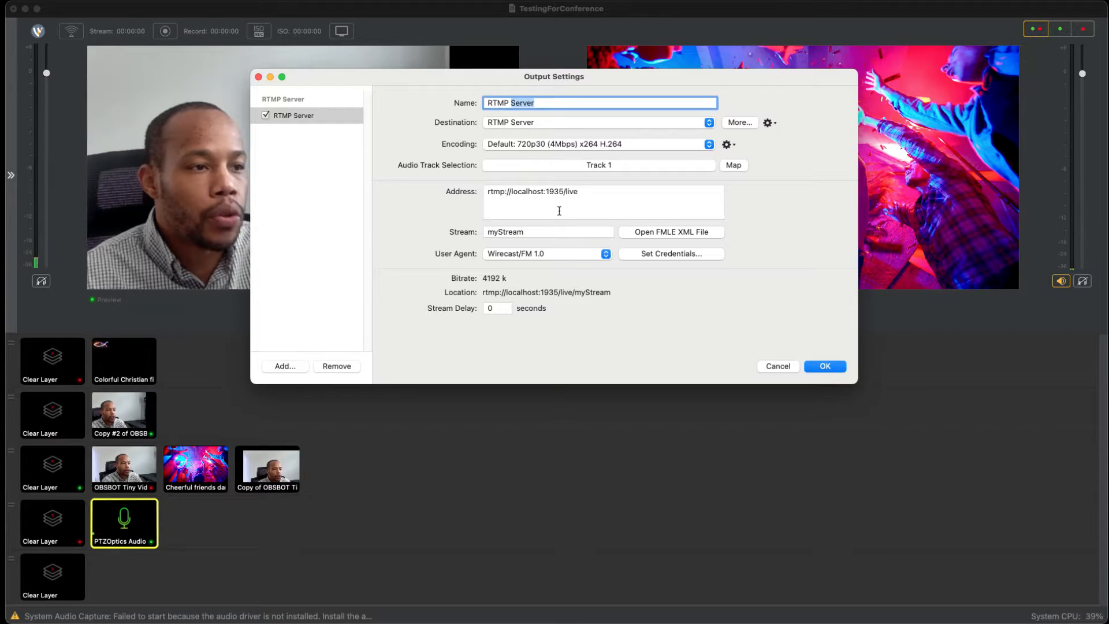
{"action": "left_click", "coordinate": [560, 102]}
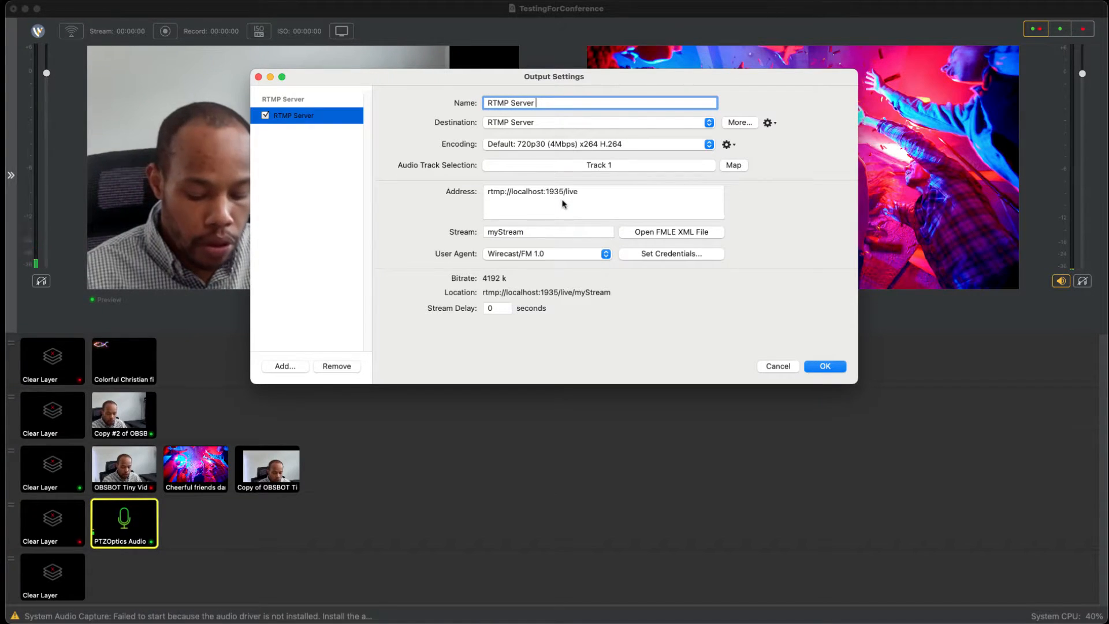
{"action": "type", "text": "- Conference"}
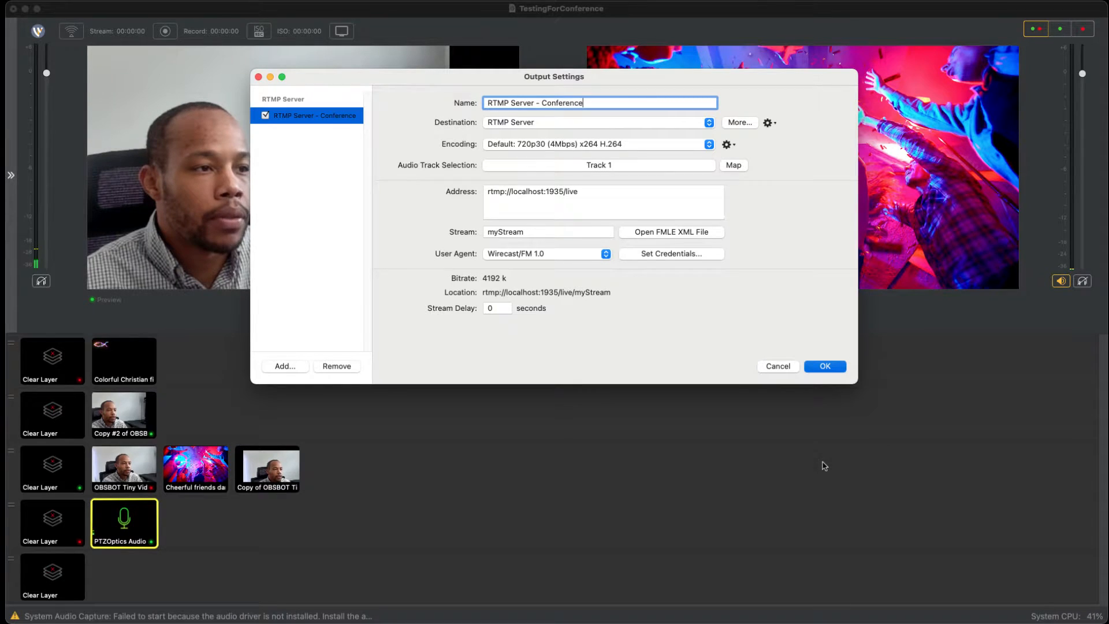
{"action": "left_click", "coordinate": [825, 366]}
Step: Reopen the output settings and disable the RTMP Server - Conference output
{"action": "left_click", "coordinate": [212, 2]}
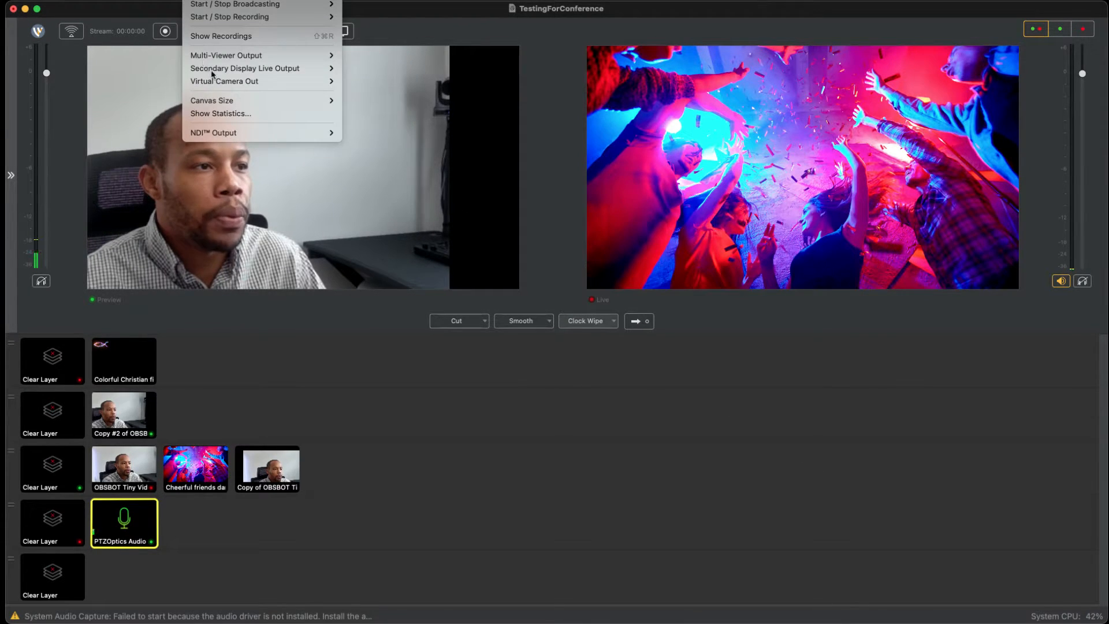
{"action": "left_click", "coordinate": [223, 81]}
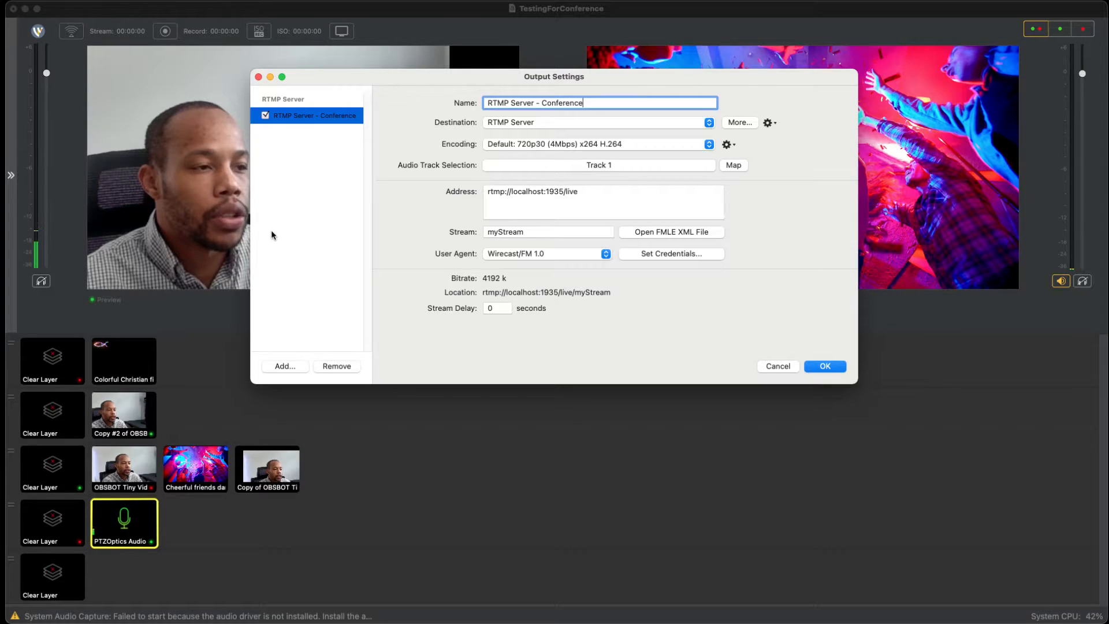
{"action": "left_click", "coordinate": [265, 116]}
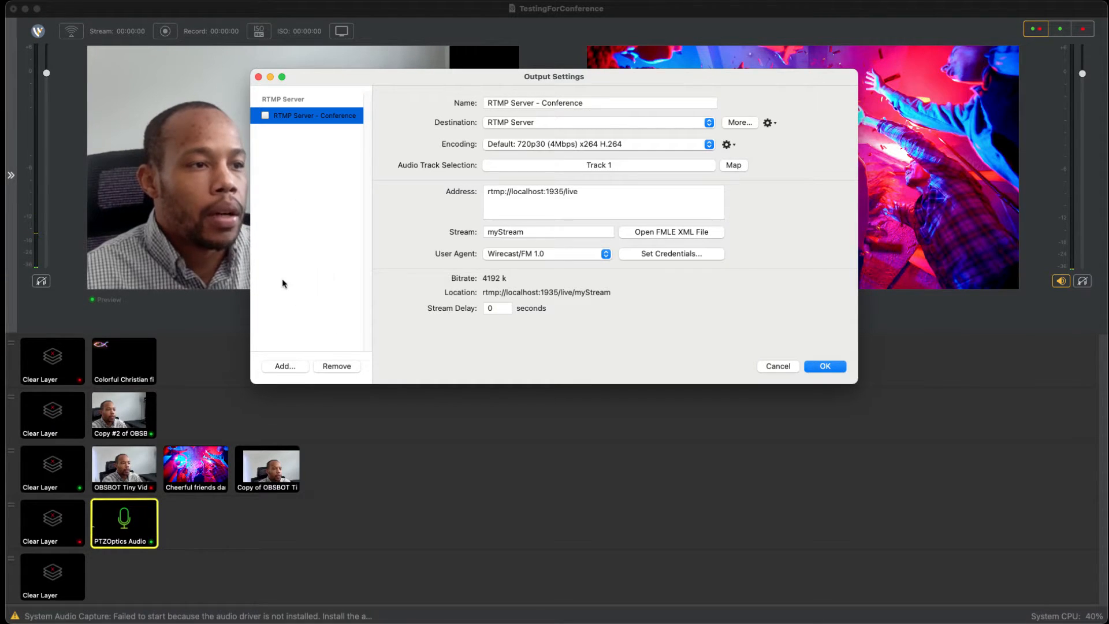
Step: Add a second output with Facebook Live as its destination, keeping the current canvas size
{"action": "left_click", "coordinate": [285, 365]}
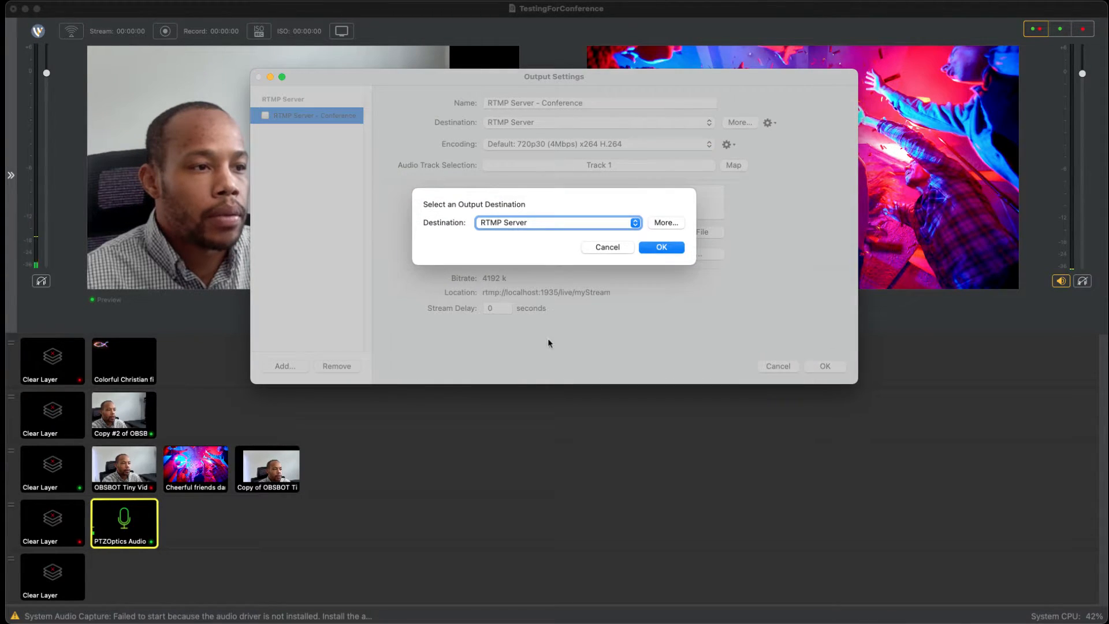
{"action": "key", "text": "space"}
{"action": "key", "text": "Down"}
{"action": "key", "text": "Down"}
{"action": "key", "text": "Down"}
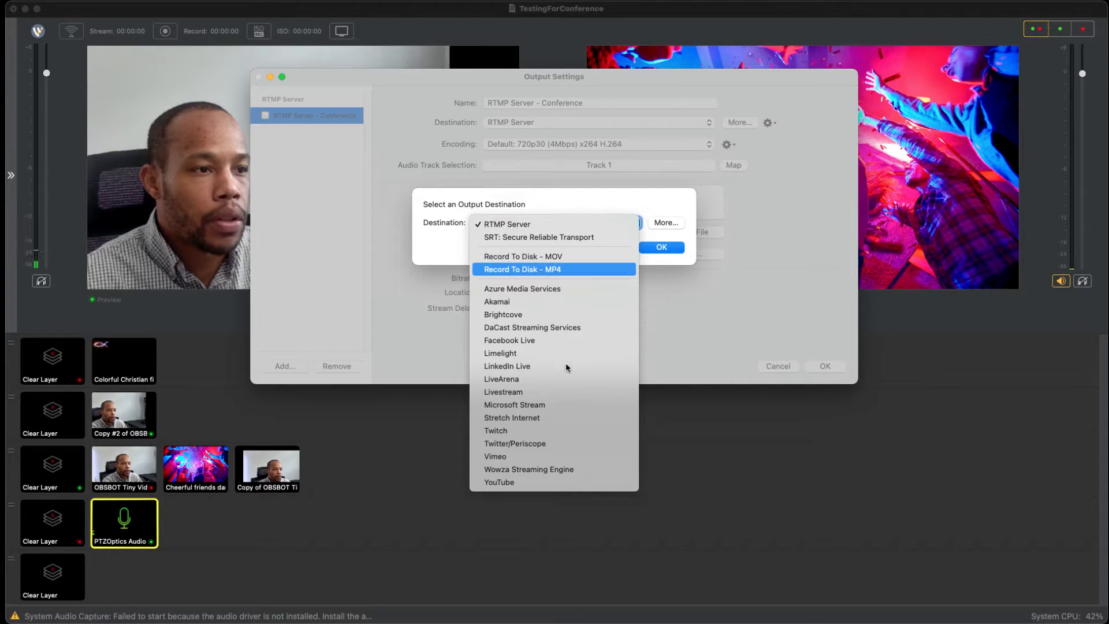
{"action": "key", "text": "f"}
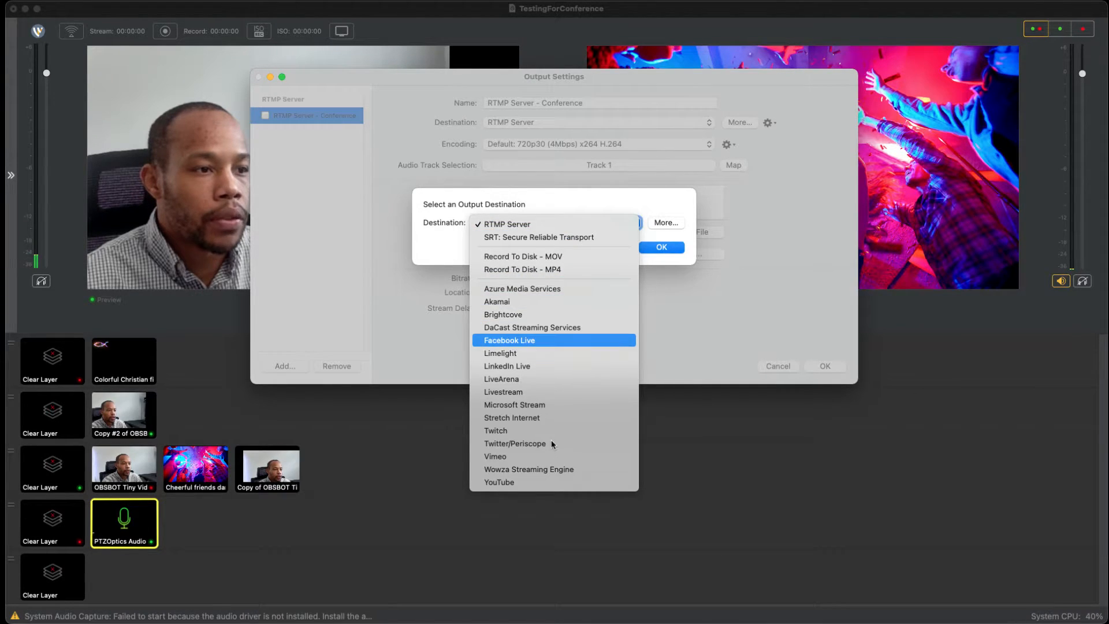
{"action": "key", "text": "Return"}
{"action": "key", "text": "Escape"}
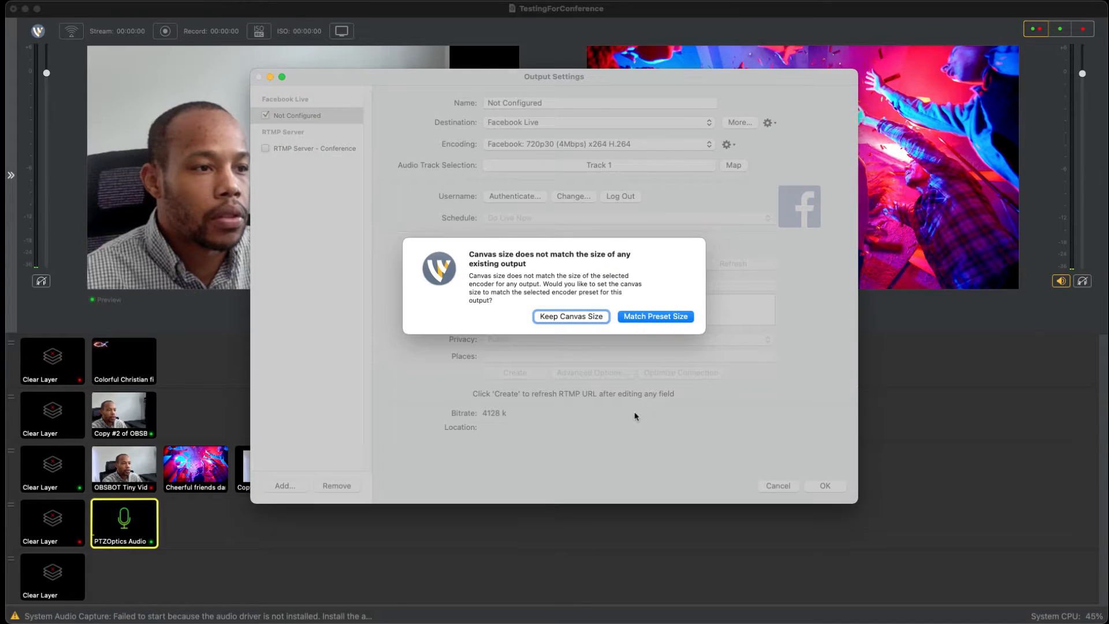
{"action": "left_click", "coordinate": [570, 316]}
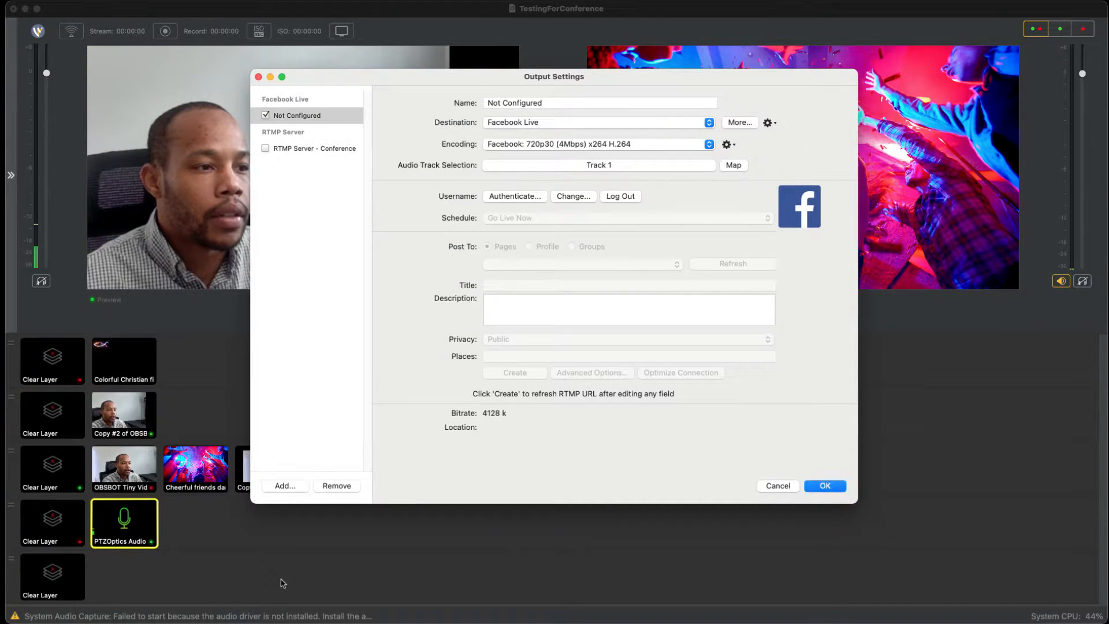
Step: Add a third output with YouTube as its destination, keeping the current canvas size
{"action": "left_click", "coordinate": [285, 486]}
{"action": "left_click", "coordinate": [555, 283]}
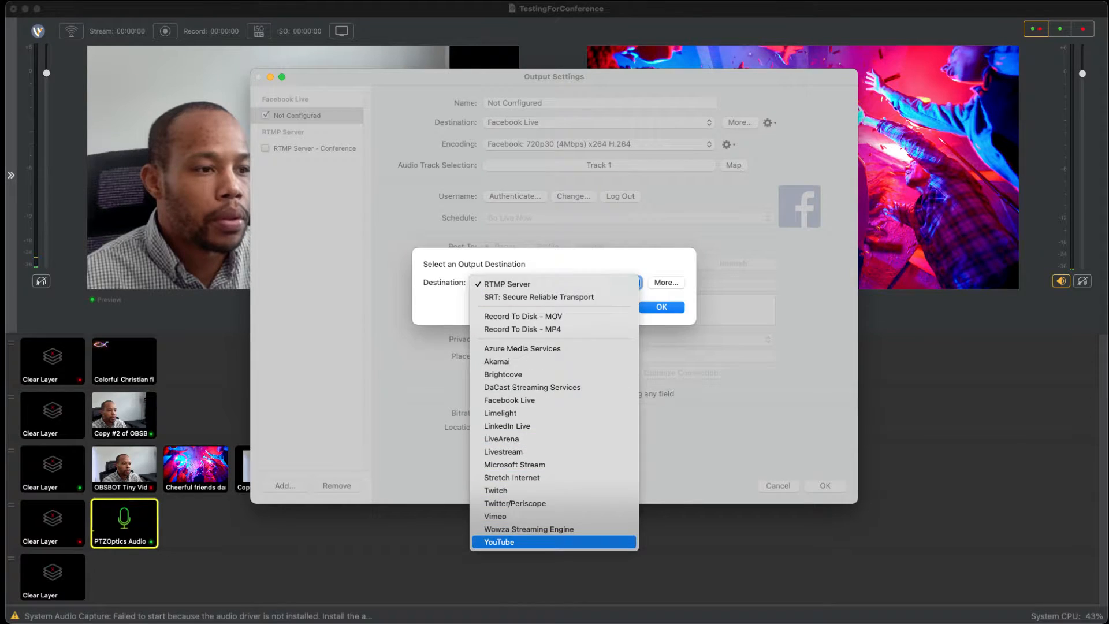
{"action": "left_click", "coordinate": [556, 542]}
{"action": "key", "text": "Return"}
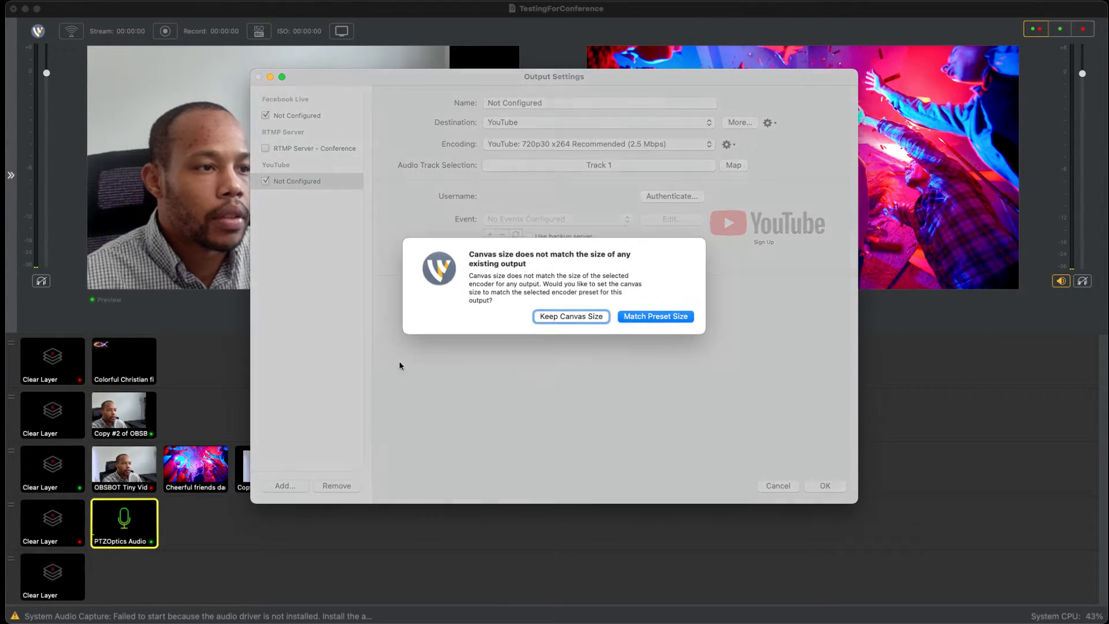
{"action": "key", "text": "space"}
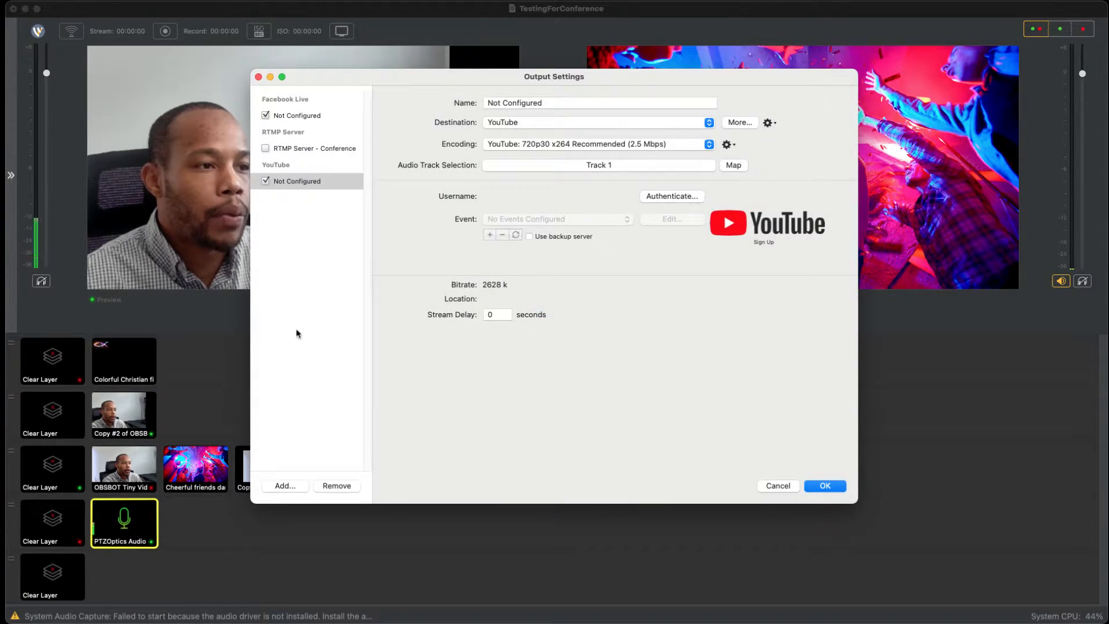
Step: Disable the YouTube and Facebook Live outputs, and re-enable all three outputs including RTMP Server - Conference
{"action": "left_click", "coordinate": [266, 180]}
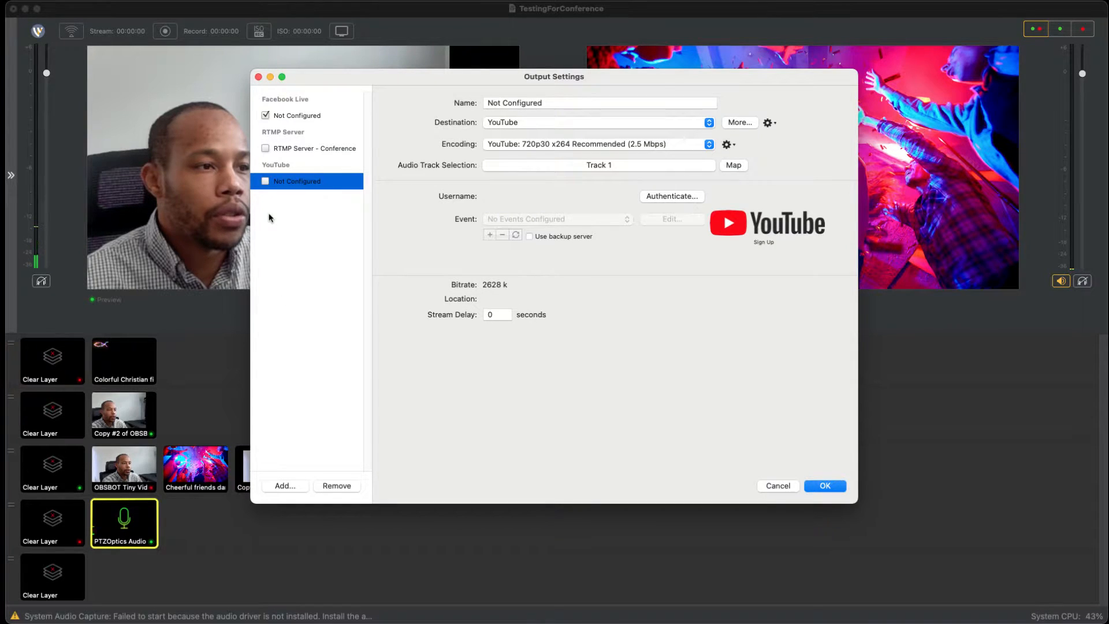
{"action": "left_click", "coordinate": [265, 116]}
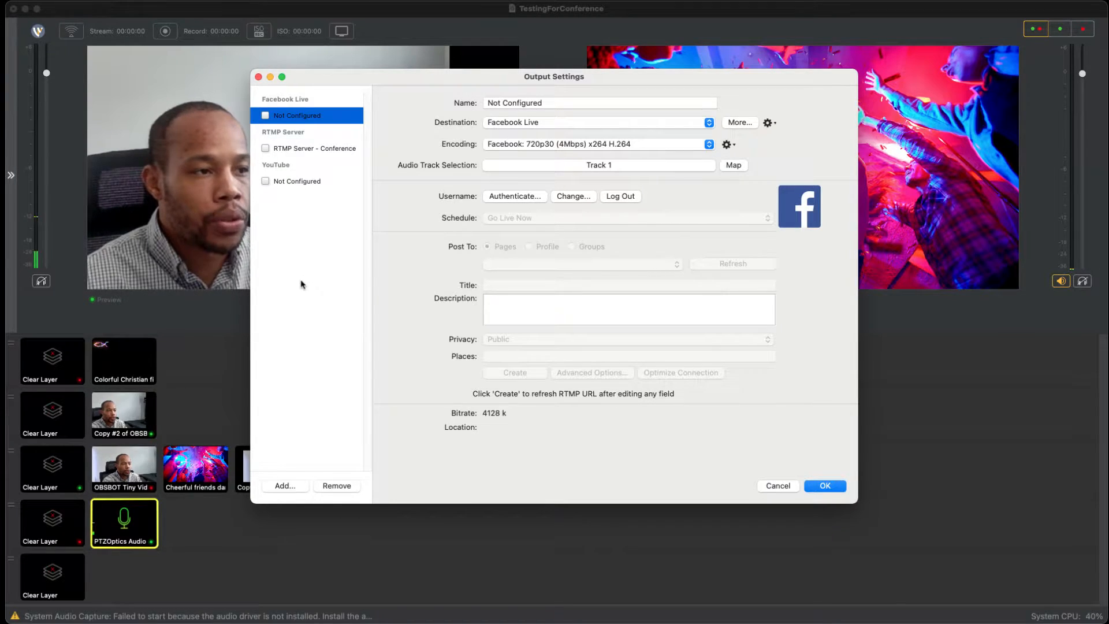
{"action": "left_click", "coordinate": [266, 181]}
{"action": "left_click", "coordinate": [266, 148]}
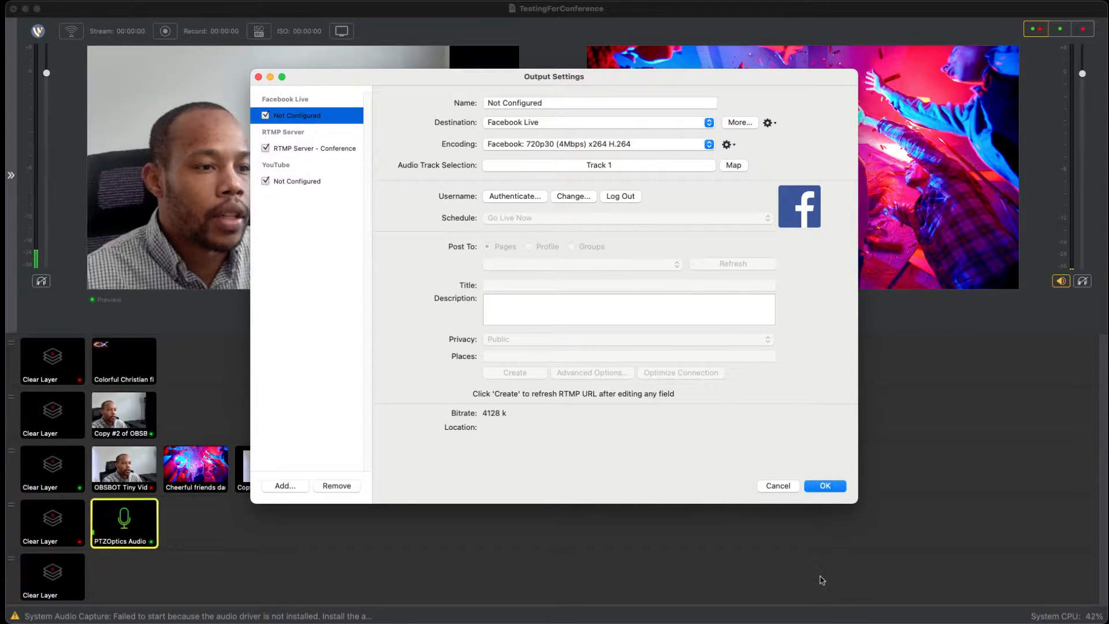
Step: Try to save the output settings with all three outputs enabled, and cancel out of them
{"action": "key", "text": "Return"}
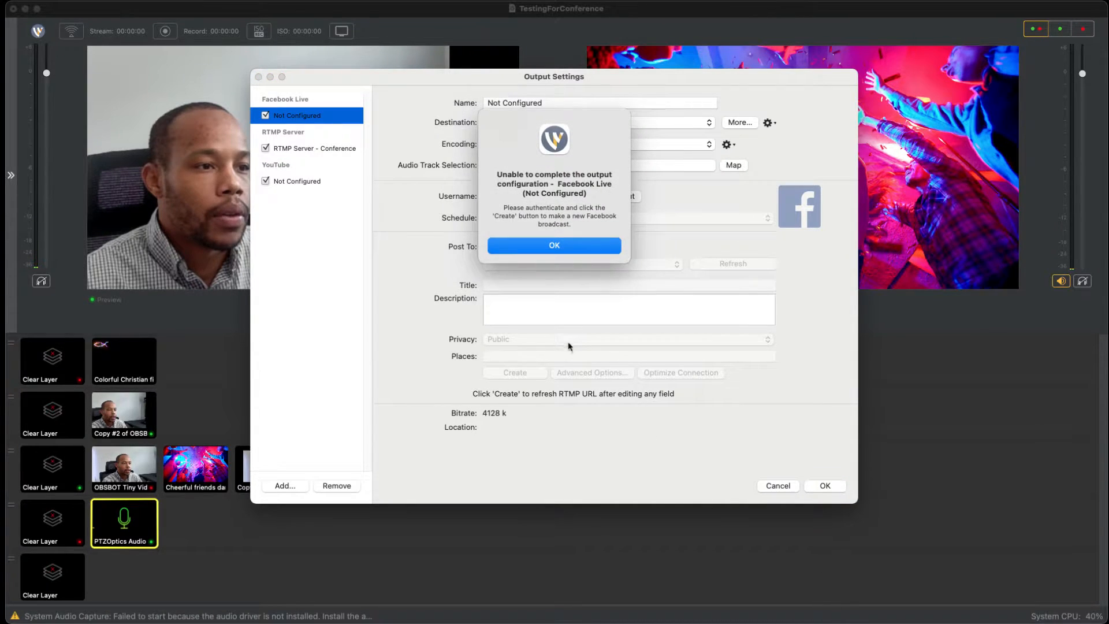
{"action": "key", "text": "Return"}
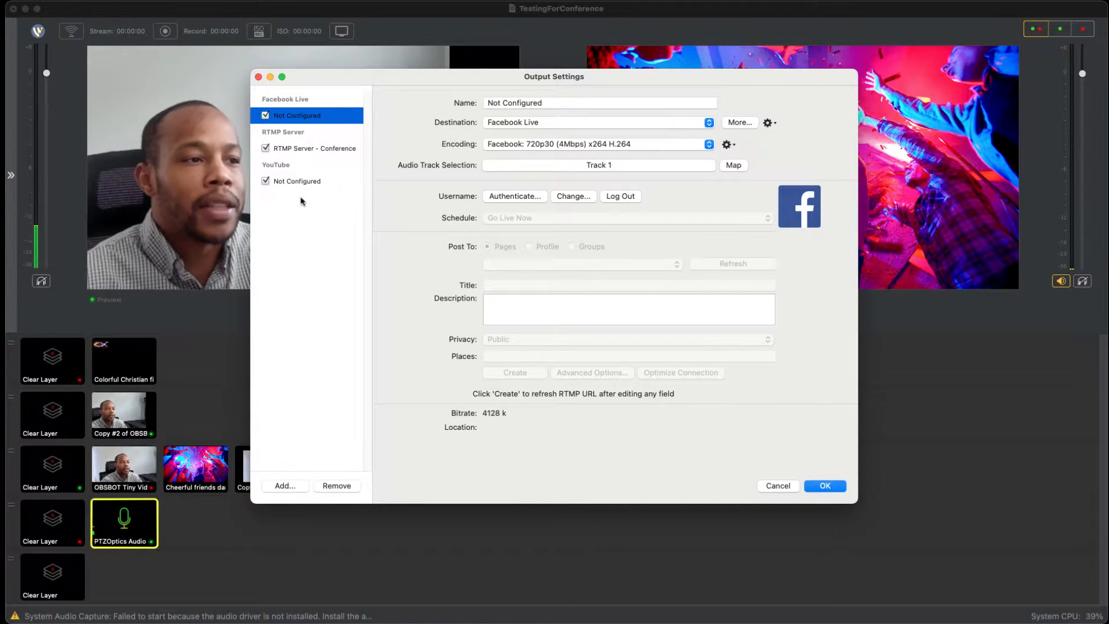
{"action": "key", "text": "Escape"}
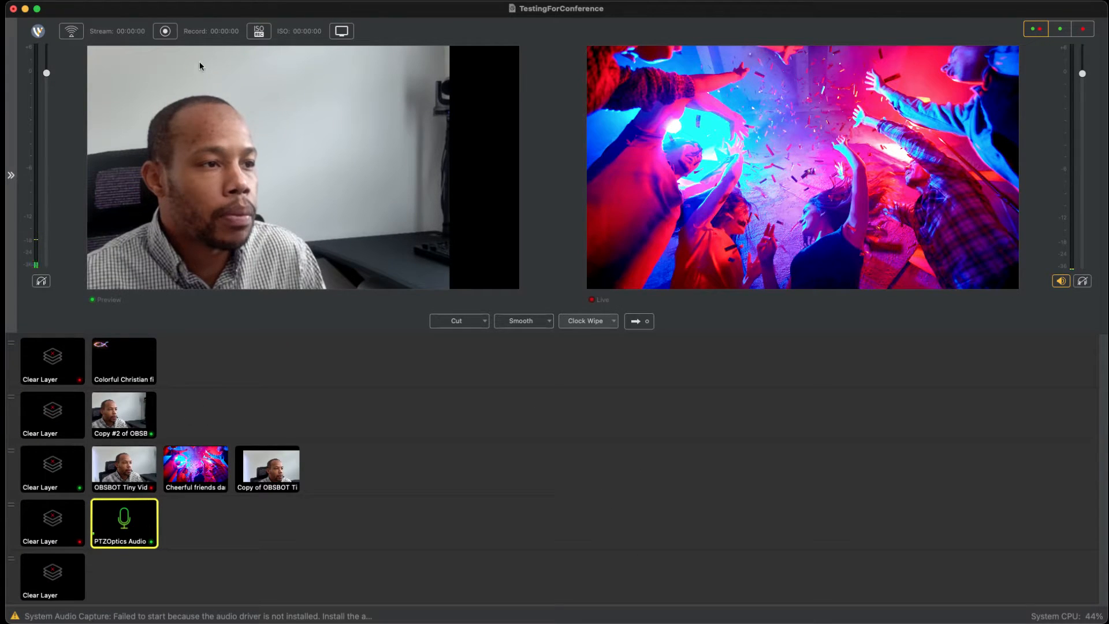
Step: Add a Record To Disk - MP4 output, select its file path, and close the output settings
{"action": "left_click", "coordinate": [200, 1]}
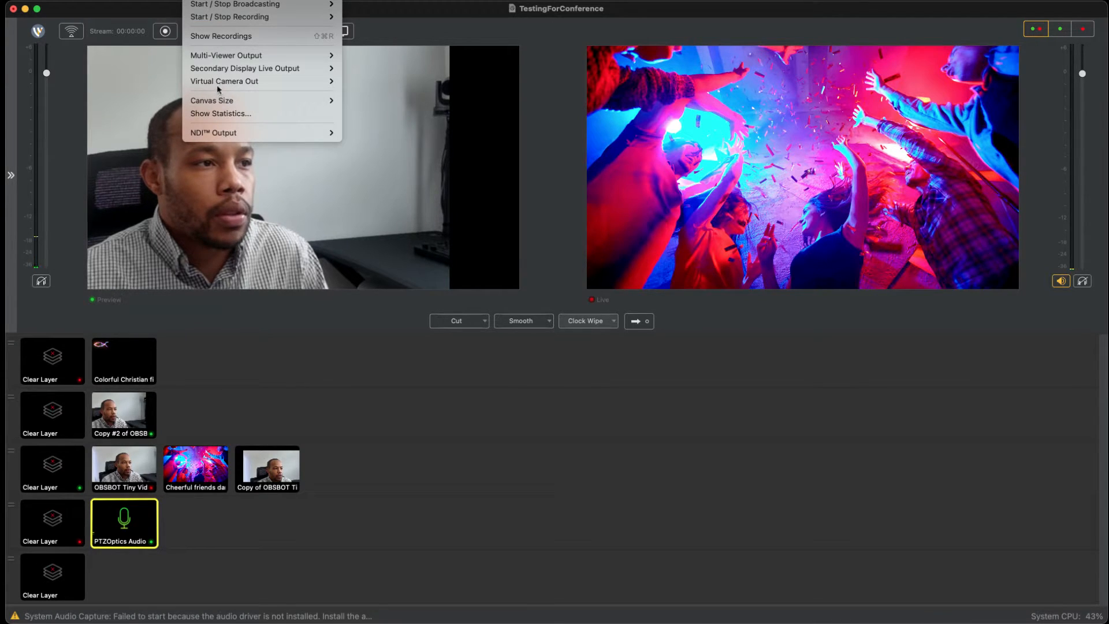
{"action": "left_click", "coordinate": [217, 85]}
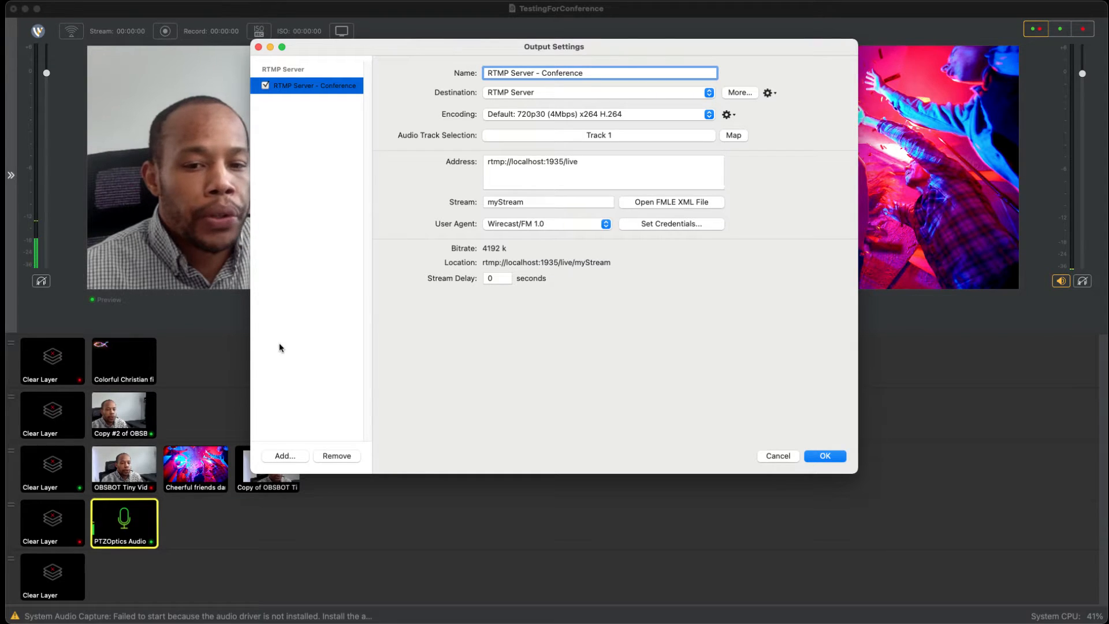
{"action": "left_click", "coordinate": [285, 456]}
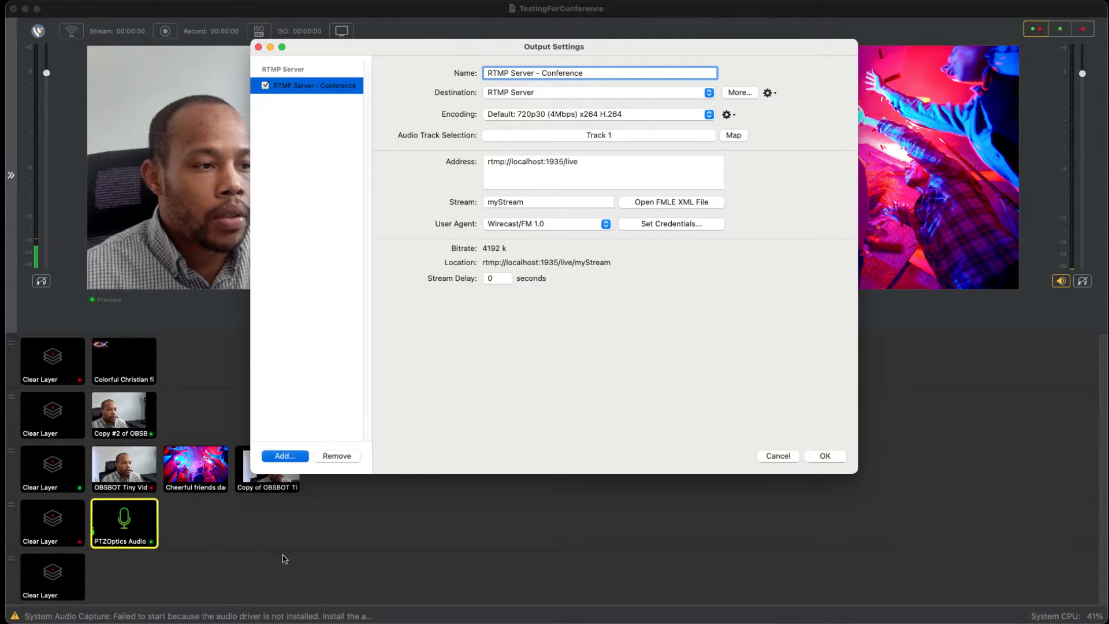
{"action": "left_click", "coordinate": [559, 253]}
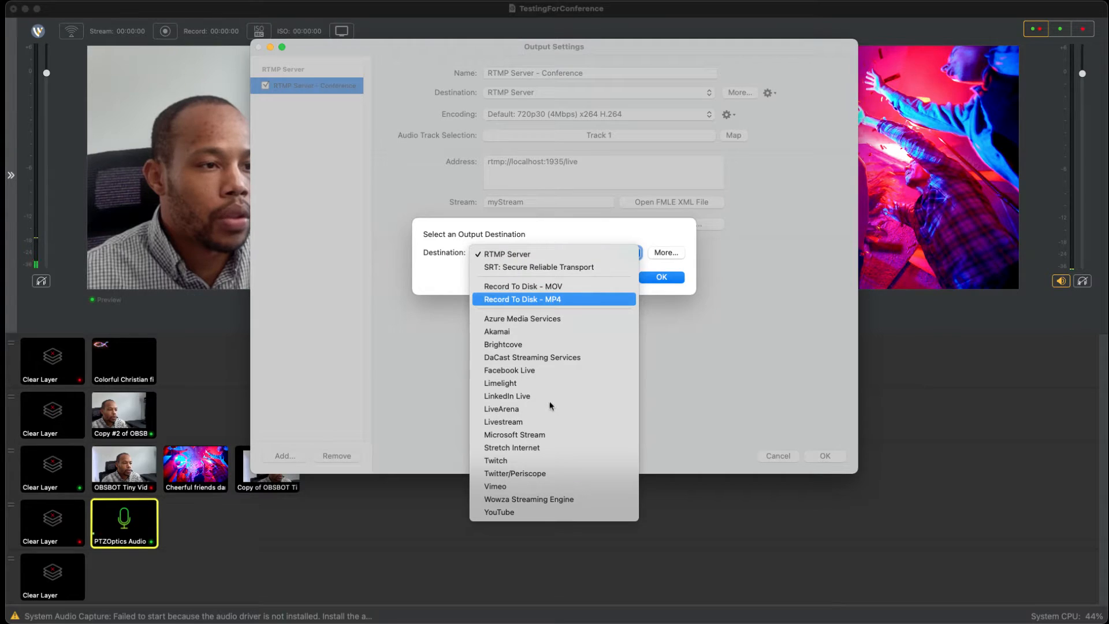
{"action": "key", "text": "Return"}
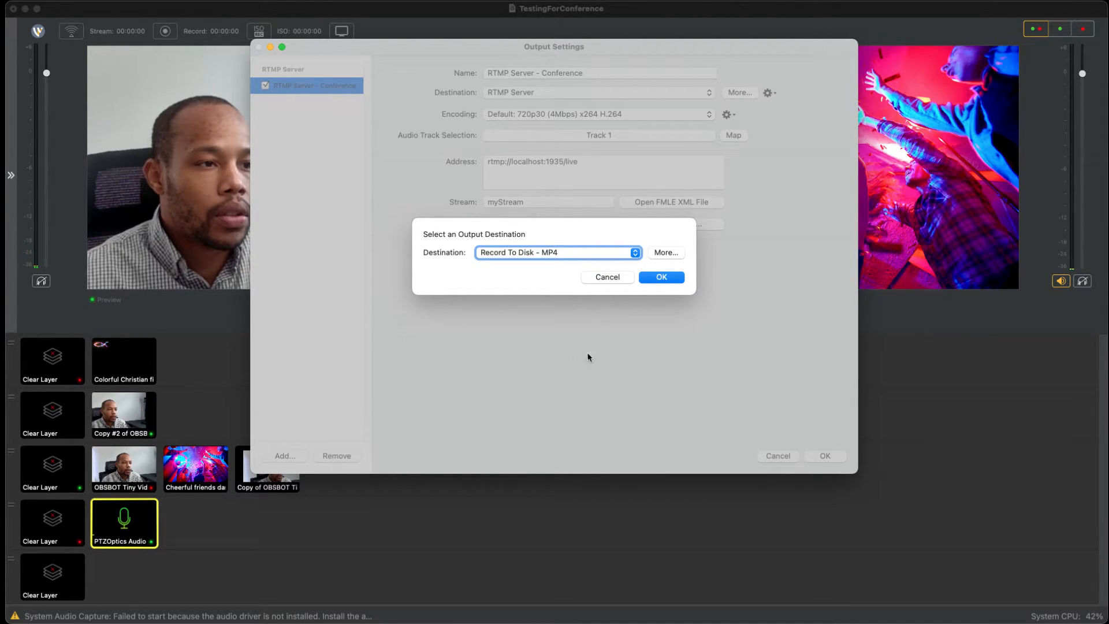
{"action": "key", "text": "Return"}
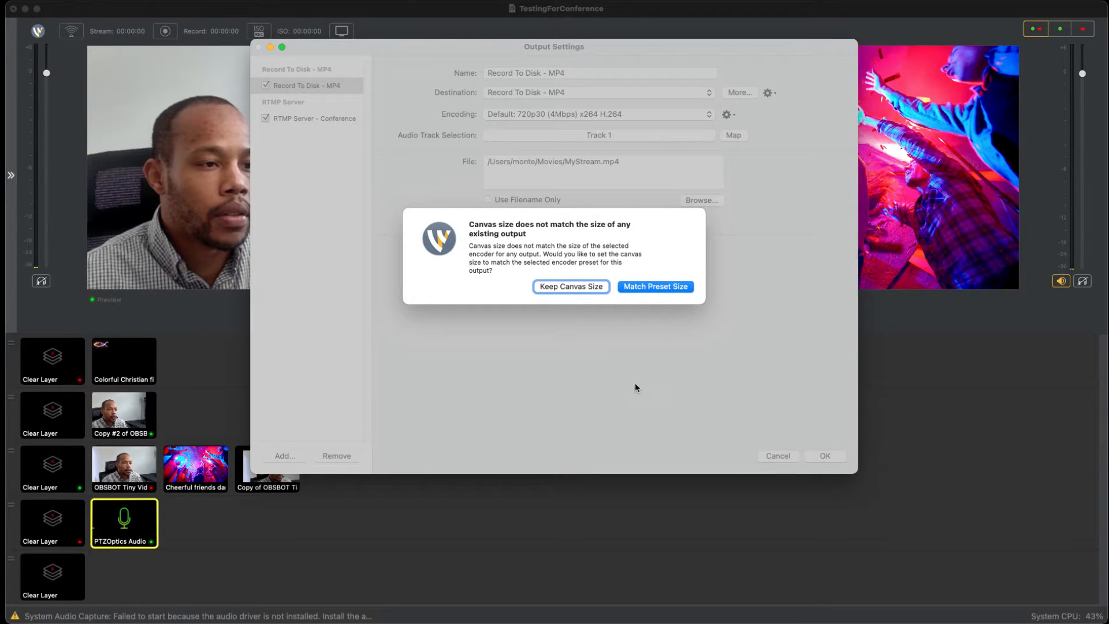
{"action": "key", "text": "Return"}
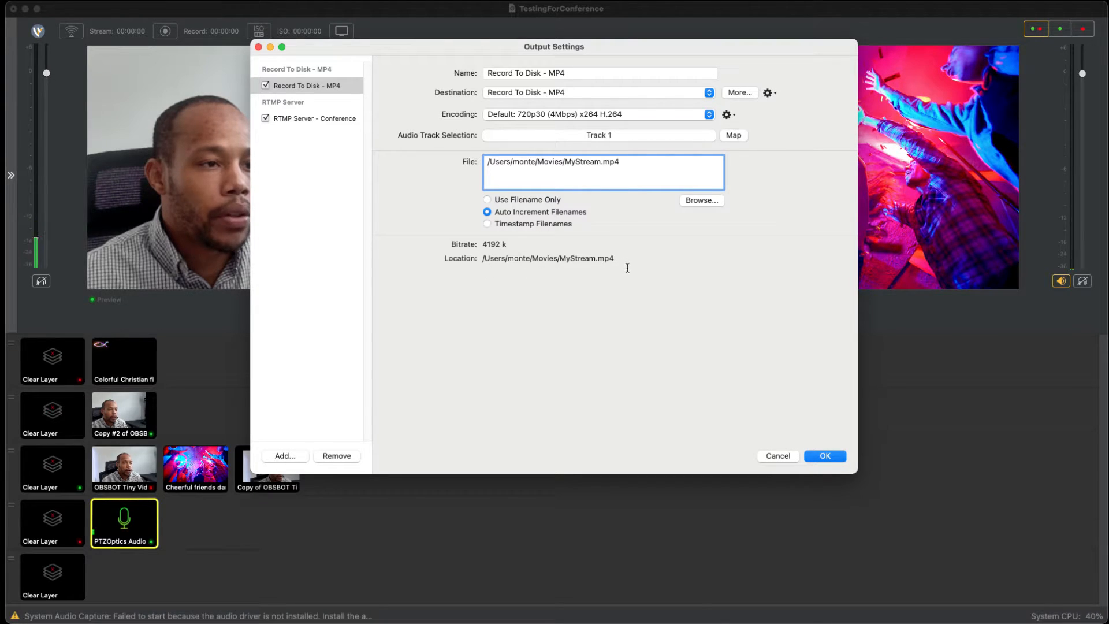
{"action": "left_click_drag", "start_coordinate": [628, 267], "coordinate": [382, 196]}
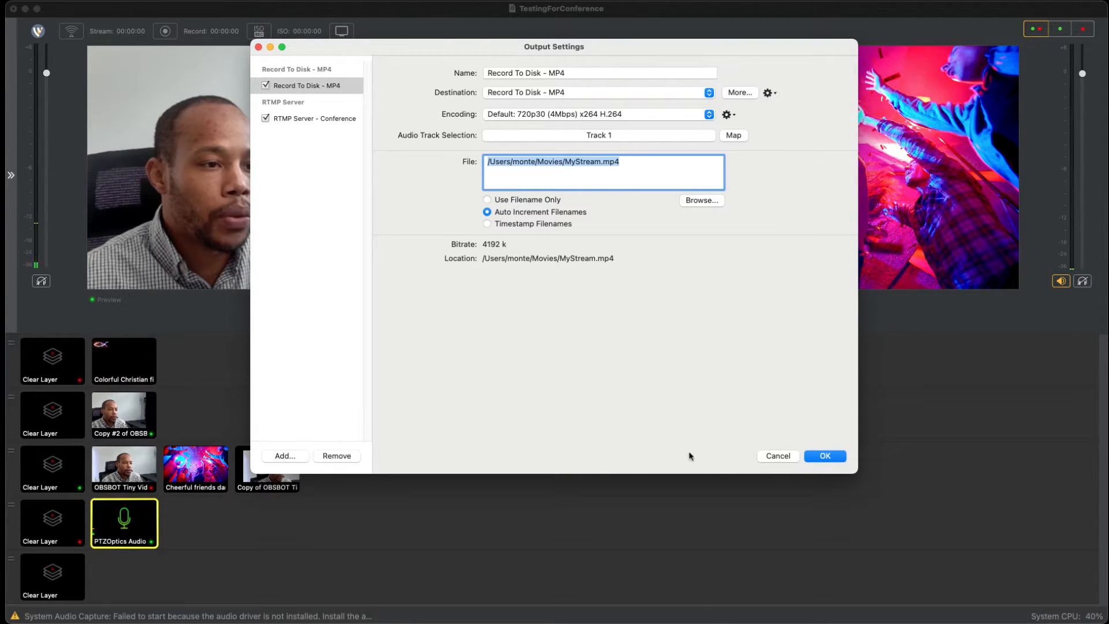
{"action": "key", "text": "Return"}
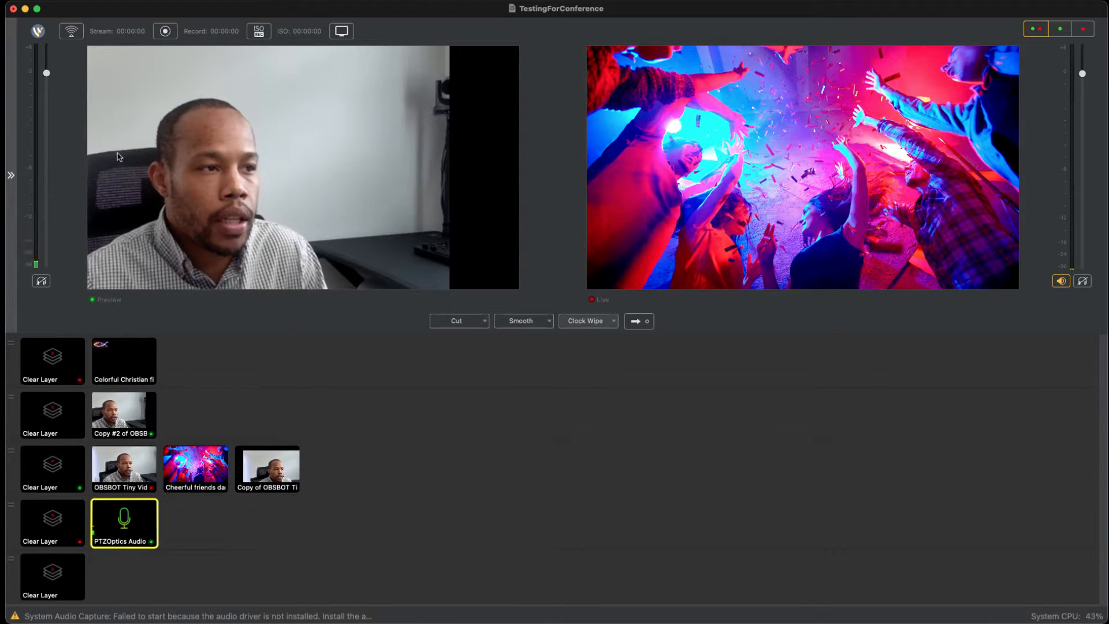
Step: Disable the RTMP Server - Conference output and add an output with Facebook Live as its destination
{"action": "left_click", "coordinate": [196, 67]}
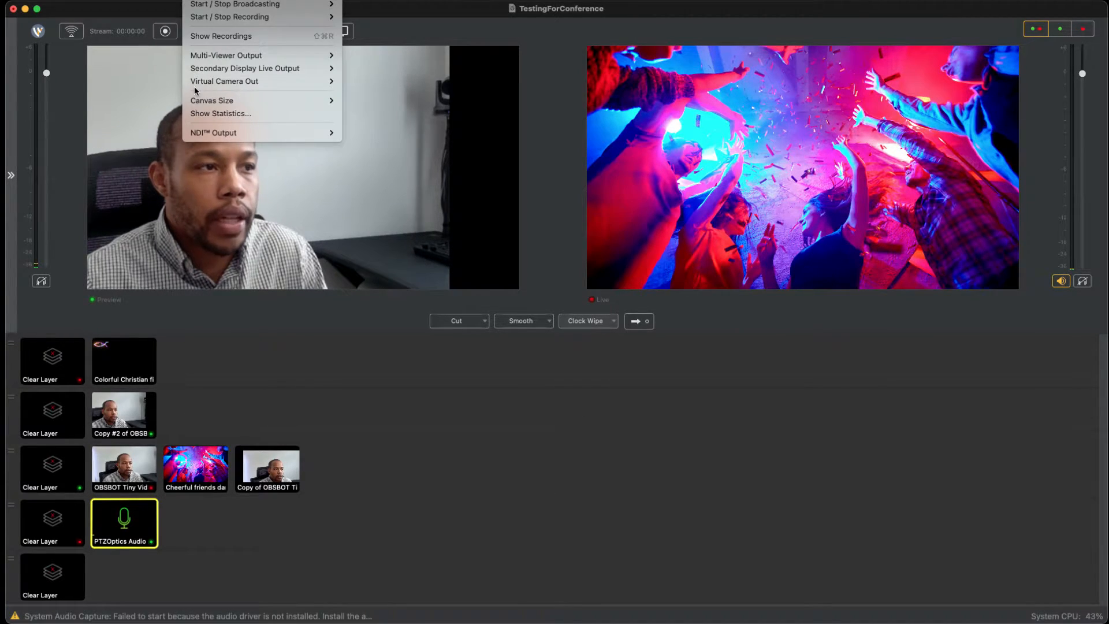
{"action": "left_click", "coordinate": [194, 88]}
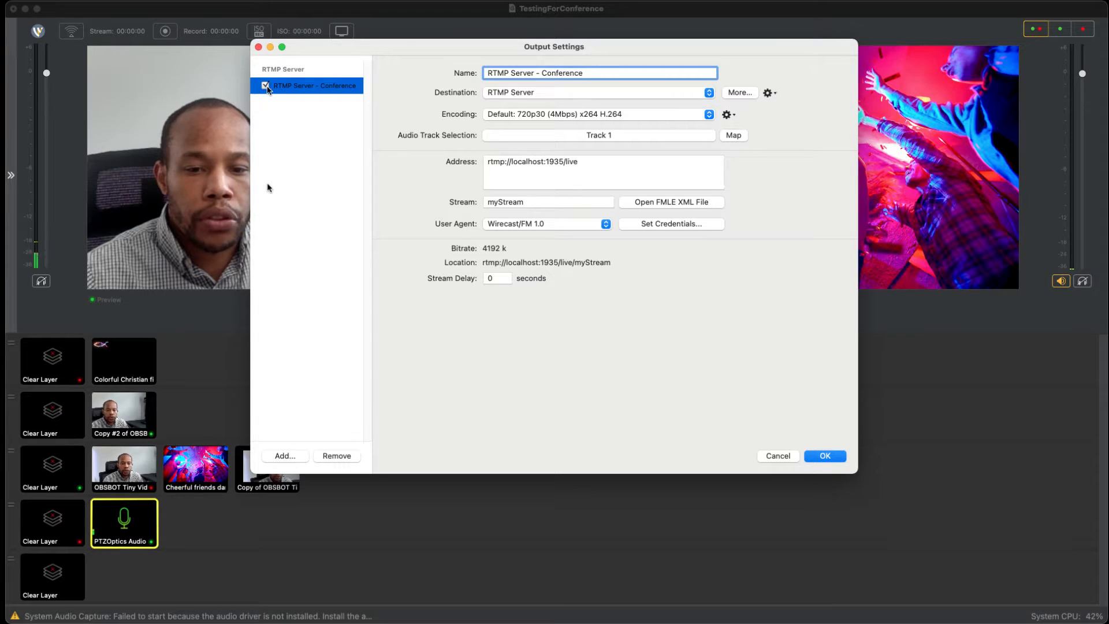
{"action": "left_click", "coordinate": [265, 86]}
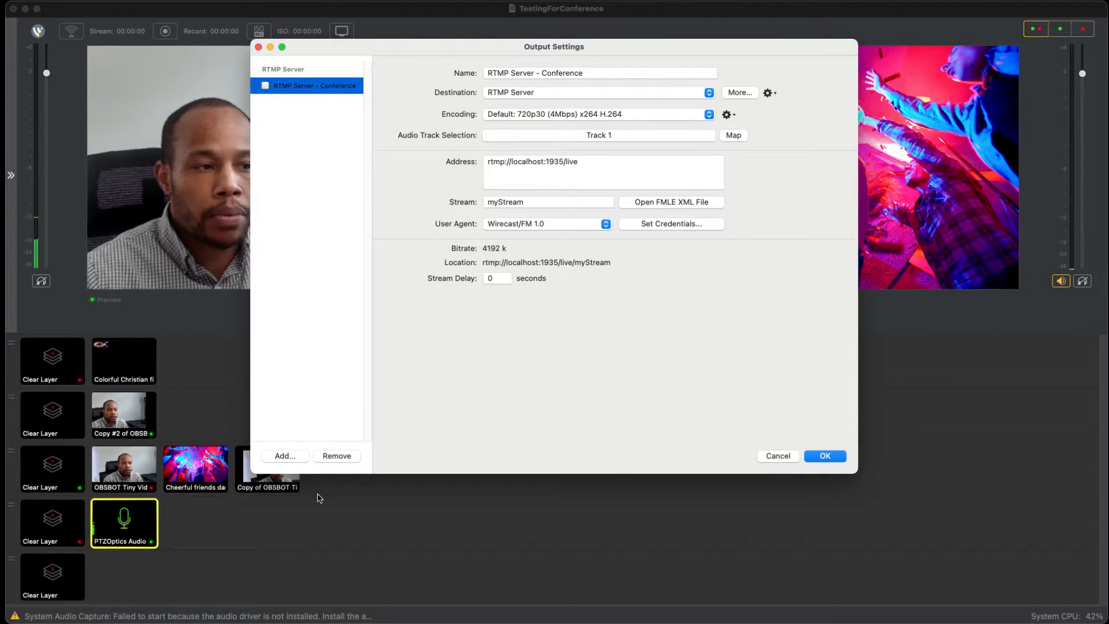
{"action": "left_click", "coordinate": [285, 456]}
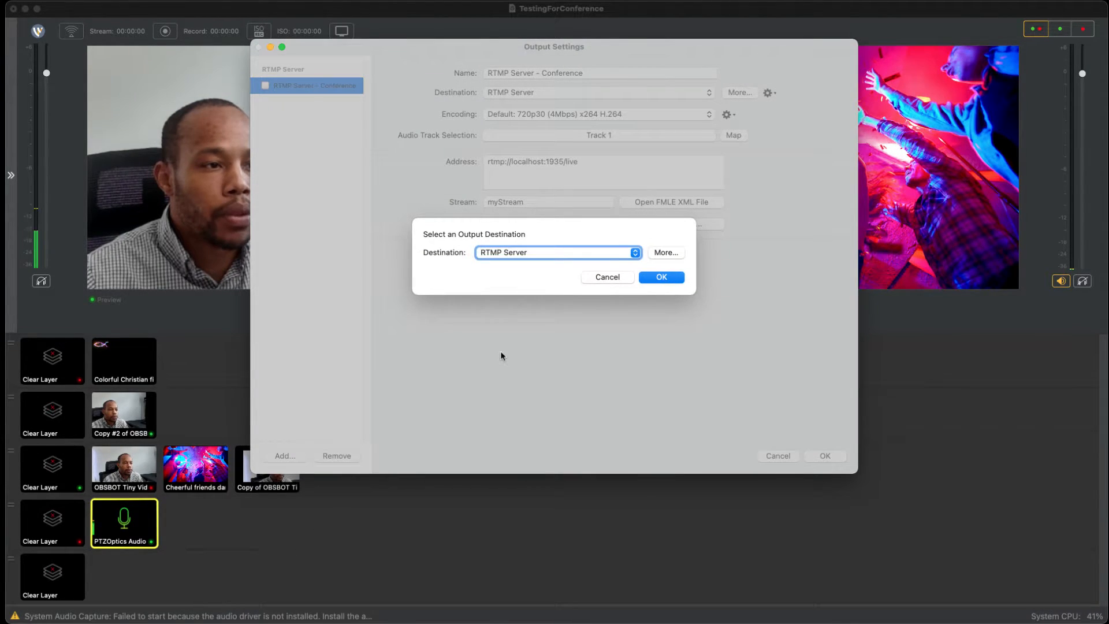
{"action": "left_click", "coordinate": [555, 252]}
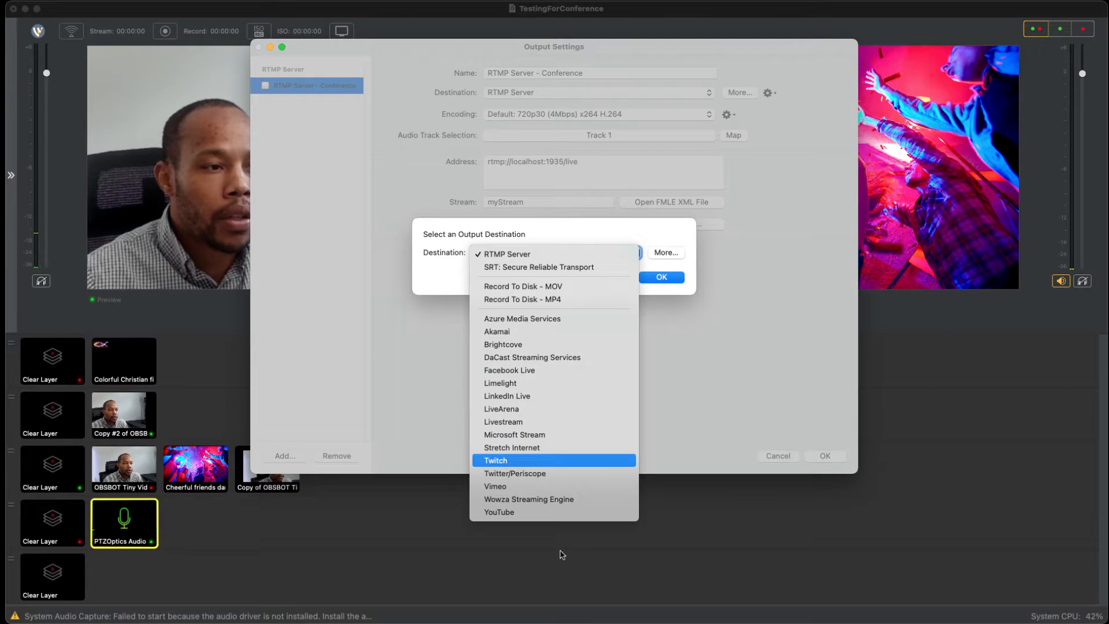
{"action": "left_click", "coordinate": [540, 370]}
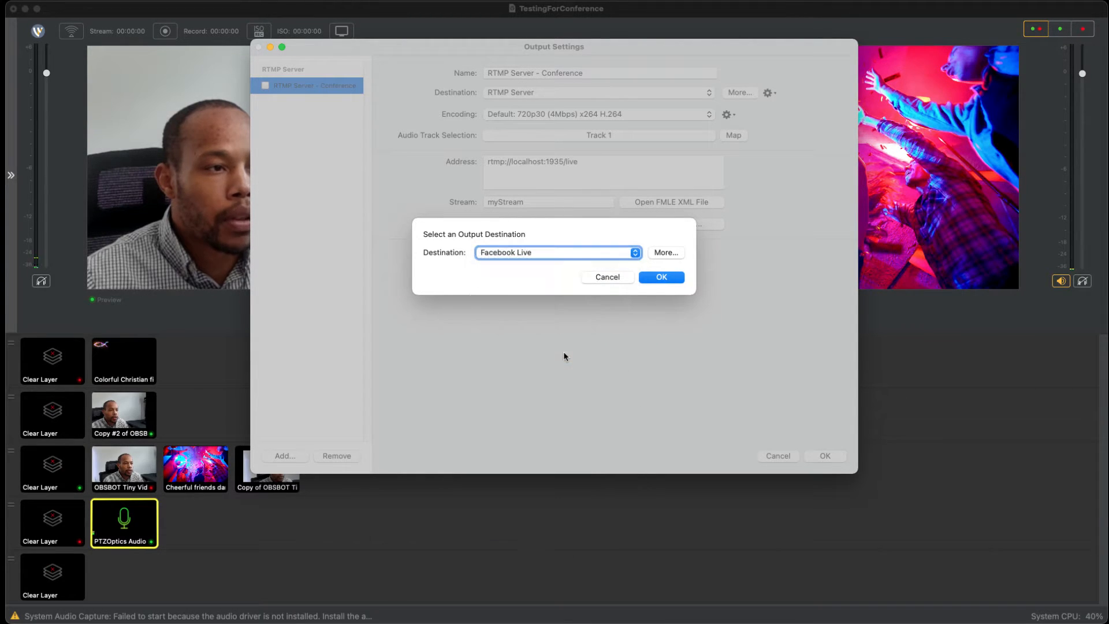
{"action": "key", "text": "Return"}
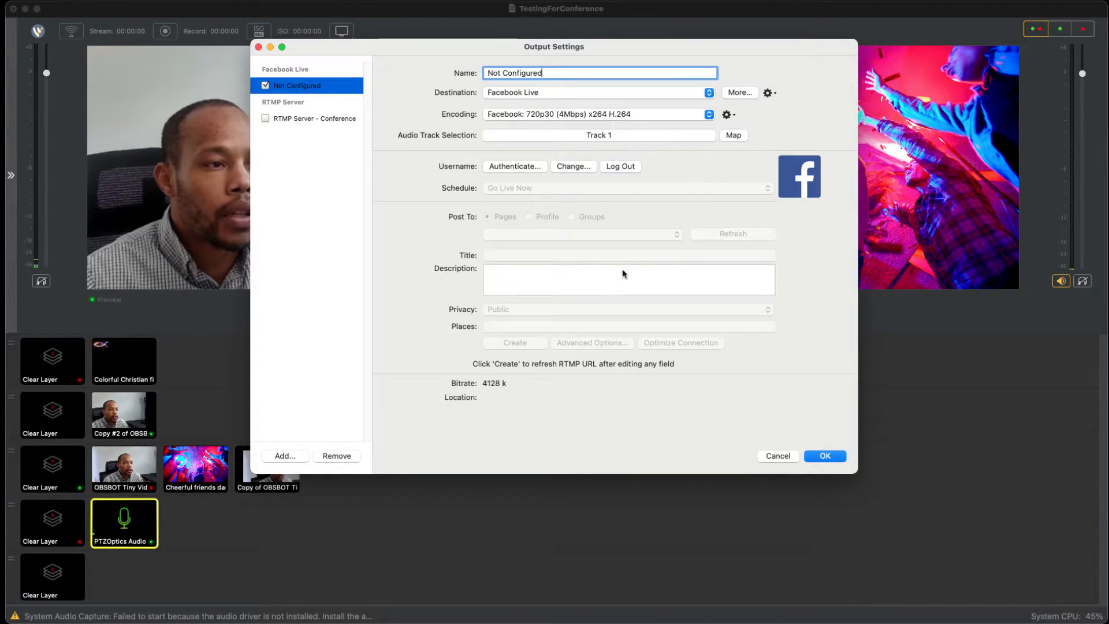
Step: Open the account login for the Facebook Live output, and cancel out of it and the output settings
{"action": "left_click", "coordinate": [515, 166]}
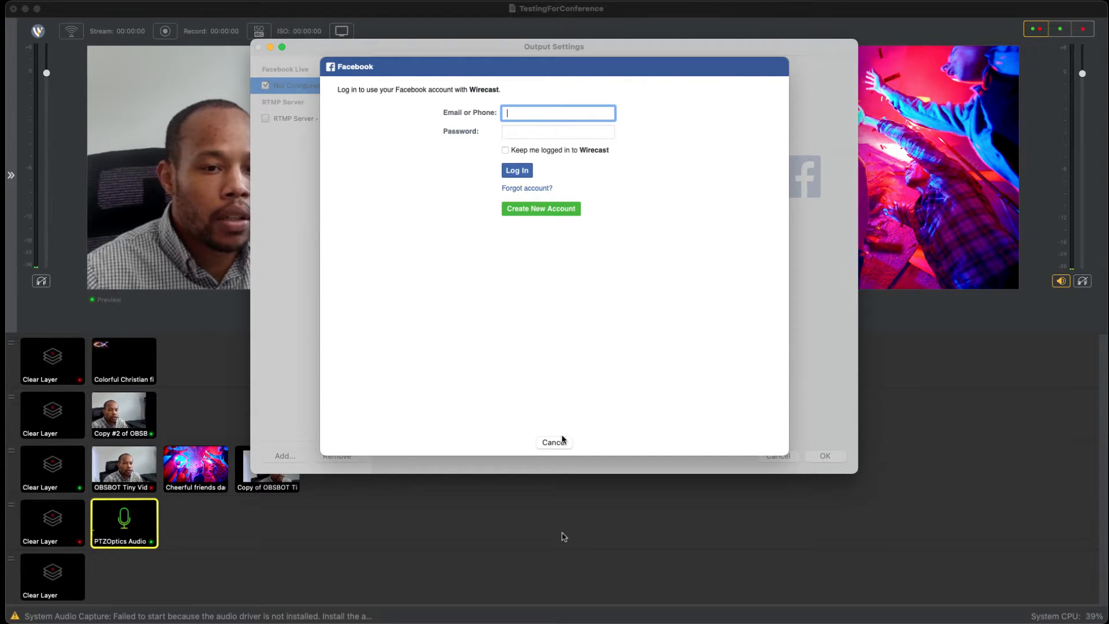
{"action": "left_click", "coordinate": [554, 442]}
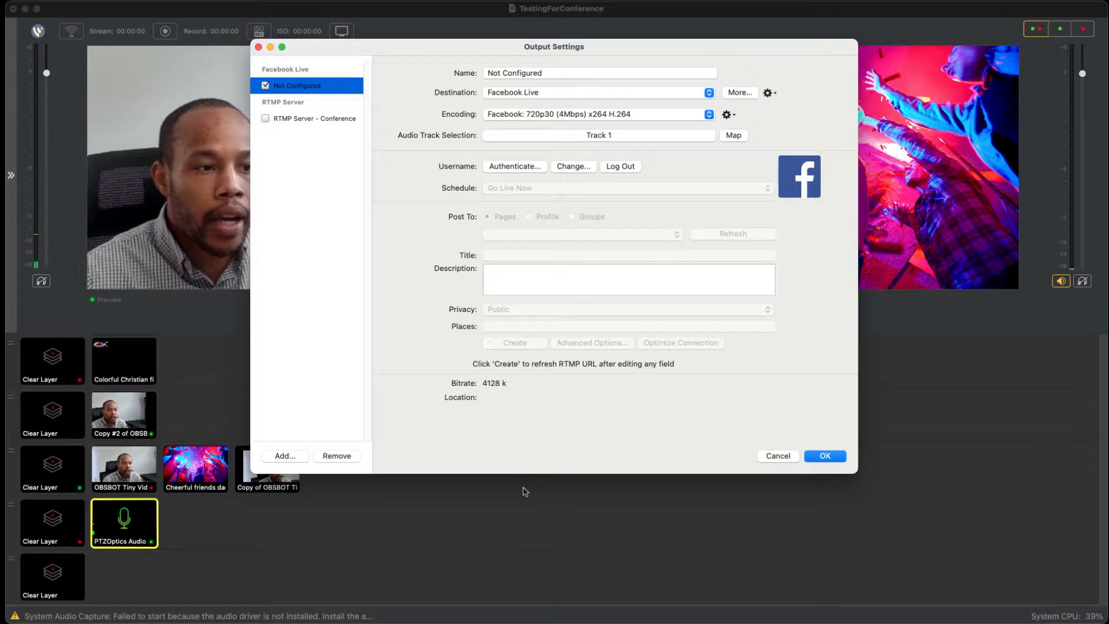
{"action": "key", "text": "Escape"}
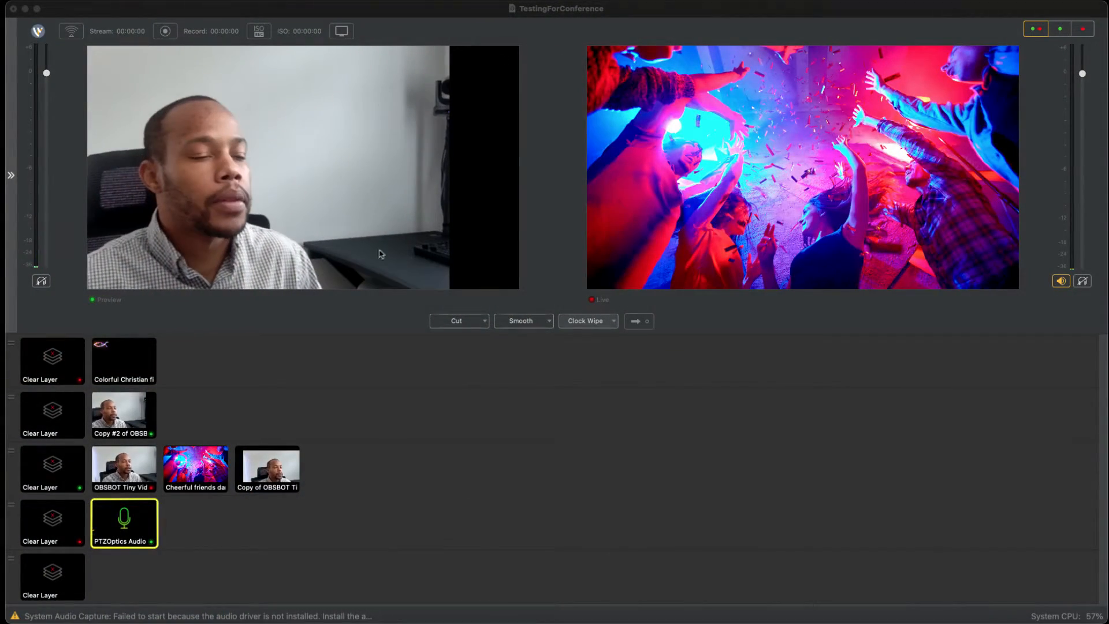
Step: Review the resolution options available for NDI Output
{"action": "left_click", "coordinate": [404, 442]}
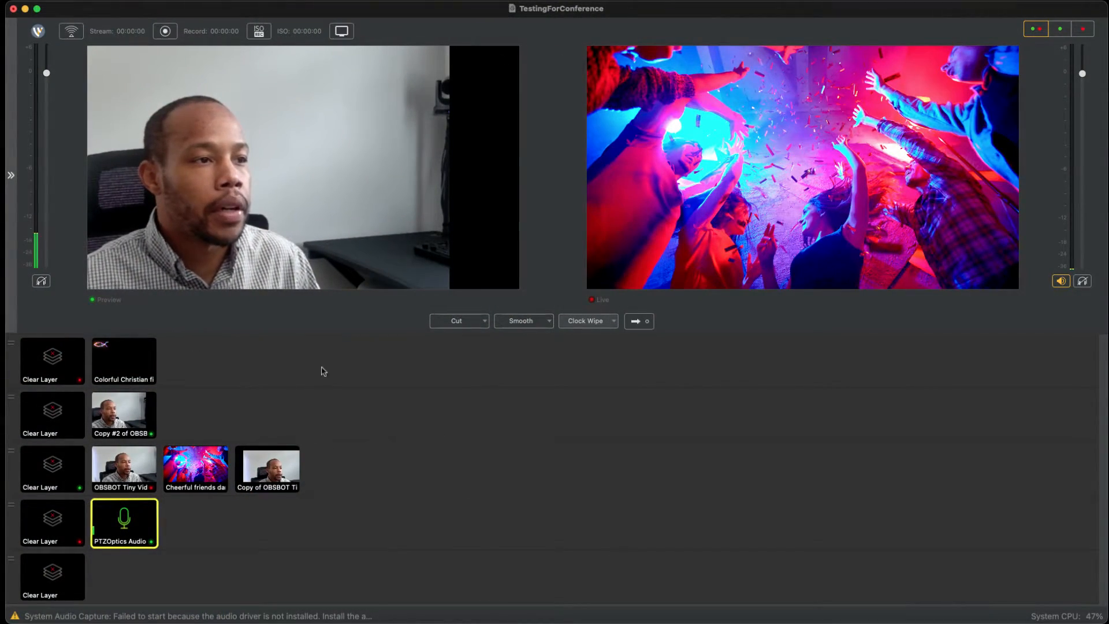
{"action": "left_click", "coordinate": [212, 70]}
{"action": "mouse_move", "coordinate": [231, 232]}
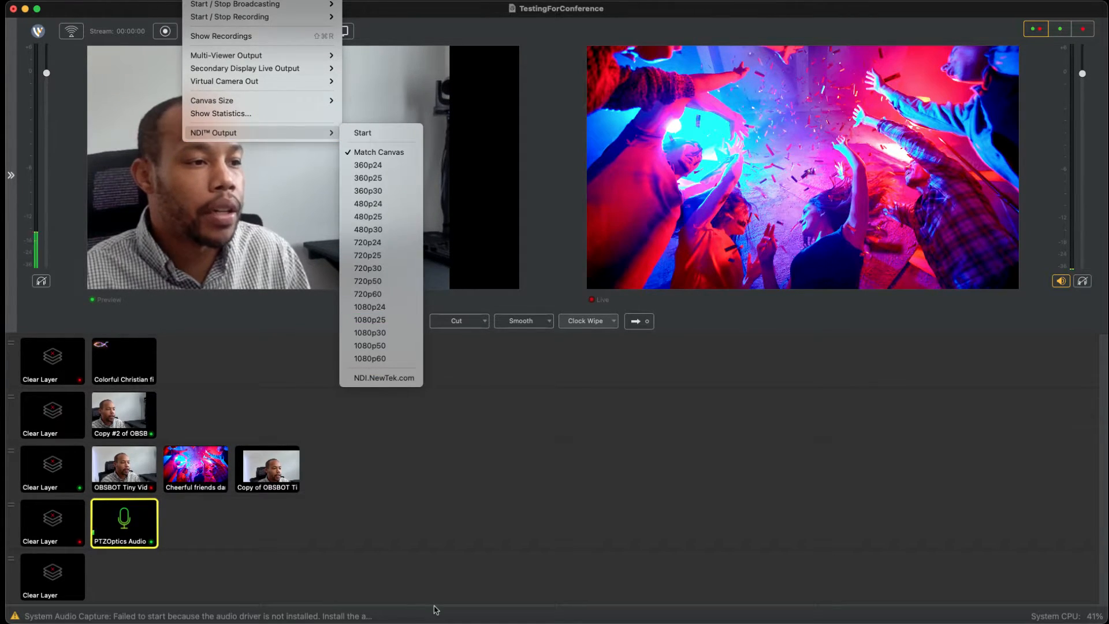
{"action": "left_click", "coordinate": [354, 572]}
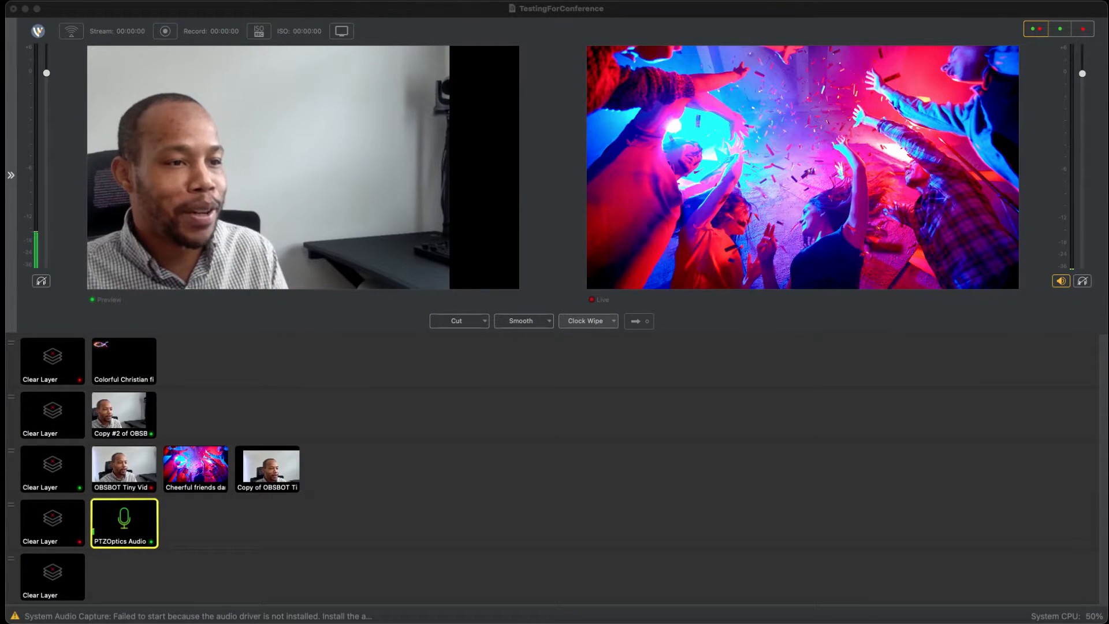
Step: Review the Virtual Camera Out options, including its resolutions, horizontal flip and virtual microphone
{"action": "left_click", "coordinate": [518, 141]}
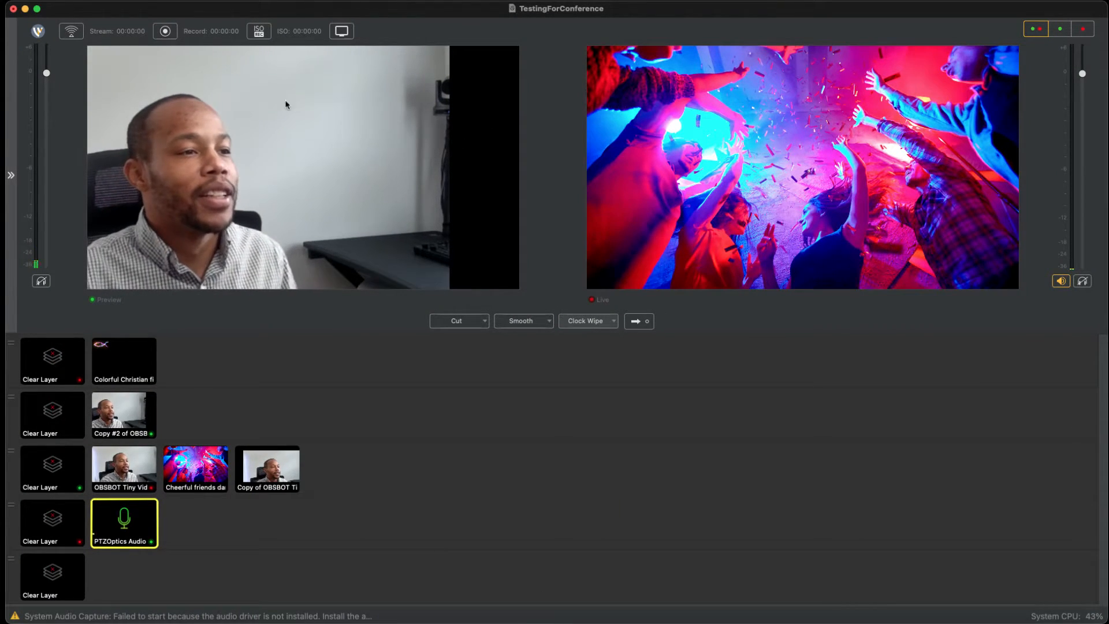
{"action": "left_click", "coordinate": [228, 75]}
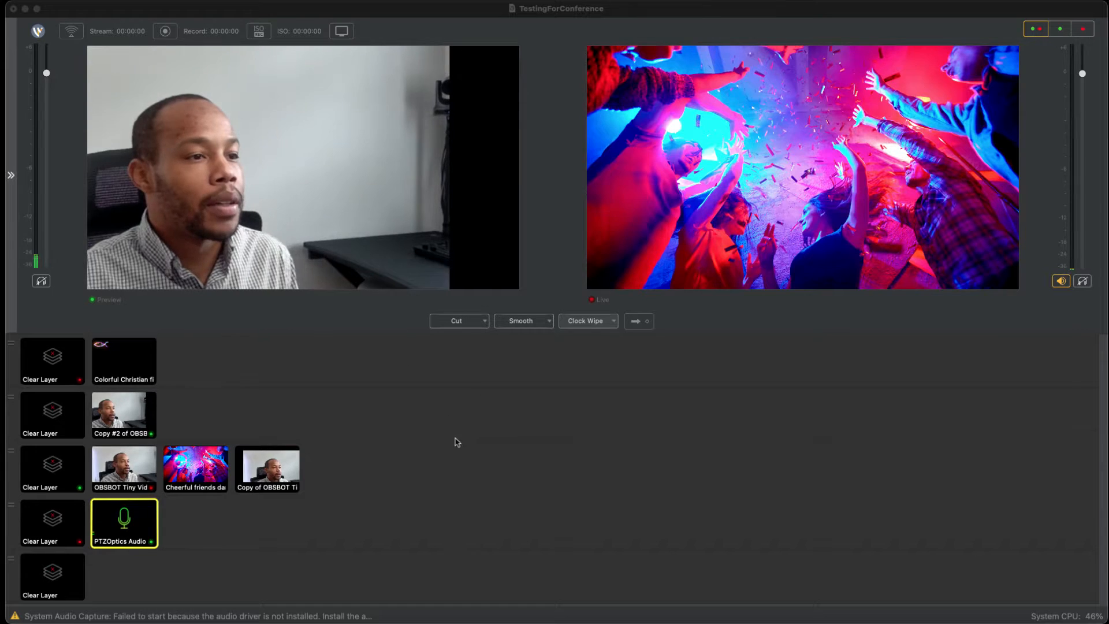
{"action": "left_click", "coordinate": [521, 298]}
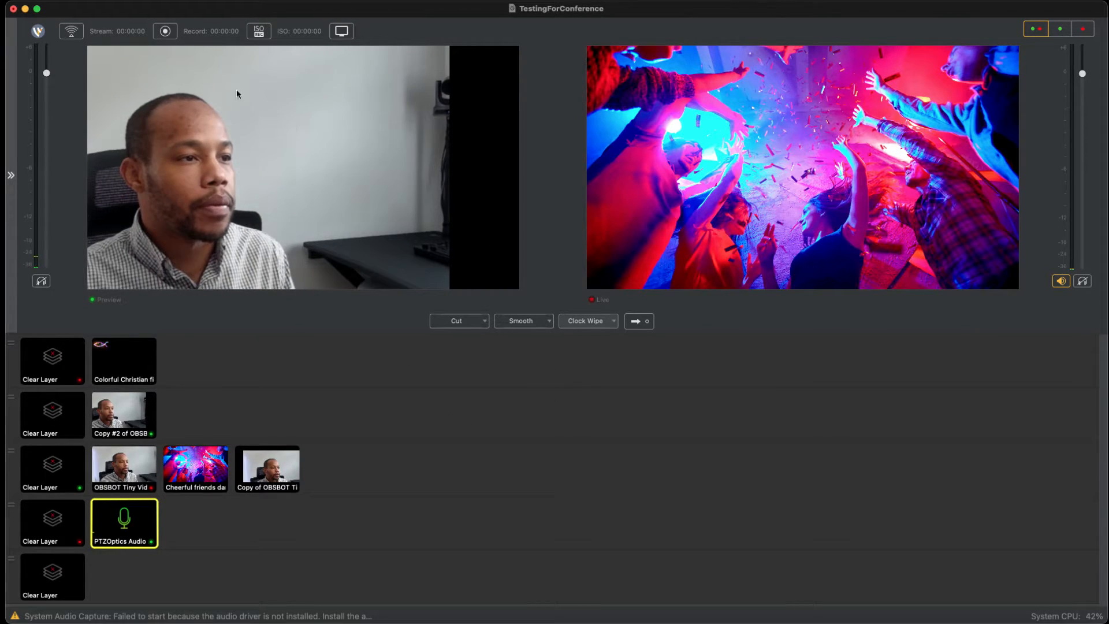
{"action": "left_click", "coordinate": [198, 1]}
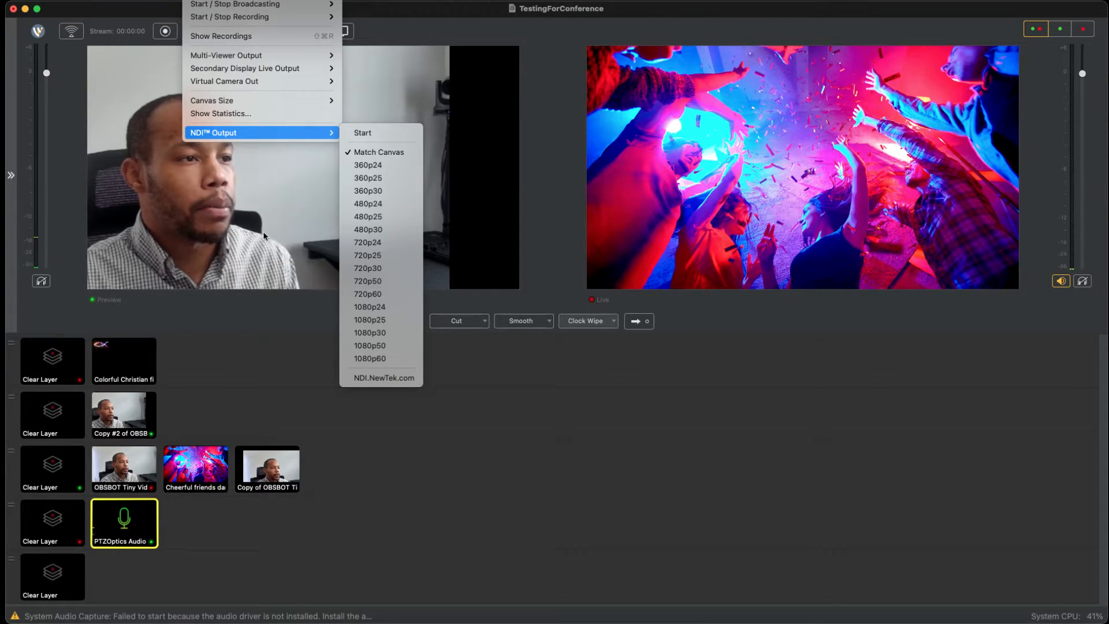
{"action": "mouse_move", "coordinate": [265, 193]}
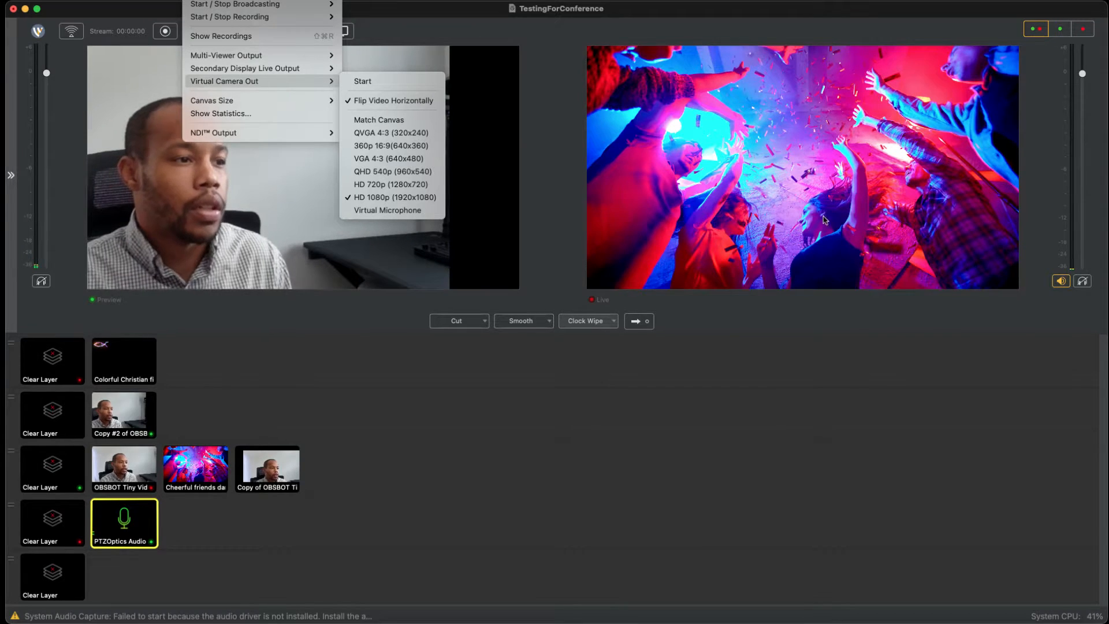
{"action": "left_click", "coordinate": [512, 476]}
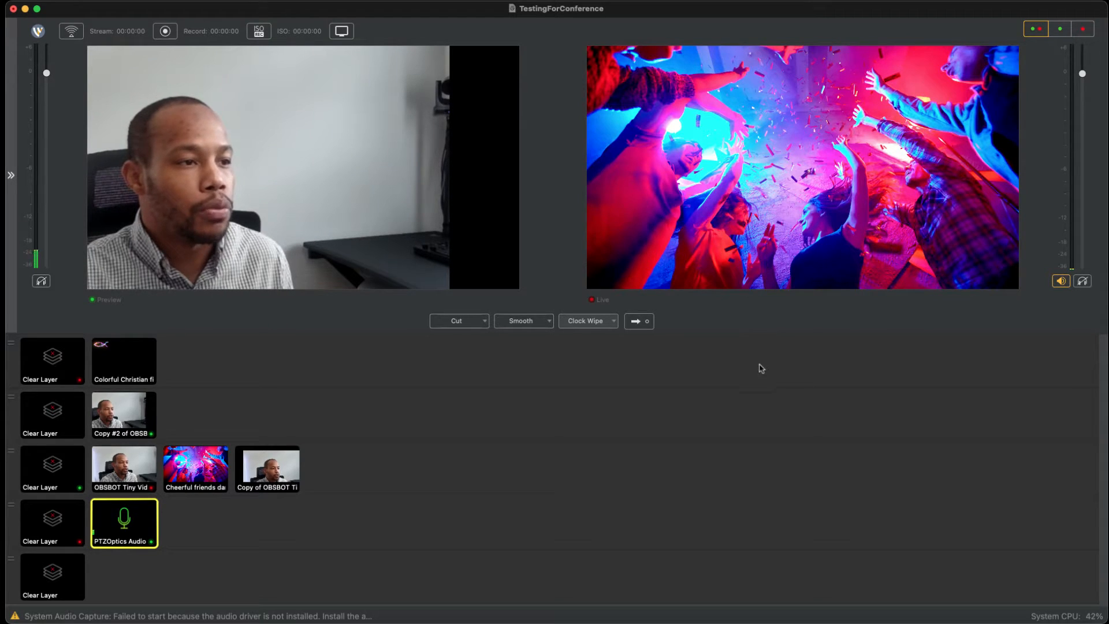
Step: Take the OBSBOT Tiny video shot live, and move the Colorful Christian fish image to the frame's upper-right corner and take it live
{"action": "left_click", "coordinate": [268, 469]}
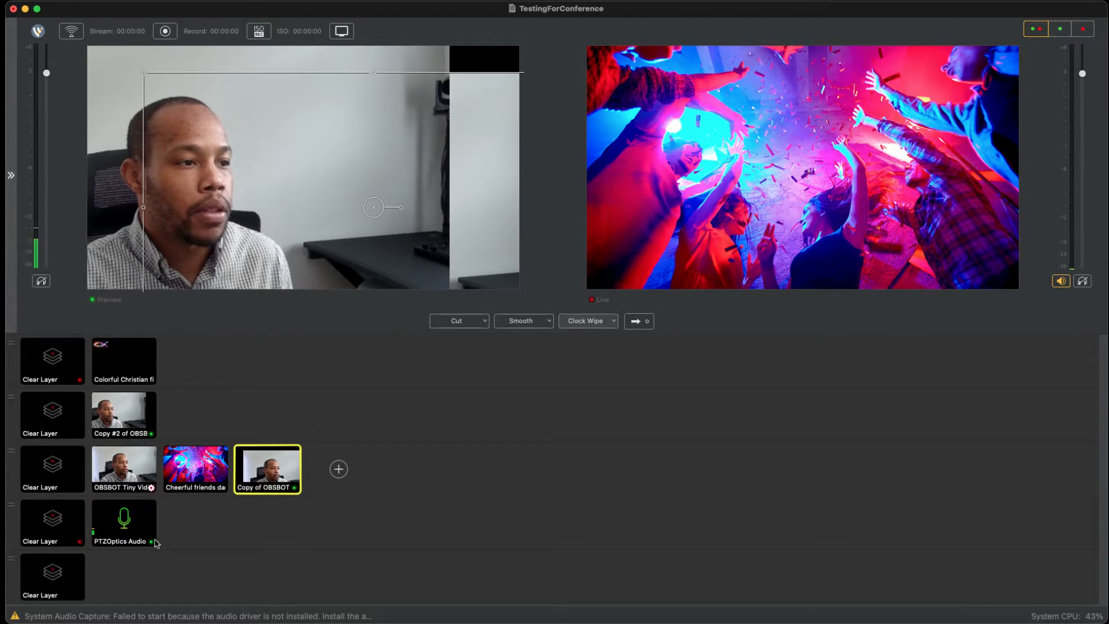
{"action": "left_click", "coordinate": [130, 473]}
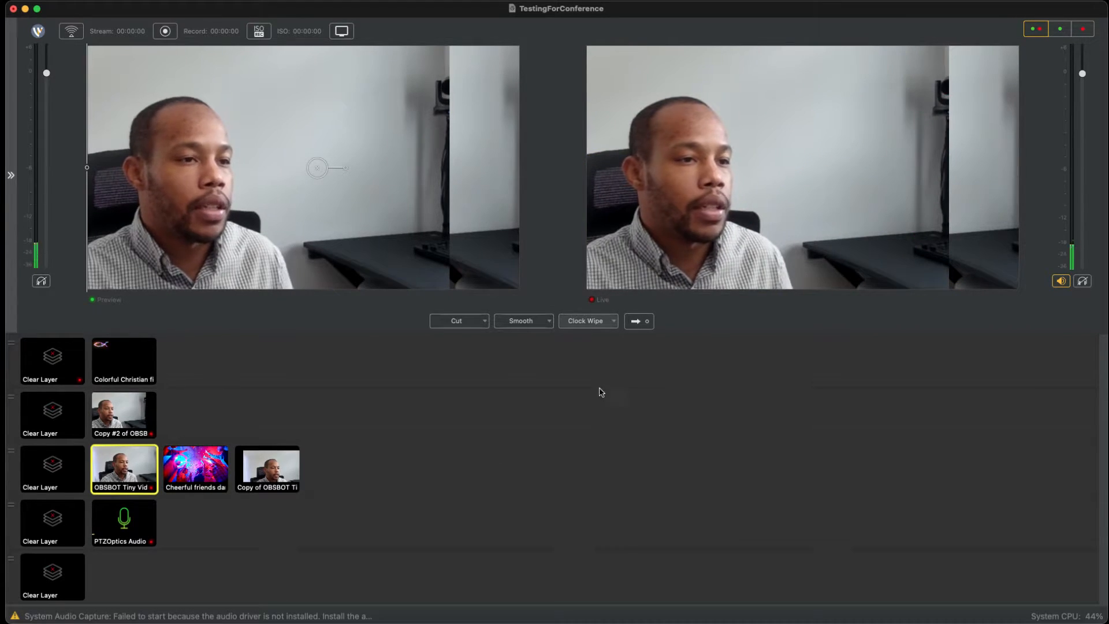
{"action": "left_click", "coordinate": [124, 361]}
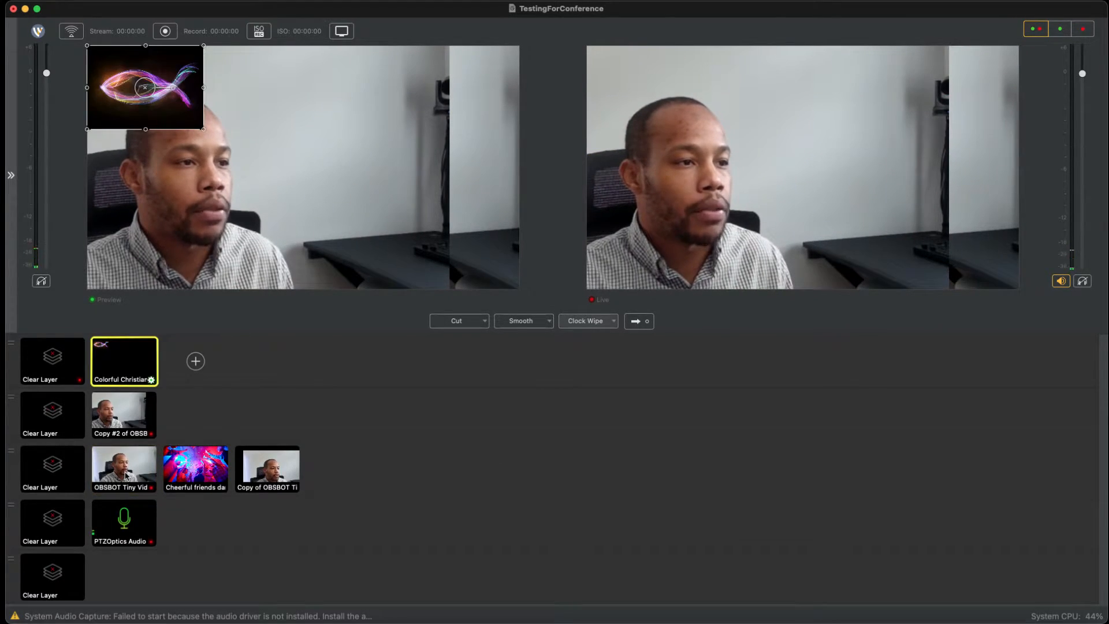
{"action": "left_click_drag", "start_coordinate": [166, 211], "coordinate": [484, 211]}
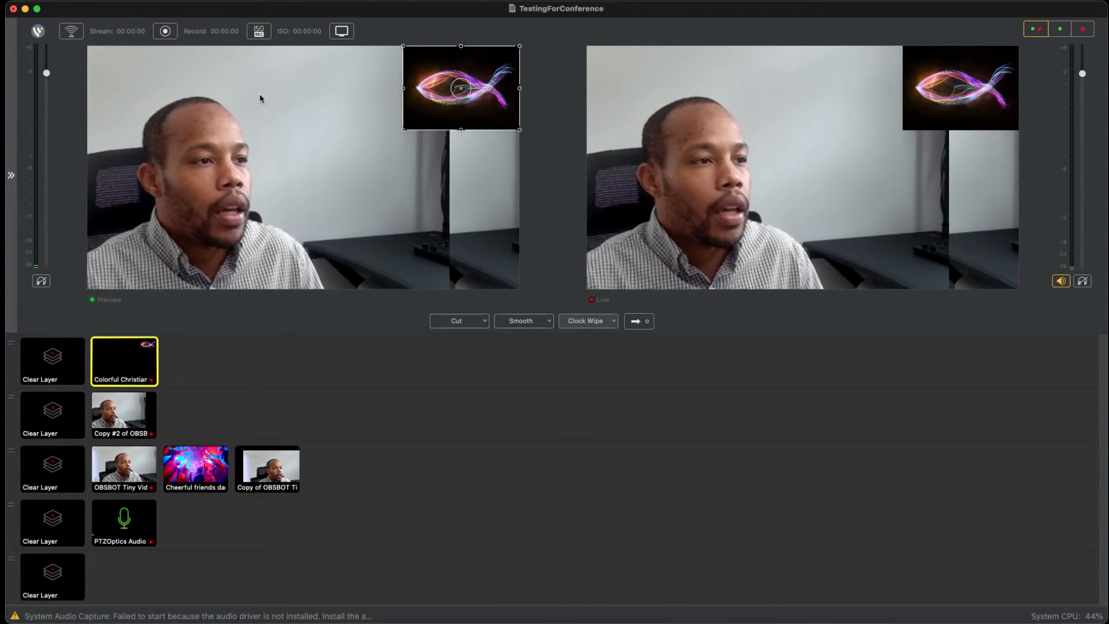
Step: Review the display options for live and preview, layer zoom, layer navigation and full screen
{"action": "key", "text": "super+Tab"}
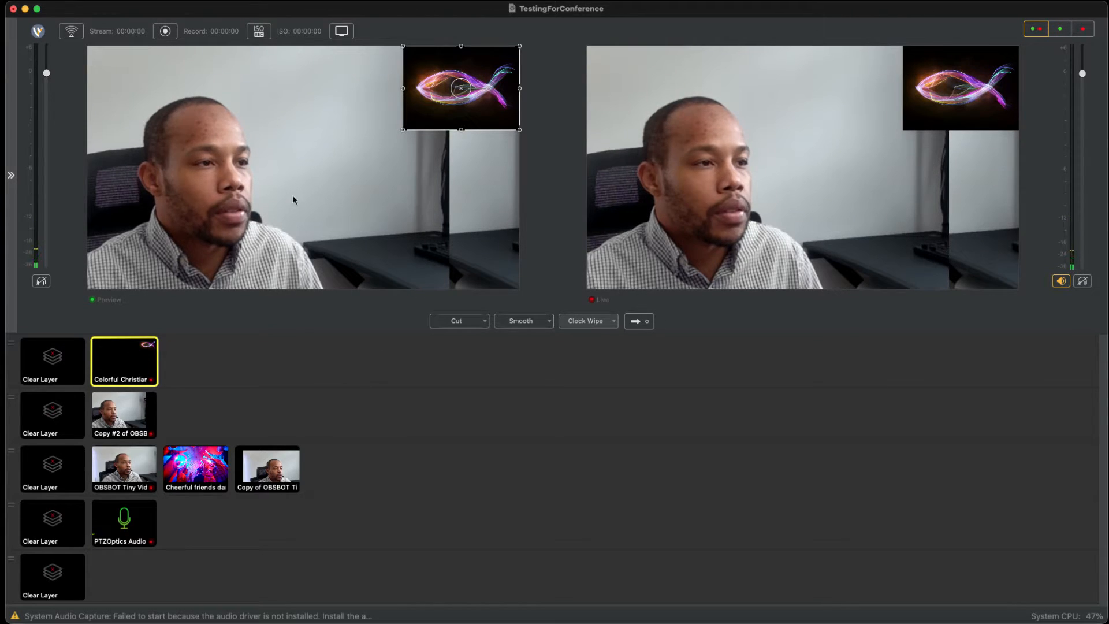
{"action": "right_click", "coordinate": [241, 64]}
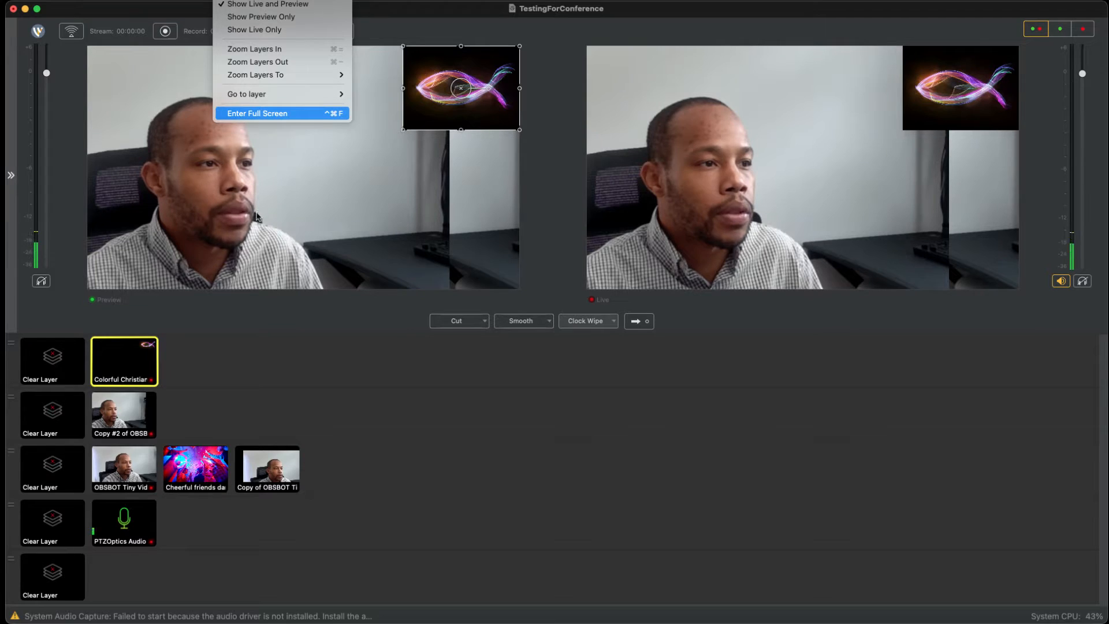
{"action": "mouse_move", "coordinate": [258, 75]}
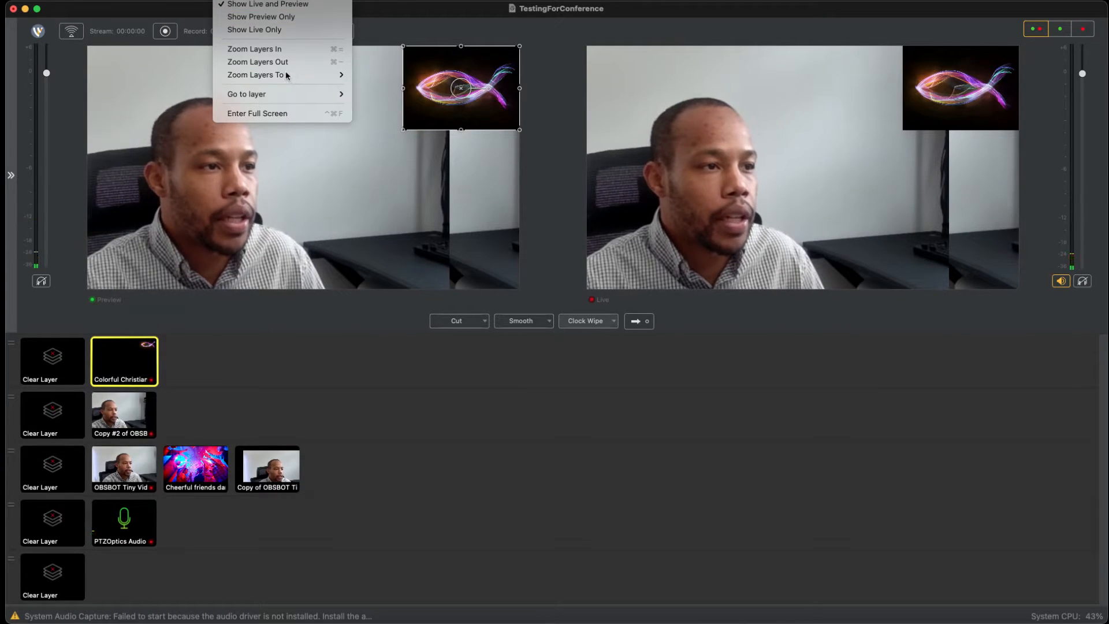
Step: Review the ISO recording and replay options, including replay shot creation and configuration
{"action": "mouse_move", "coordinate": [278, 0]}
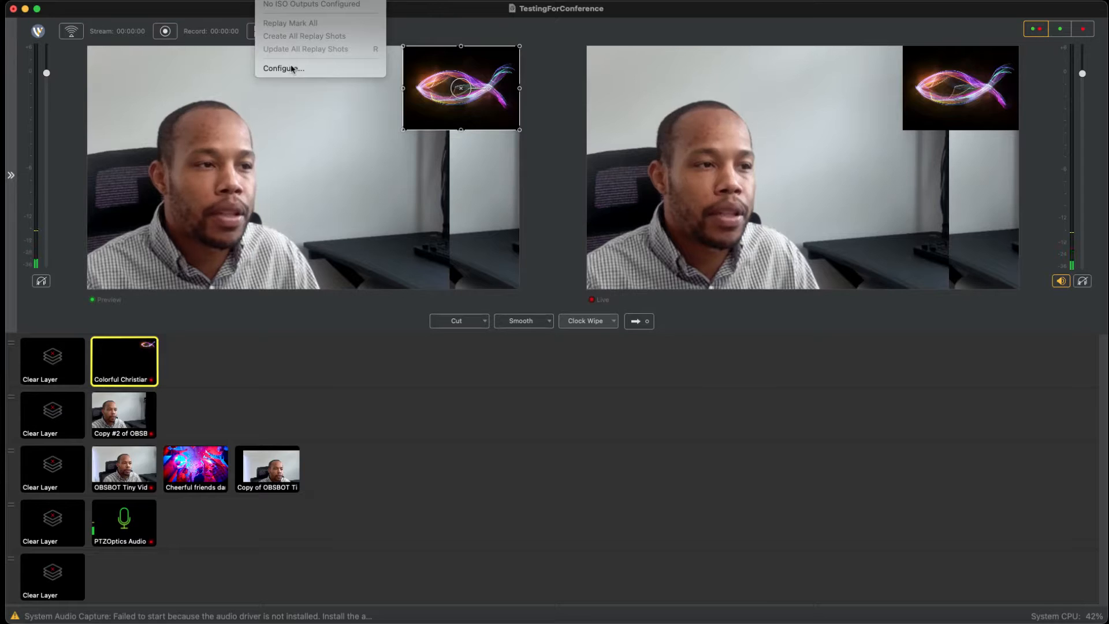
{"action": "left_click", "coordinate": [338, 73]}
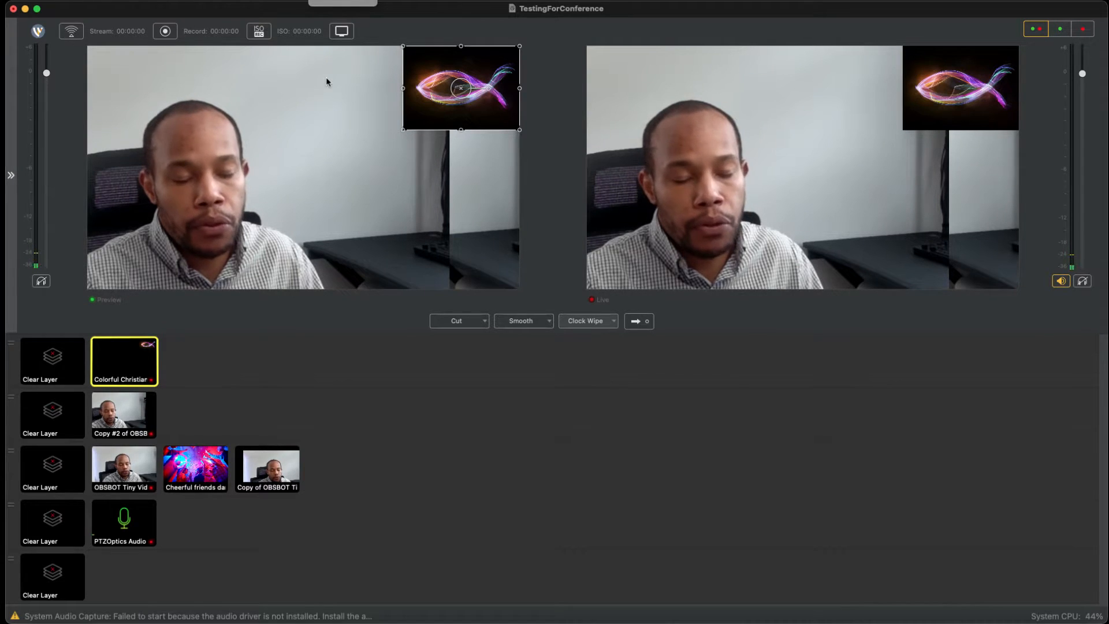
{"action": "mouse_move", "coordinate": [342, 93]}
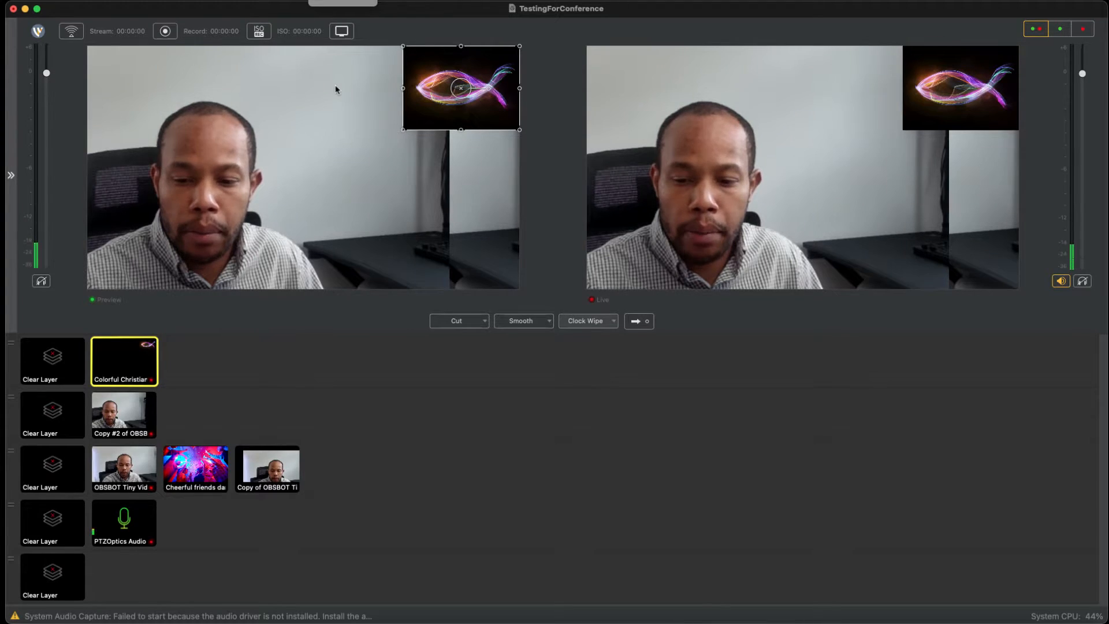
Step: Review the available tool windows, including Audio Mixer, PTZ Controller, USB Devices and Rendezvous Dashboard, and dismiss the list
{"action": "left_click", "coordinate": [350, 3]}
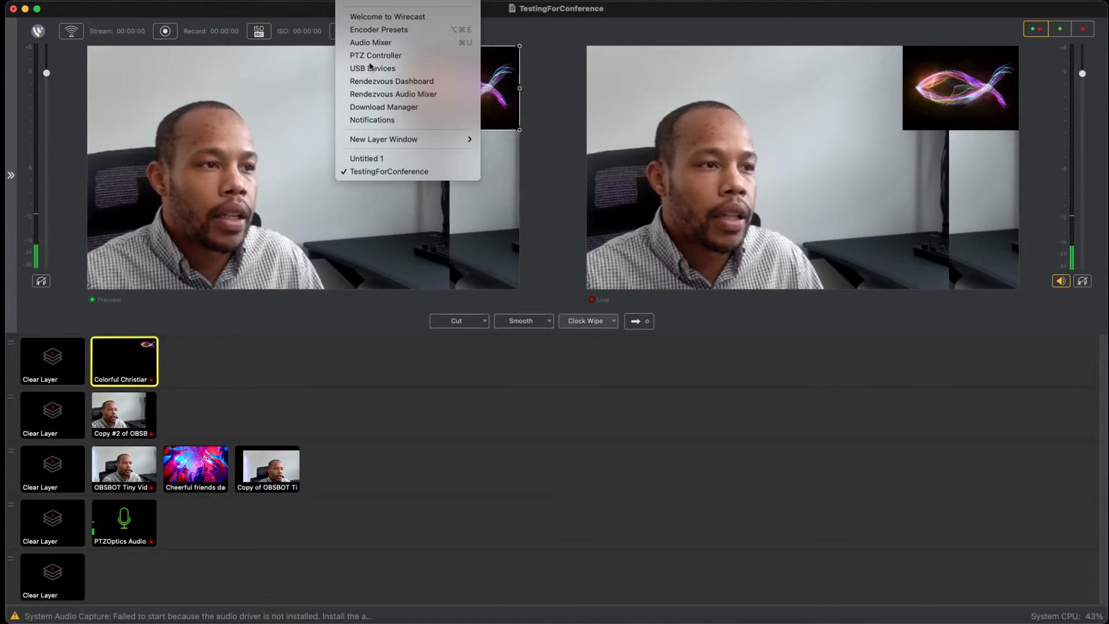
{"action": "key", "text": "Down"}
{"action": "key", "text": "Down"}
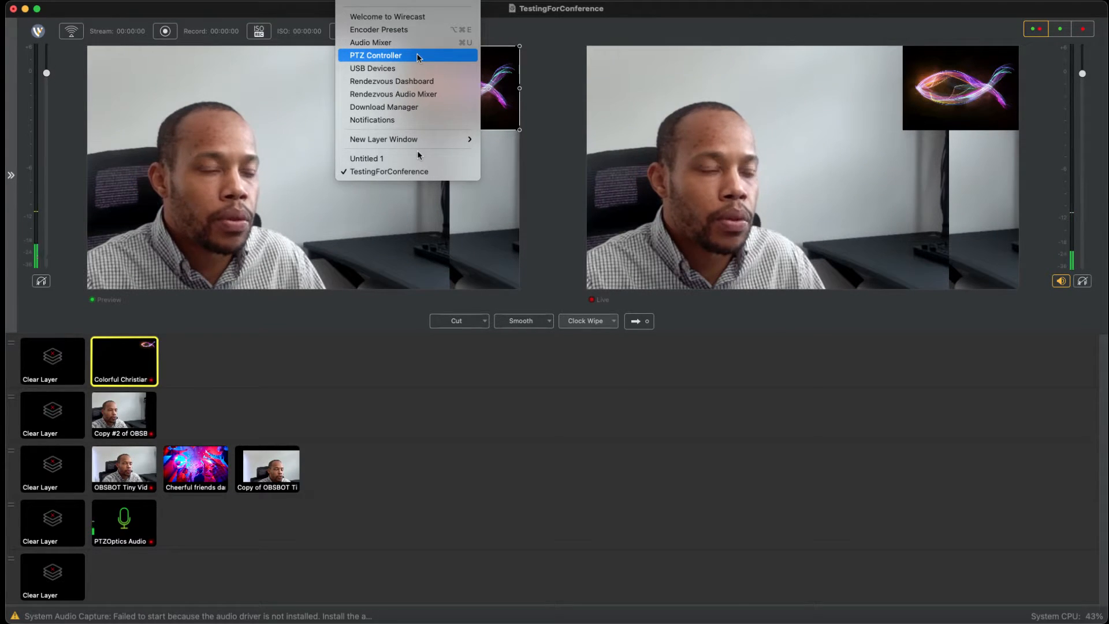
{"action": "key", "text": "Down"}
{"action": "key", "text": "Up"}
{"action": "key", "text": "Up"}
{"action": "key", "text": "Up"}
{"action": "key", "text": "Up"}
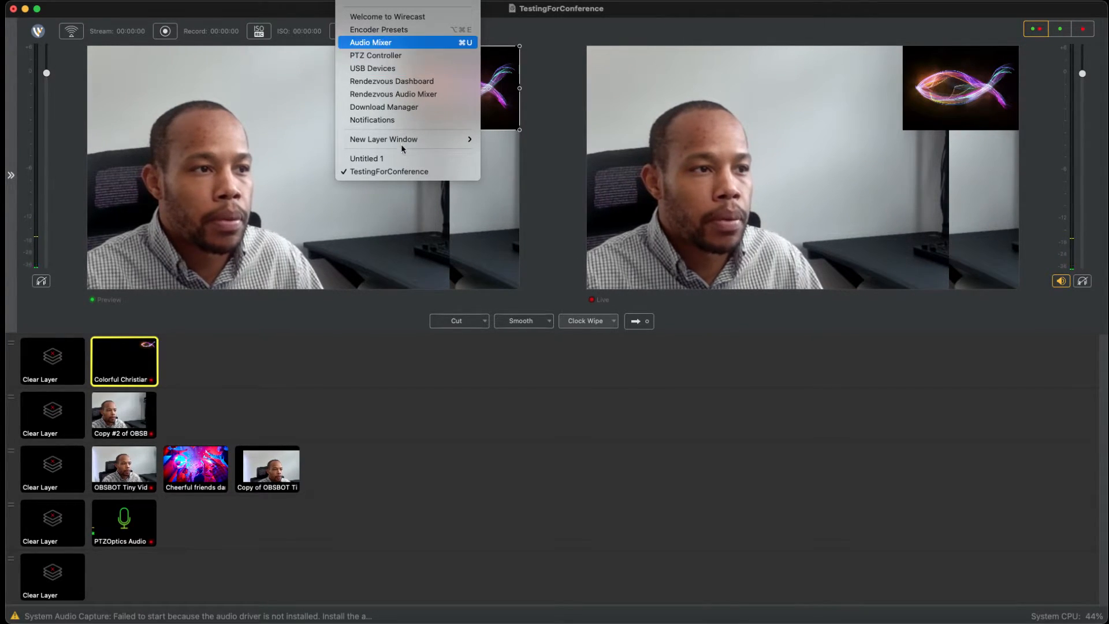
{"action": "key", "text": "Up"}
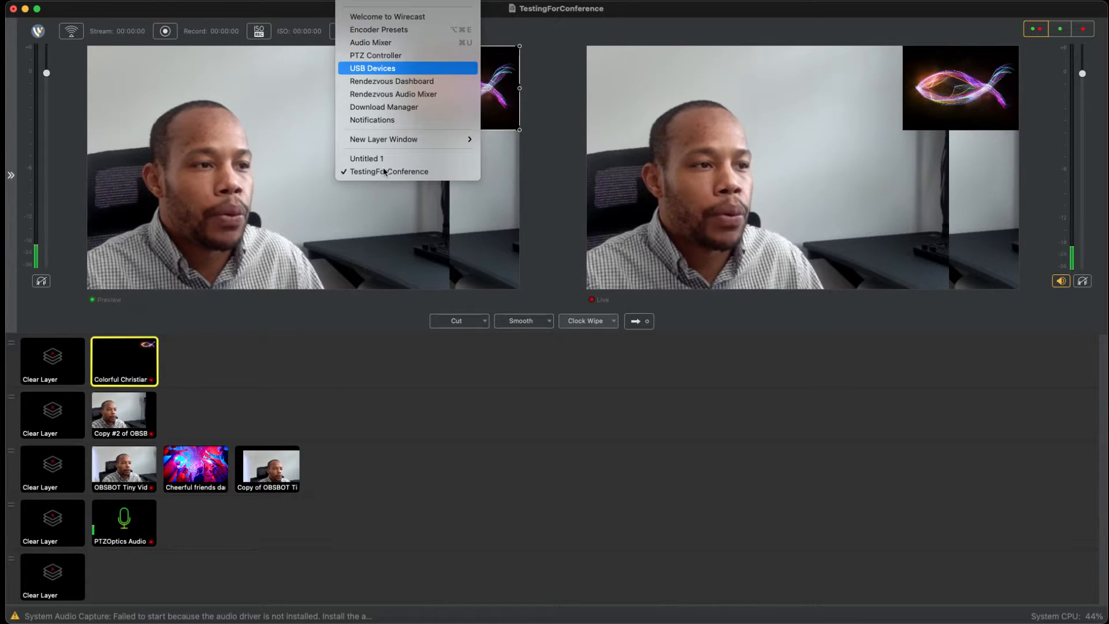
{"action": "key", "text": "Up"}
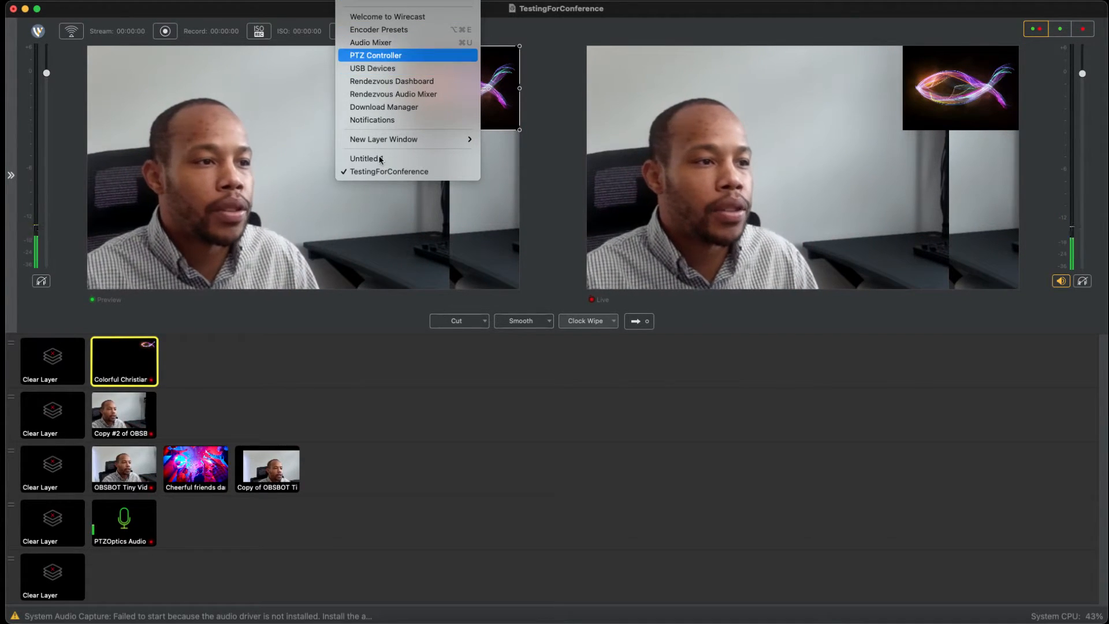
{"action": "key", "text": "Down"}
{"action": "key", "text": "Down"}
{"action": "key", "text": "Down"}
{"action": "key", "text": "Down"}
{"action": "key", "text": "Up"}
{"action": "key", "text": "Up"}
{"action": "key", "text": "Up"}
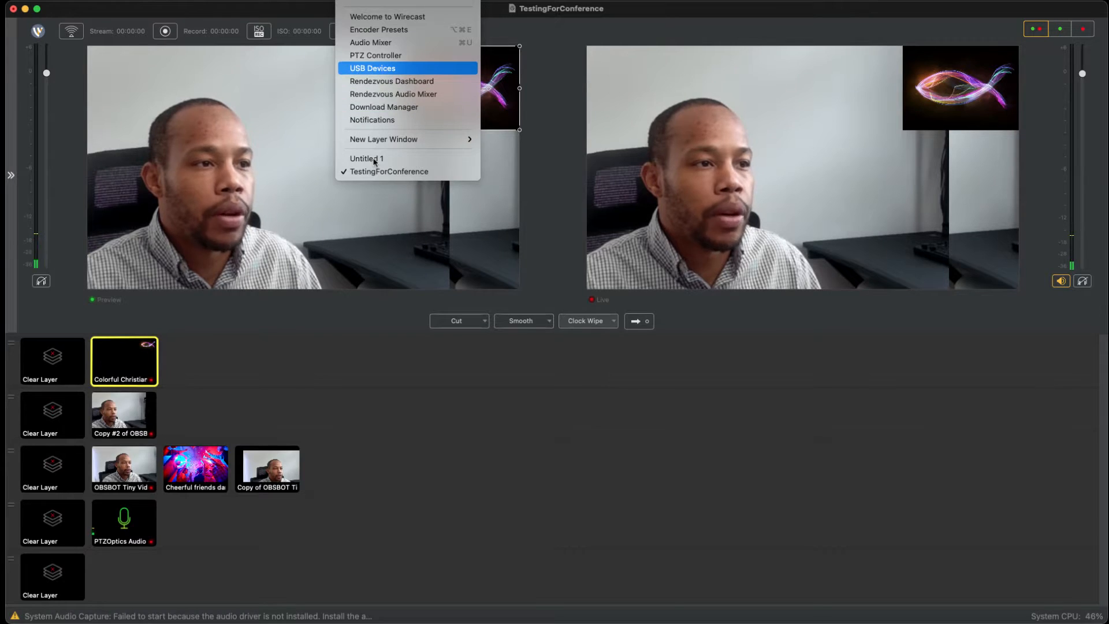
{"action": "key", "text": "Up"}
{"action": "left_click", "coordinate": [585, 88]}
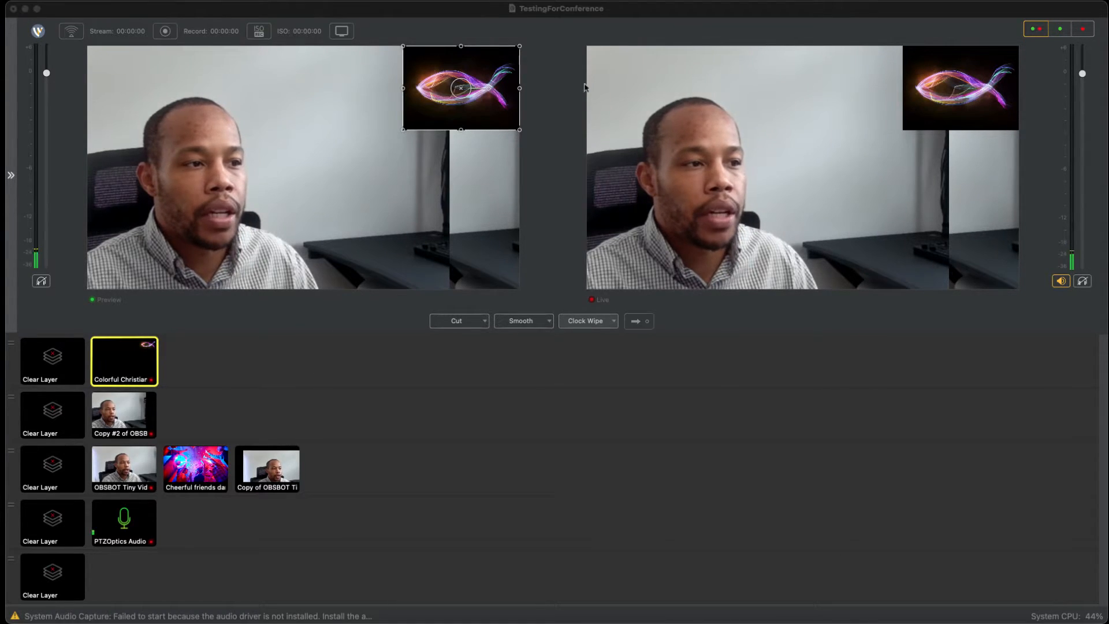
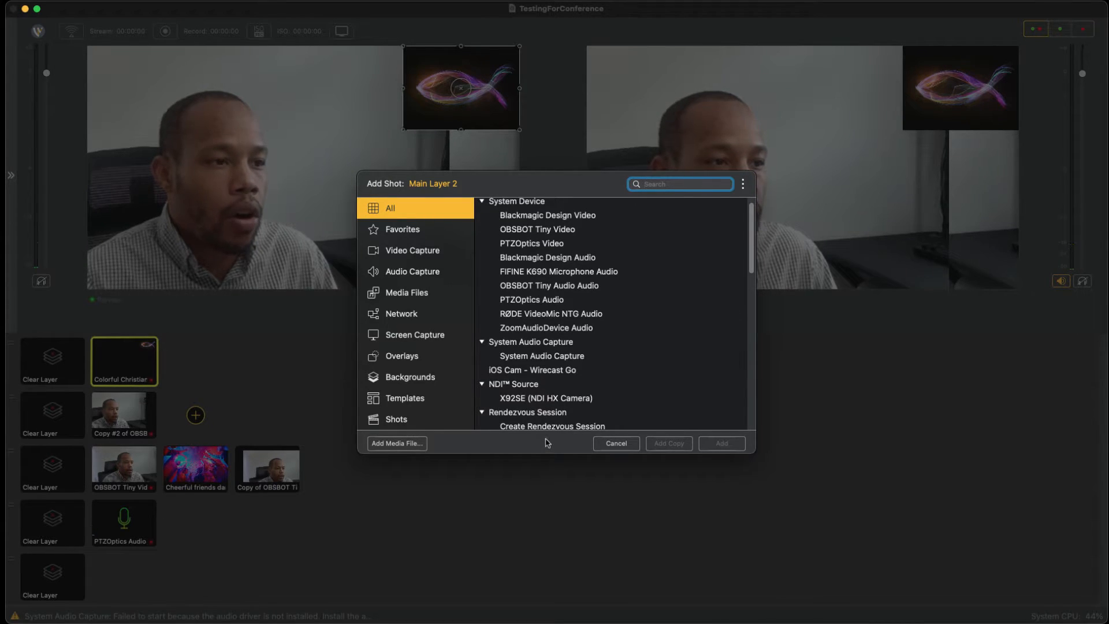
Step: Examine the capture and network sources that can be added to Main Layer 2, including Web Page, Remote Desktop Presenter and Screen Capture
{"action": "scroll", "coordinate": [548, 344], "scroll_direction": "down", "scroll_amount": 2}
{"action": "scroll", "coordinate": [547, 358], "scroll_direction": "down", "scroll_amount": 3}
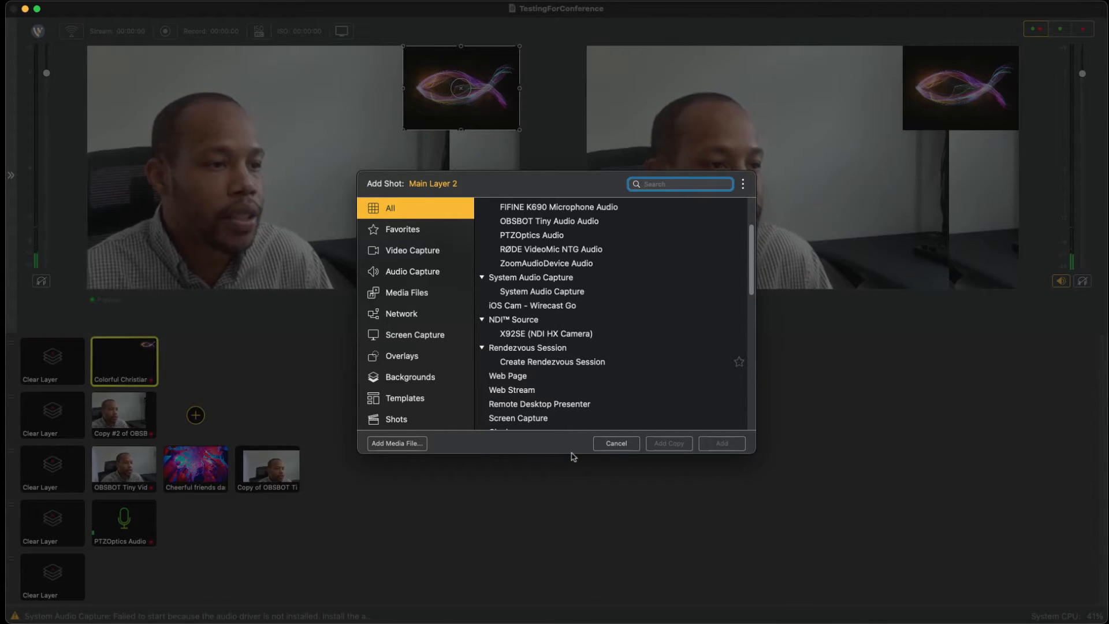
{"action": "scroll", "coordinate": [570, 453], "scroll_direction": "down", "scroll_amount": 1}
{"action": "left_click", "coordinate": [517, 362]}
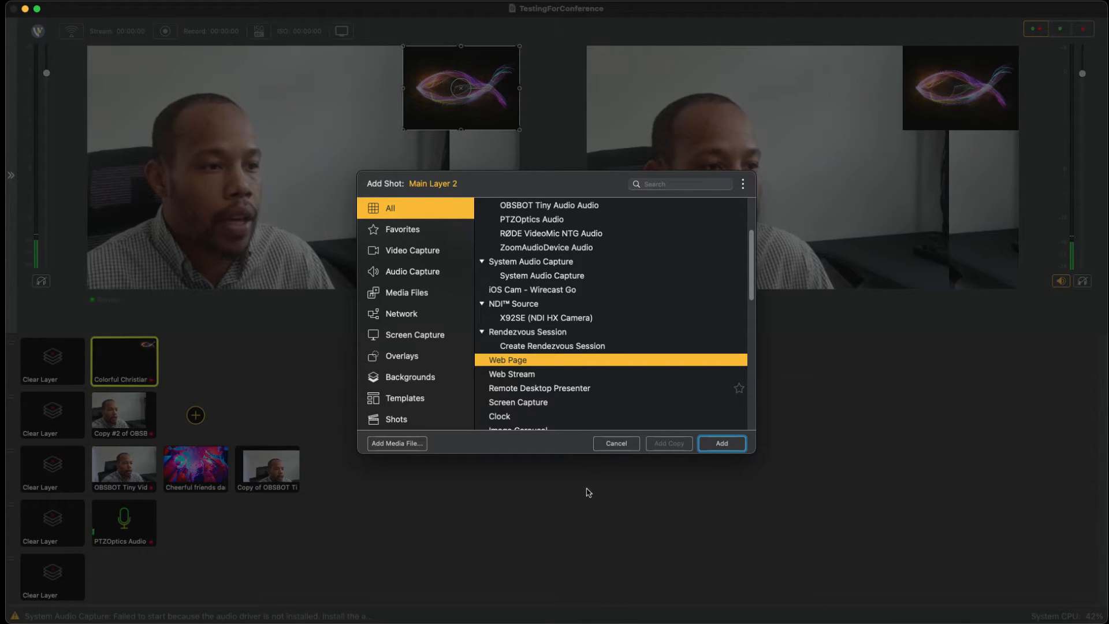
{"action": "left_click", "coordinate": [586, 390]}
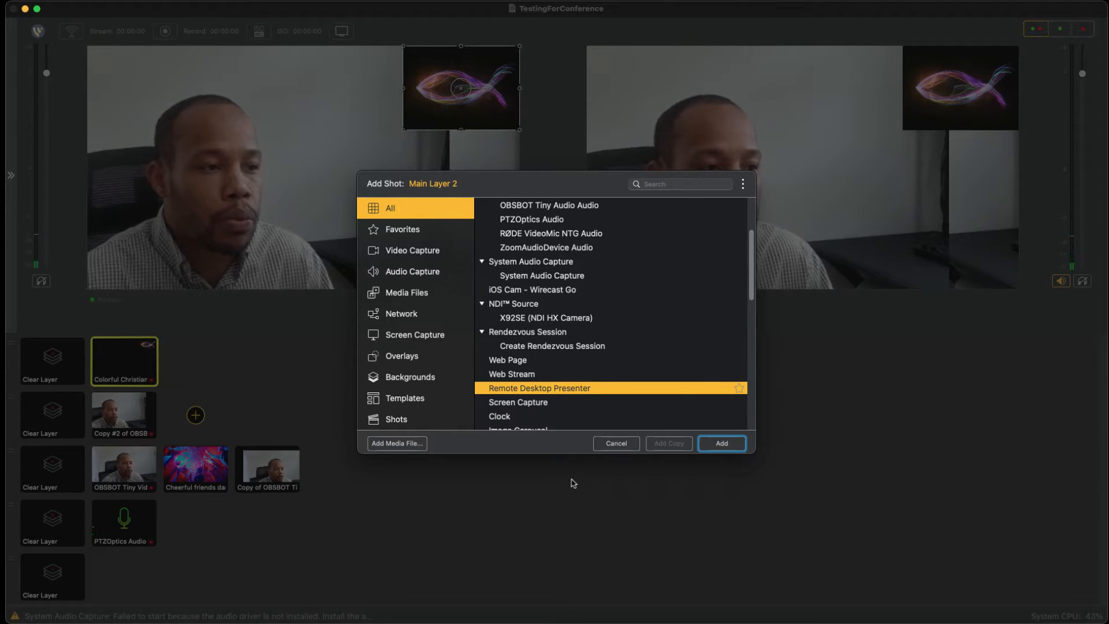
{"action": "scroll", "coordinate": [573, 386], "scroll_direction": "down", "scroll_amount": 2}
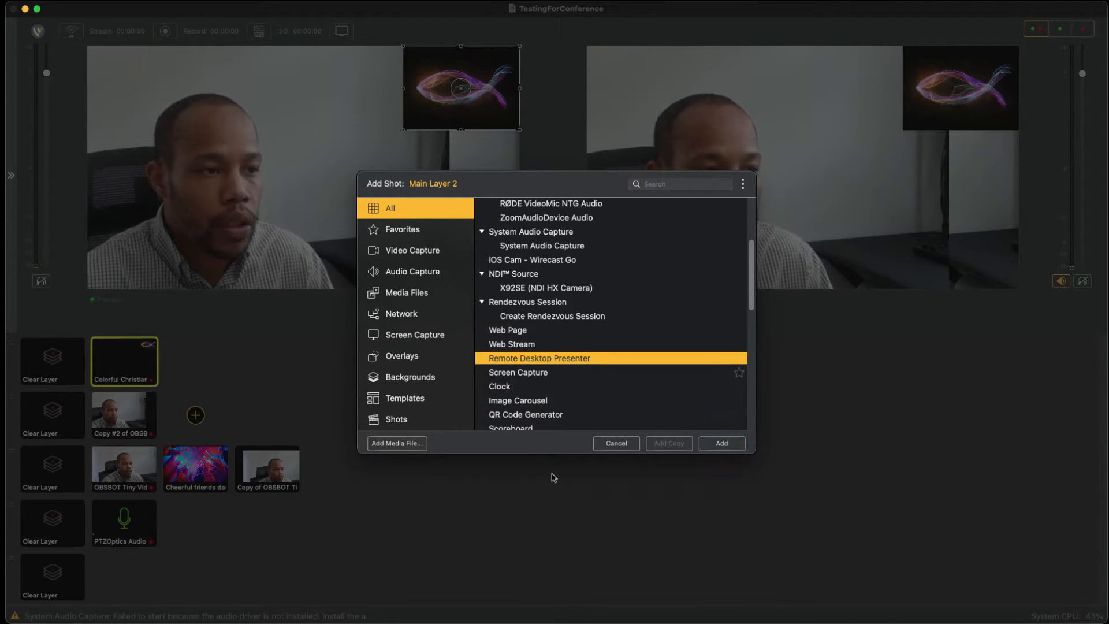
{"action": "left_click", "coordinate": [552, 376]}
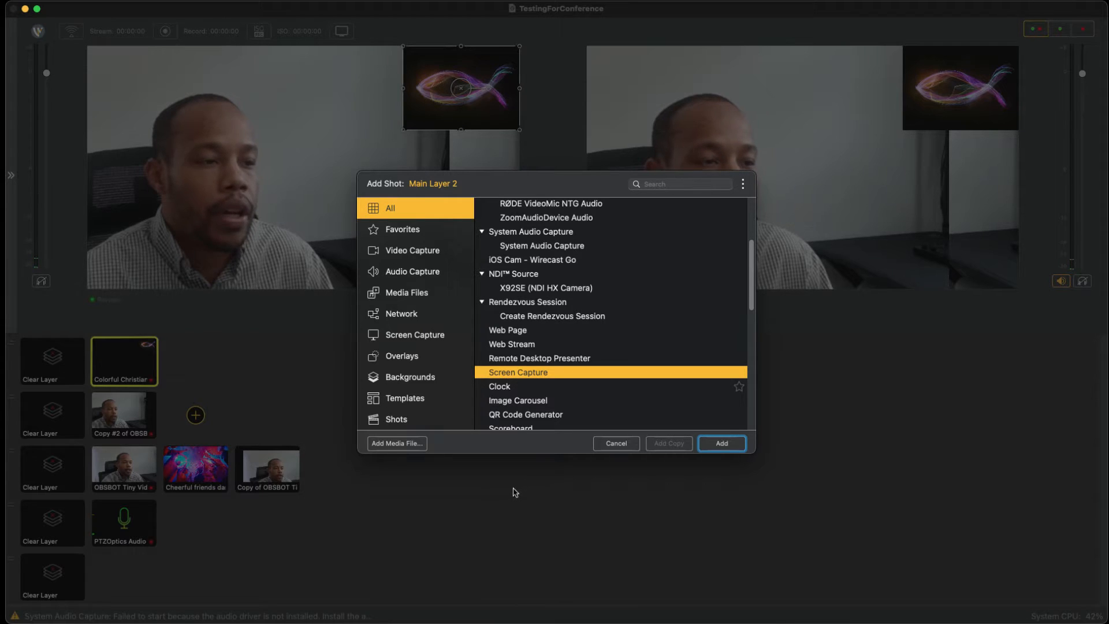
Step: Examine the overlay and background sources available for the layer, from Clock, Image Carousel, QR Code Generator and Scoreboard through Title and Virtual Set
{"action": "key", "text": "Down"}
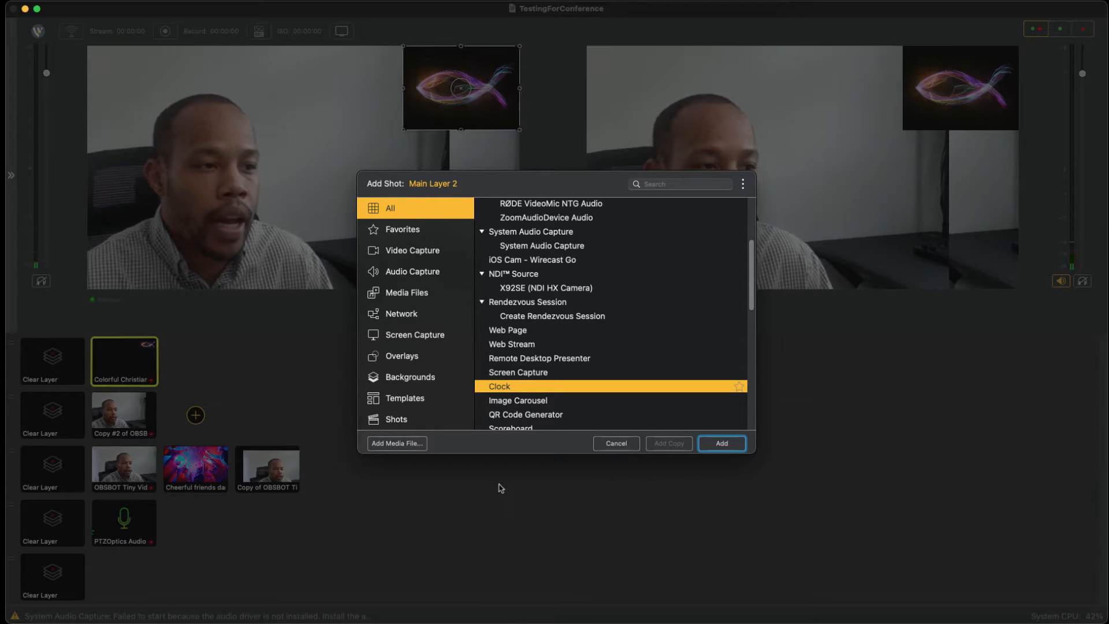
{"action": "scroll", "coordinate": [552, 376], "scroll_direction": "down", "scroll_amount": 3}
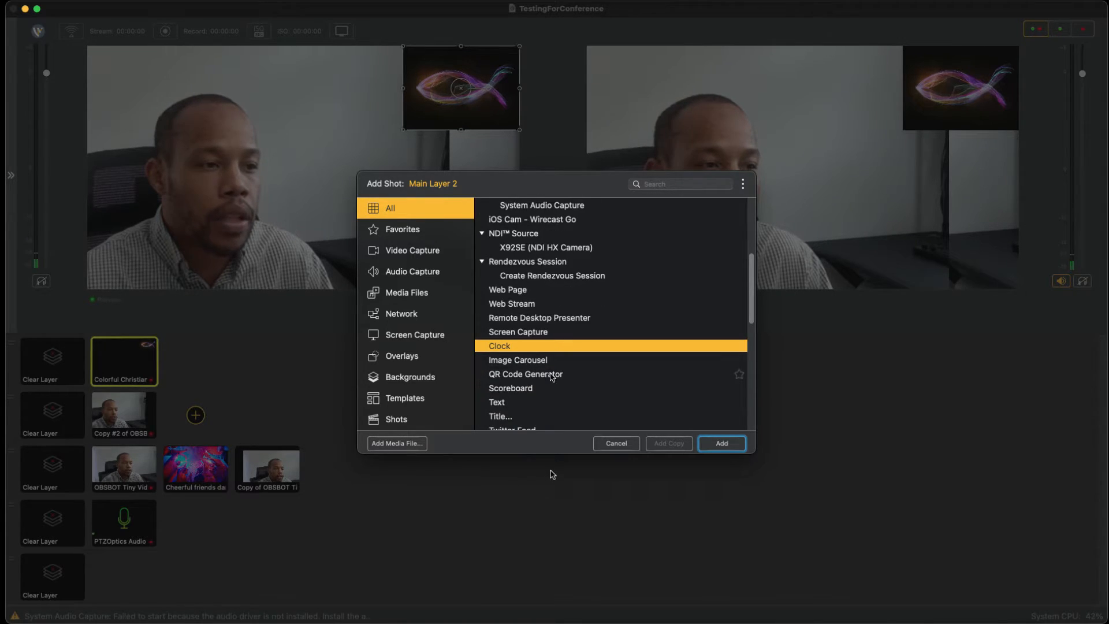
{"action": "key", "text": "Down"}
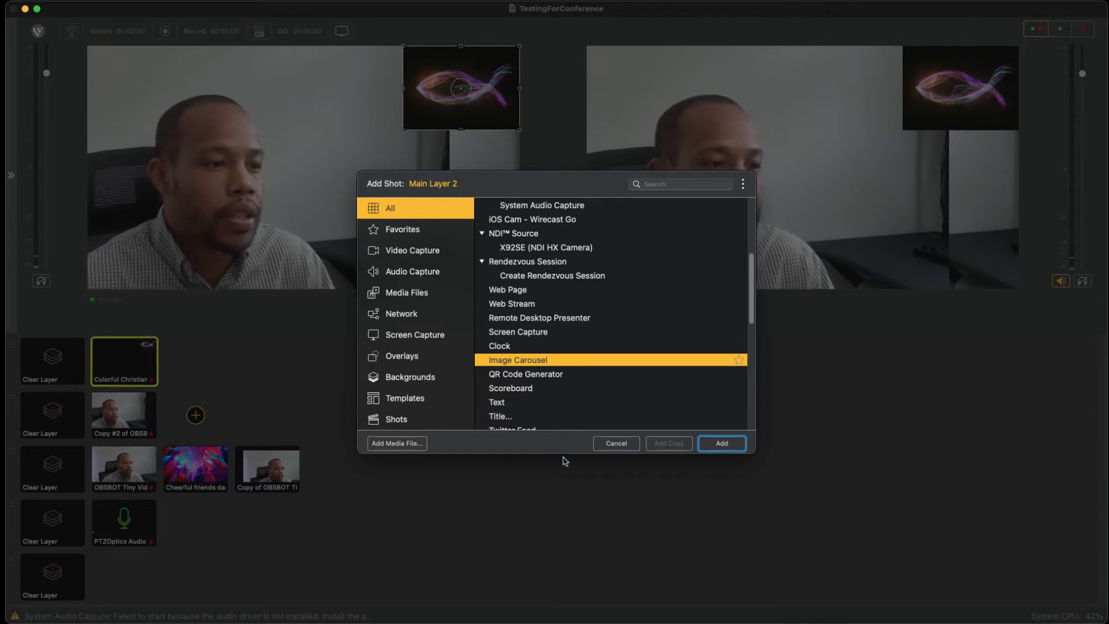
{"action": "left_click", "coordinate": [553, 376]}
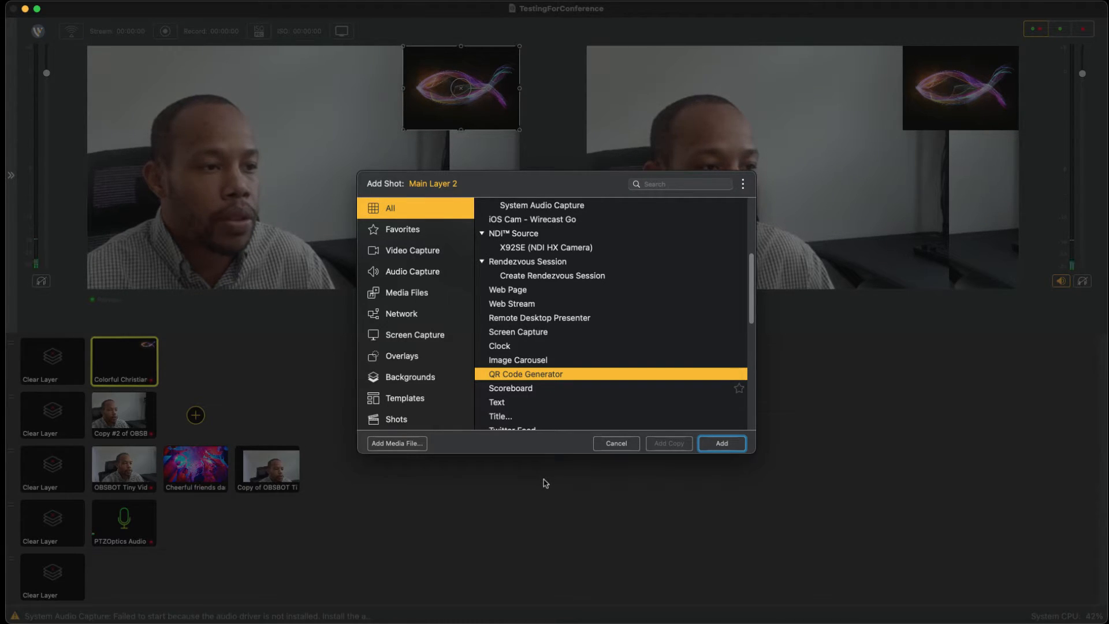
{"action": "left_click", "coordinate": [542, 386]}
{"action": "scroll", "coordinate": [543, 376], "scroll_direction": "down", "scroll_amount": 2}
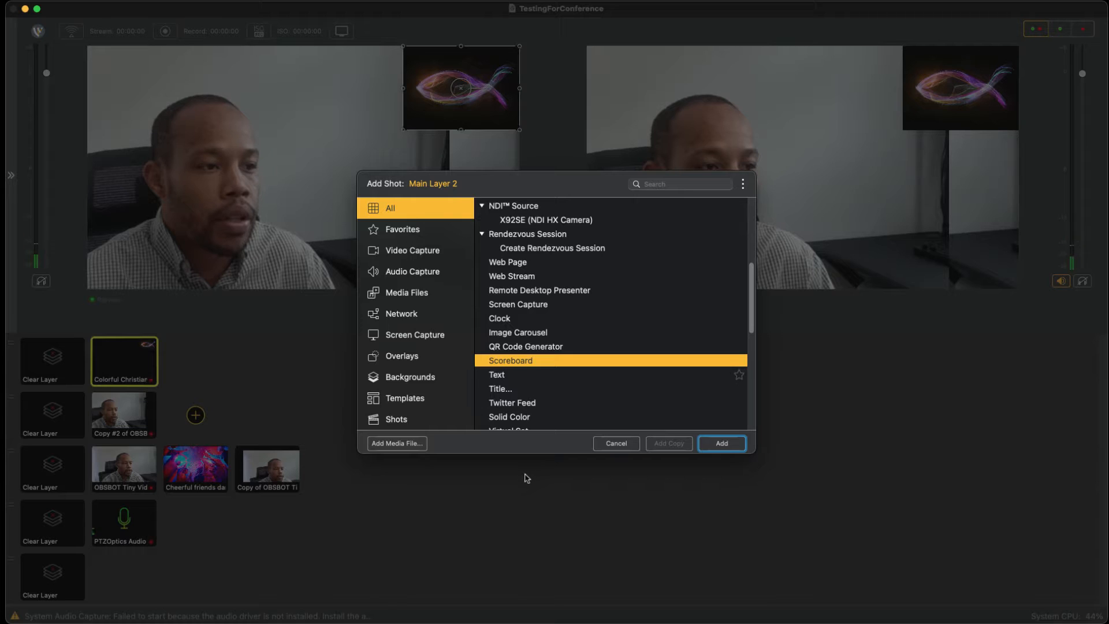
{"action": "key", "text": "Down"}
{"action": "key", "text": "Down"}
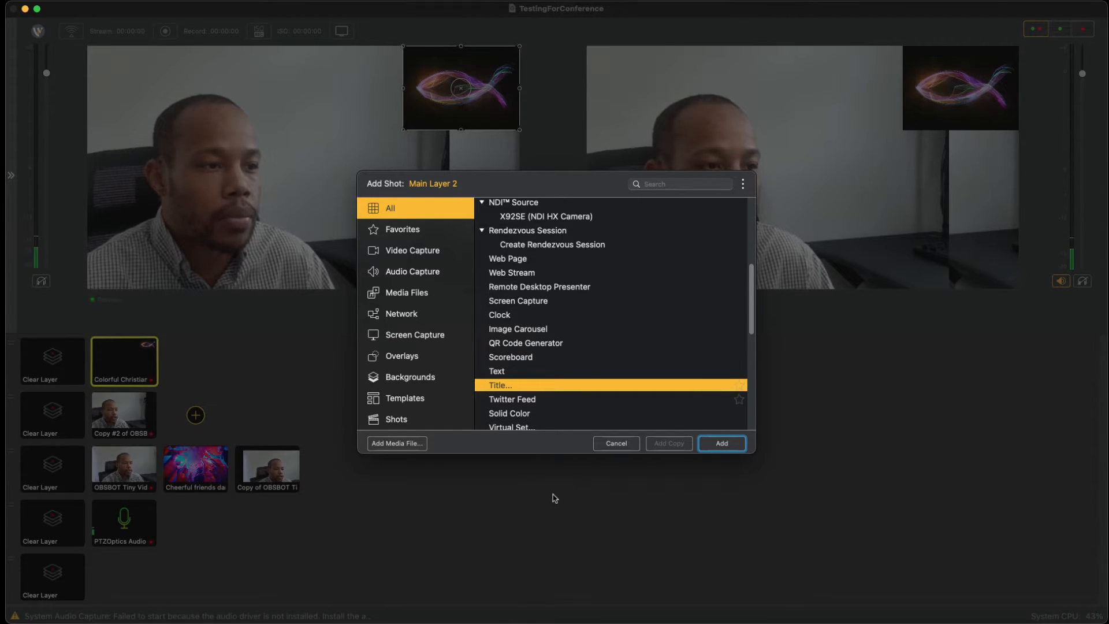
{"action": "key", "text": "Down"}
{"action": "key", "text": "Down"}
{"action": "key", "text": "Down"}
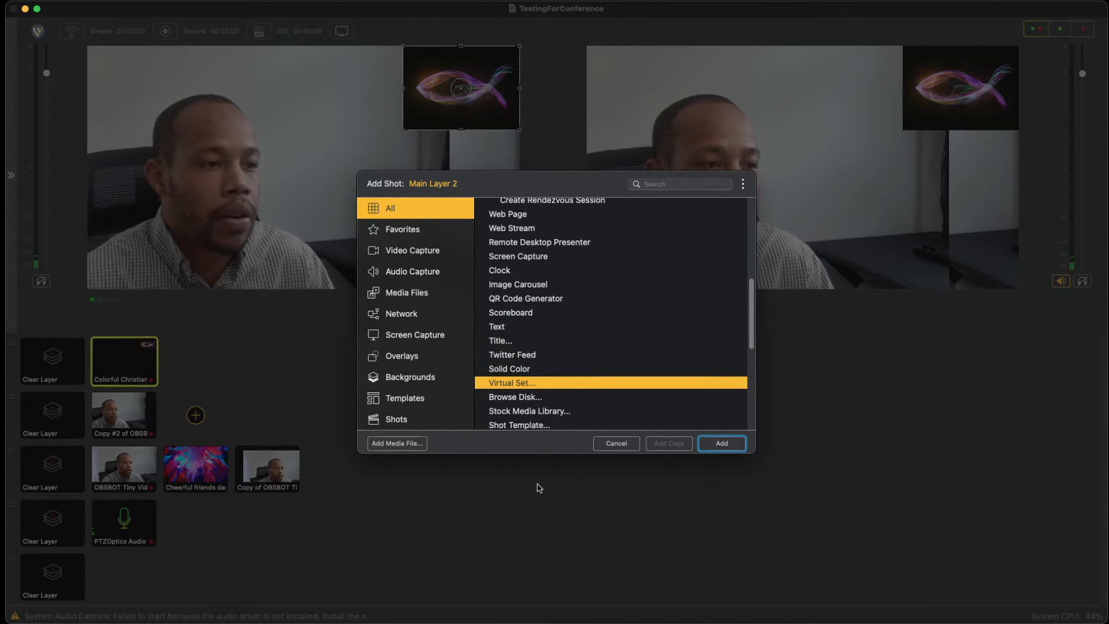
Step: Examine the Stock Media Library, Shot Template and Placeholder sources, and collapse the Placeholder group to reveal the Shots entries
{"action": "scroll", "coordinate": [562, 374], "scroll_direction": "down", "scroll_amount": 2}
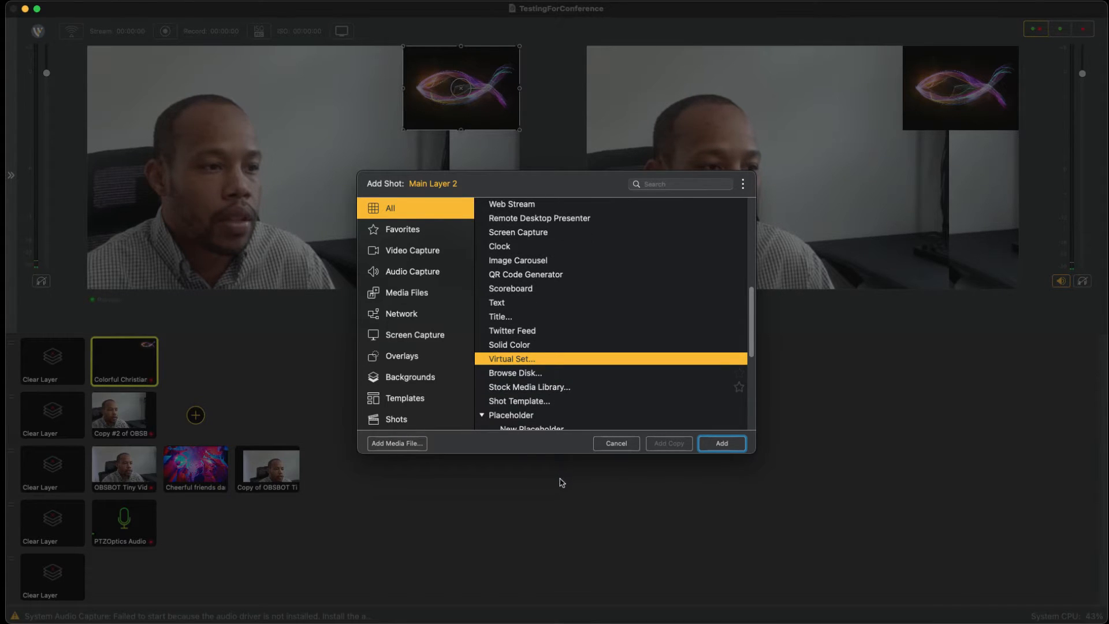
{"action": "key", "text": "Down"}
{"action": "key", "text": "Down"}
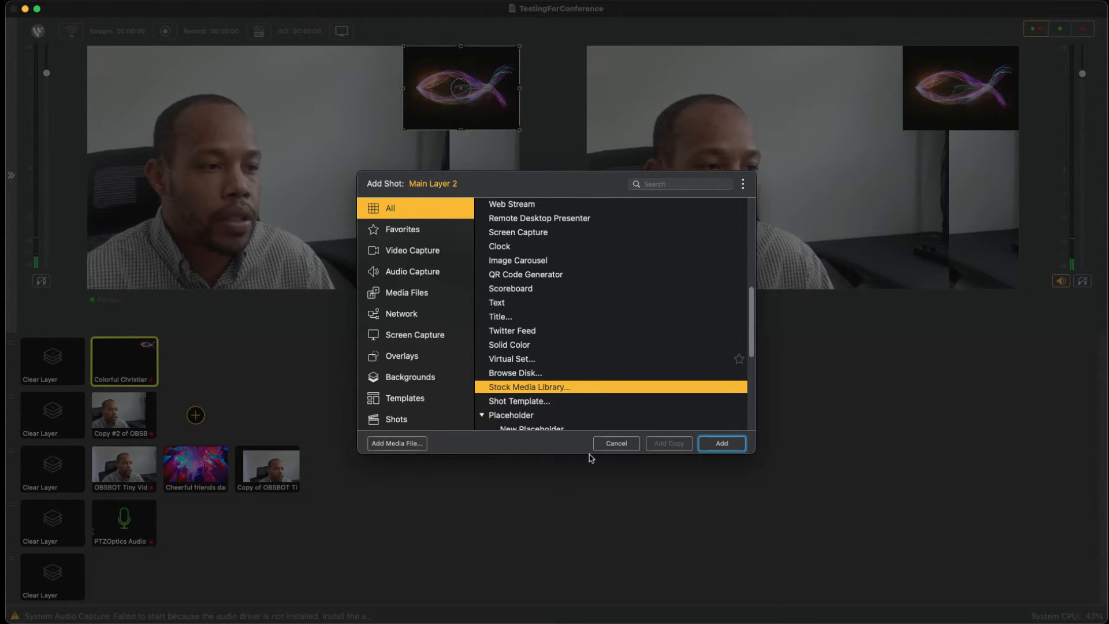
{"action": "scroll", "coordinate": [591, 360], "scroll_direction": "down", "scroll_amount": 3}
{"action": "scroll", "coordinate": [590, 361], "scroll_direction": "down", "scroll_amount": 1}
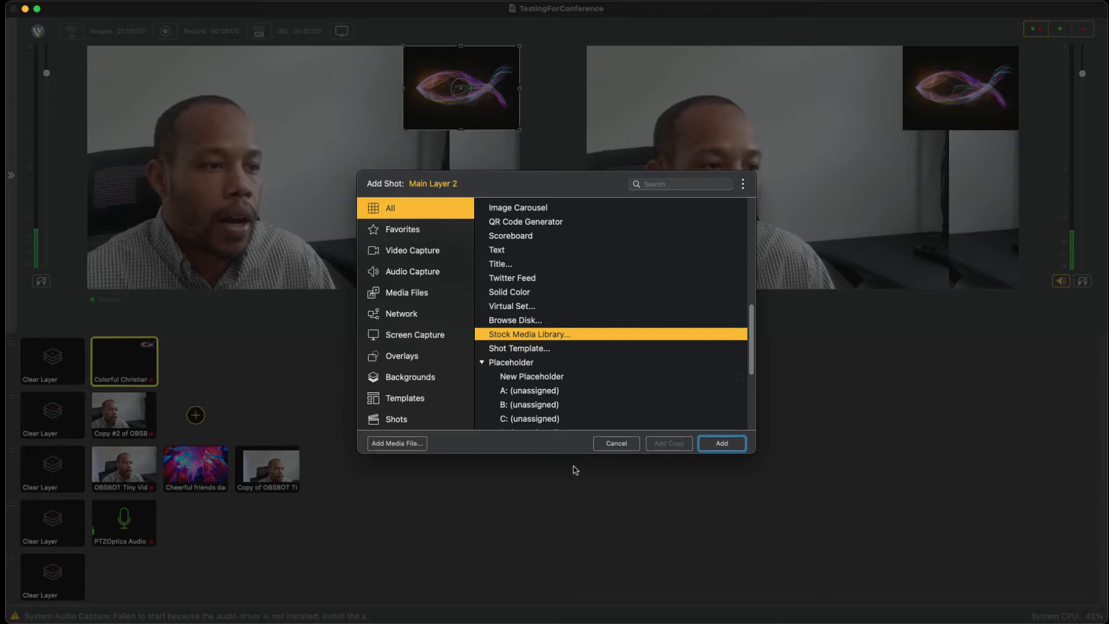
{"action": "left_click", "coordinate": [481, 363]}
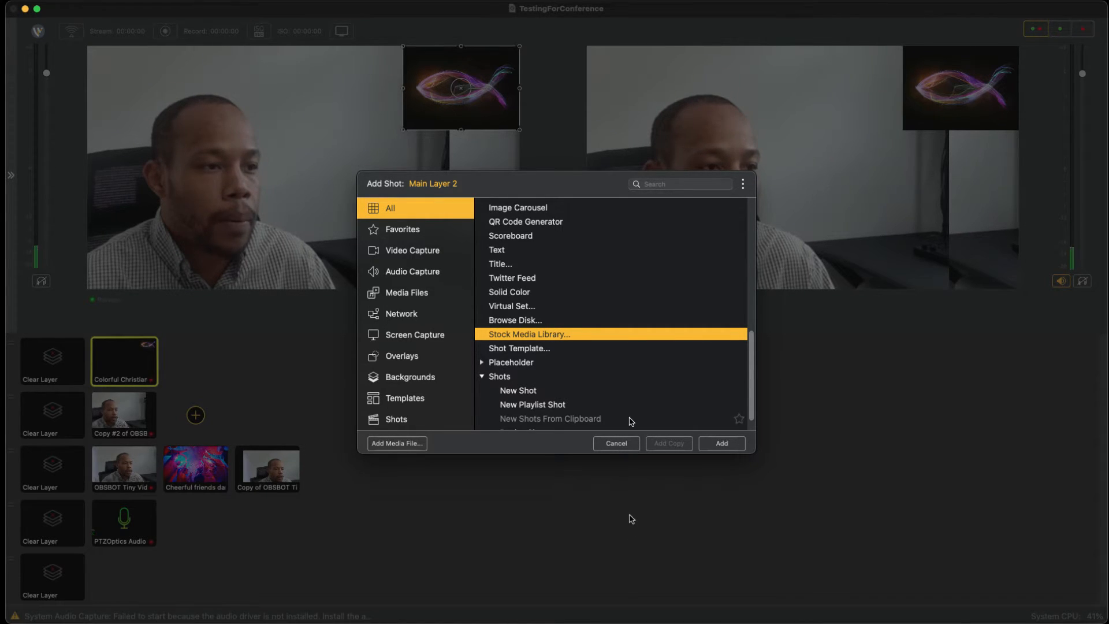
Step: Browse the shot source categories from Favorites through Media Files, Network, Overlays and Templates
{"action": "key", "text": "Down"}
{"action": "key", "text": "Down"}
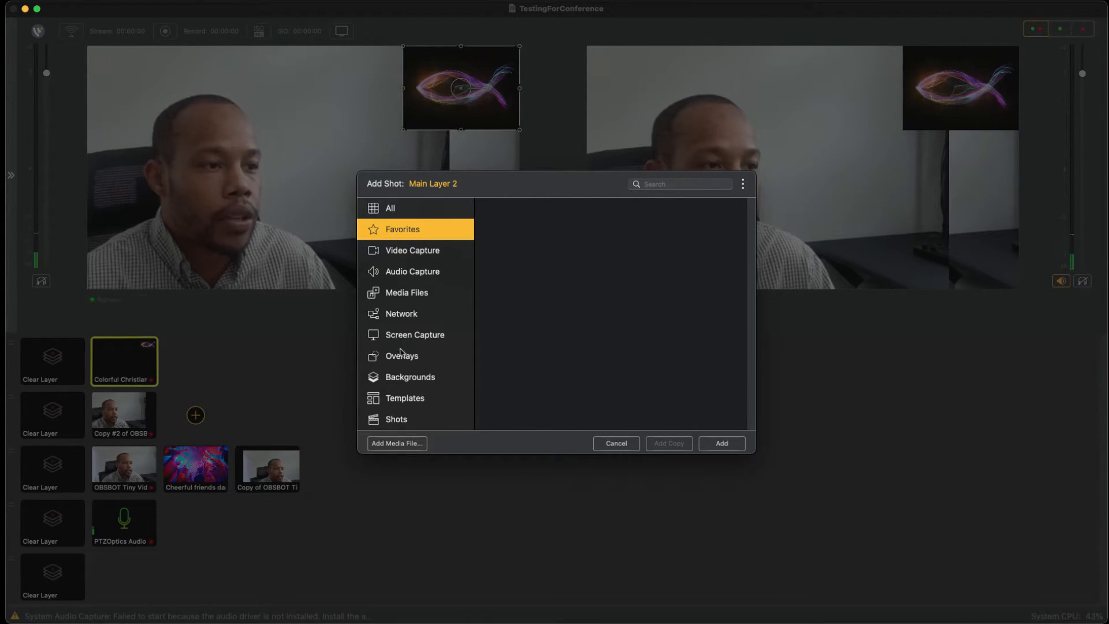
{"action": "key", "text": "Down"}
{"action": "key", "text": "Down"}
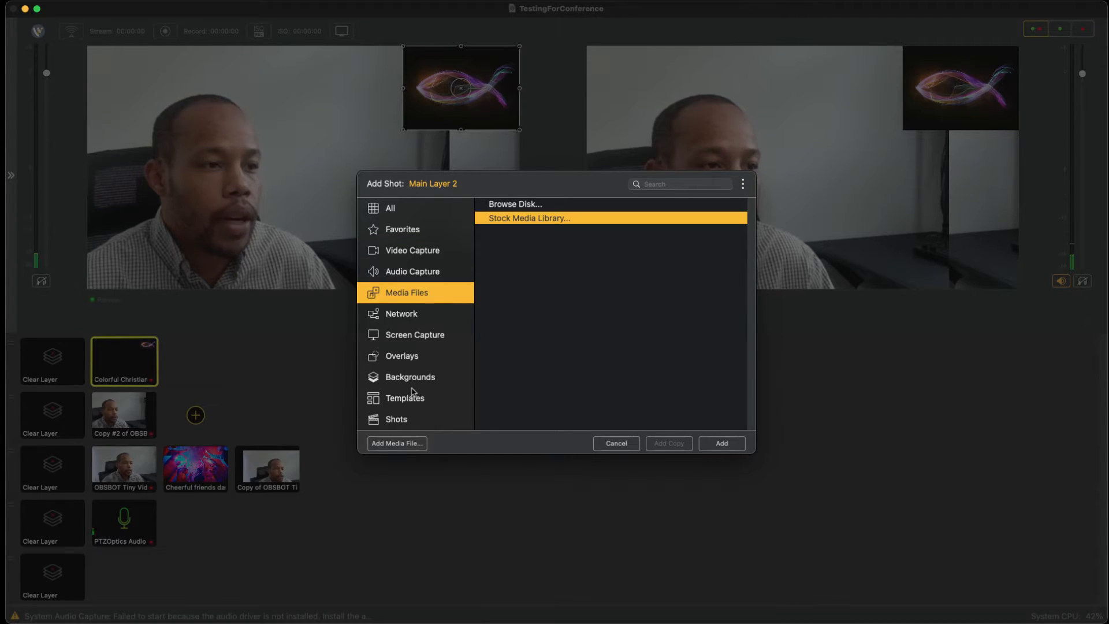
{"action": "key", "text": "Down"}
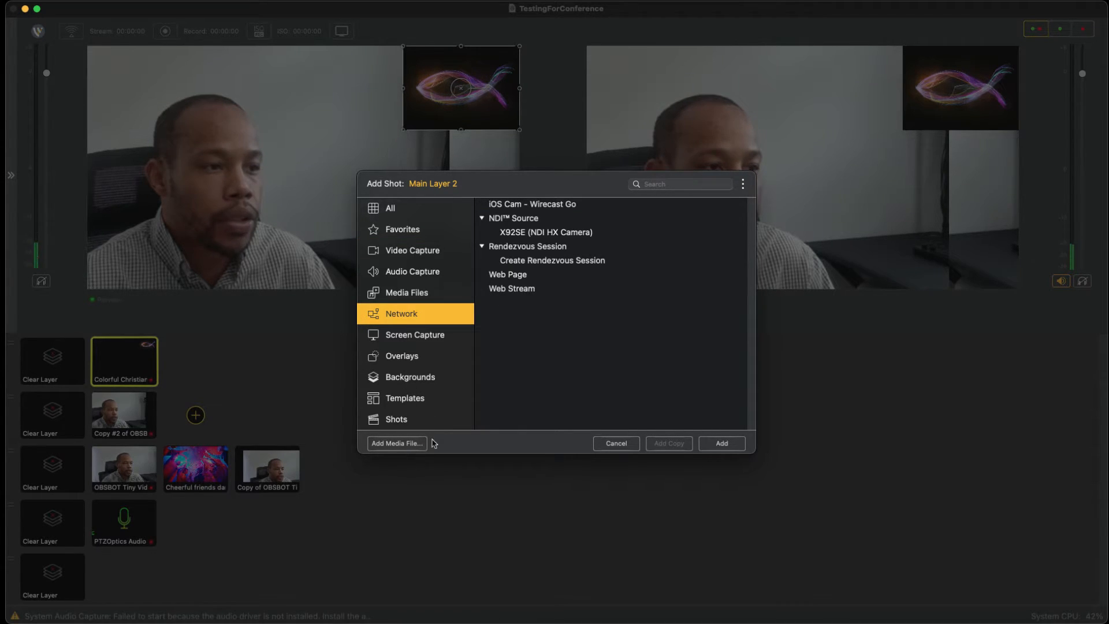
{"action": "key", "text": "Down"}
{"action": "key", "text": "Down"}
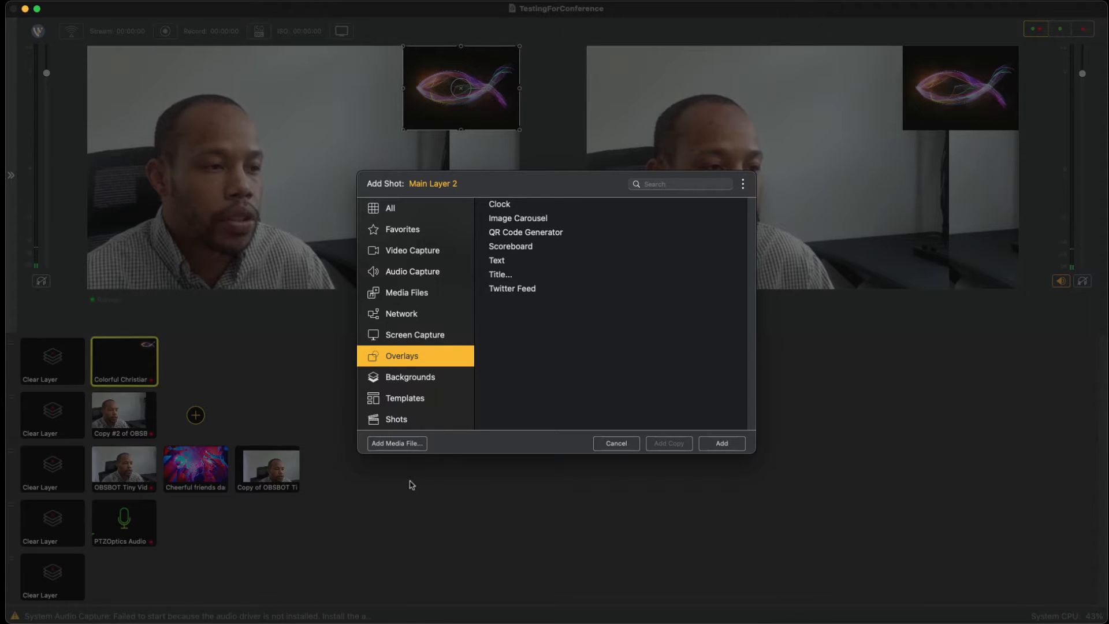
{"action": "key", "text": "Down"}
{"action": "key", "text": "Down"}
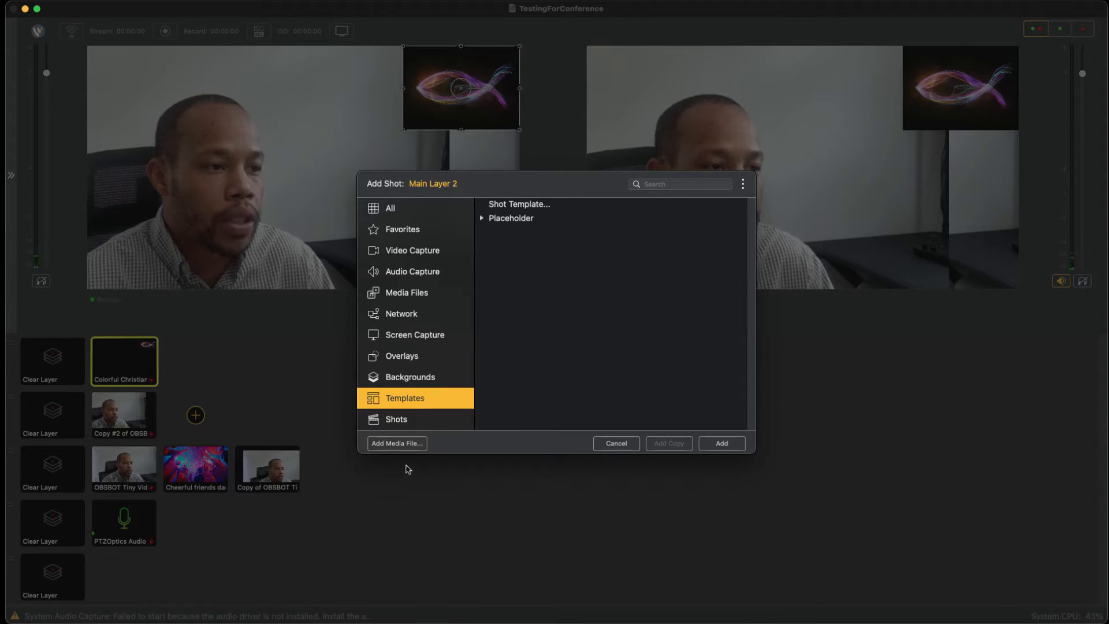
Step: Review the default shot template layouts, such as 2-up, 4-up and PiP, and leave without adding one
{"action": "key", "text": "Tab"}
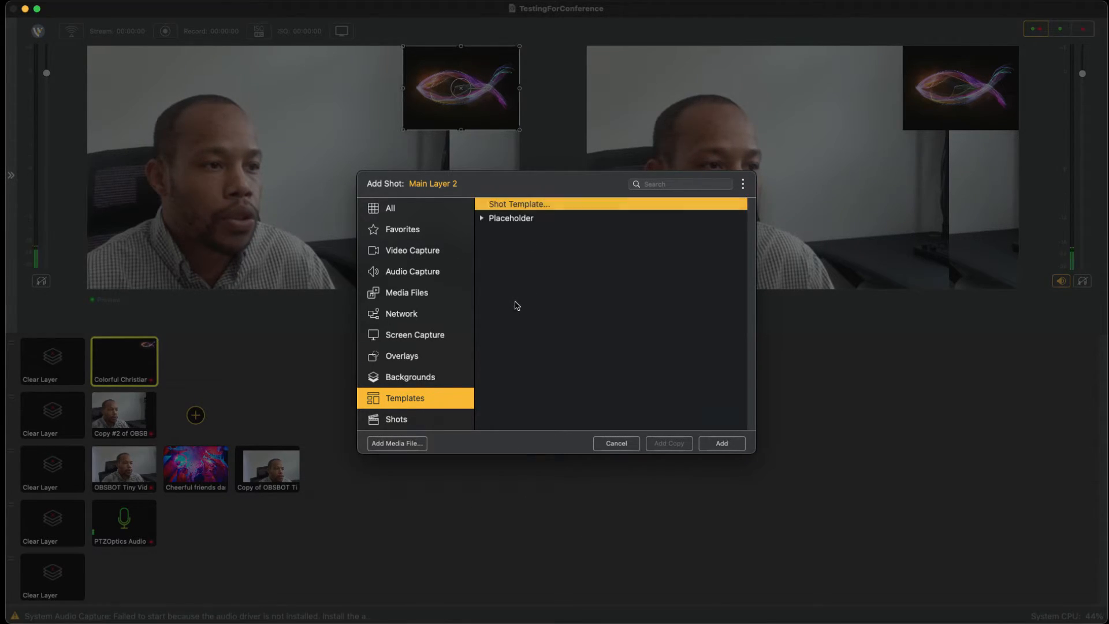
{"action": "key", "text": "Return"}
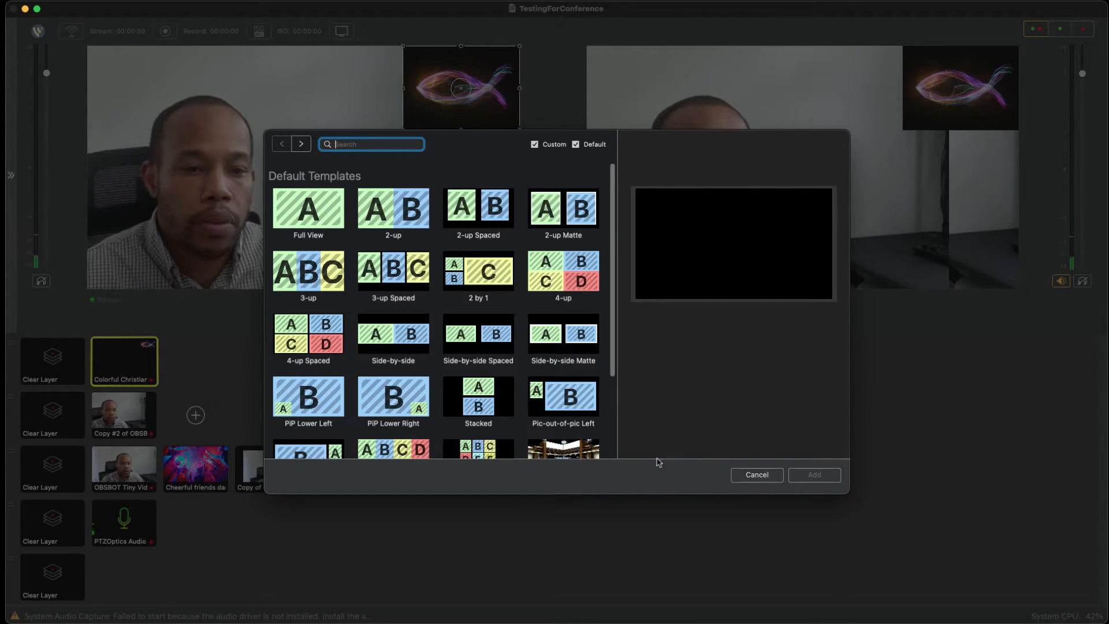
{"action": "key", "text": "Escape"}
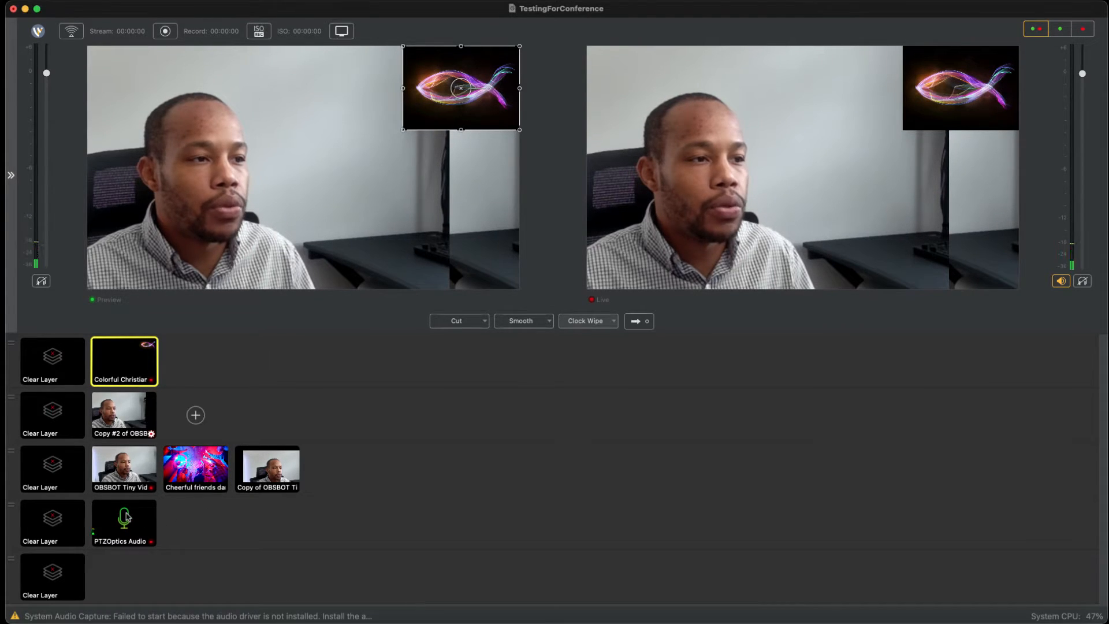
Step: Clear the layers holding the Christian fish, Copy #2 of OBSBOT and PTZOptics Audio shots, and take the change live
{"action": "left_click", "coordinate": [123, 411]}
{"action": "left_click", "coordinate": [52, 413]}
{"action": "left_click", "coordinate": [52, 359]}
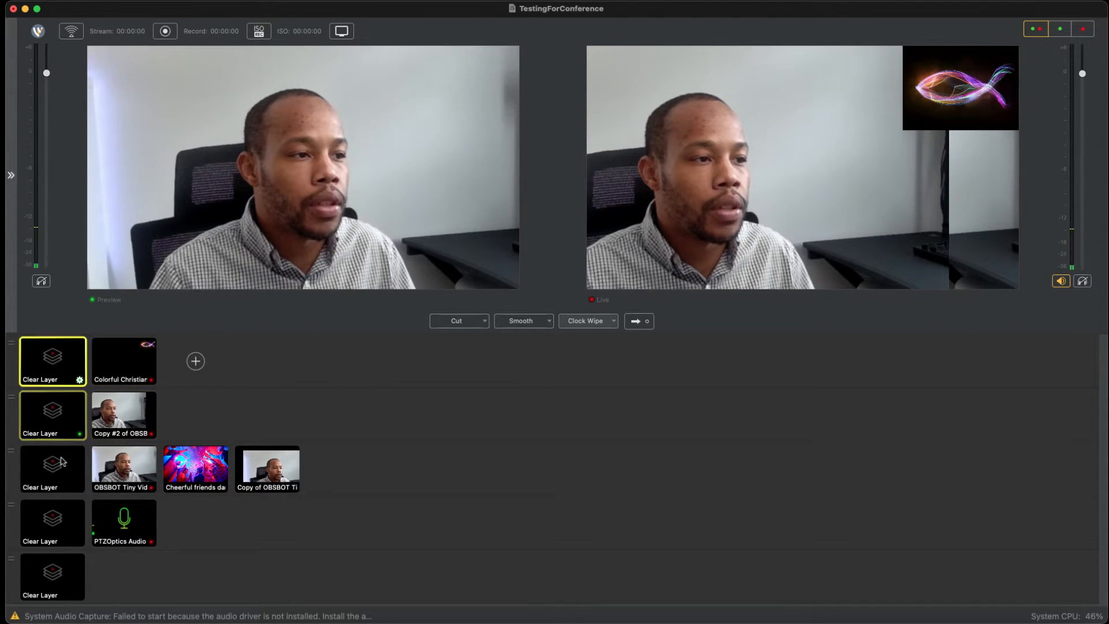
{"action": "left_click", "coordinate": [130, 521]}
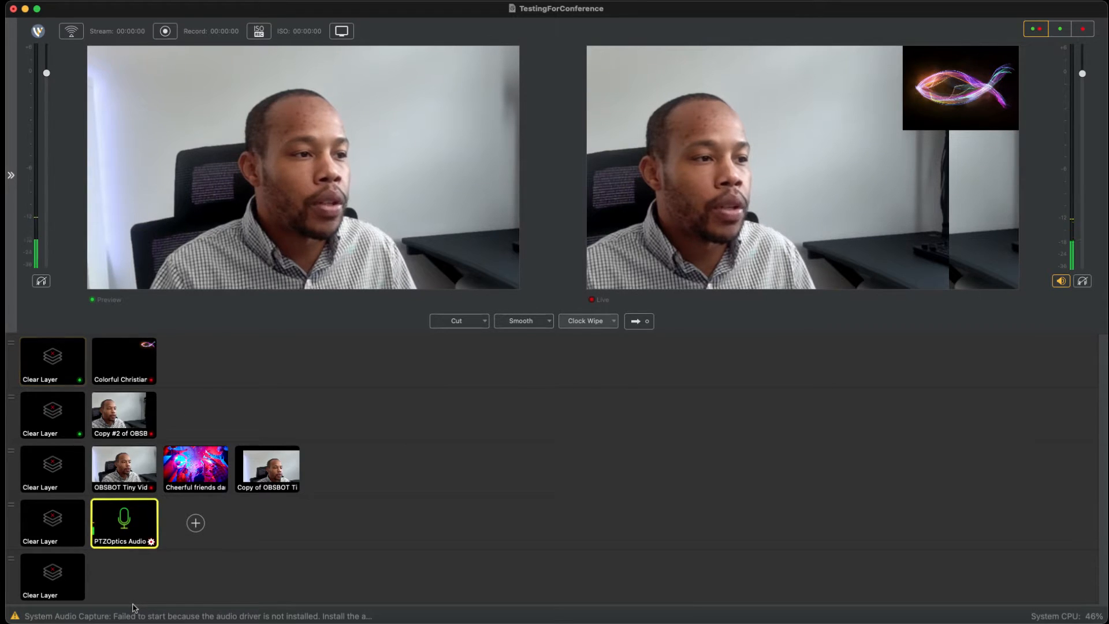
{"action": "left_click", "coordinate": [52, 520]}
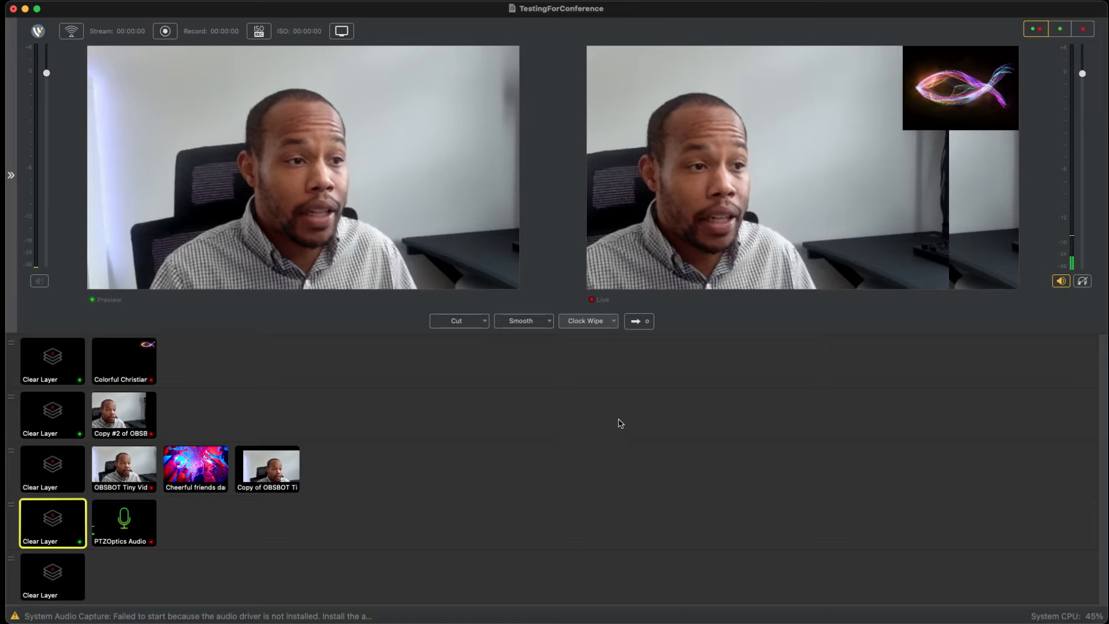
{"action": "left_click", "coordinate": [638, 322]}
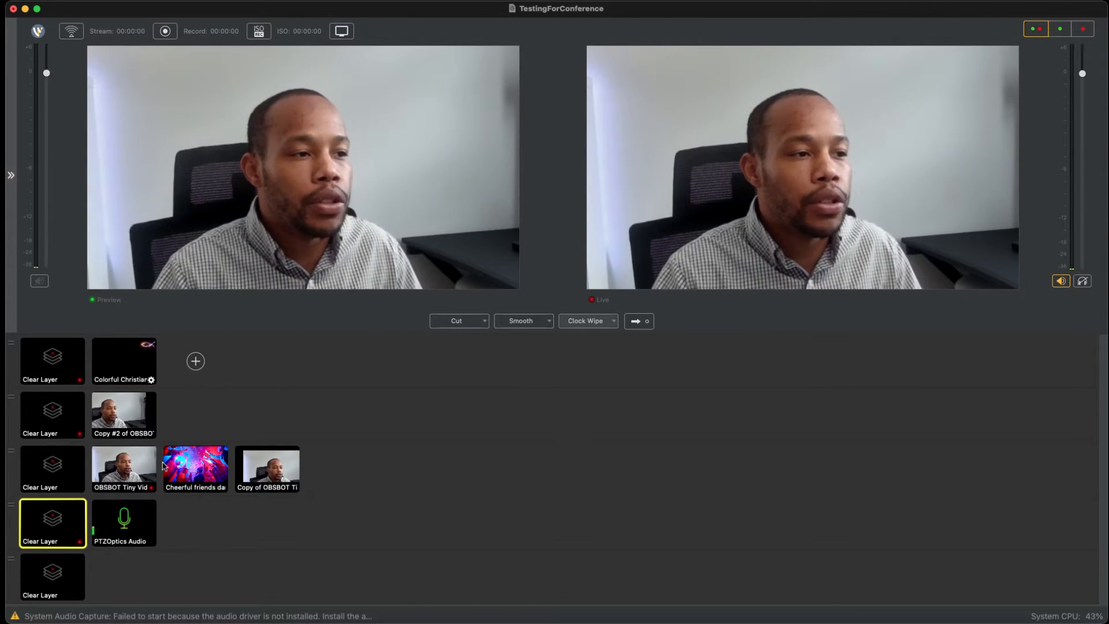
Step: Add a new playlist shot to Main Layer 1
{"action": "left_click", "coordinate": [196, 361]}
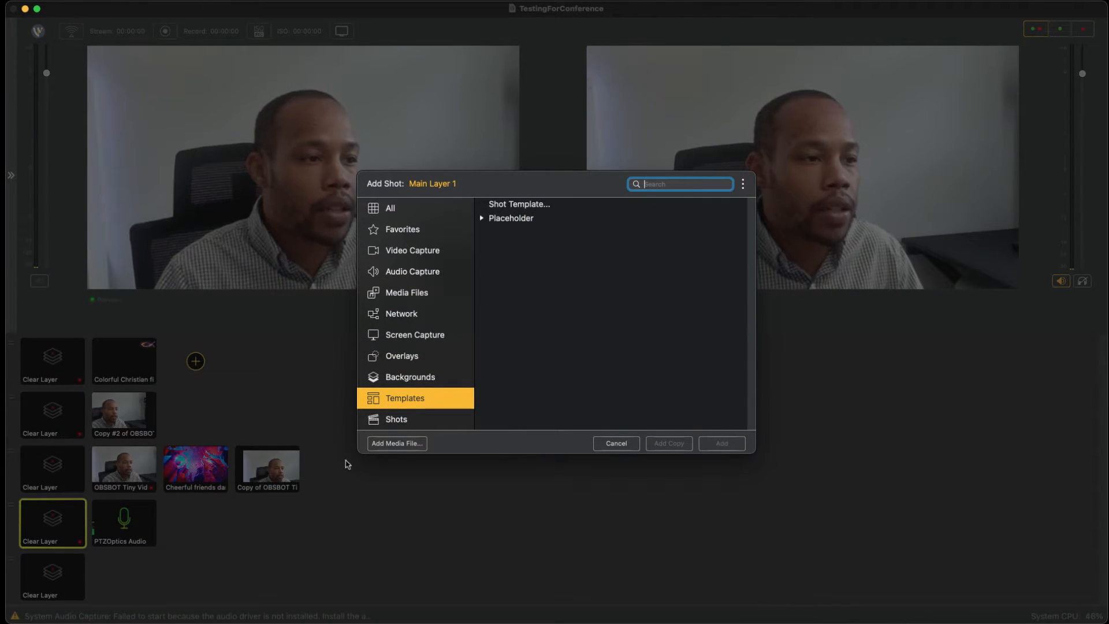
{"action": "key", "text": "Down"}
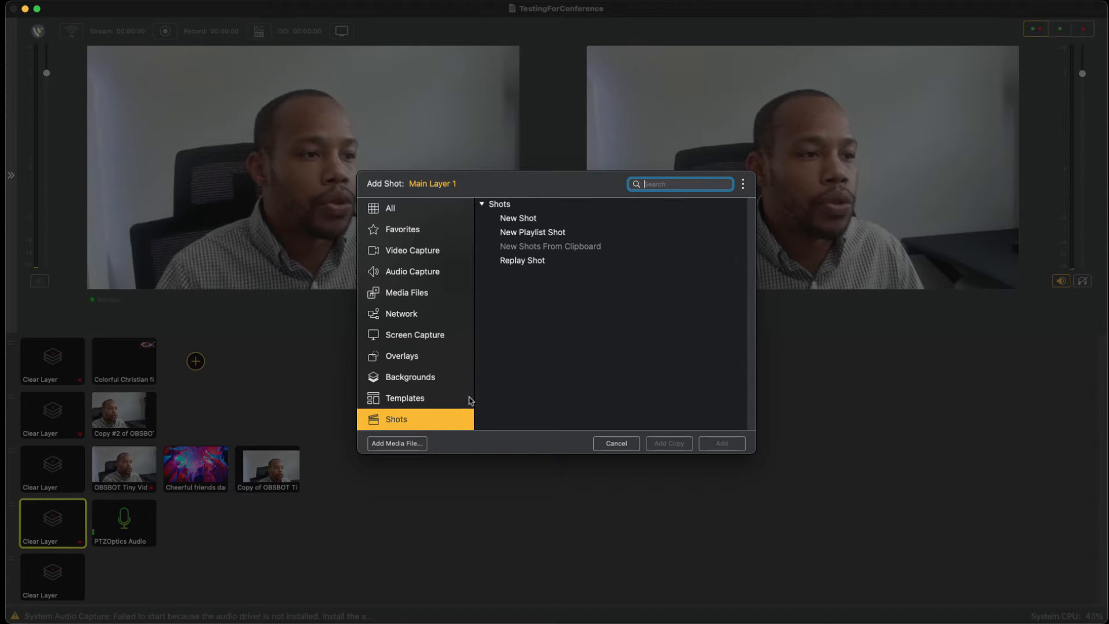
{"action": "left_click", "coordinate": [539, 334]}
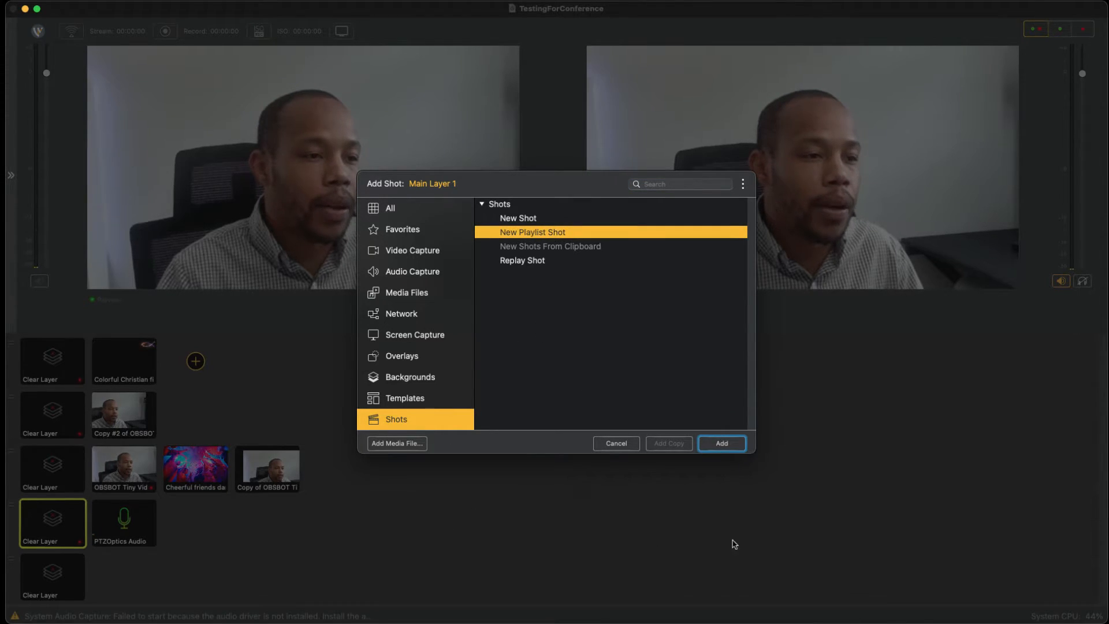
{"action": "key", "text": "Return"}
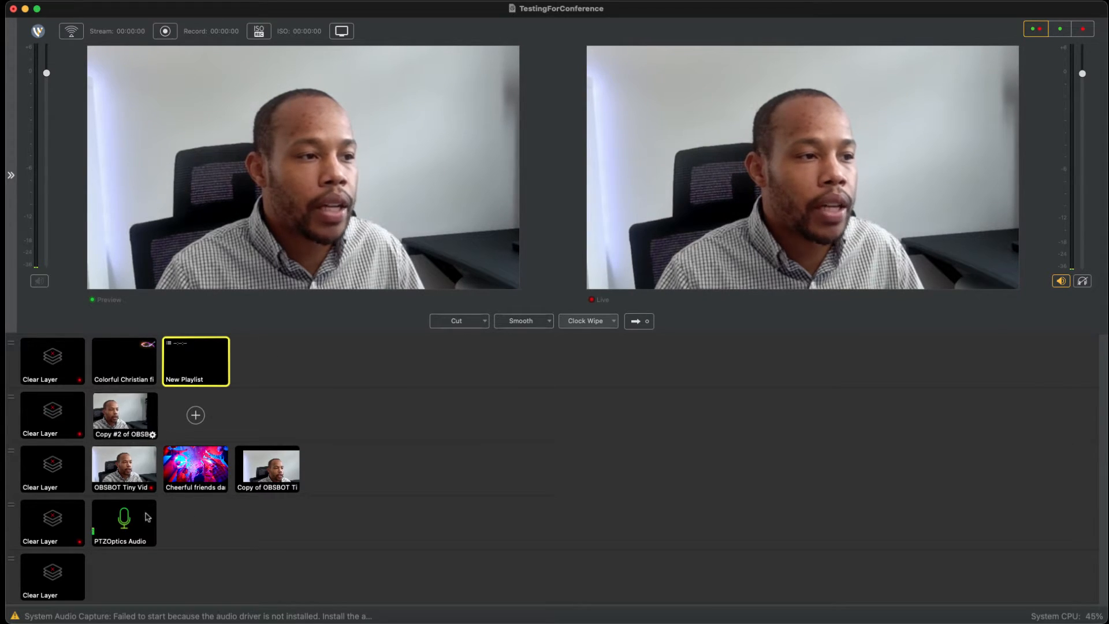
Step: Move the Copy #2 of OBSBOT shot from Main Layer 2 and the Cheerful friends shot from the third layer into New Playlist
{"action": "left_click_drag", "start_coordinate": [124, 413], "coordinate": [265, 361]}
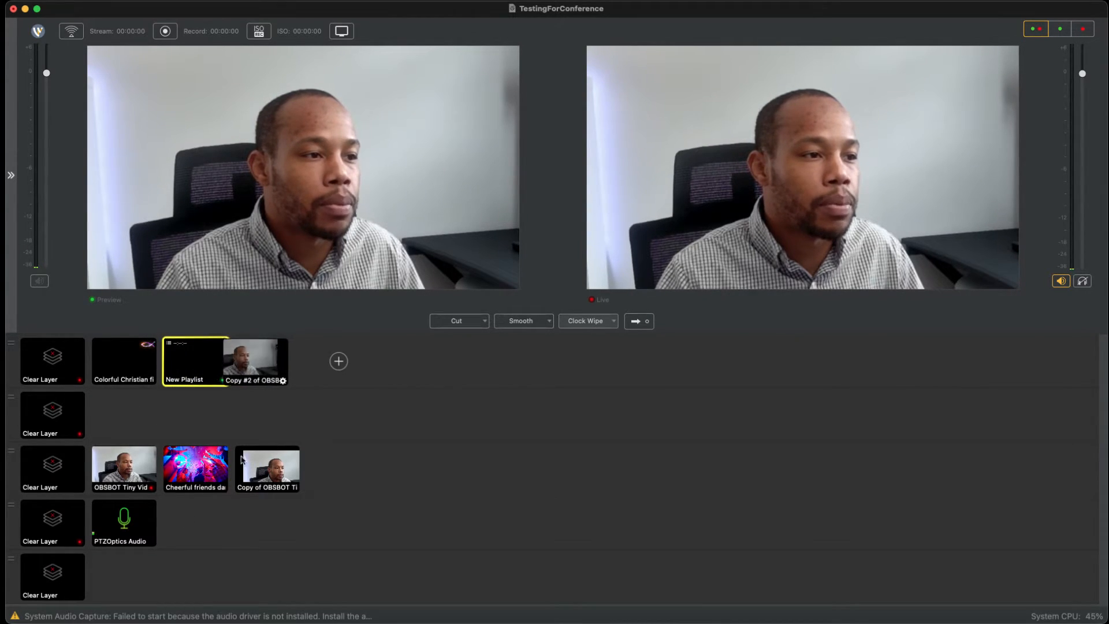
{"action": "left_click_drag", "start_coordinate": [253, 362], "coordinate": [254, 362]}
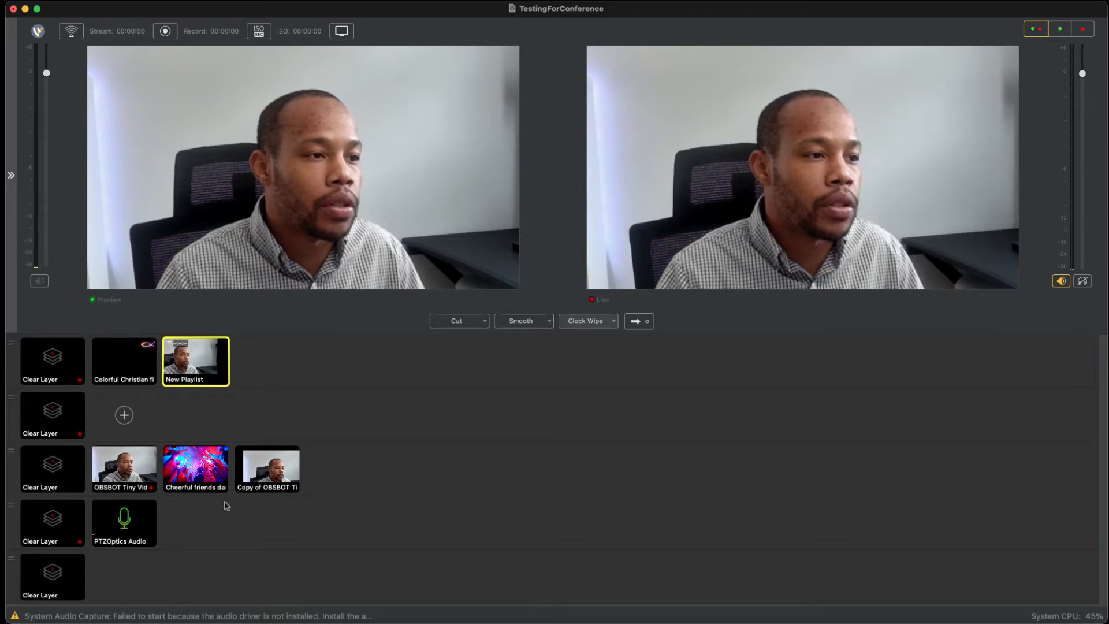
{"action": "left_click_drag", "start_coordinate": [200, 467], "coordinate": [260, 362]}
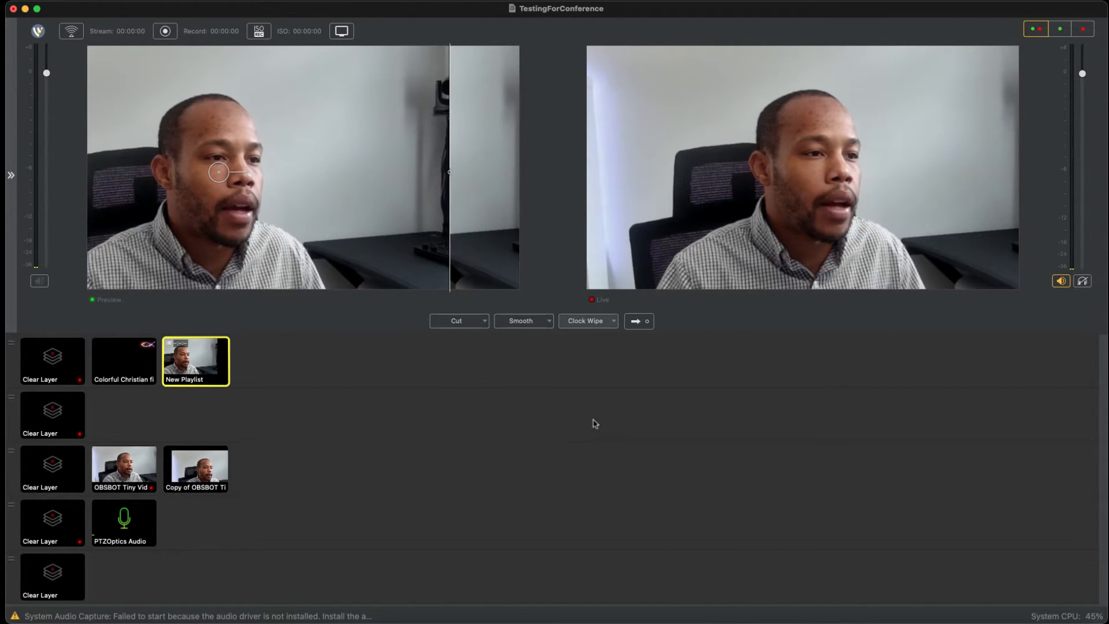
Step: Send New Playlist live with Clock Wipe, and view its shots before returning to the main shot list
{"action": "left_click", "coordinate": [632, 320]}
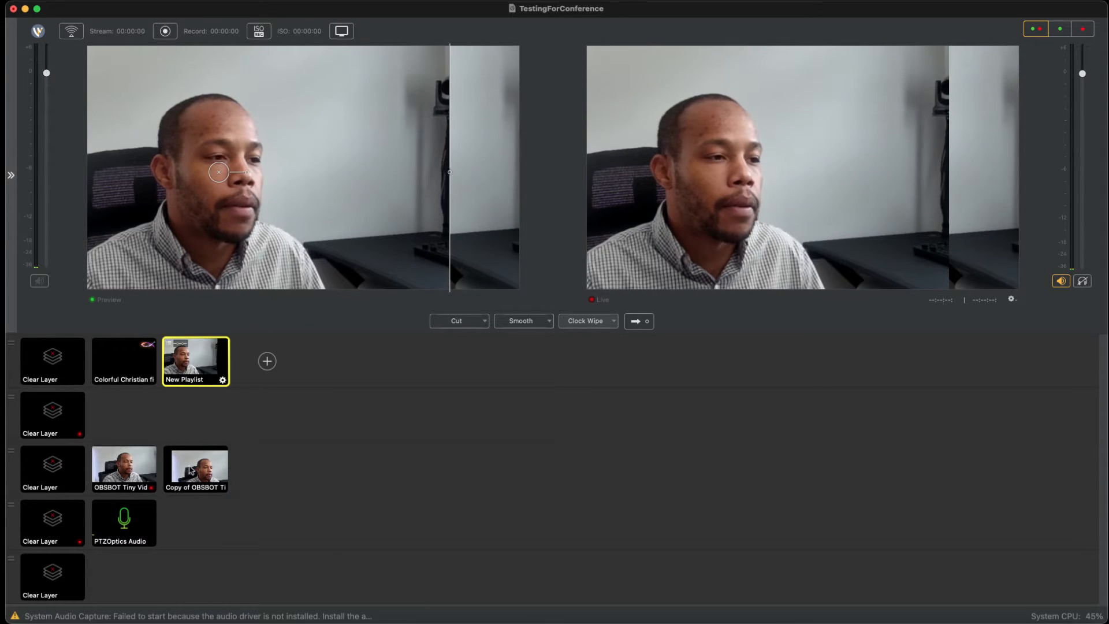
{"action": "left_click", "coordinate": [222, 380]}
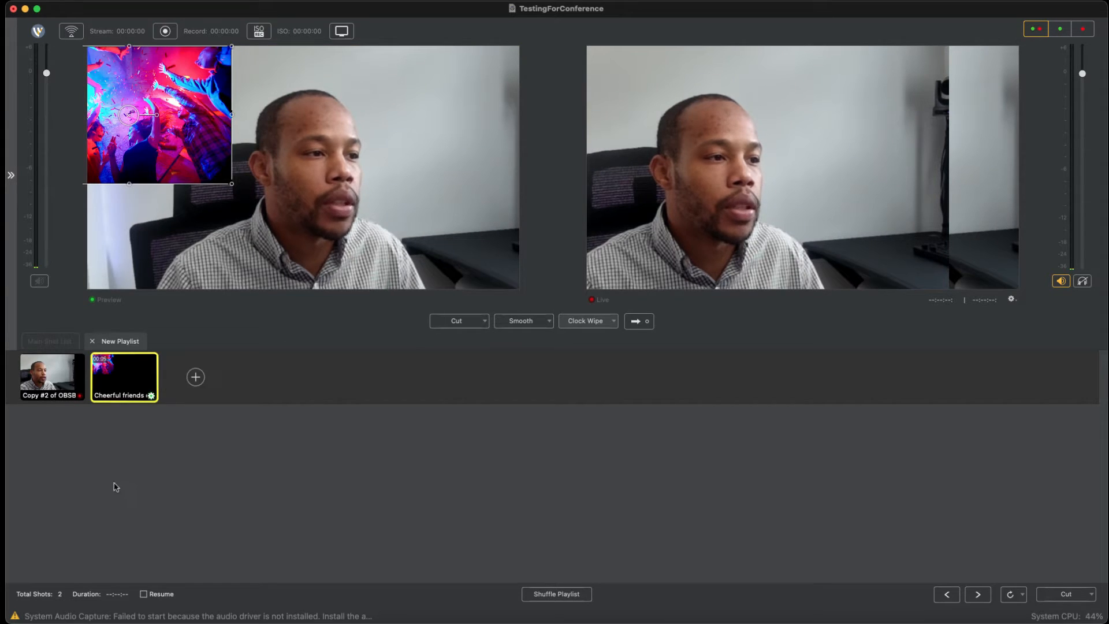
{"action": "left_click", "coordinate": [51, 342]}
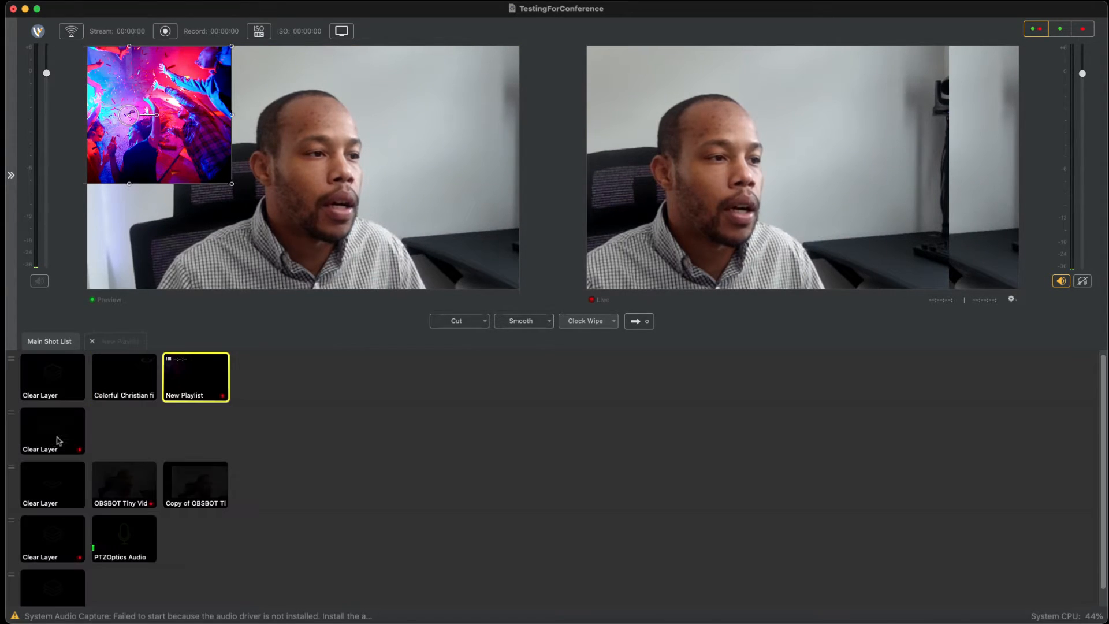
Step: Clear the first four layers of the main shot list and take the change live
{"action": "left_click", "coordinate": [124, 377]}
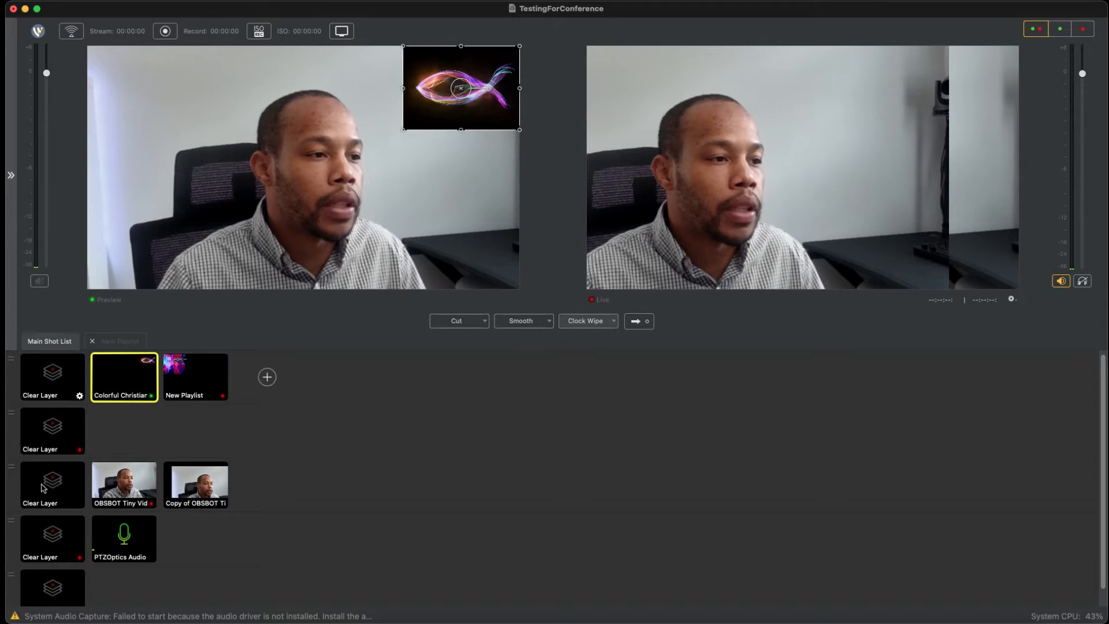
{"action": "left_click", "coordinate": [52, 376]}
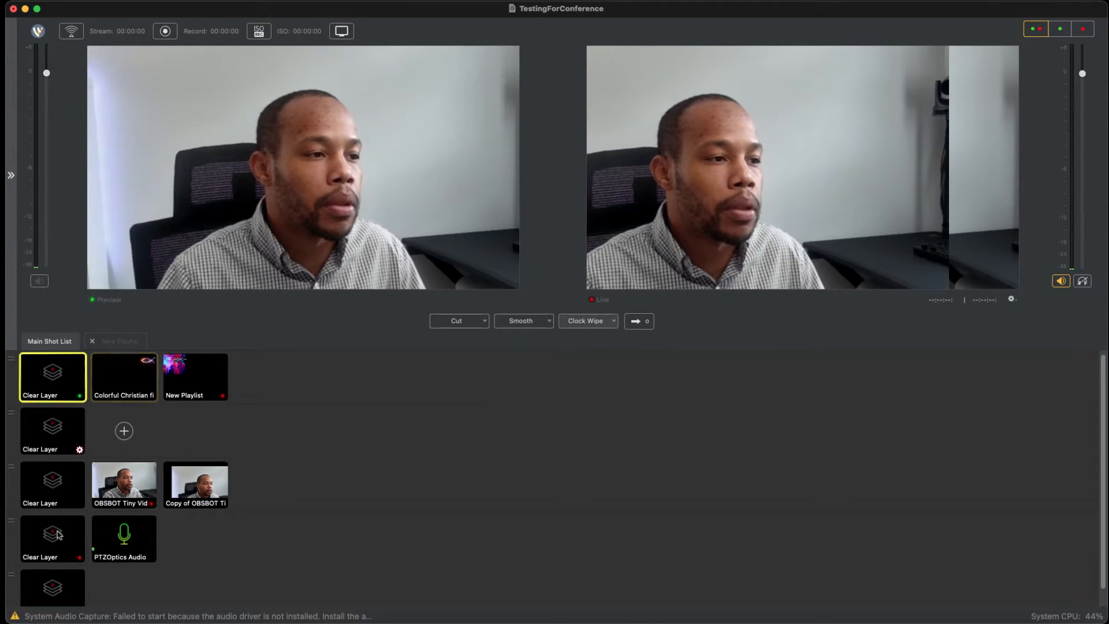
{"action": "left_click", "coordinate": [52, 430]}
{"action": "left_click", "coordinate": [52, 484]}
{"action": "left_click", "coordinate": [52, 538]}
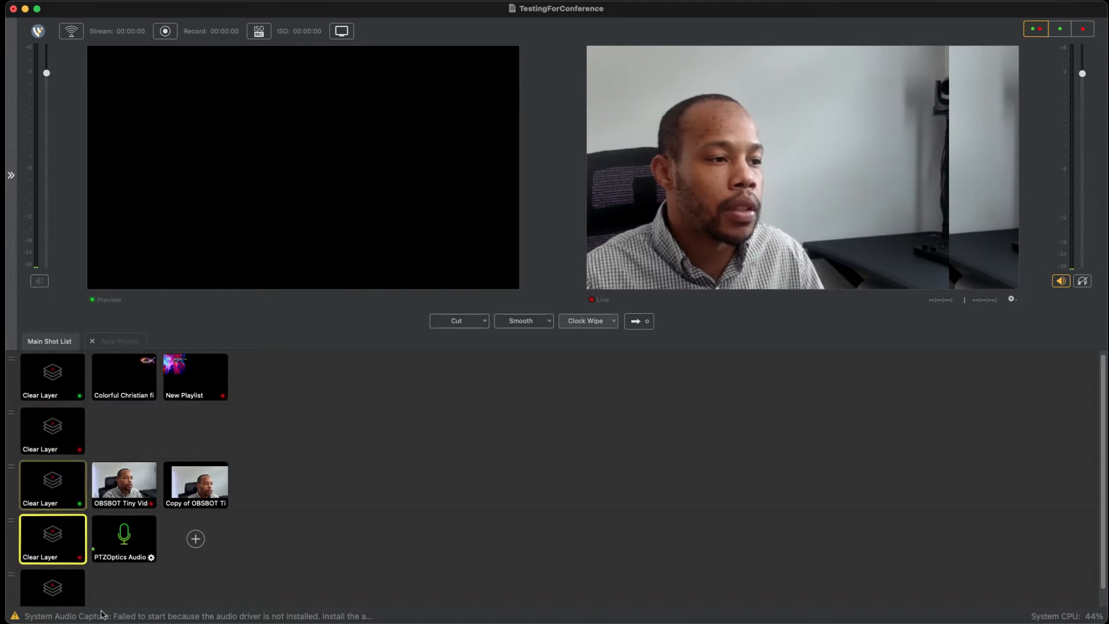
{"action": "left_click", "coordinate": [639, 321]}
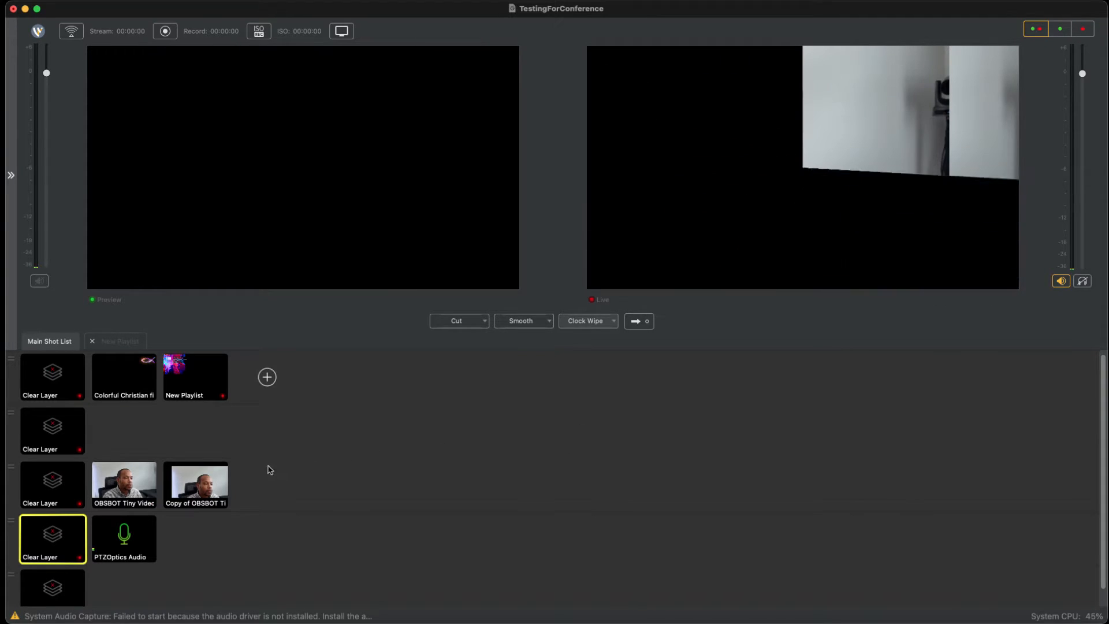
Step: Send New Playlist live again, and move its Cheerful friends shot ahead of the Copy #2 of OBSBOT shot
{"action": "left_click", "coordinate": [197, 377]}
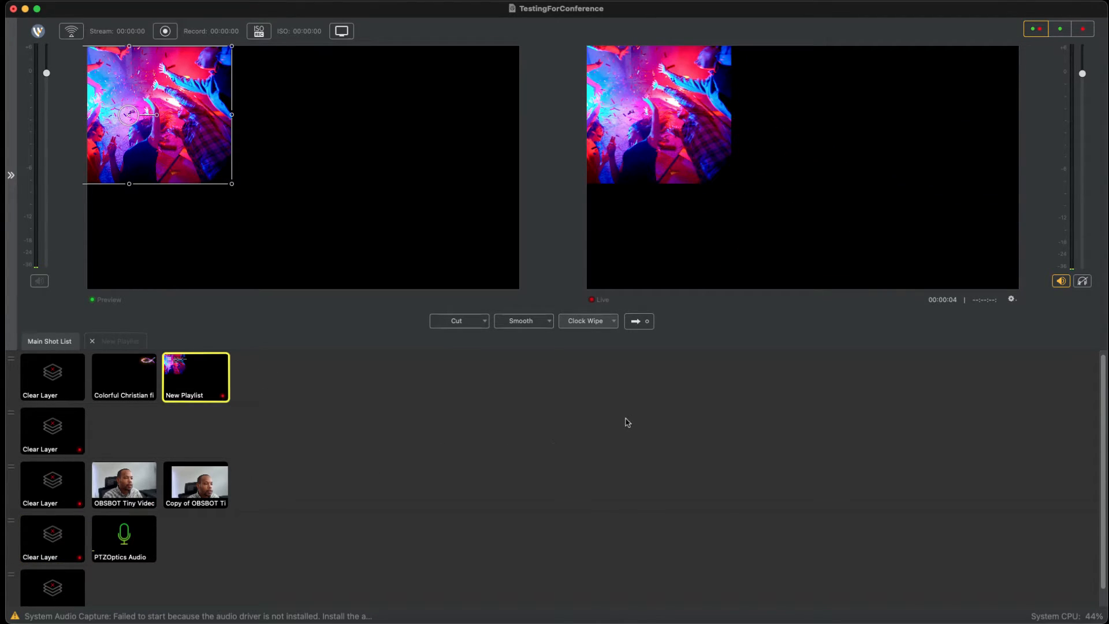
{"action": "double_click", "coordinate": [195, 377]}
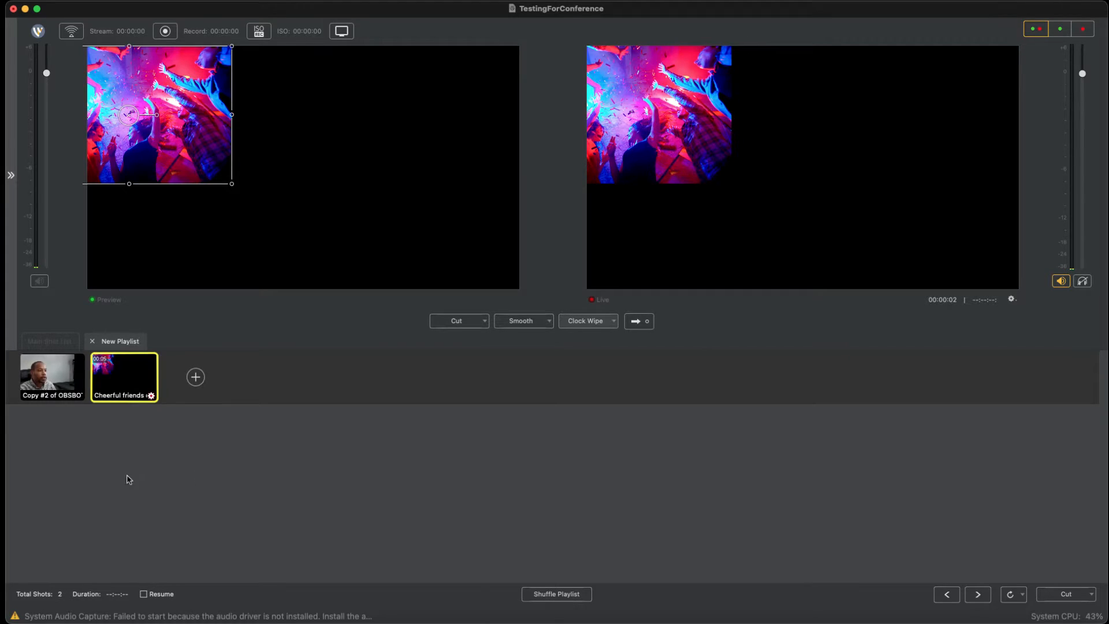
{"action": "mouse_move", "coordinate": [124, 379]}
{"action": "left_mouse_down"}
{"action": "mouse_move", "coordinate": [35, 378]}
{"action": "mouse_move", "coordinate": [50, 378]}
{"action": "left_mouse_up"}
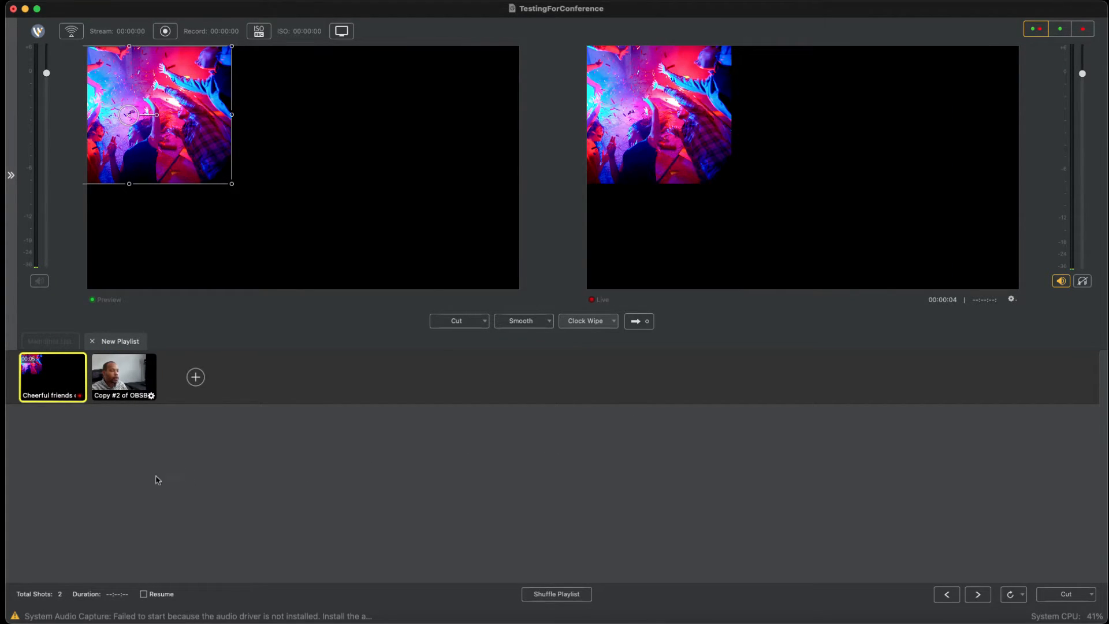
Step: Reposition the Copy #2 of OBSBOT shot's layer on the preview canvas to about 175, -150, and close its properties
{"action": "double_click", "coordinate": [104, 379]}
{"action": "mouse_move", "coordinate": [430, 202]}
{"action": "left_mouse_down"}
{"action": "mouse_move", "coordinate": [526, 214]}
{"action": "mouse_move", "coordinate": [538, 249]}
{"action": "mouse_move", "coordinate": [542, 230]}
{"action": "left_mouse_up"}
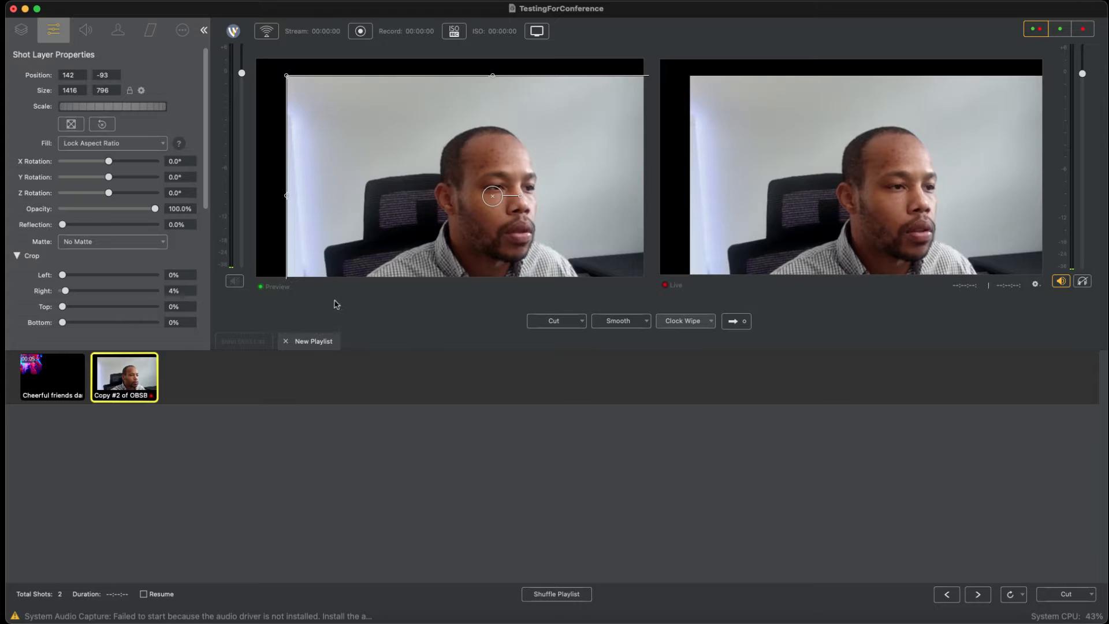
{"action": "mouse_move", "coordinate": [328, 294]}
{"action": "left_mouse_down"}
{"action": "mouse_move", "coordinate": [354, 330]}
{"action": "mouse_move", "coordinate": [337, 312]}
{"action": "left_mouse_up"}
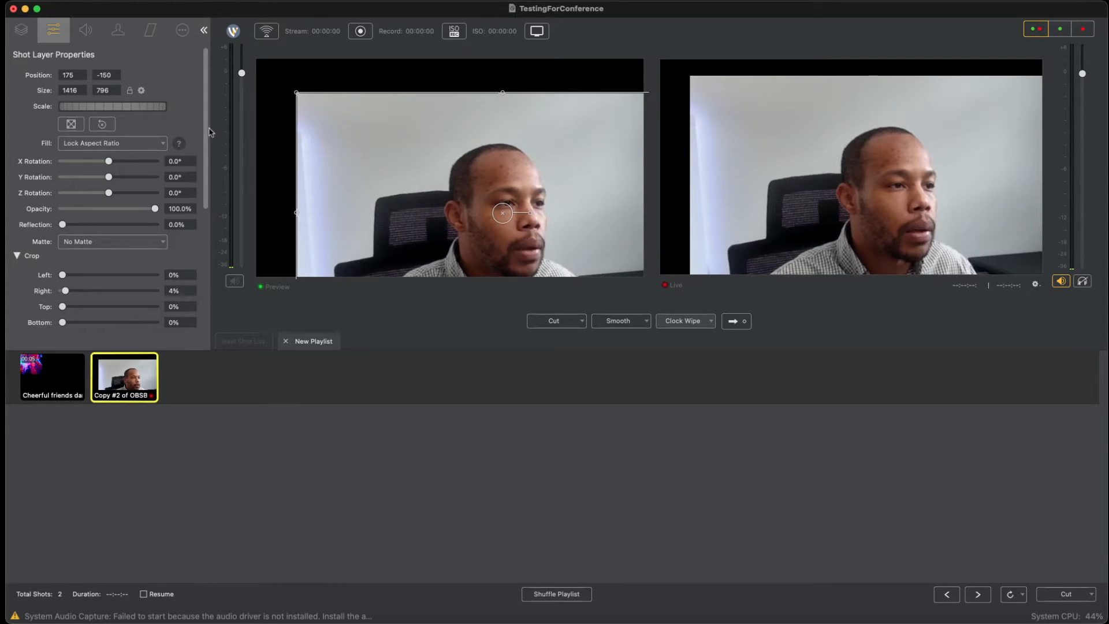
{"action": "left_click", "coordinate": [204, 30]}
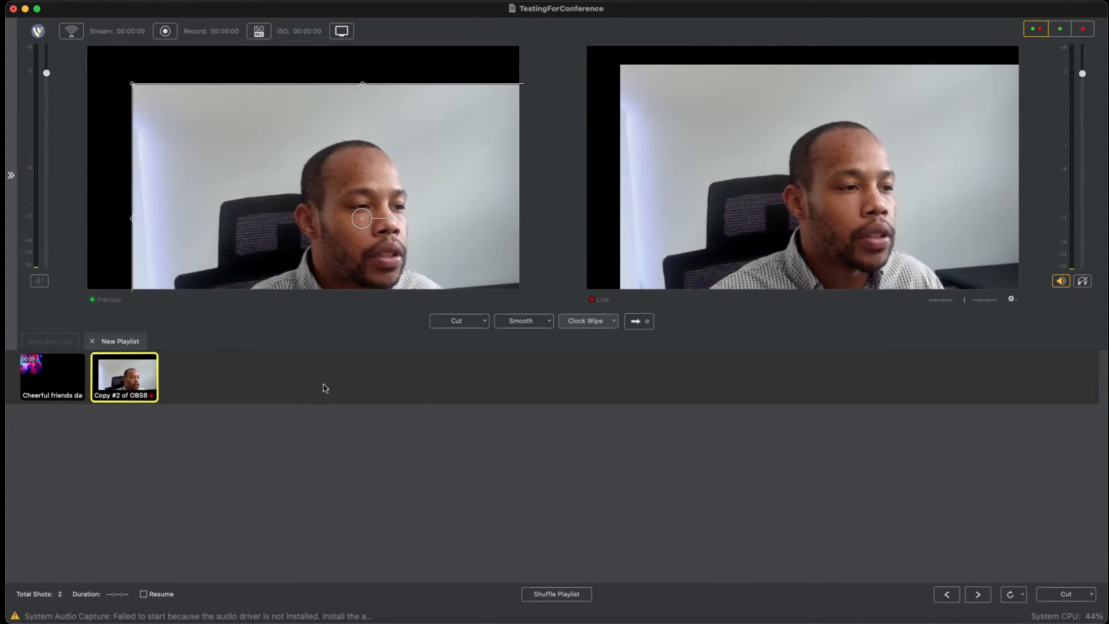
Step: Return to the main shot list and cue the Colorful Christian fish and OBSBOT Tiny Video shots in the preview
{"action": "left_click", "coordinate": [50, 341]}
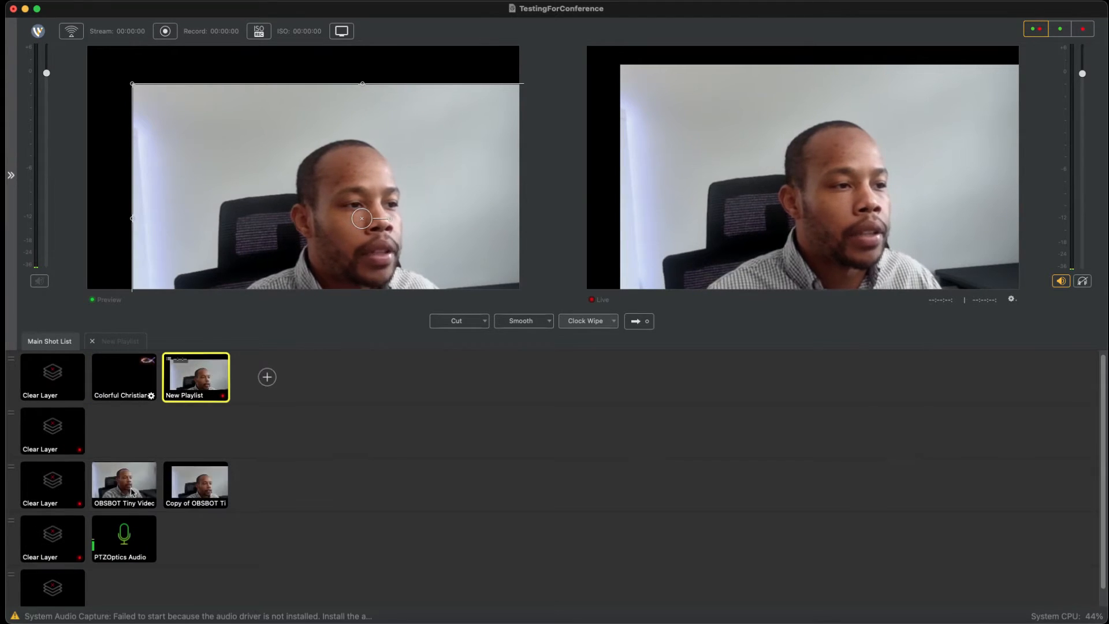
{"action": "left_click", "coordinate": [124, 378]}
{"action": "left_click", "coordinate": [124, 482]}
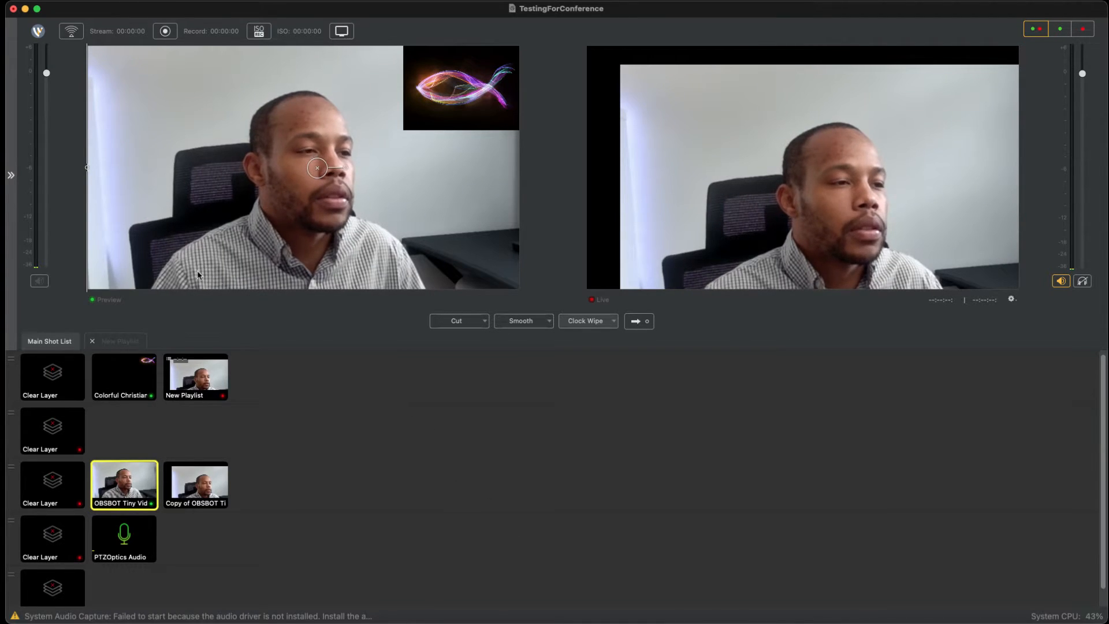
Step: Review the ISO and replay commands and the output options, such as Virtual Camera Out, without changing any
{"action": "left_click", "coordinate": [274, 0]}
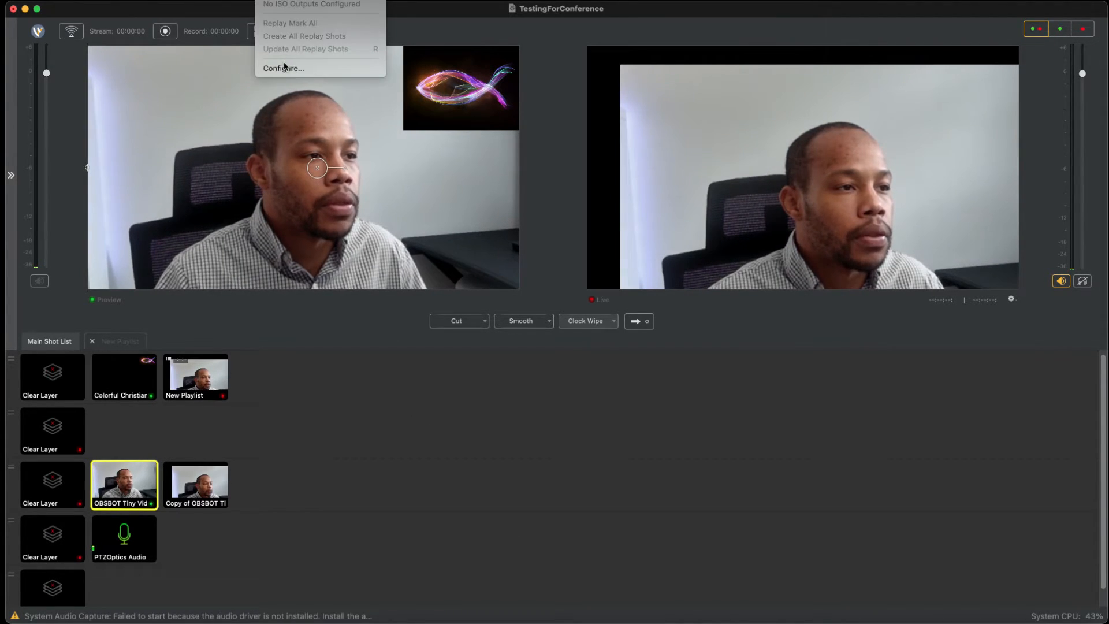
{"action": "mouse_move", "coordinate": [199, 1]}
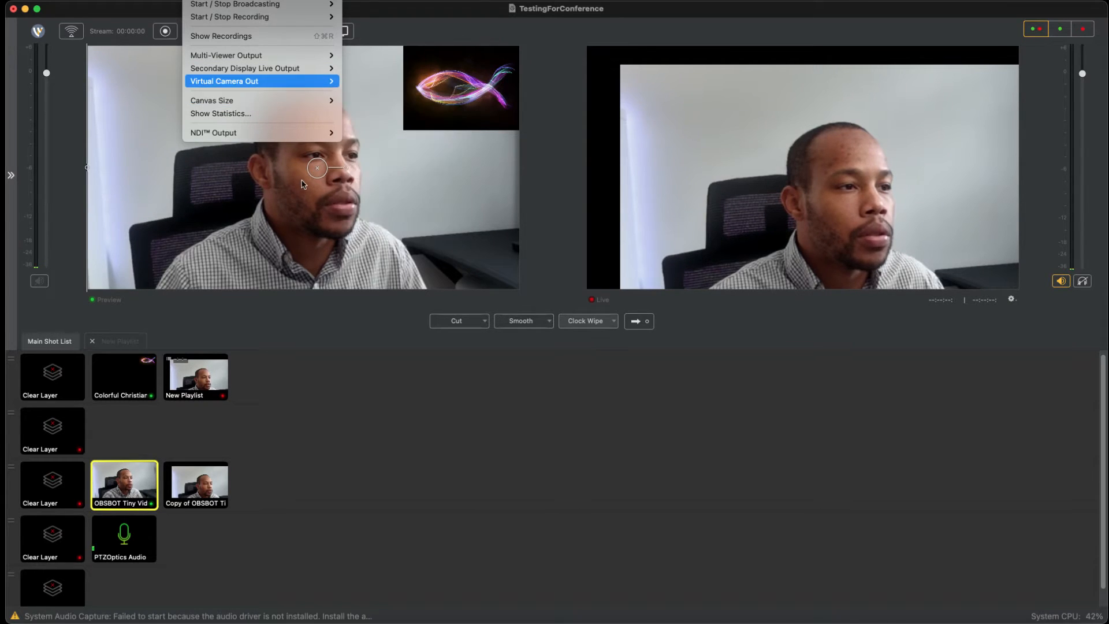
{"action": "left_click", "coordinate": [393, 117]}
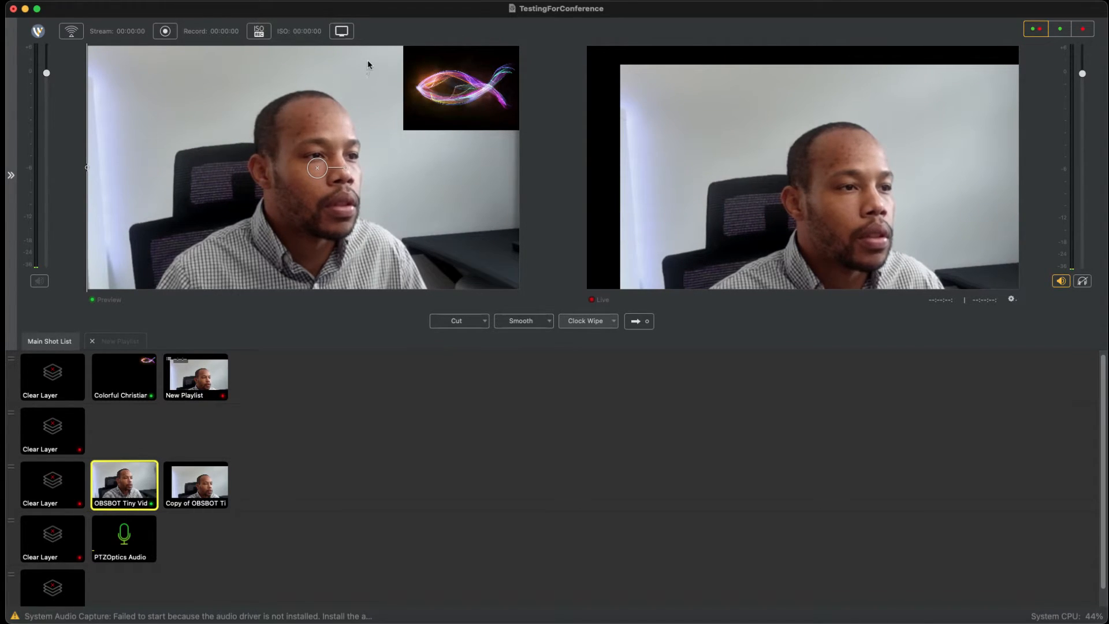
Step: Open the PTZ Controller, examine its camera connection, pan/tilt, zoom, focus and exposure controls, and close it
{"action": "left_click", "coordinate": [357, 1]}
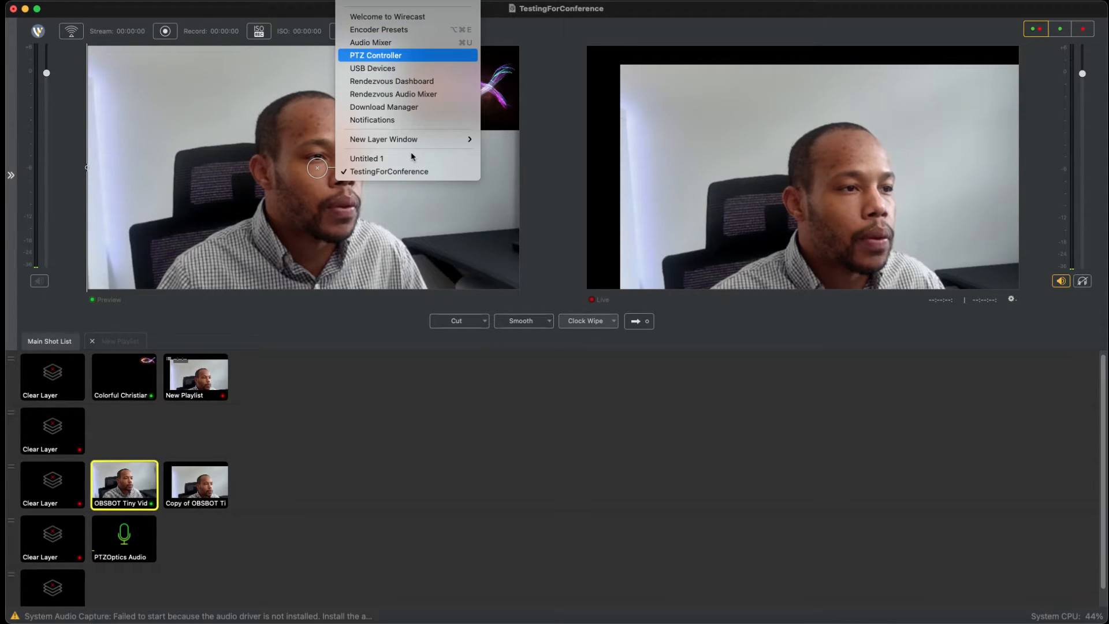
{"action": "key", "text": "Return"}
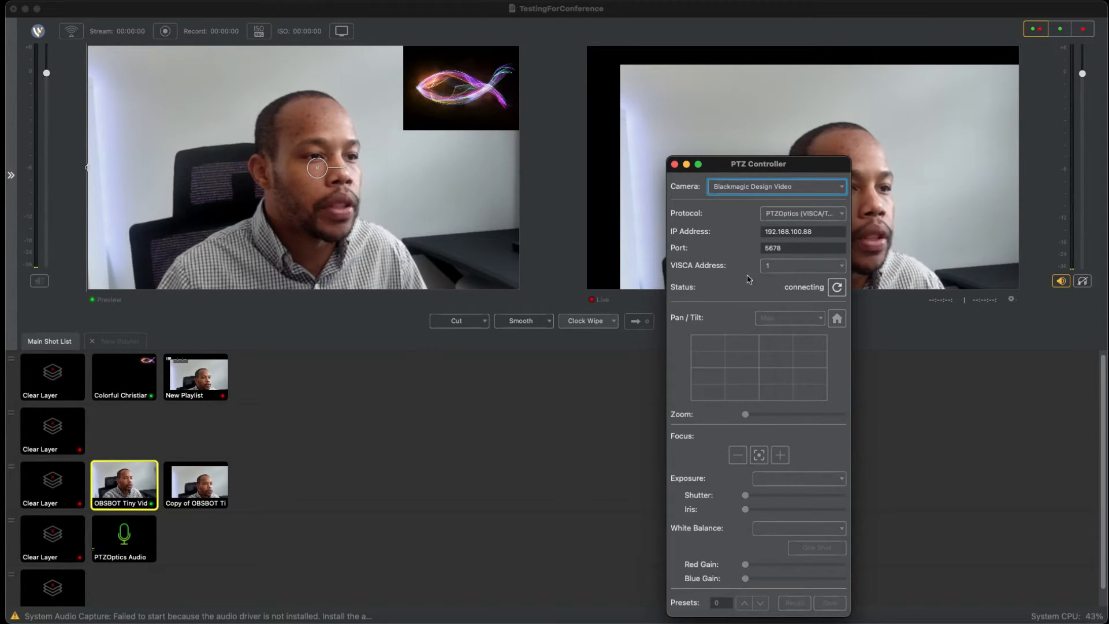
{"action": "left_click_drag", "start_coordinate": [751, 164], "coordinate": [528, 90]}
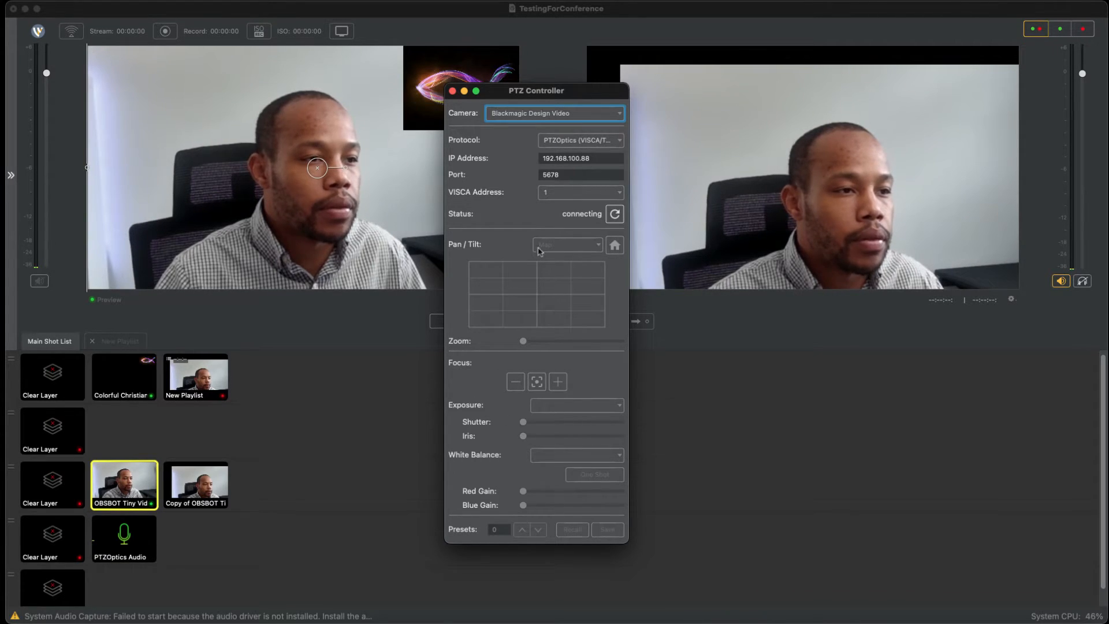
{"action": "left_click_drag", "start_coordinate": [502, 192], "coordinate": [986, 279]}
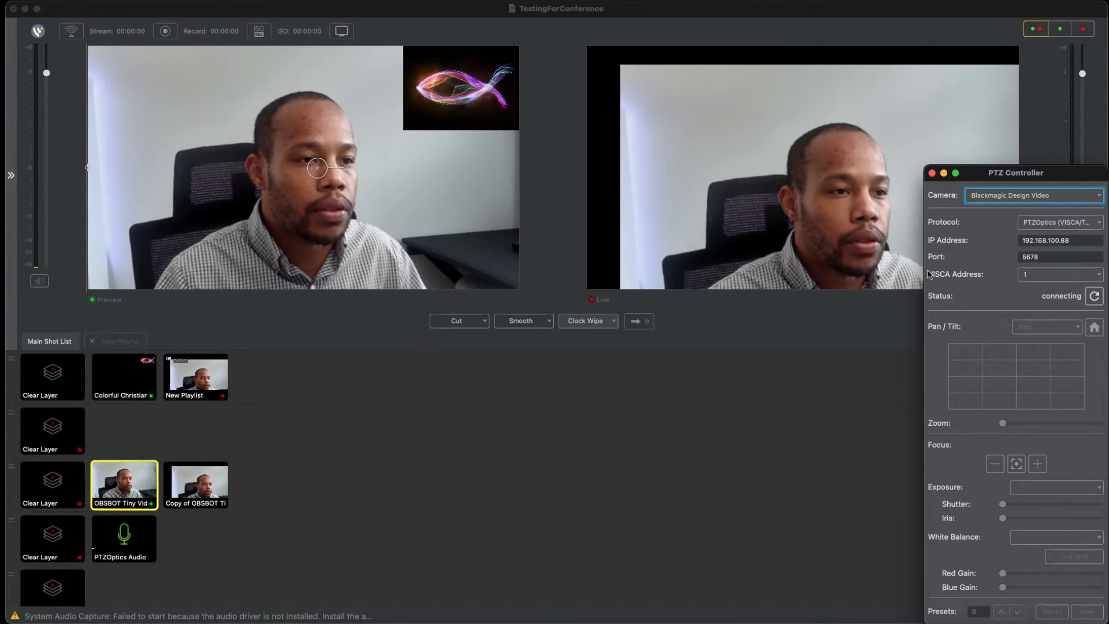
{"action": "left_click", "coordinate": [933, 173]}
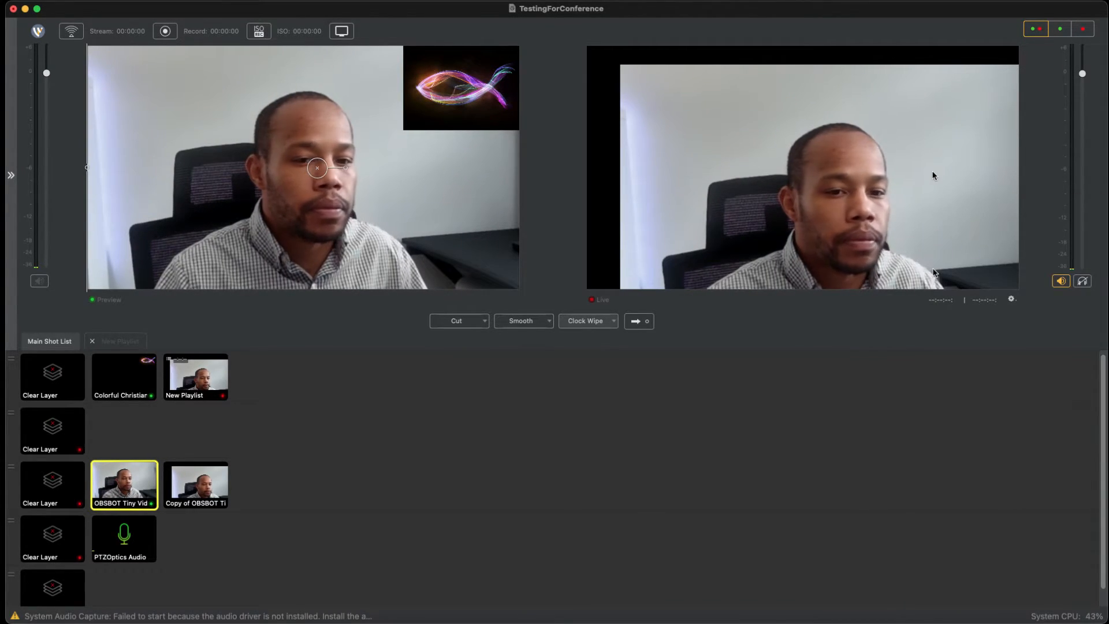
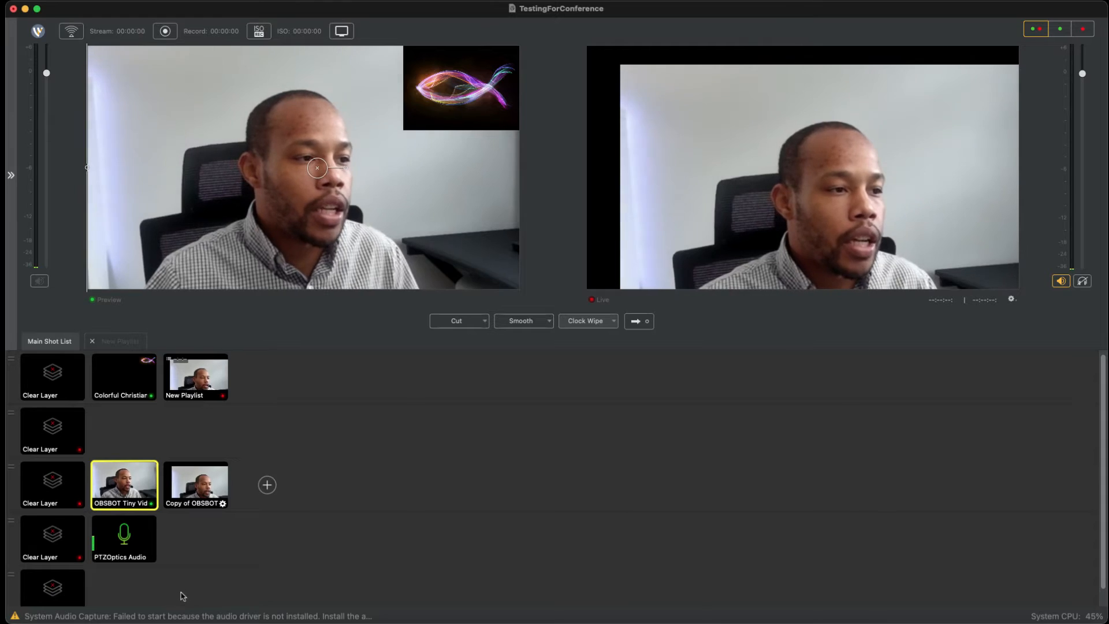
Step: Rearrange the shots so Copy of OBSBOT is on the first layer, New Playlist on the second and Colorful Christian fish on the fourth
{"action": "left_click_drag", "start_coordinate": [196, 486], "coordinate": [196, 537]}
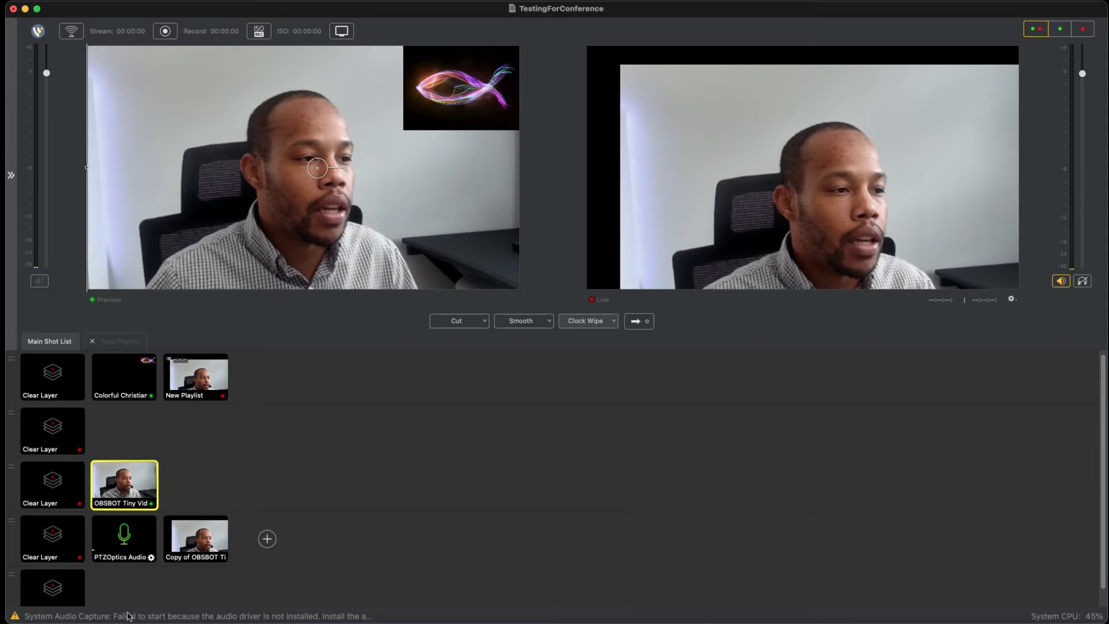
{"action": "left_click_drag", "start_coordinate": [196, 378], "coordinate": [124, 430]}
{"action": "left_click", "coordinate": [124, 376]}
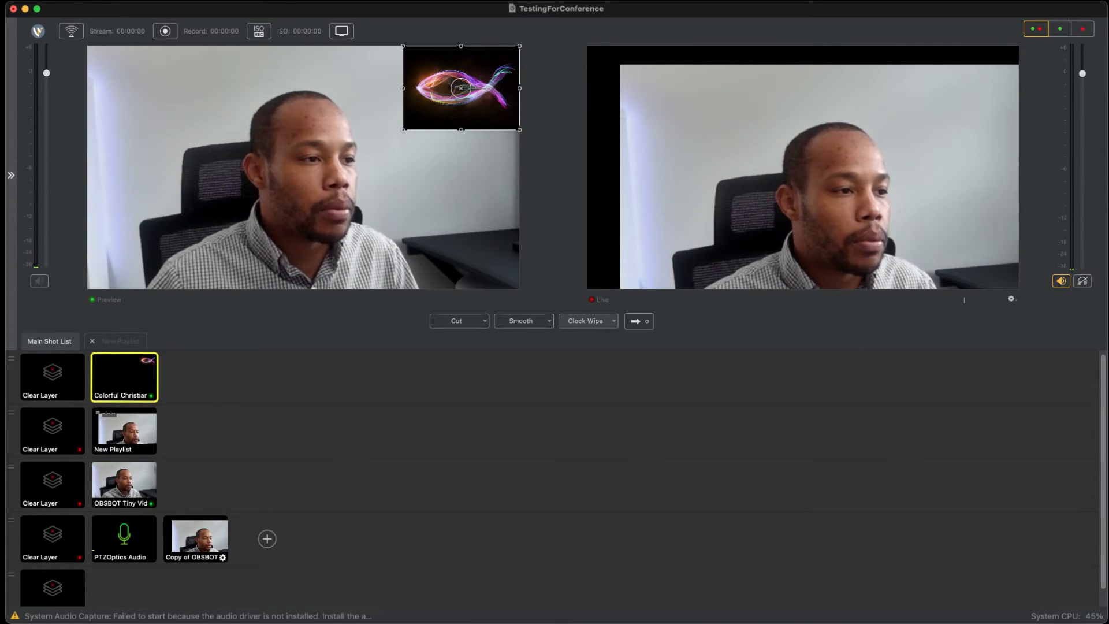
{"action": "mouse_move", "coordinate": [195, 536]}
{"action": "left_mouse_down"}
{"action": "mouse_move", "coordinate": [187, 379]}
{"action": "mouse_move", "coordinate": [213, 533]}
{"action": "left_mouse_up"}
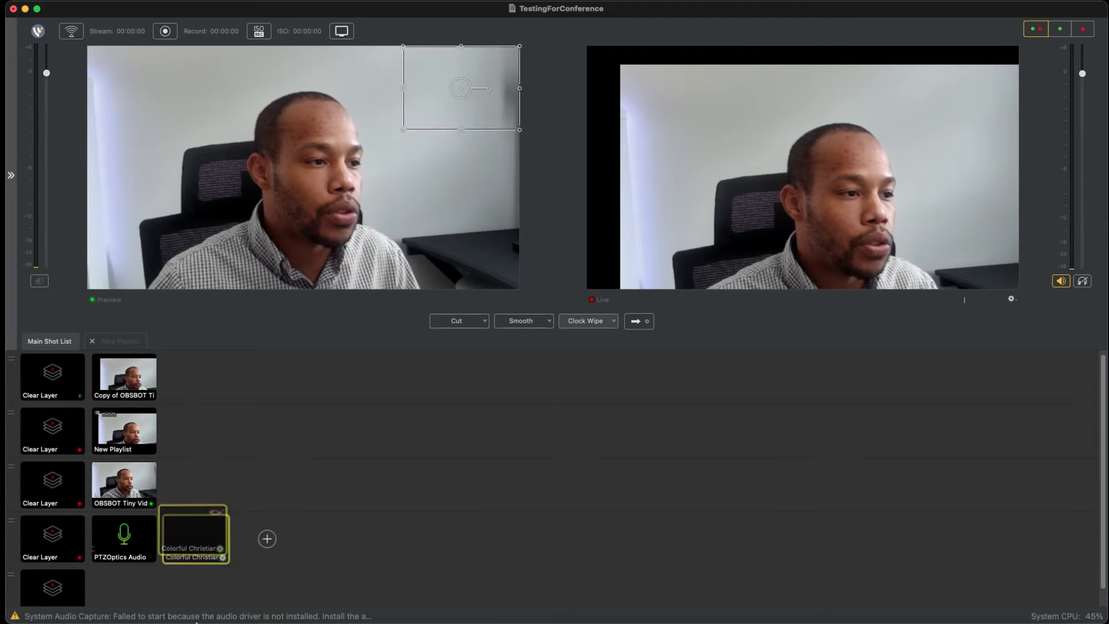
Step: Delete the Copy of OBSBOT, New Playlist and Copy #2 of OBSBOT shots, without deleting all shots in the playlist
{"action": "right_click", "coordinate": [155, 498]}
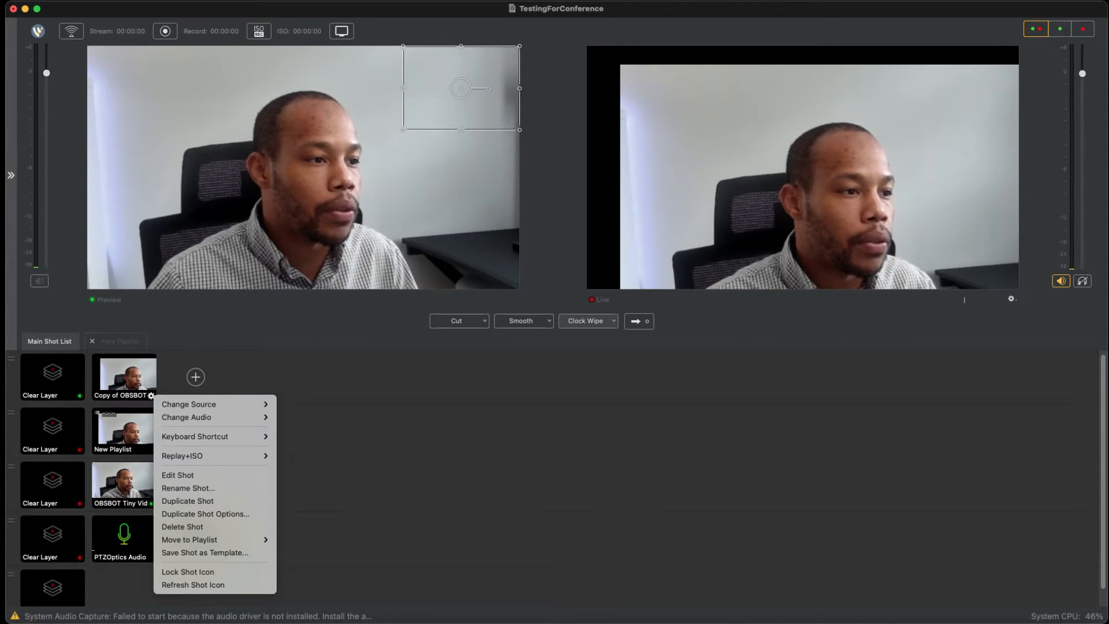
{"action": "left_click", "coordinate": [177, 527]}
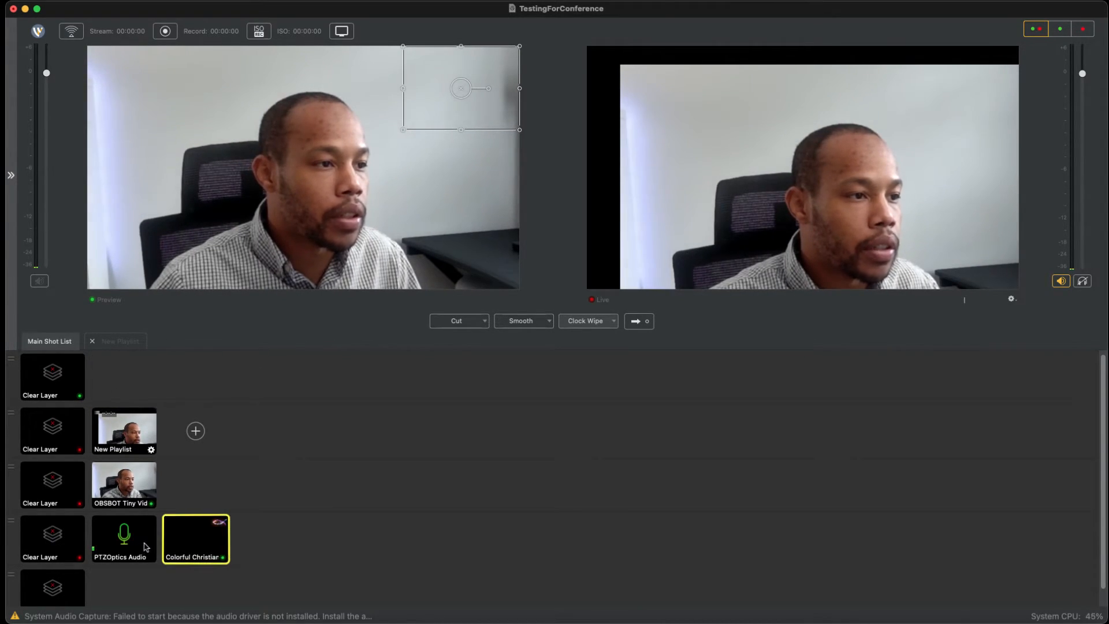
{"action": "right_click", "coordinate": [151, 447]}
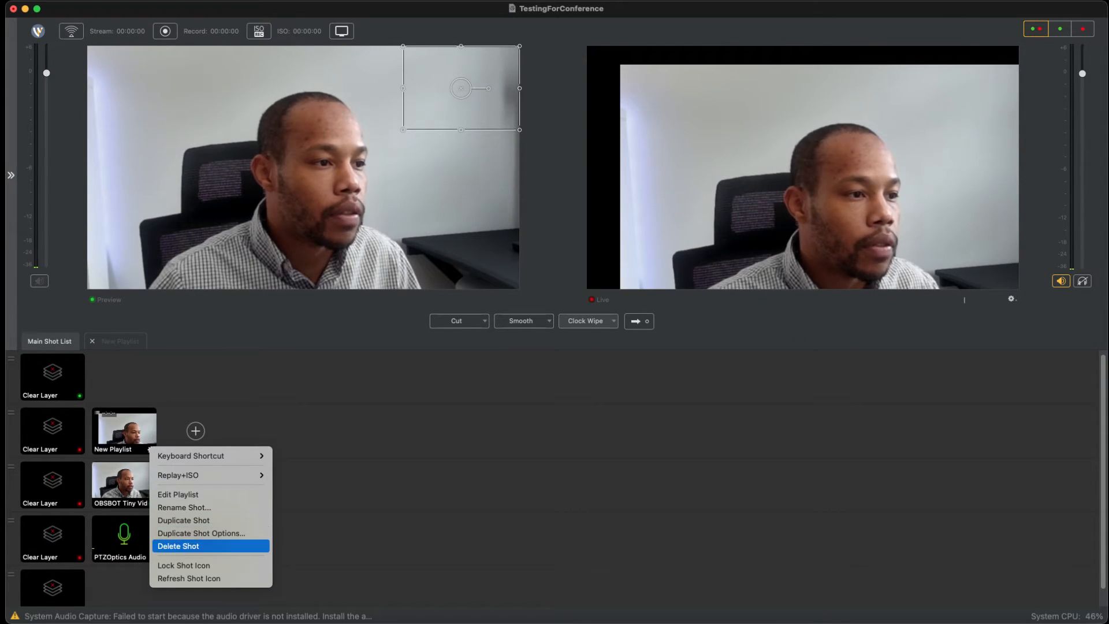
{"action": "left_click", "coordinate": [199, 546]}
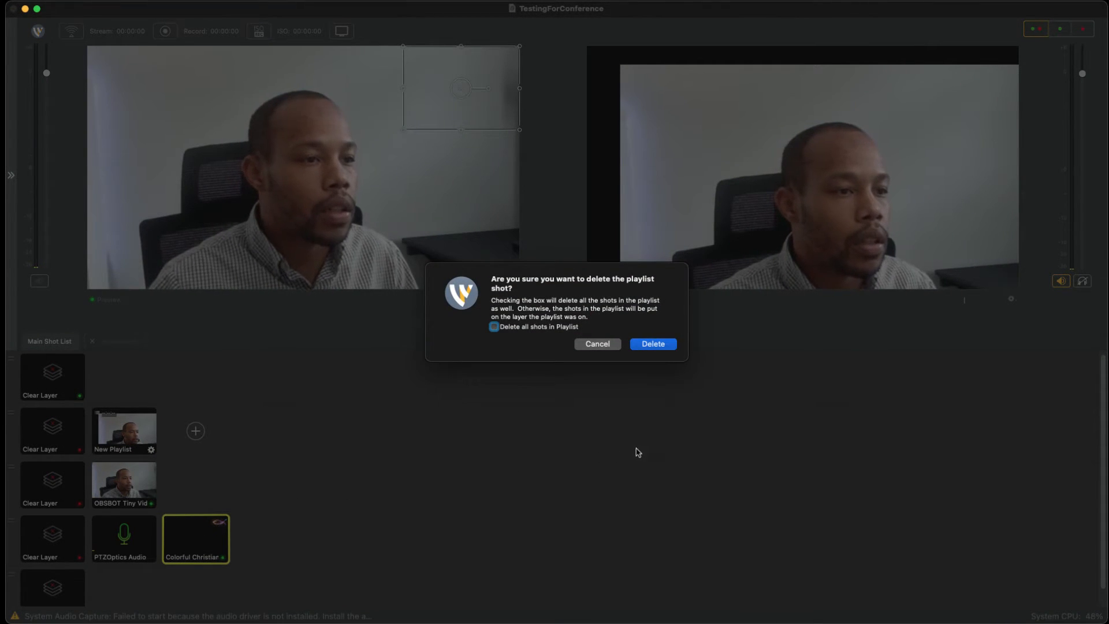
{"action": "key", "text": "Return"}
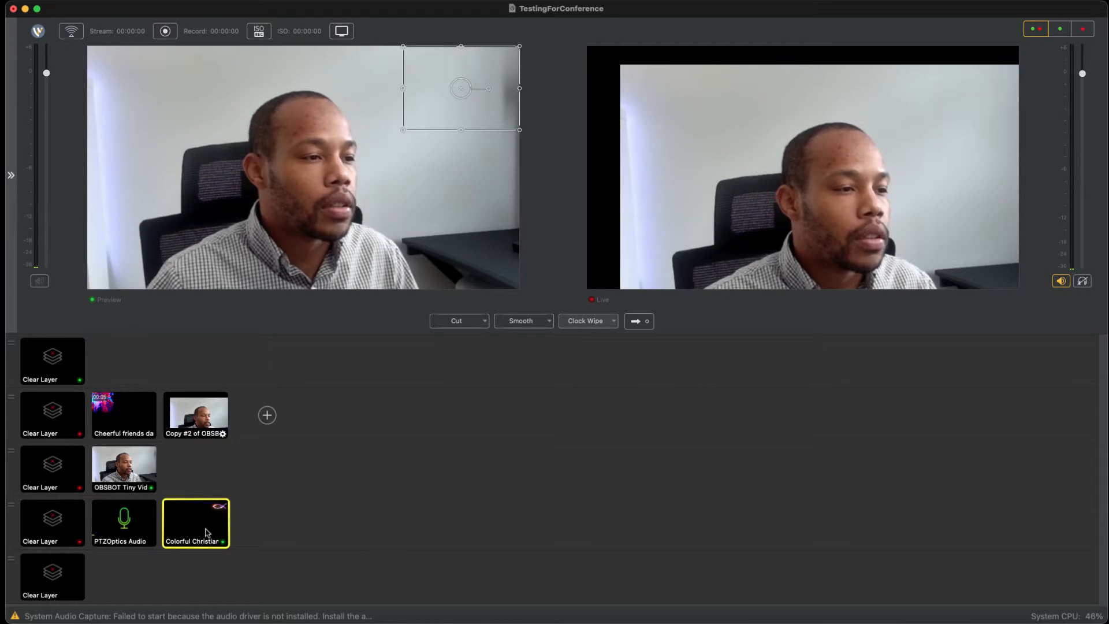
{"action": "right_click", "coordinate": [230, 535]}
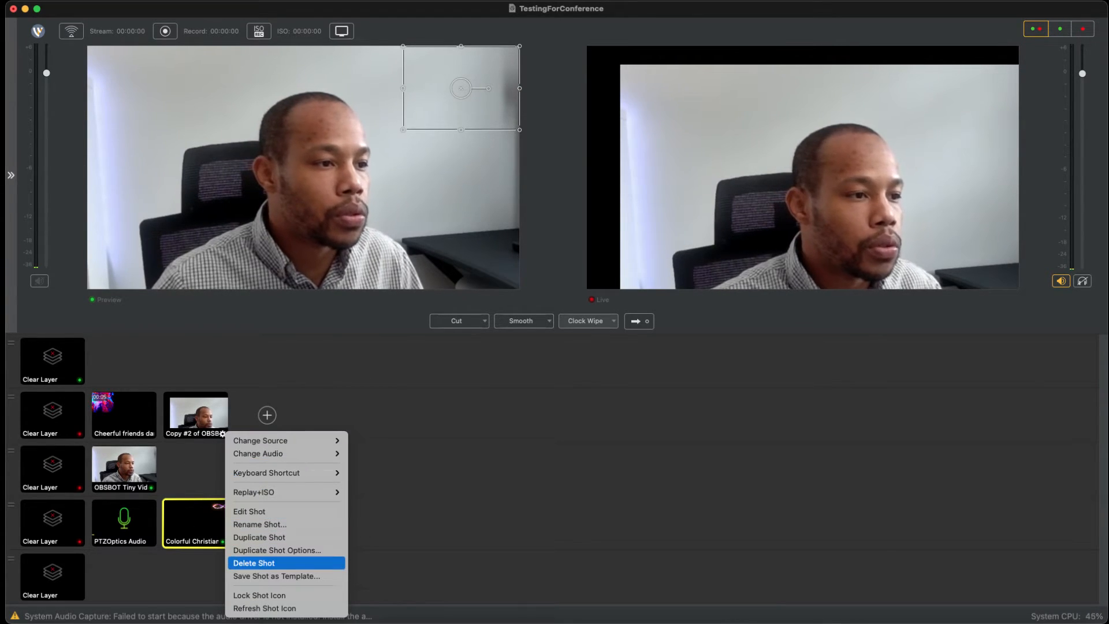
{"action": "left_click", "coordinate": [254, 562]}
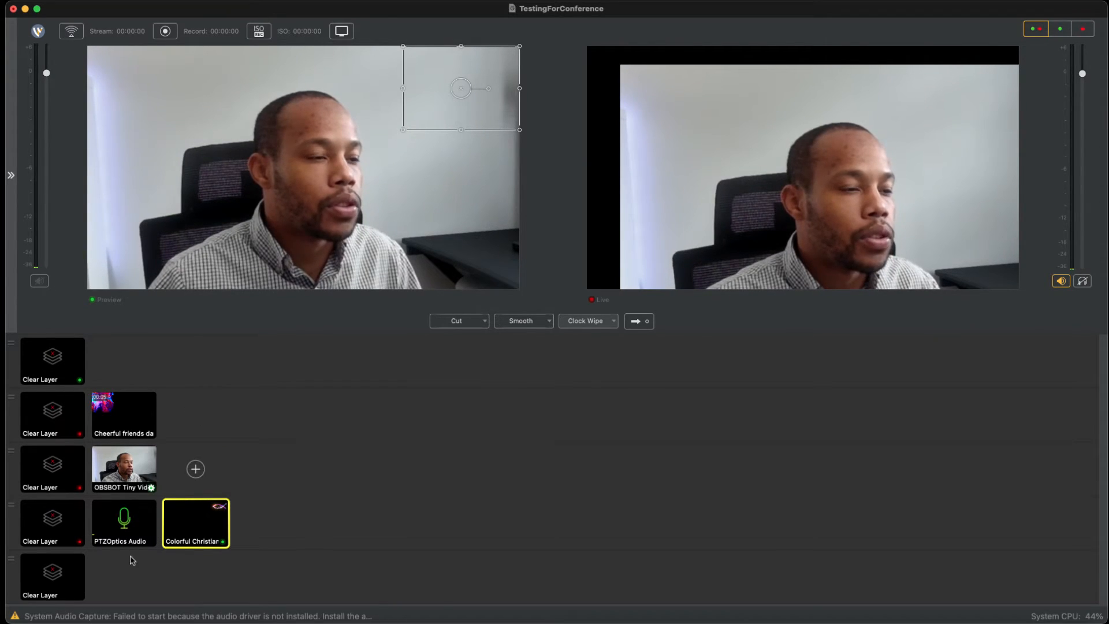
Step: Cue OBSBOT Tiny Video in the preview and alternate between PTZOptics Audio and the Colorful Christian fish shot on the fourth layer
{"action": "left_click", "coordinate": [57, 529]}
{"action": "left_click", "coordinate": [61, 557]}
{"action": "left_click", "coordinate": [103, 471]}
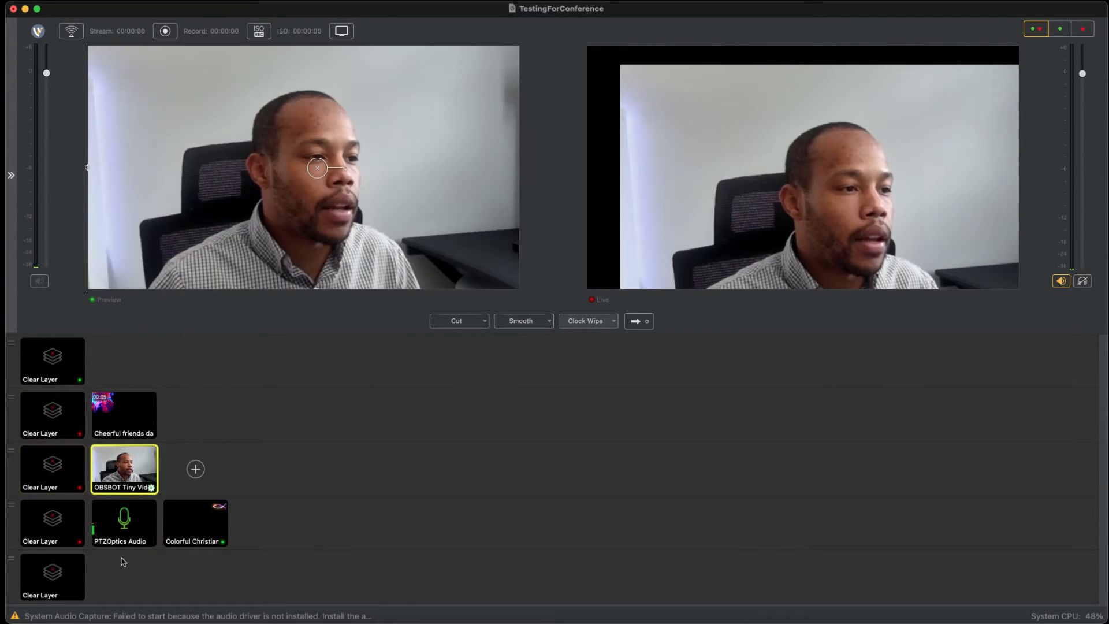
{"action": "left_click", "coordinate": [116, 523]}
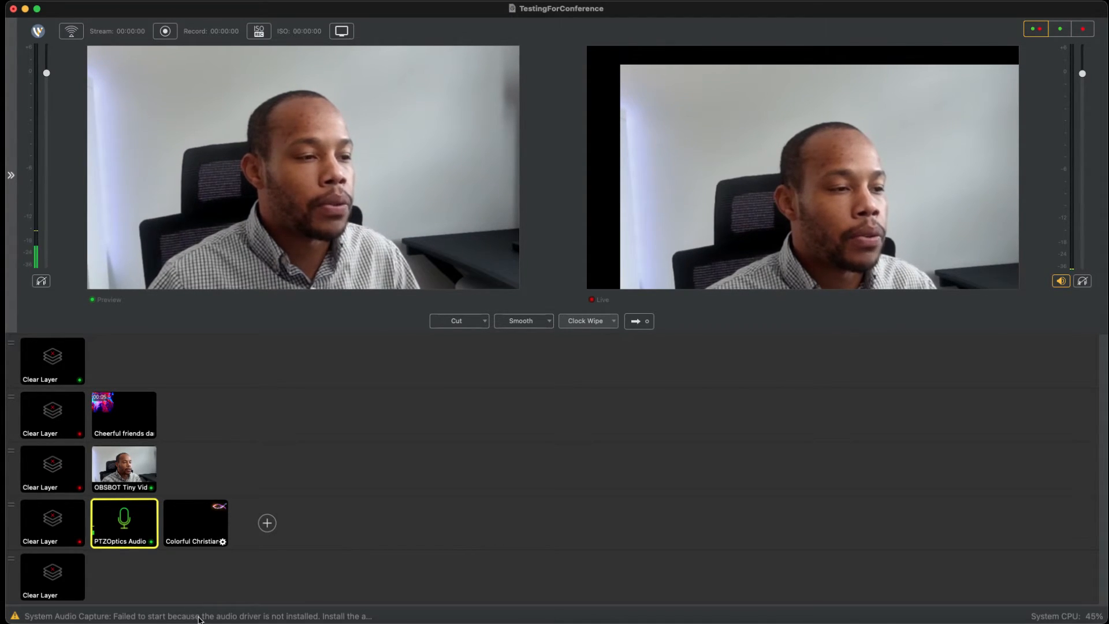
{"action": "left_click", "coordinate": [199, 524]}
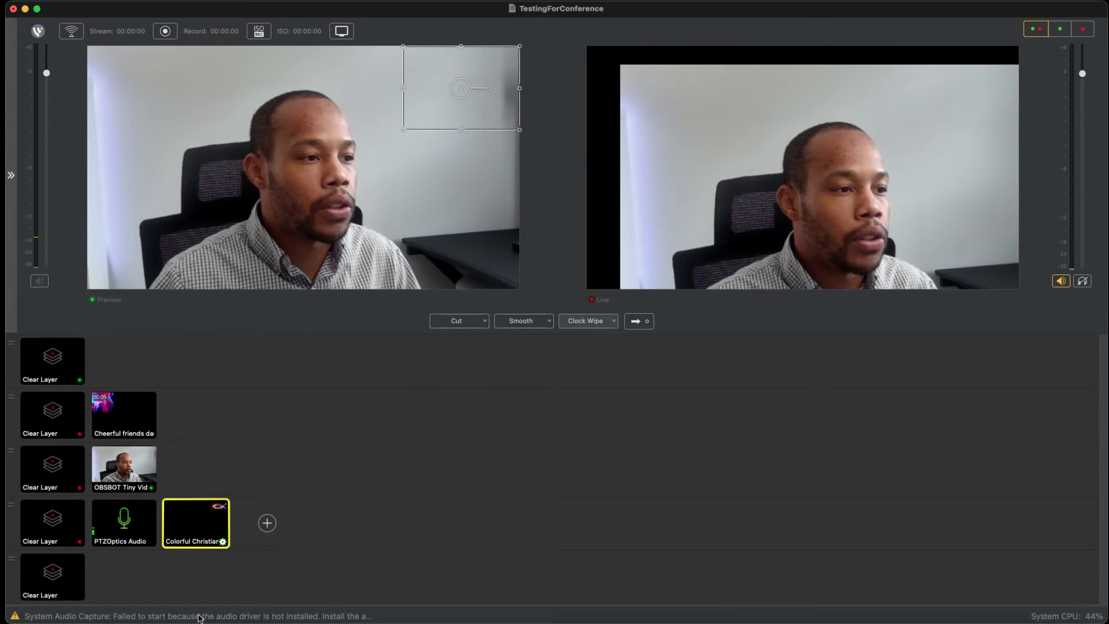
{"action": "left_click", "coordinate": [141, 520]}
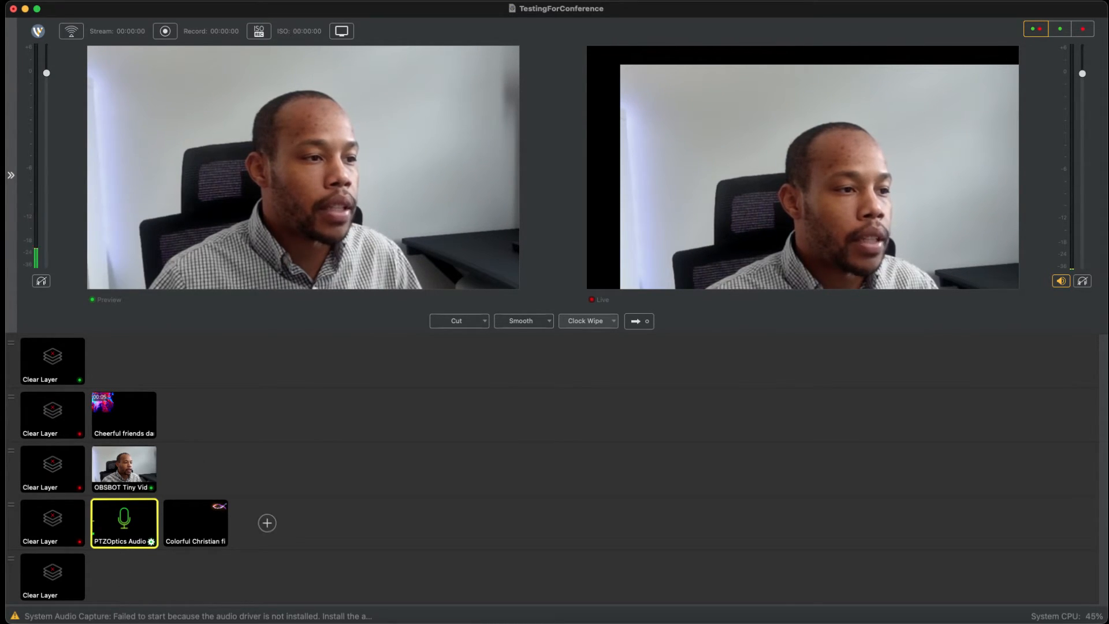
Step: Move the PTZOptics Audio shot to the fifth layer and cue the Colorful Christian fish, OBSBOT Tiny Video and Cheerful friends shots
{"action": "left_click_drag", "start_coordinate": [124, 528], "coordinate": [125, 574]}
{"action": "left_click", "coordinate": [122, 523]}
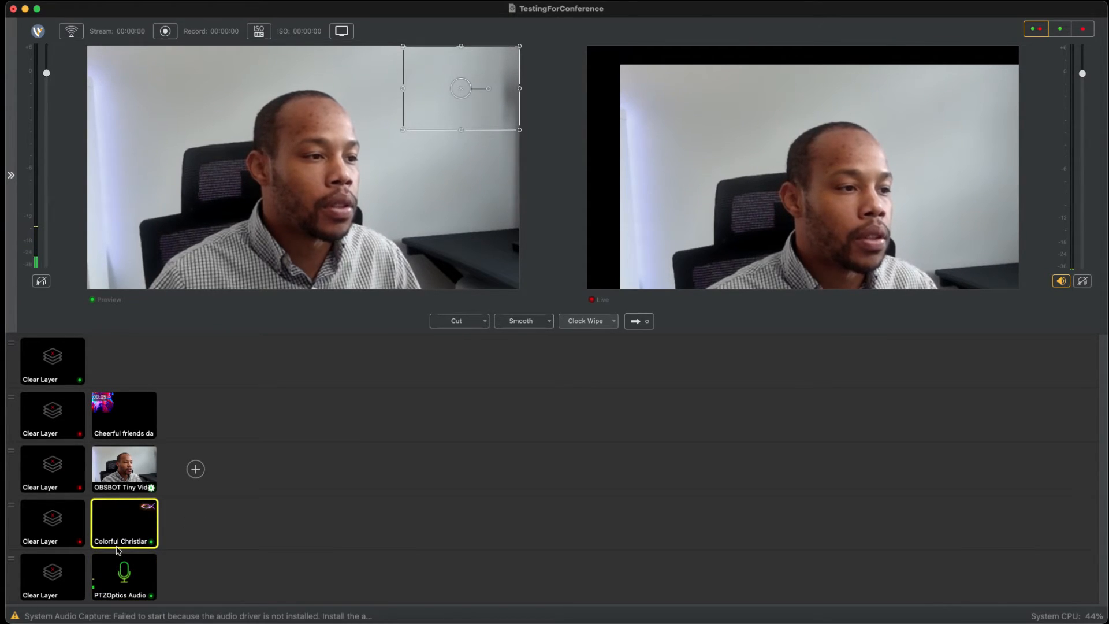
{"action": "left_click", "coordinate": [124, 465]}
{"action": "left_click", "coordinate": [131, 401]}
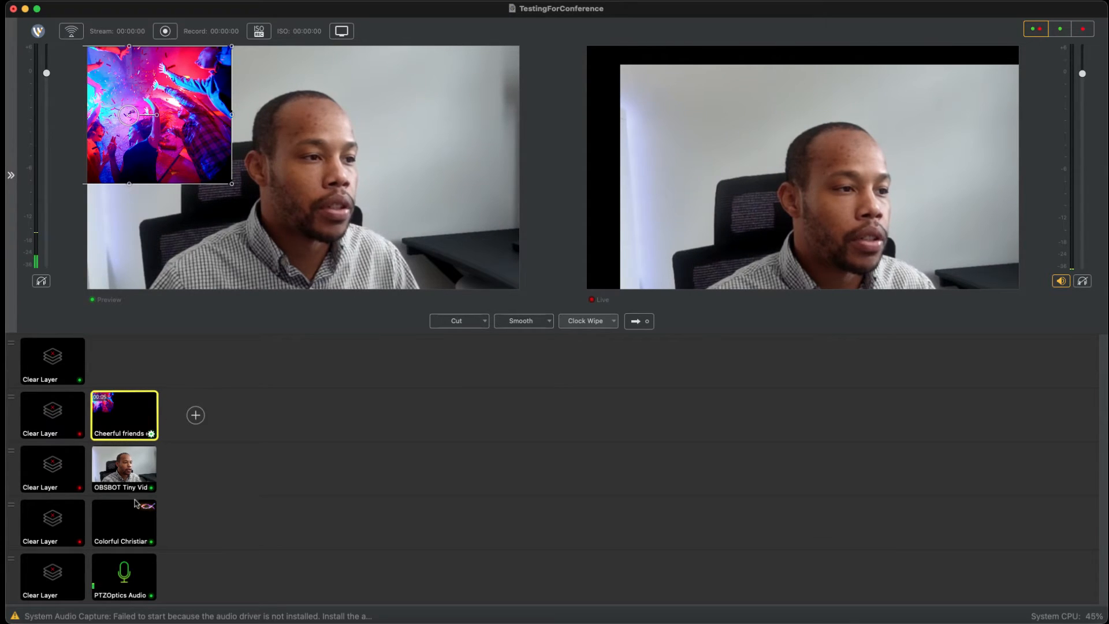
Step: Remove the image layer from the Cheerful friends shot and delete that shot from the second layer
{"action": "left_click", "coordinate": [150, 433]}
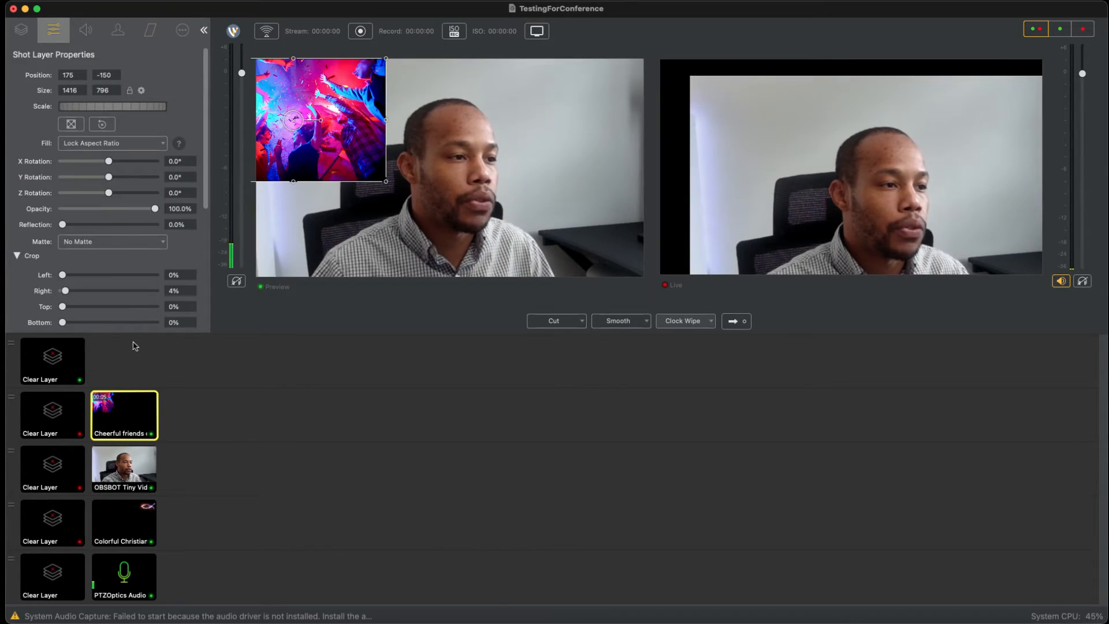
{"action": "left_click", "coordinate": [21, 30]}
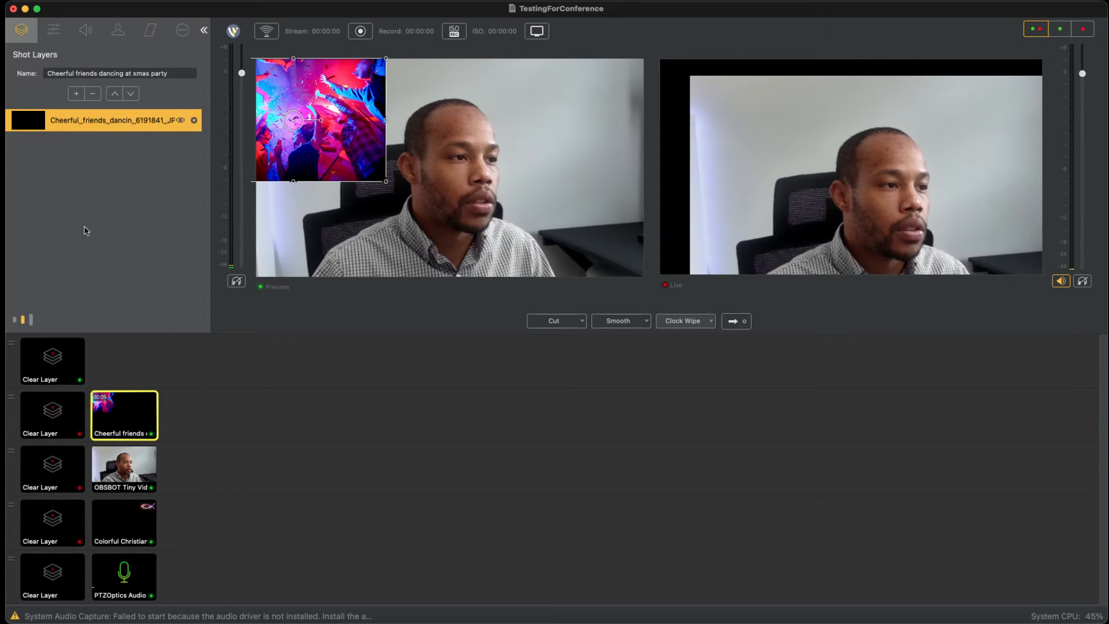
{"action": "key", "text": "Delete"}
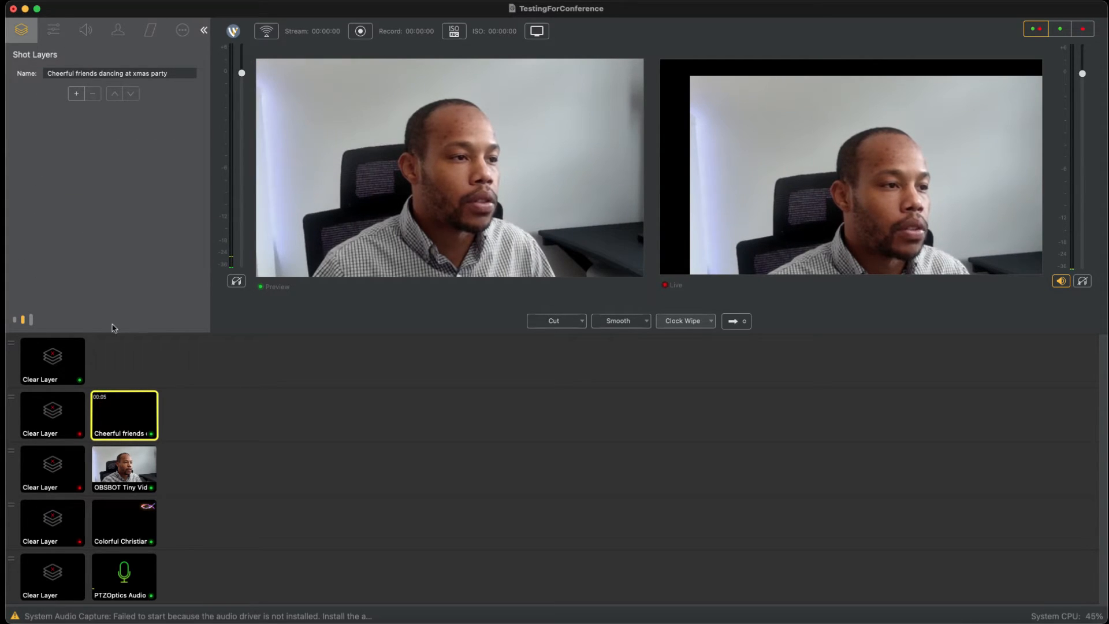
{"action": "right_click", "coordinate": [153, 536]}
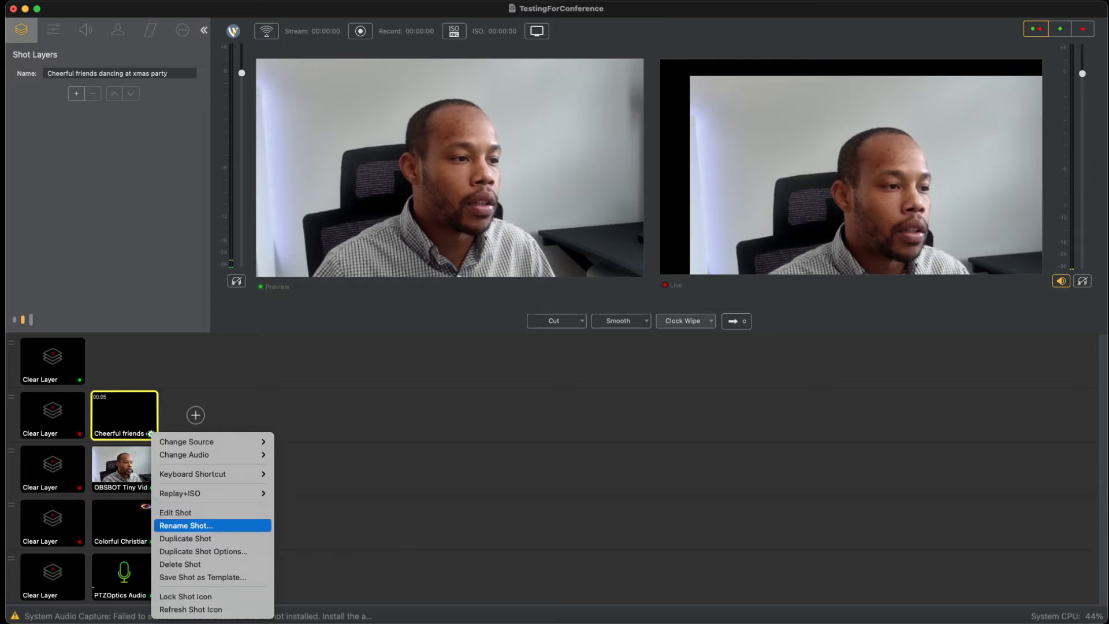
{"action": "left_click", "coordinate": [188, 570]}
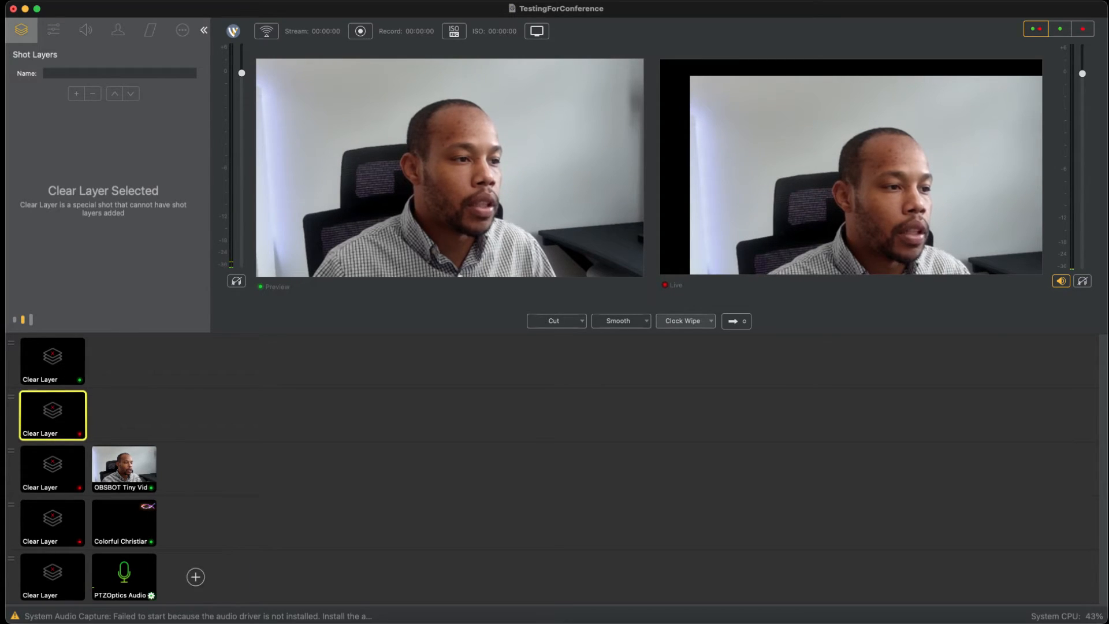
Step: Cue the OBSBOT Tiny Video, Colorful Christian fish and PTZOptics Audio shots on their separate layers in the preview
{"action": "left_click", "coordinate": [124, 467]}
{"action": "left_click", "coordinate": [124, 521]}
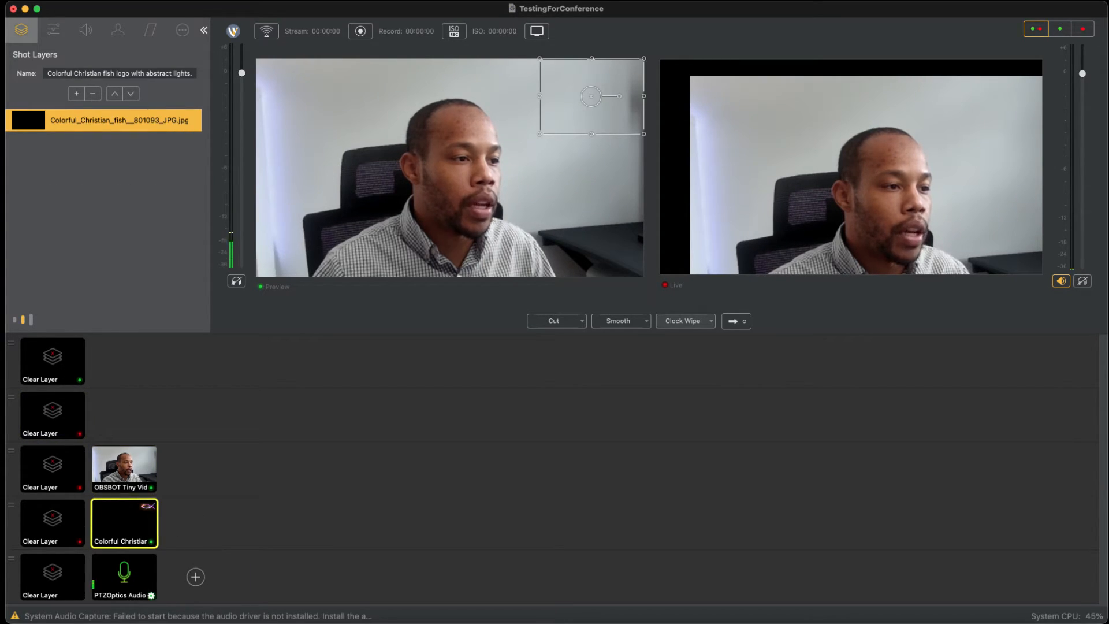
{"action": "left_click", "coordinate": [126, 577]}
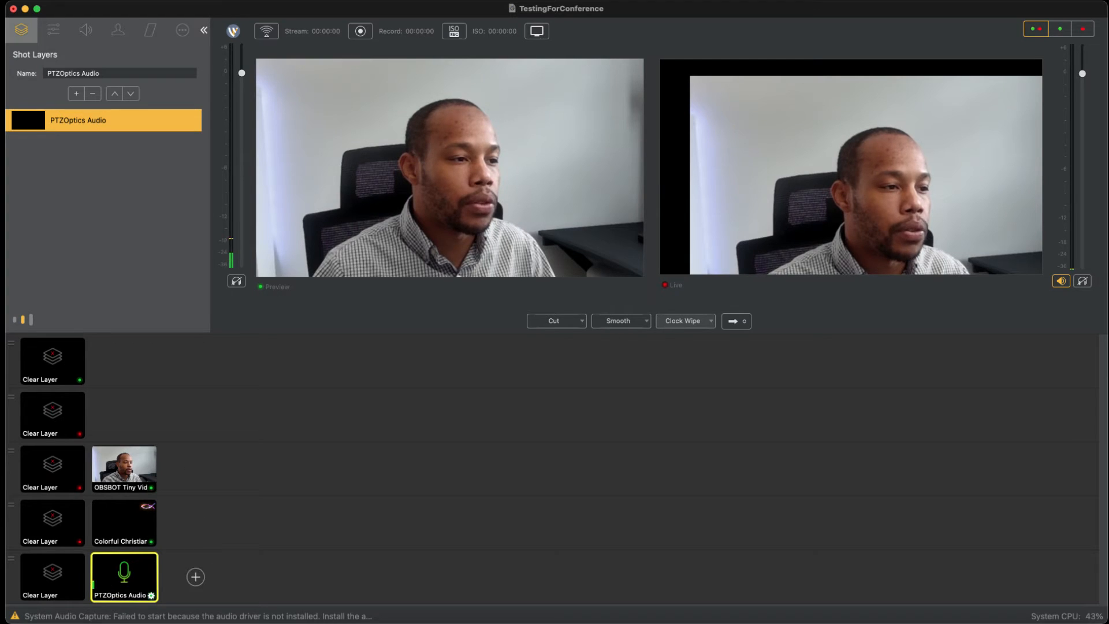
Step: Move PTZOptics Audio to the fourth layer, cue the Colorful Christian fish shot there, and return the audio shot to the fifth layer
{"action": "left_click_drag", "start_coordinate": [124, 577], "coordinate": [195, 523]}
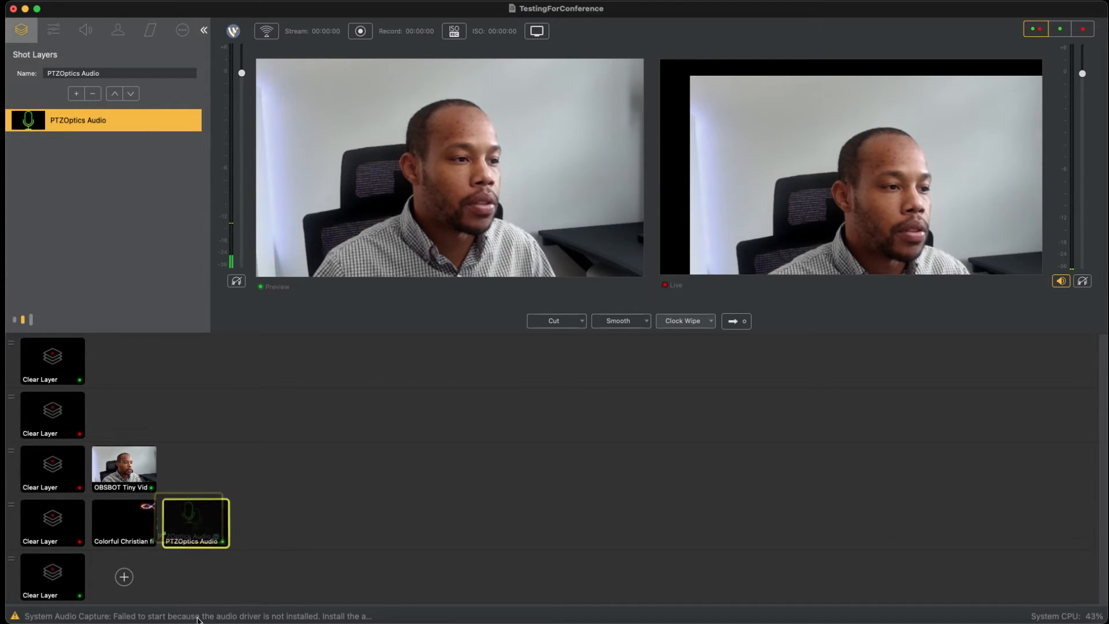
{"action": "left_click", "coordinate": [135, 524]}
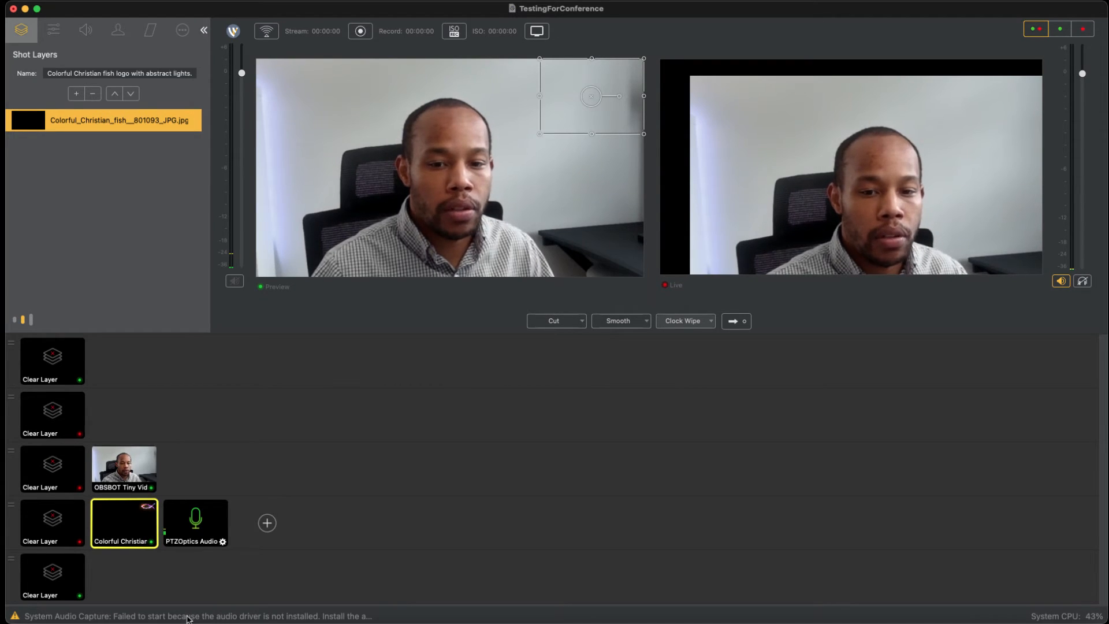
{"action": "left_click_drag", "start_coordinate": [196, 523], "coordinate": [132, 578]}
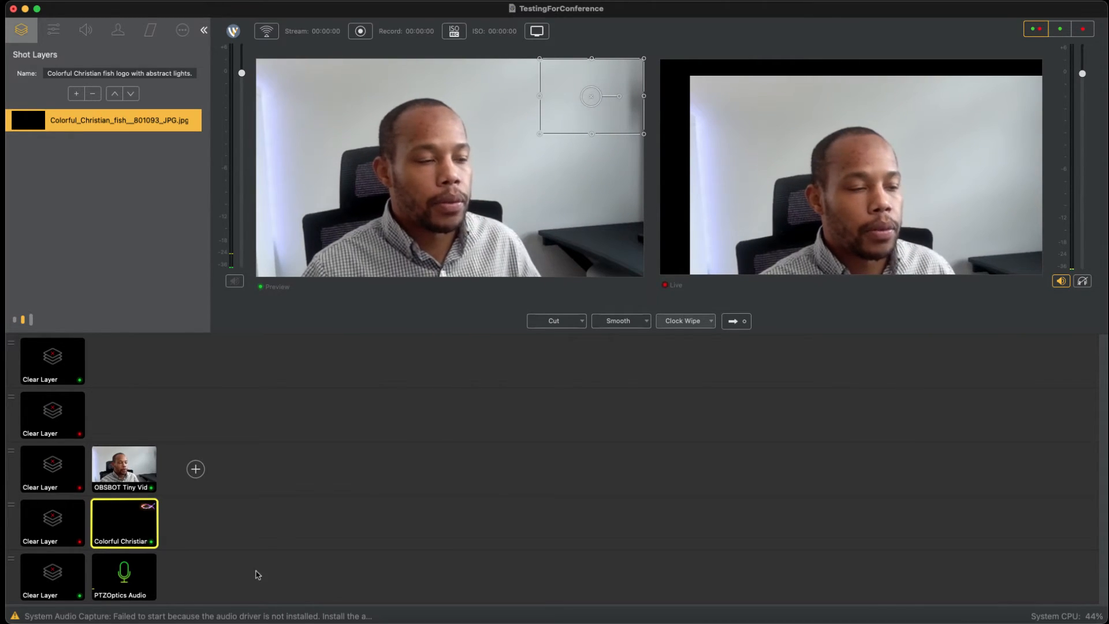
Step: Examine the smooth transition and chroma key properties of the Colorful Christian fish shot without changing them
{"action": "double_click", "coordinate": [190, 132]}
{"action": "left_click", "coordinate": [155, 36]}
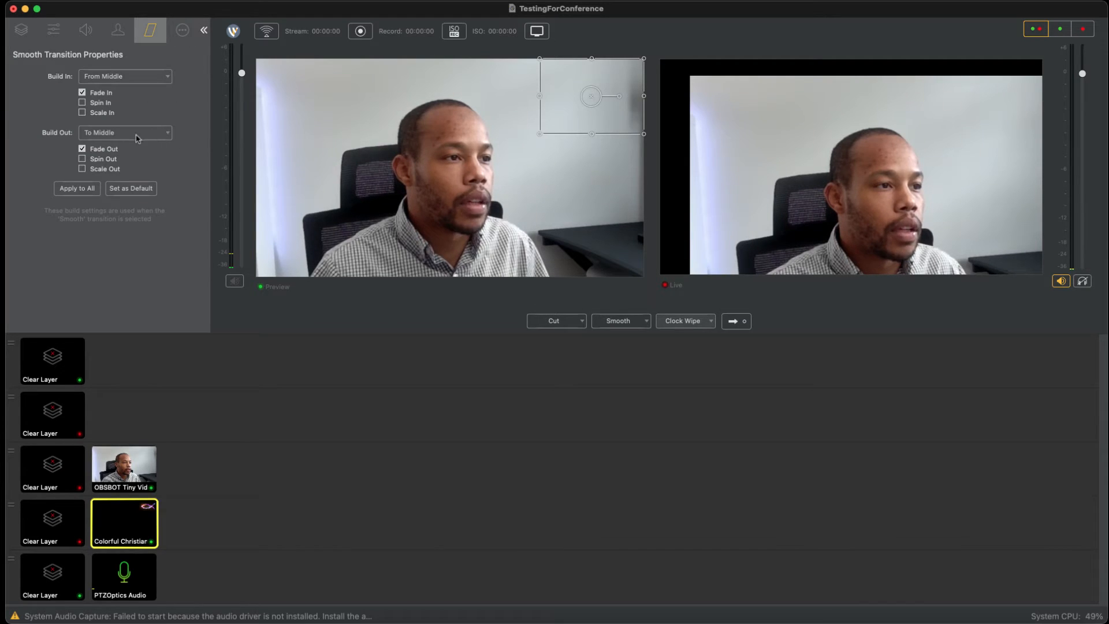
{"action": "left_click", "coordinate": [117, 30]}
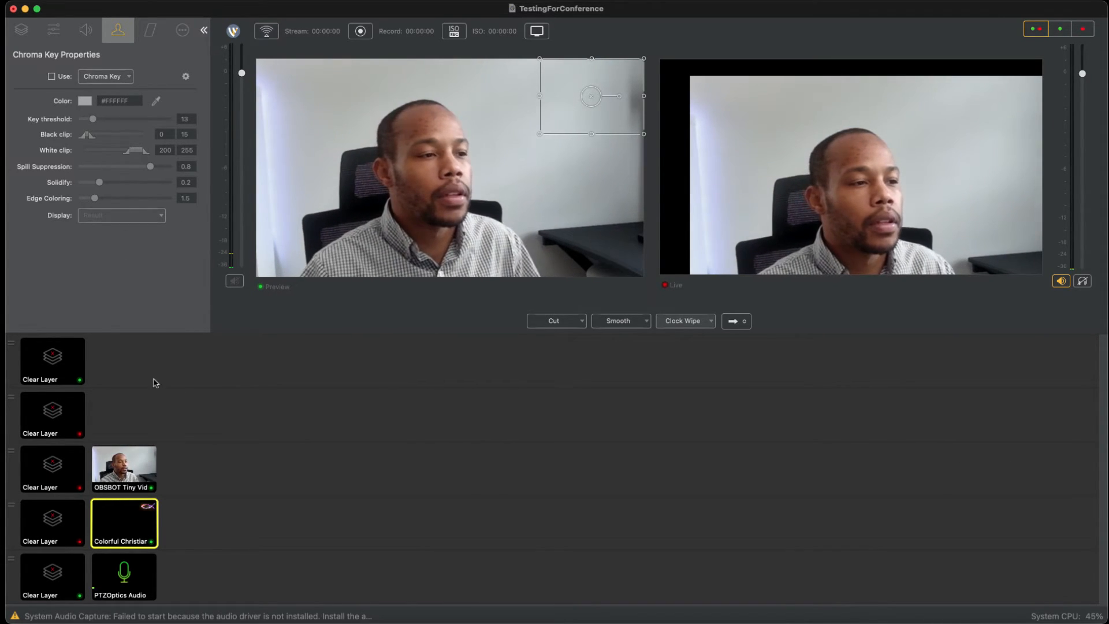
Step: Add a Royal Two Box title overlay as a new shot on Main Layer 3
{"action": "left_click", "coordinate": [195, 468]}
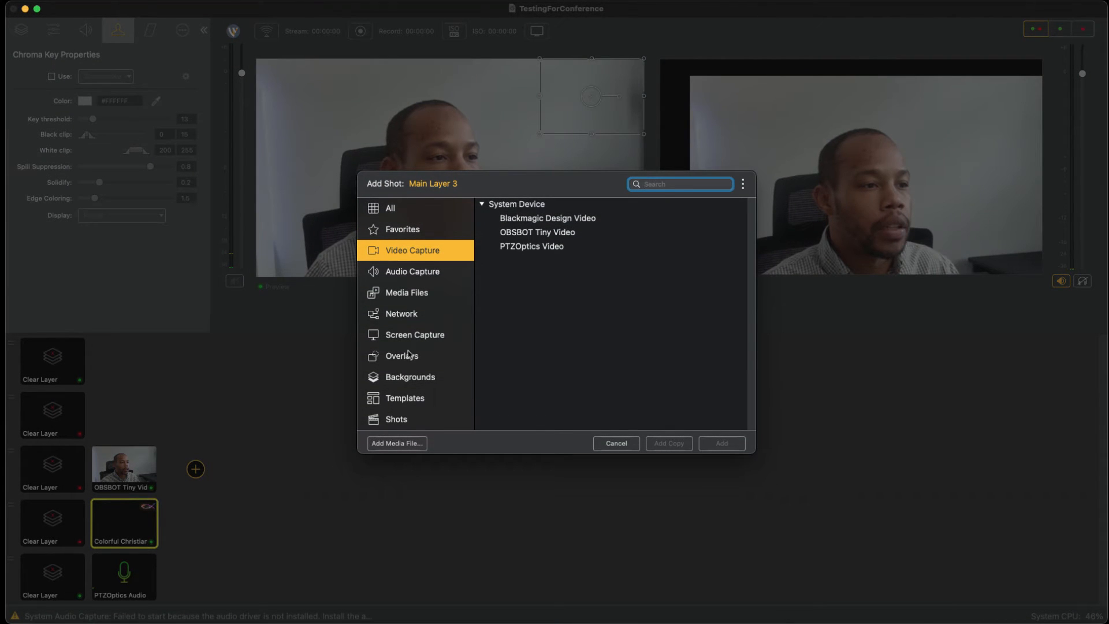
{"action": "key", "text": "Up"}
{"action": "key", "text": "Up"}
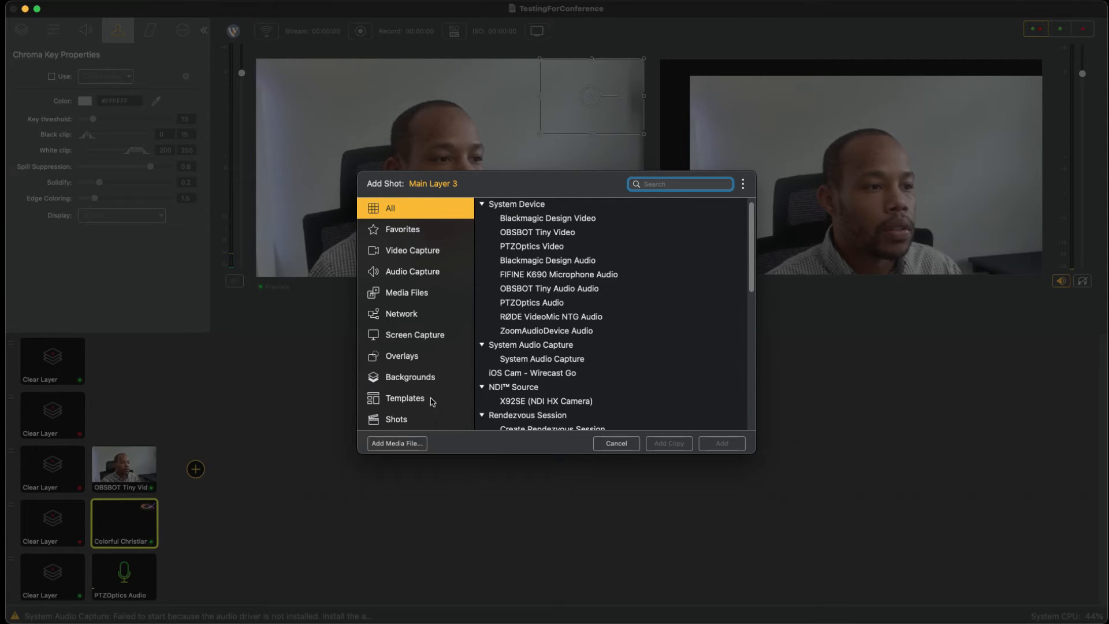
{"action": "left_click", "coordinate": [416, 356]}
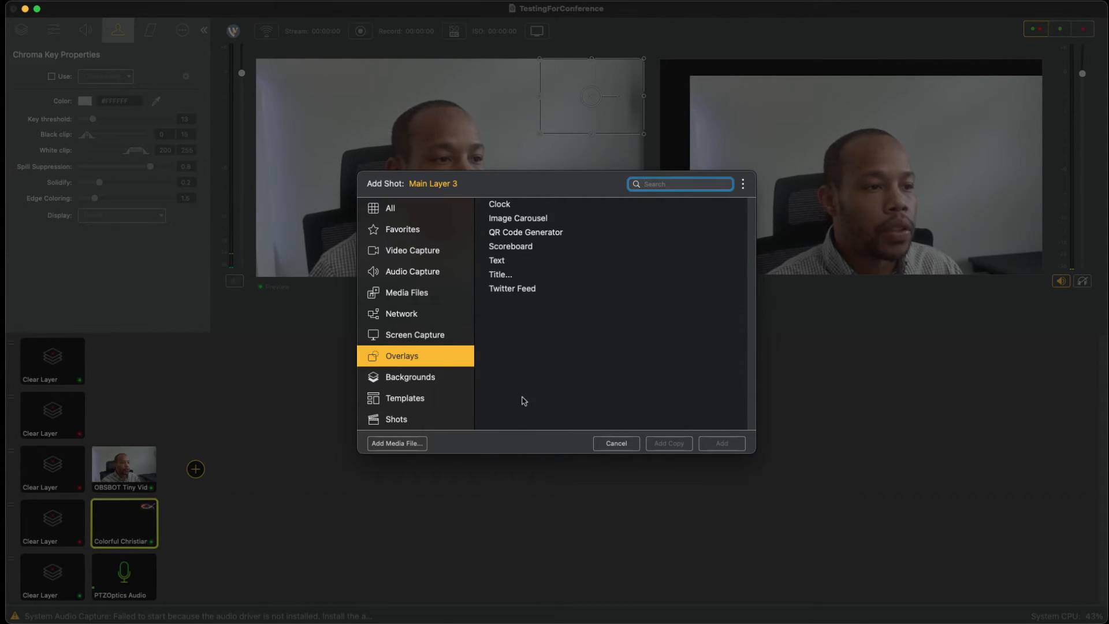
{"action": "double_click", "coordinate": [506, 275]}
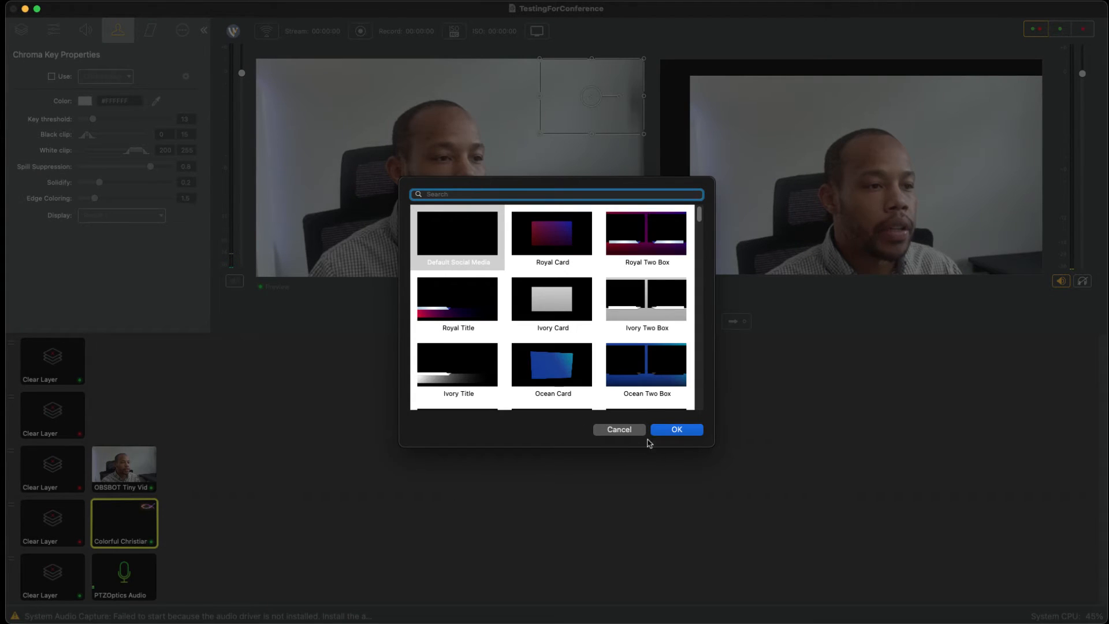
{"action": "double_click", "coordinate": [646, 234]}
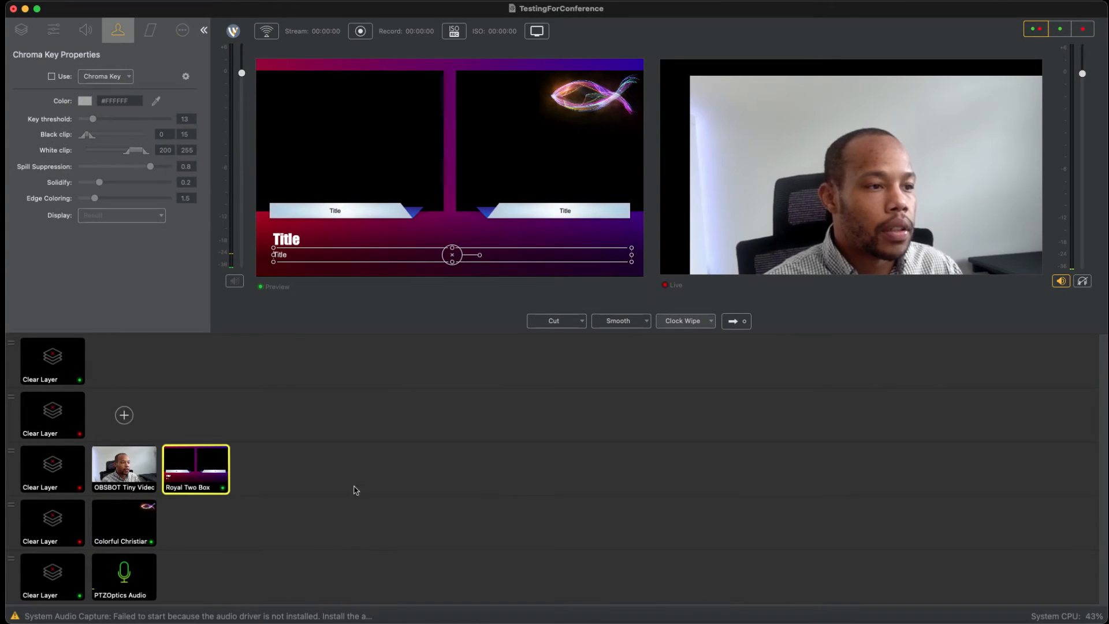
Step: Move the Royal Two Box shot to the second layer and cue it above the OBSBOT Tiny Video shot in the preview
{"action": "left_click", "coordinate": [125, 469]}
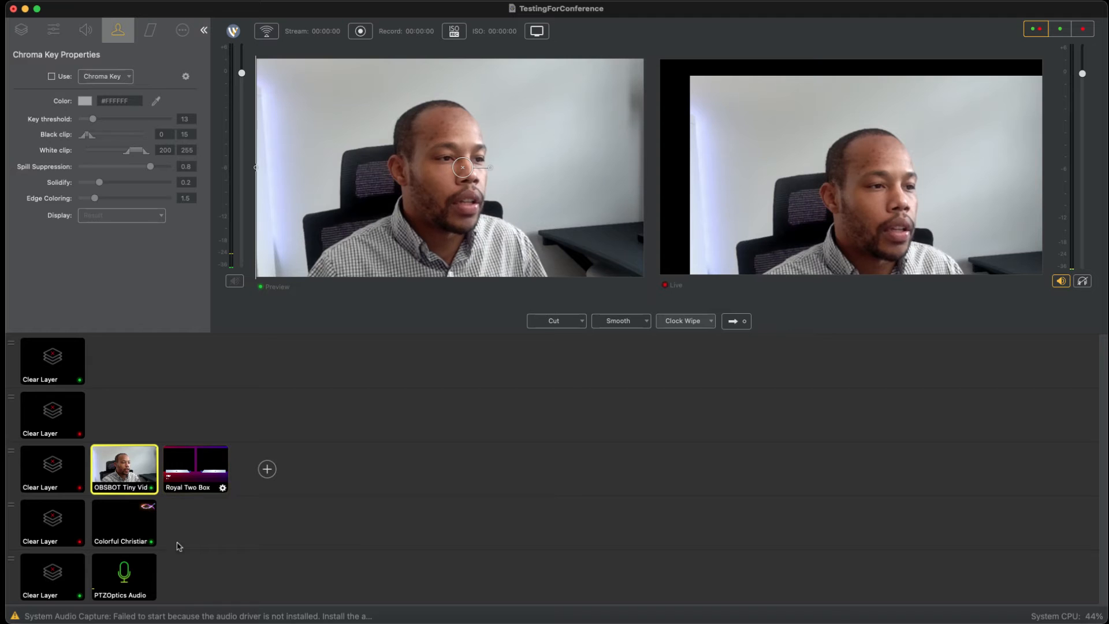
{"action": "left_click_drag", "start_coordinate": [195, 458], "coordinate": [124, 415]}
{"action": "left_click", "coordinate": [125, 414]}
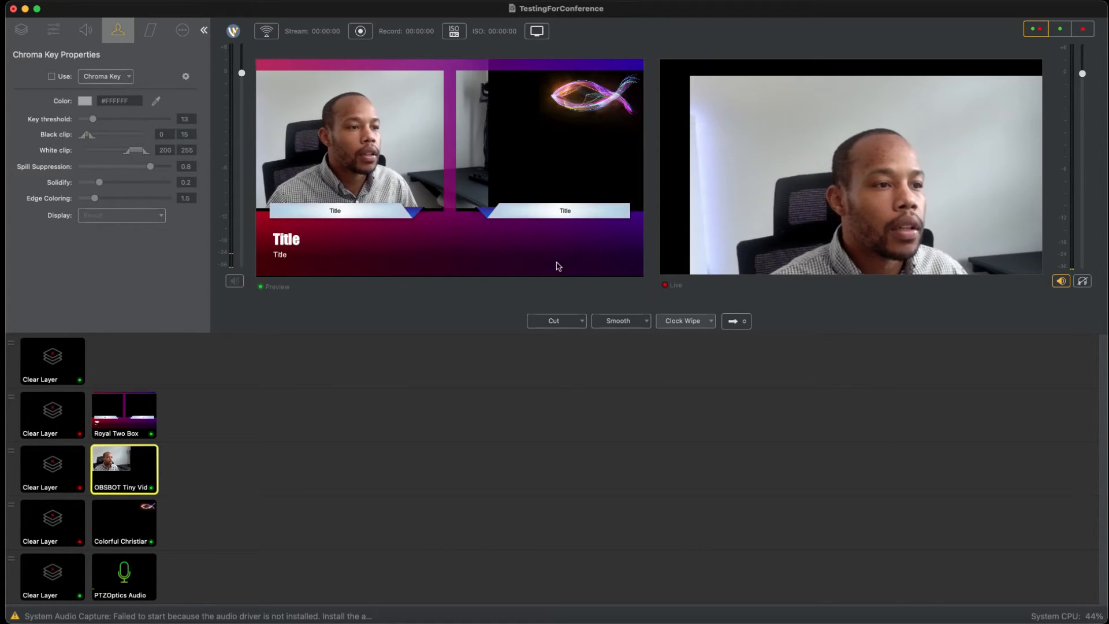
Step: Crop the OBSBOT Tiny Video camera image to fit the first Royal Two Box opening, and select the title frame
{"action": "left_click", "coordinate": [393, 258]}
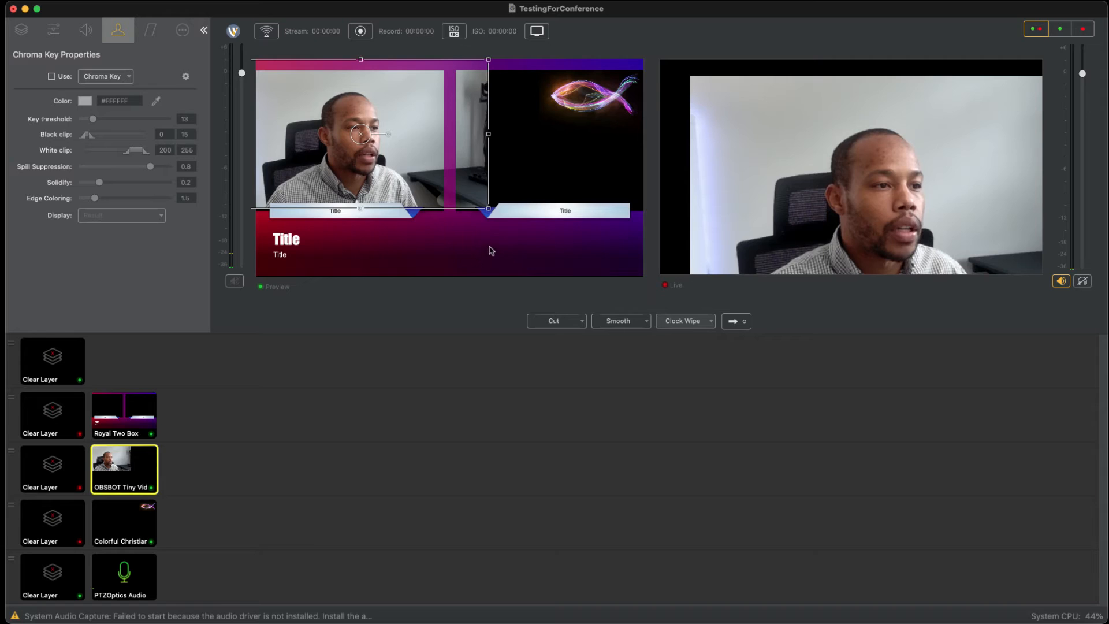
{"action": "left_click_drag", "start_coordinate": [491, 239], "coordinate": [449, 252]}
{"action": "left_click", "coordinate": [395, 261]}
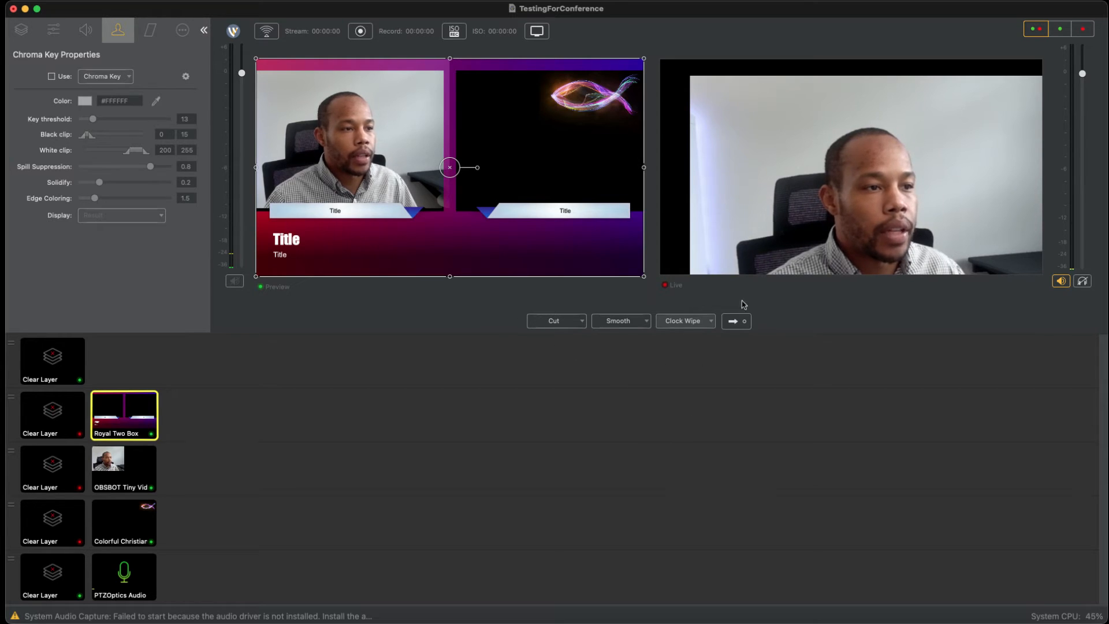
Step: Show only the preview with the properties hidden, and add the Moonlight Set - Left virtual set as a new shot on Main Layer 2
{"action": "left_click", "coordinate": [1060, 29]}
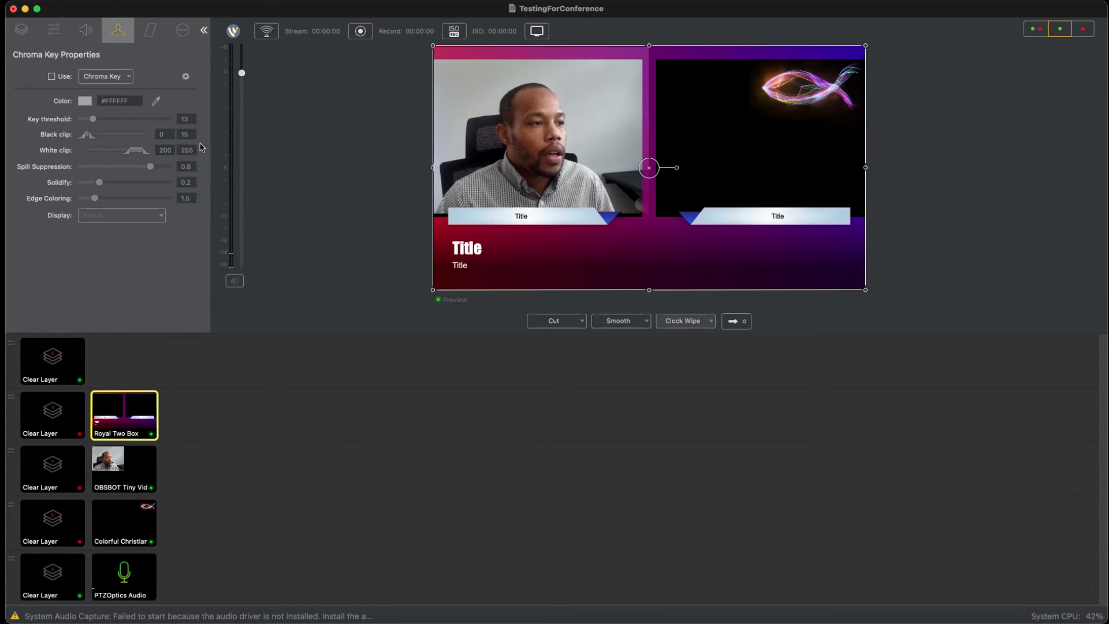
{"action": "left_click", "coordinate": [204, 30]}
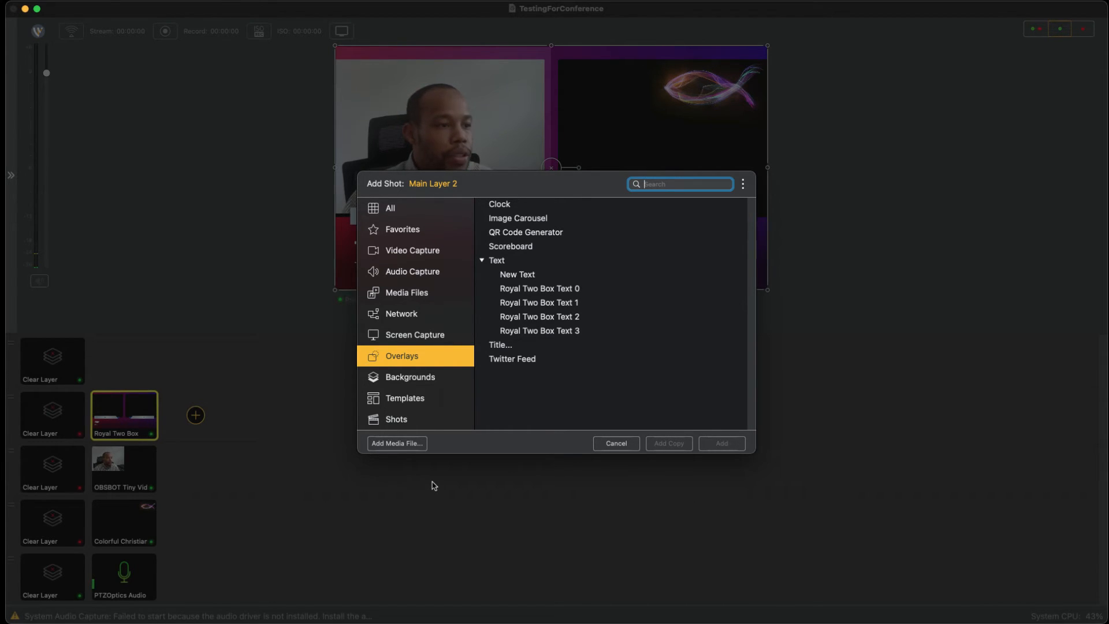
{"action": "key", "text": "Down"}
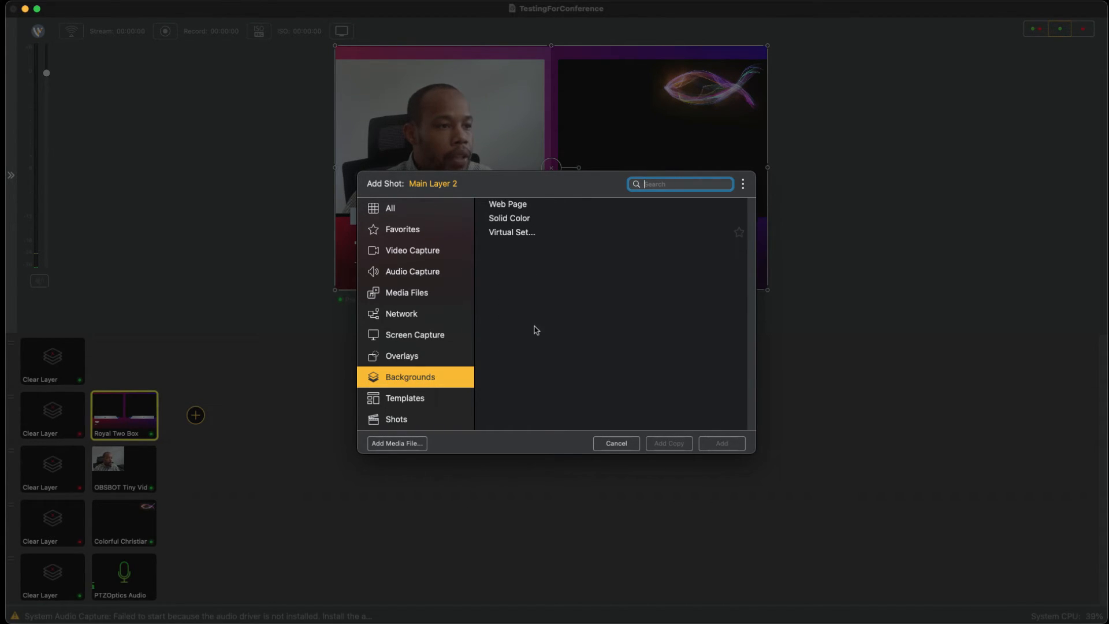
{"action": "double_click", "coordinate": [531, 233]}
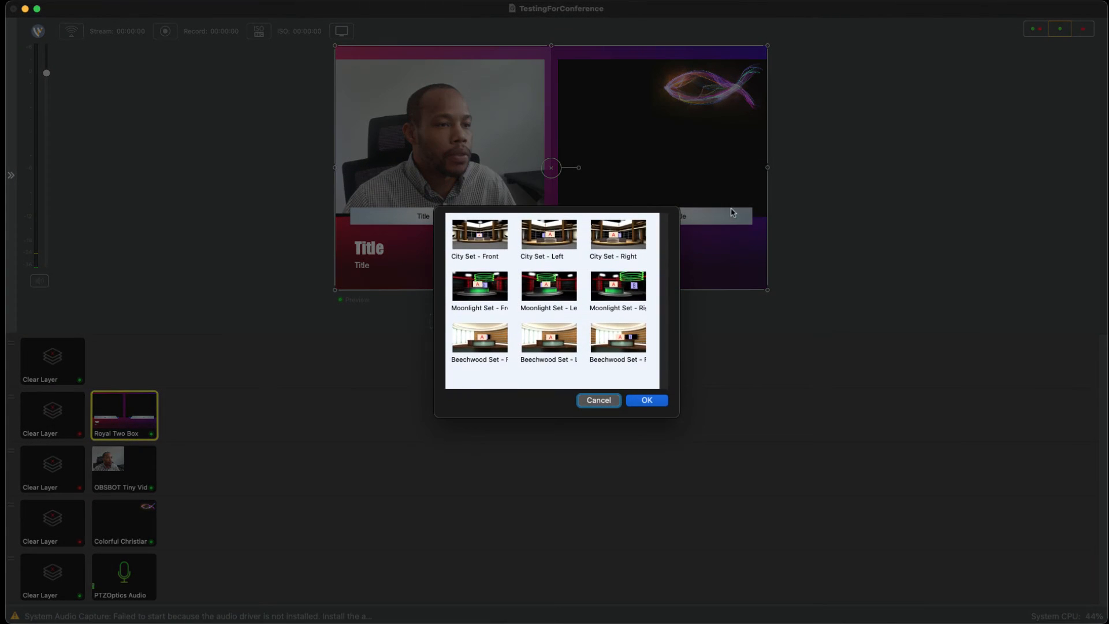
{"action": "double_click", "coordinate": [549, 286]}
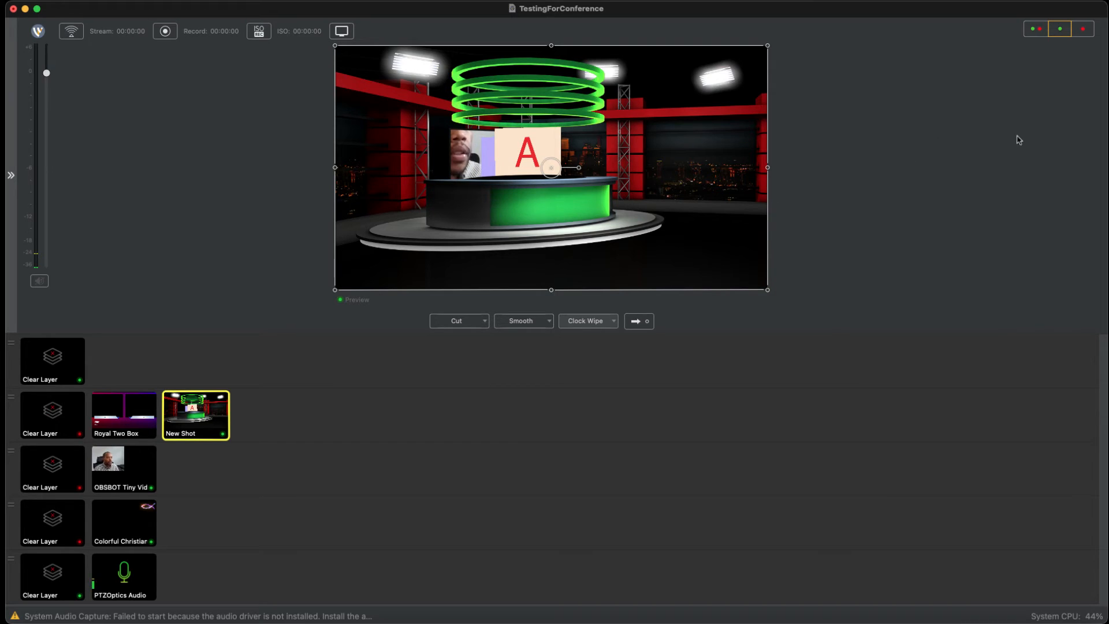
Step: Show preview and live together and select the OBSBOT Tiny Video camera image behind the virtual set, leaving its properties hidden
{"action": "left_click", "coordinate": [1035, 29]}
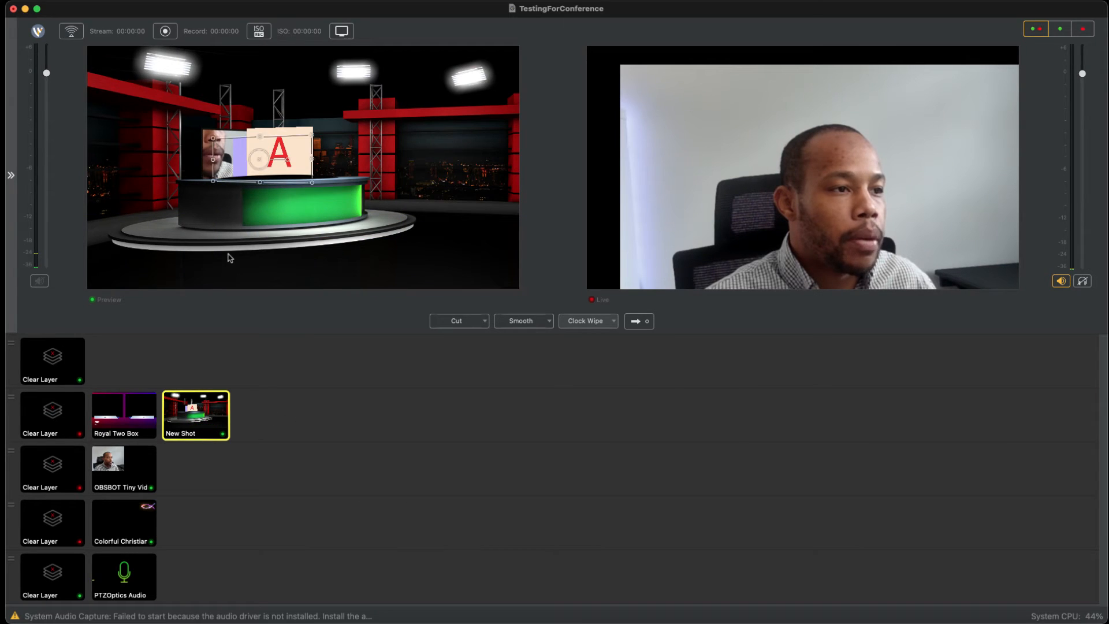
{"action": "left_click", "coordinate": [226, 154]}
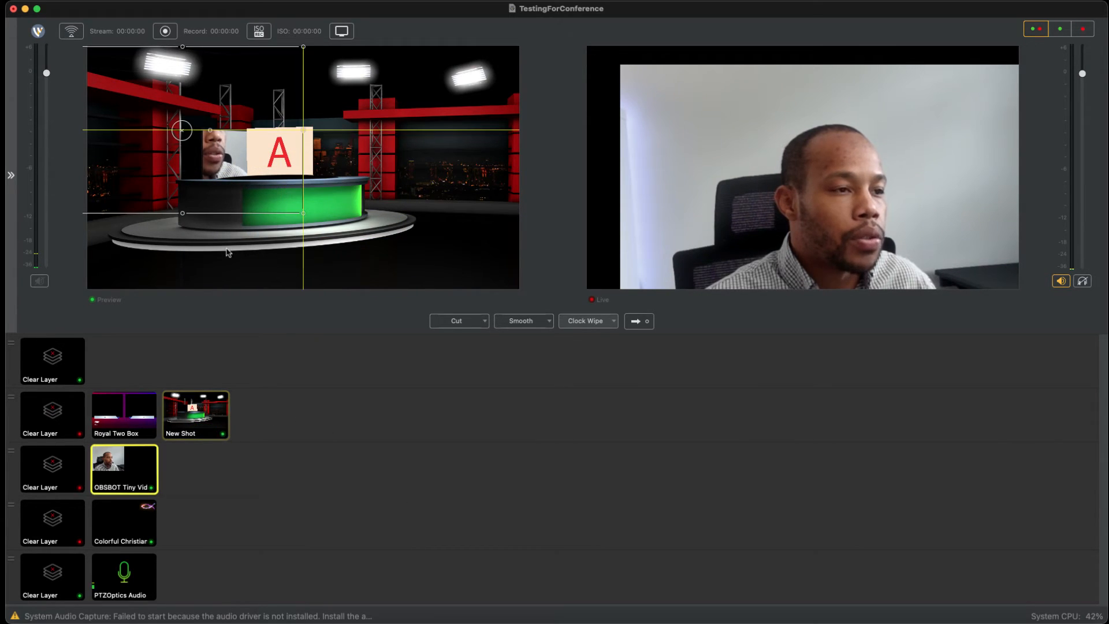
{"action": "left_click", "coordinate": [152, 488]}
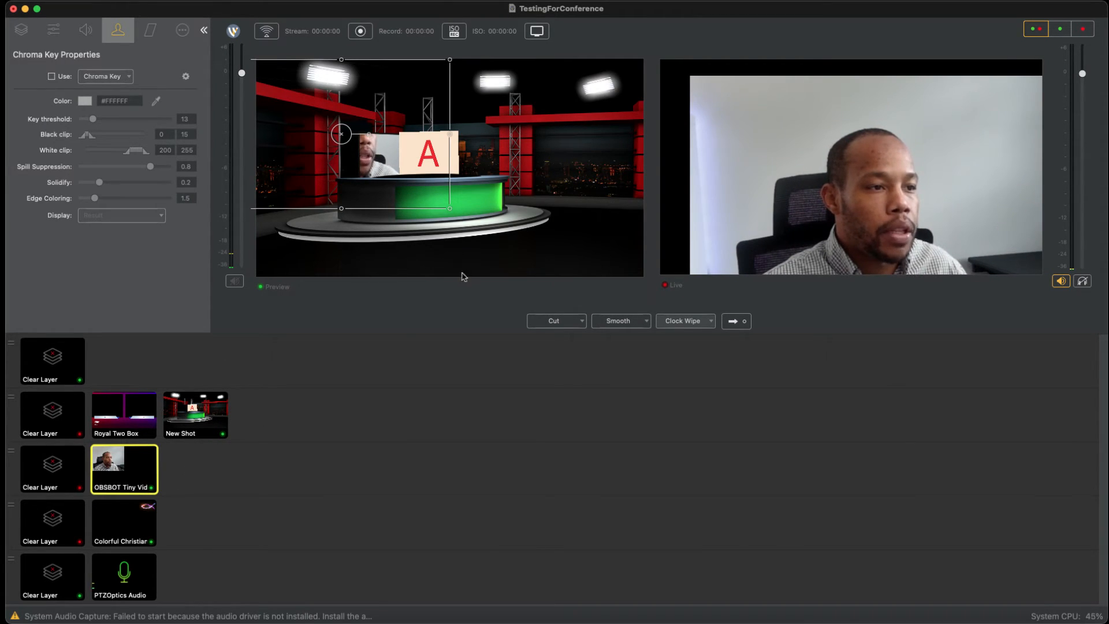
{"action": "left_click", "coordinate": [201, 131]}
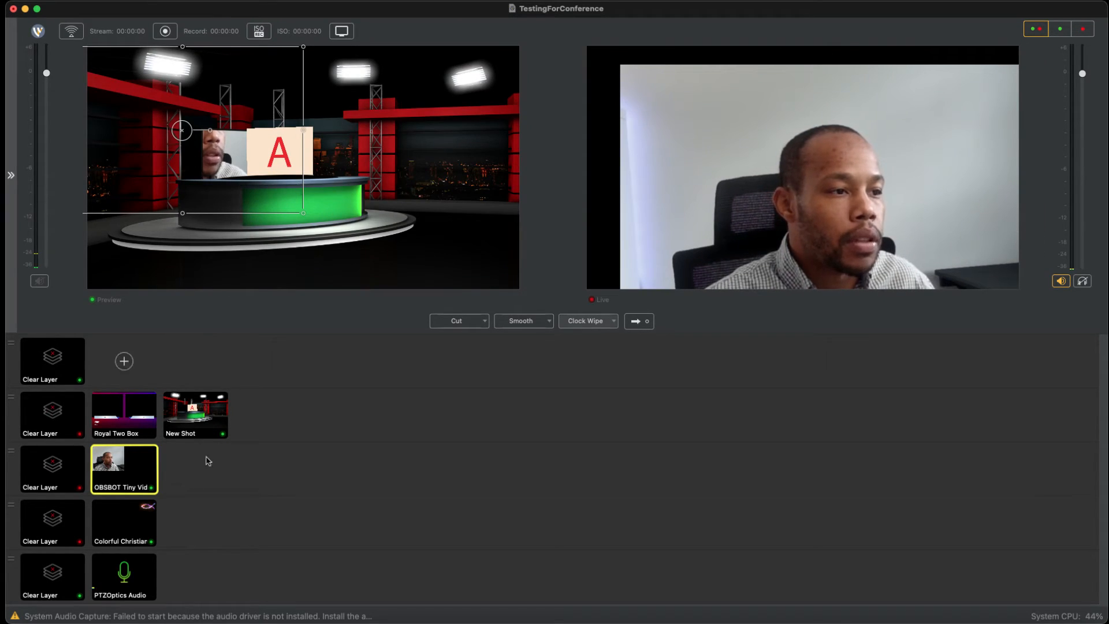
Step: Add a Scoreboard overlay as a new shot on Main Layer 2
{"action": "left_click", "coordinate": [267, 414]}
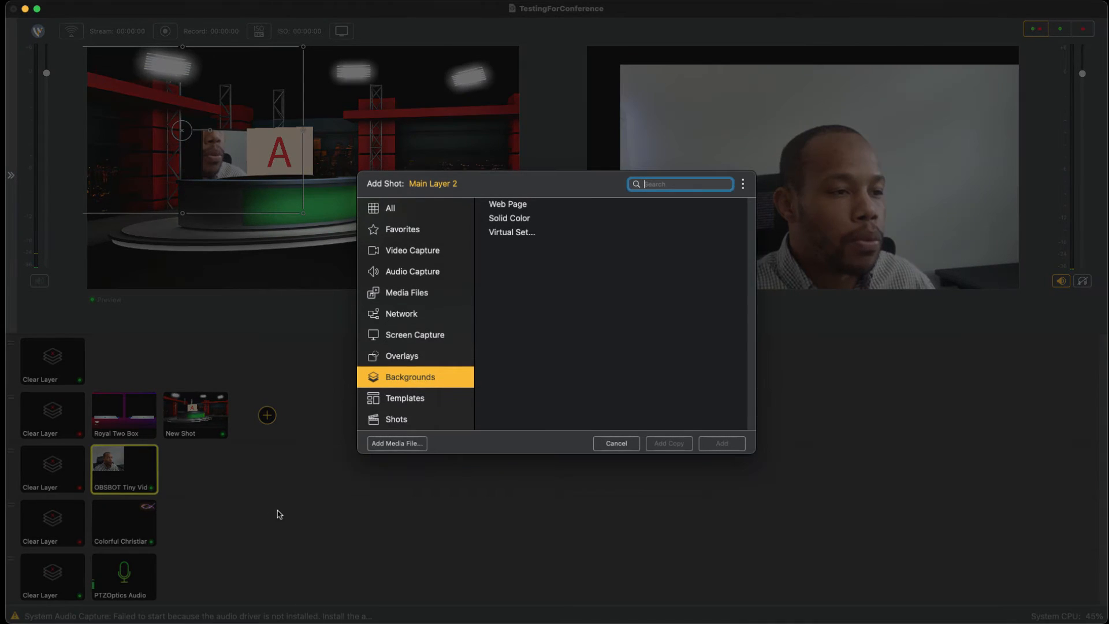
{"action": "left_click", "coordinate": [413, 408]}
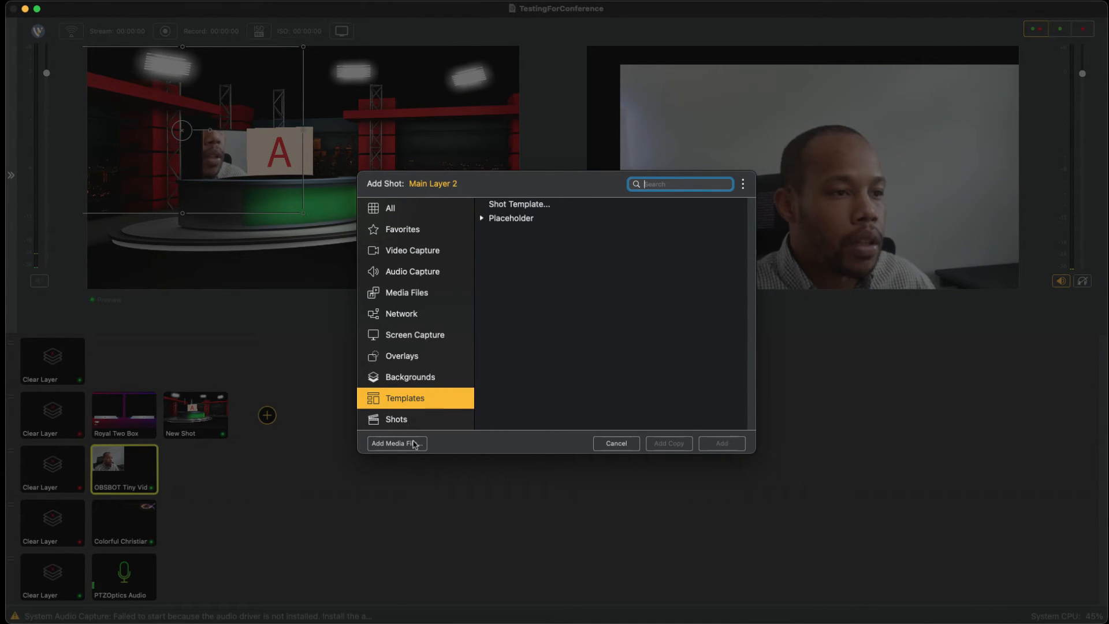
{"action": "key", "text": "Up"}
{"action": "key", "text": "Up"}
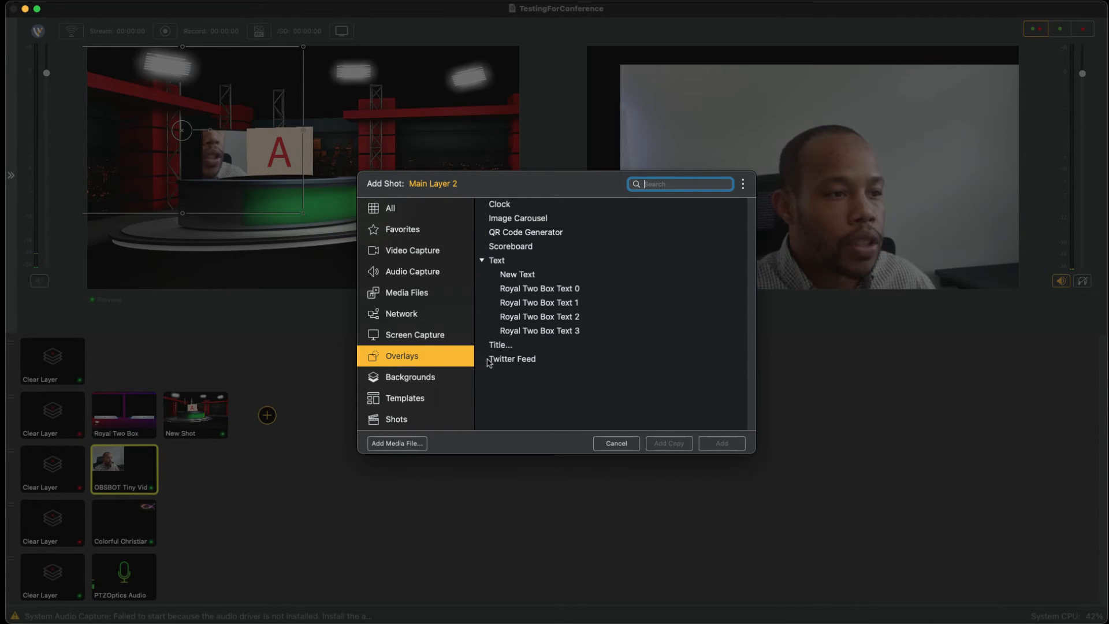
{"action": "double_click", "coordinate": [511, 246]}
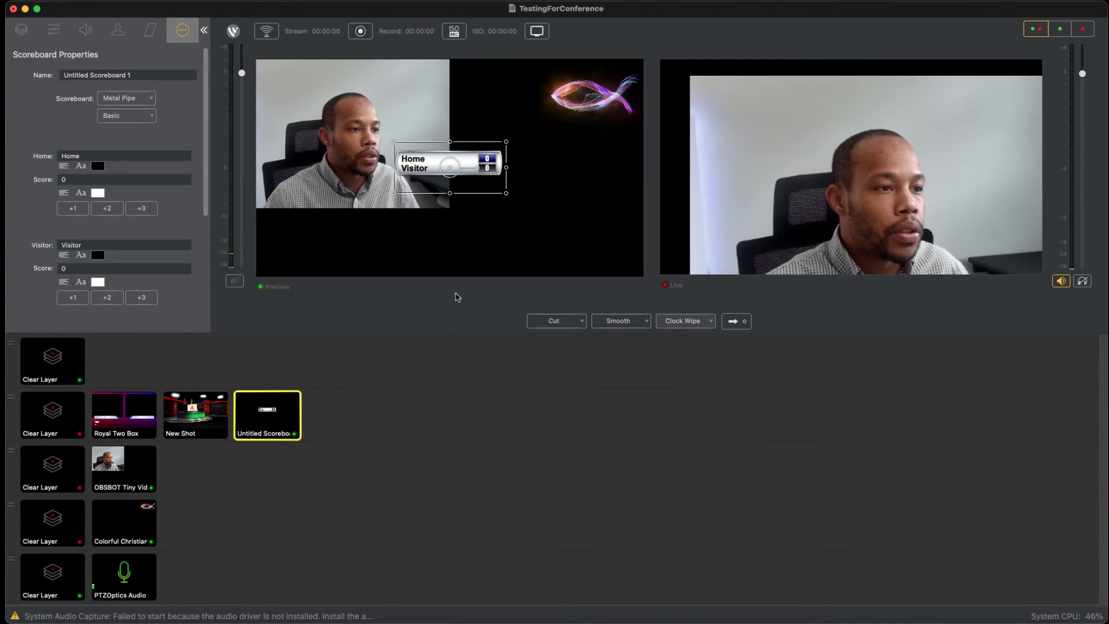
Step: Enlarge the scoreboard to about two thirds of the preview picture's width and place it in the picture's lower-right corner
{"action": "mouse_move", "coordinate": [449, 167]}
{"action": "left_mouse_down"}
{"action": "mouse_move", "coordinate": [467, 234]}
{"action": "mouse_move", "coordinate": [494, 234]}
{"action": "left_mouse_up"}
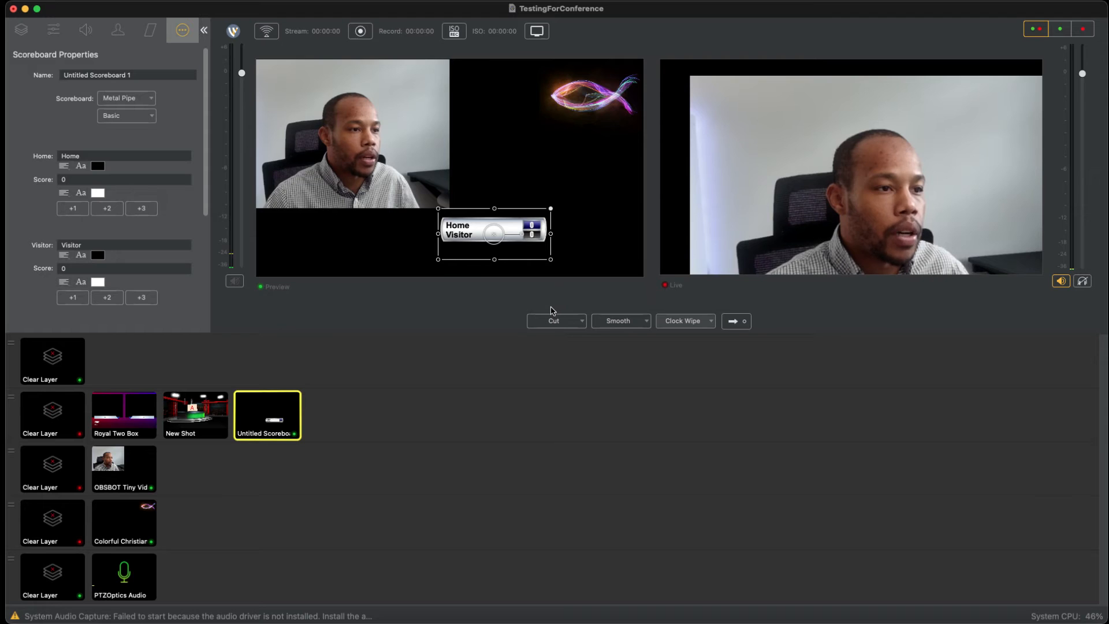
{"action": "left_click_drag", "start_coordinate": [551, 209], "coordinate": [505, 233]}
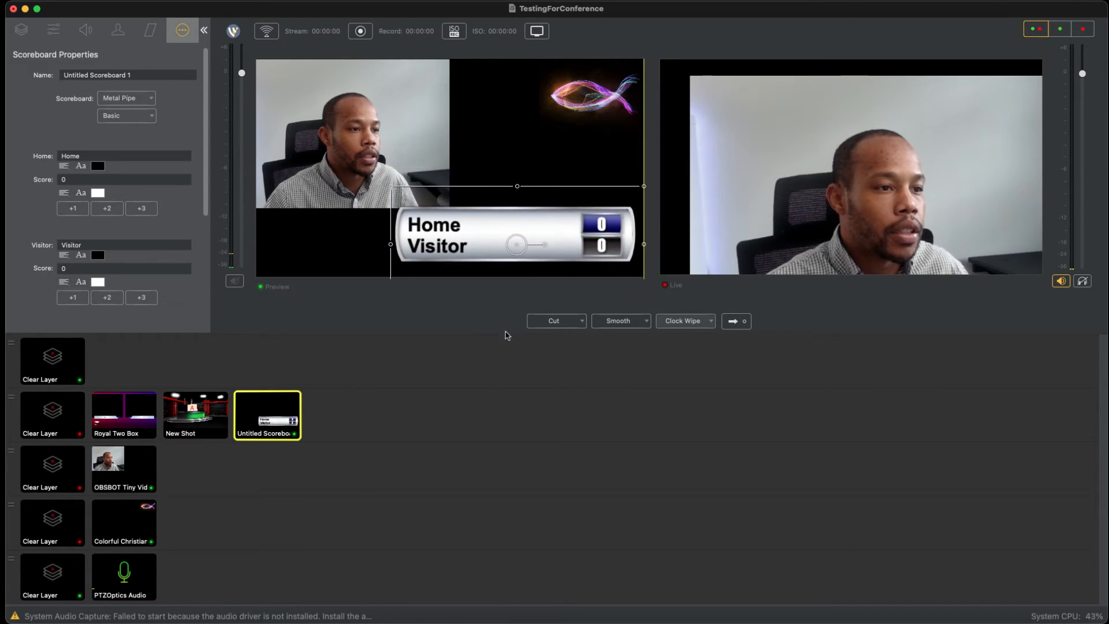
{"action": "left_click_drag", "start_coordinate": [508, 335], "coordinate": [506, 345]}
{"action": "left_click", "coordinate": [390, 350]}
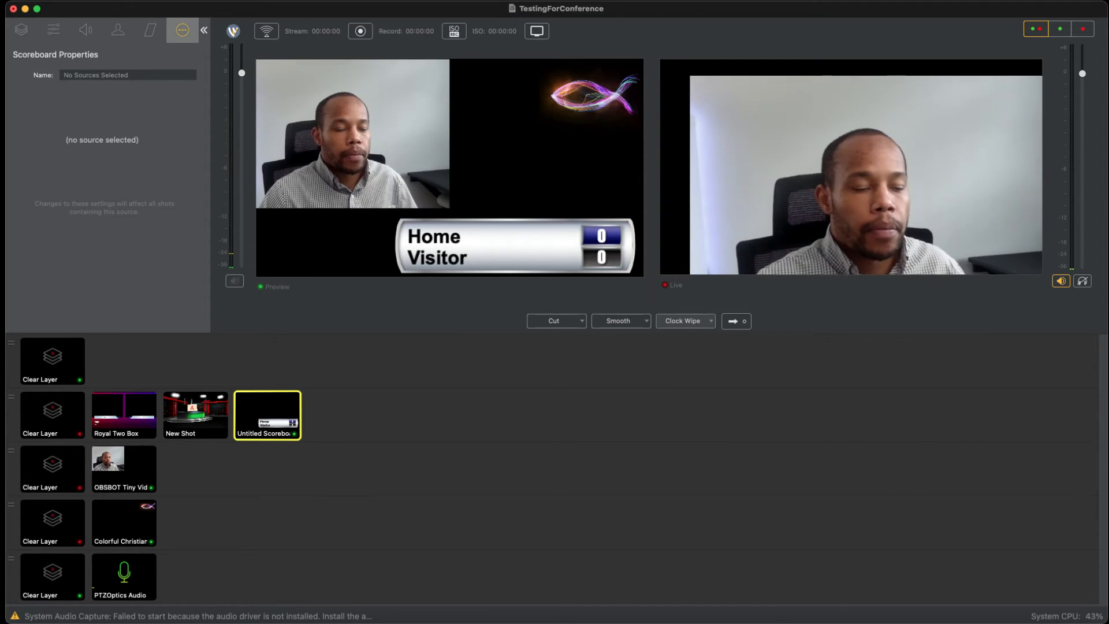
Step: Examine the overlay, template and network sources available for a new shot on Main Layer 2
{"action": "left_click", "coordinate": [339, 415]}
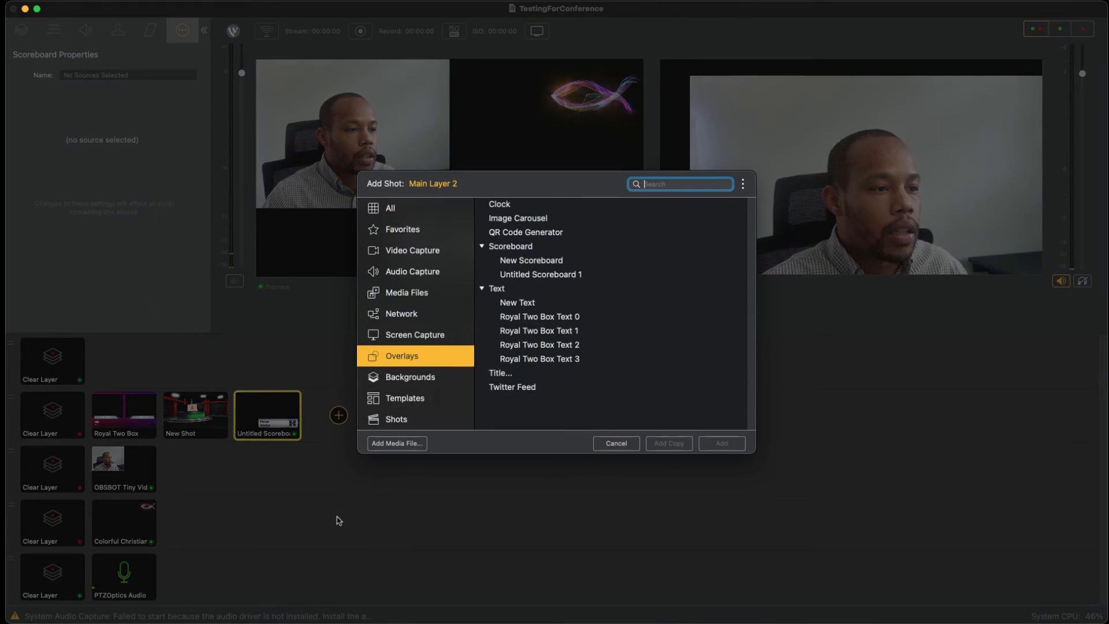
{"action": "key", "text": "Down"}
{"action": "key", "text": "Down"}
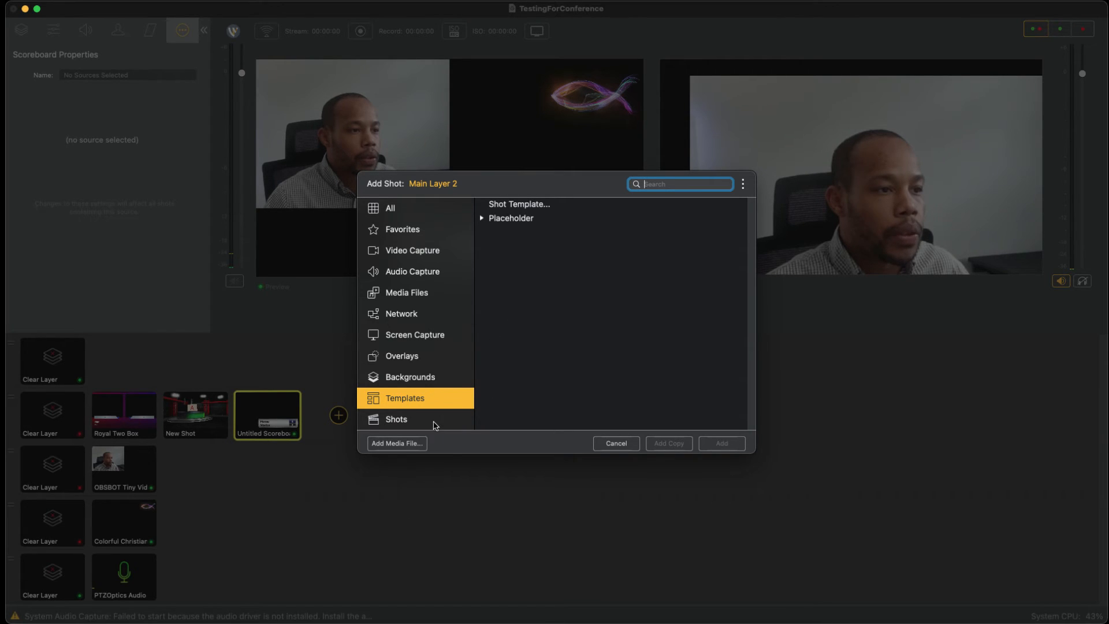
{"action": "left_click", "coordinate": [414, 317]}
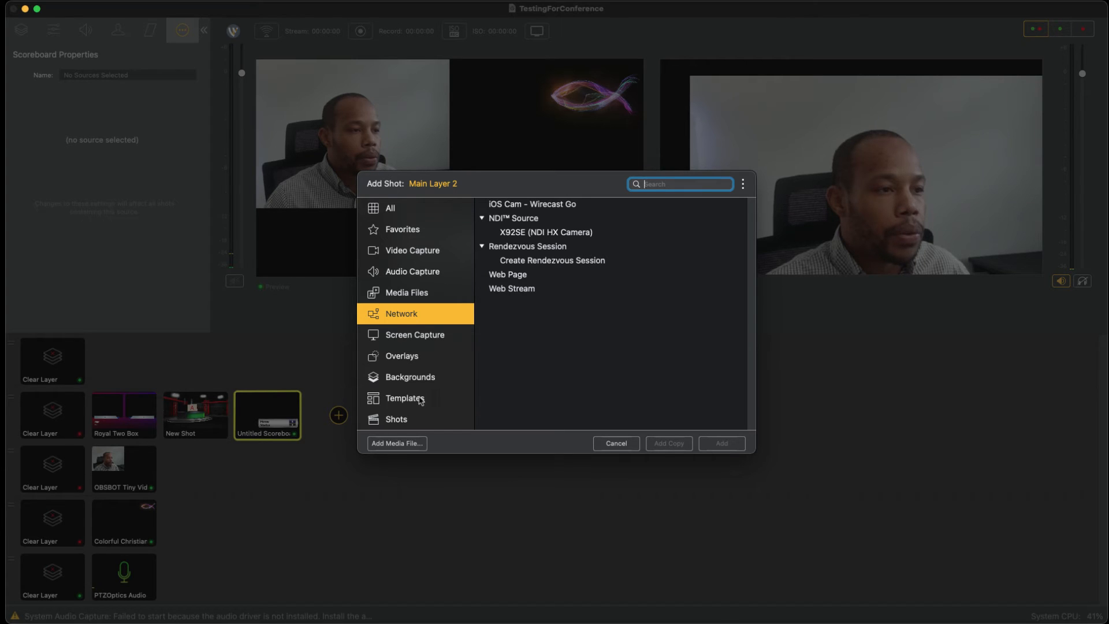
Step: Browse the Stock Media Library's media types, including images and music, and close it without downloading anything
{"action": "key", "text": "Up"}
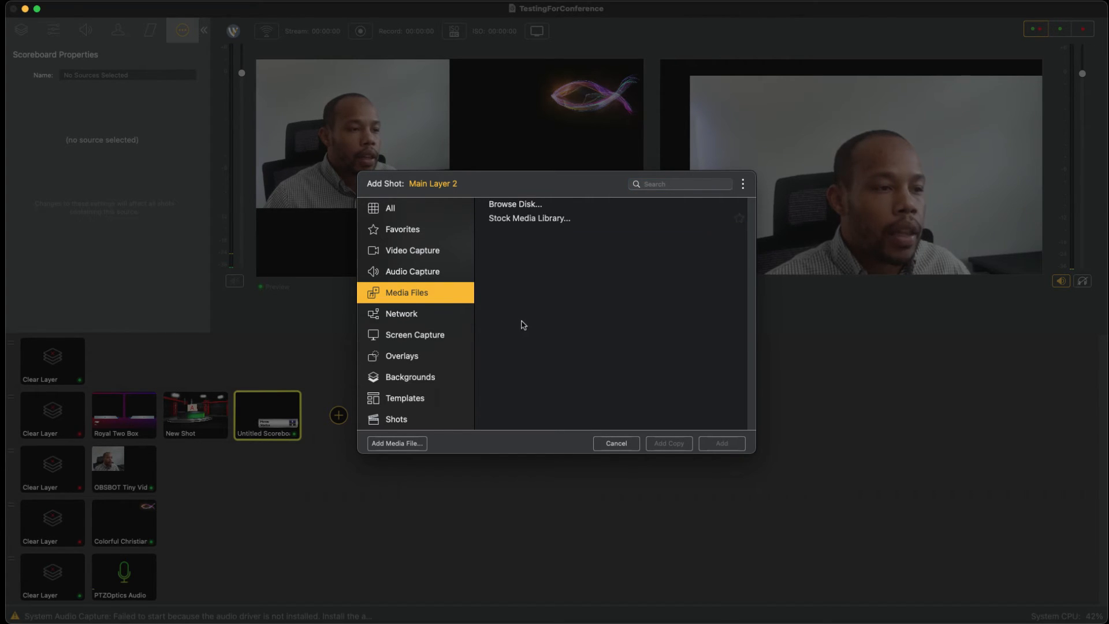
{"action": "left_click", "coordinate": [521, 325]}
{"action": "key", "text": "Return"}
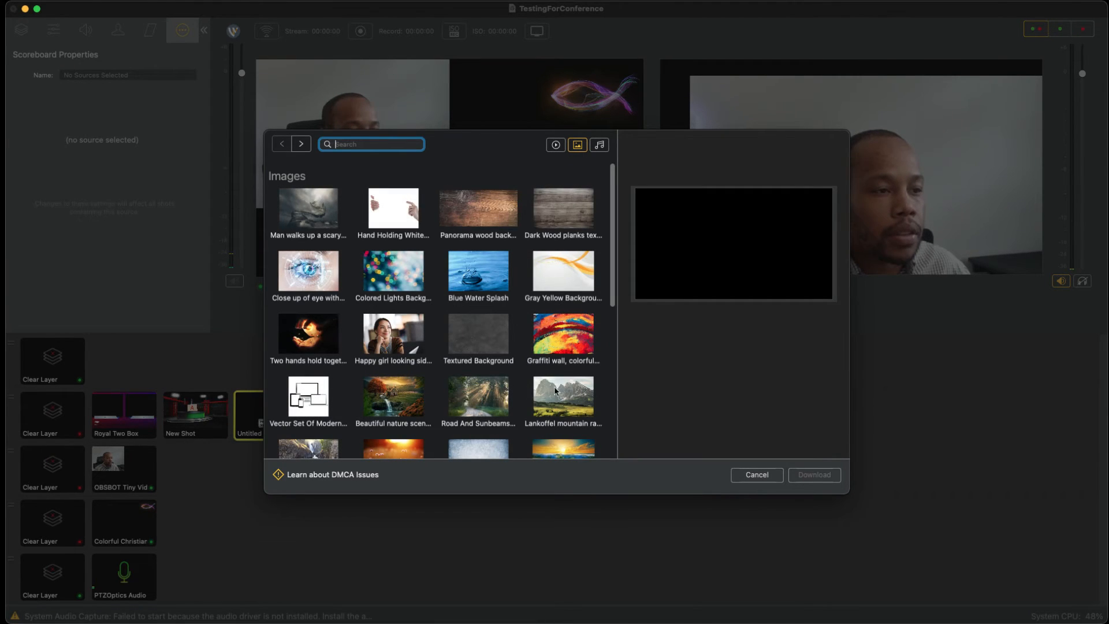
{"action": "left_click", "coordinate": [556, 145]}
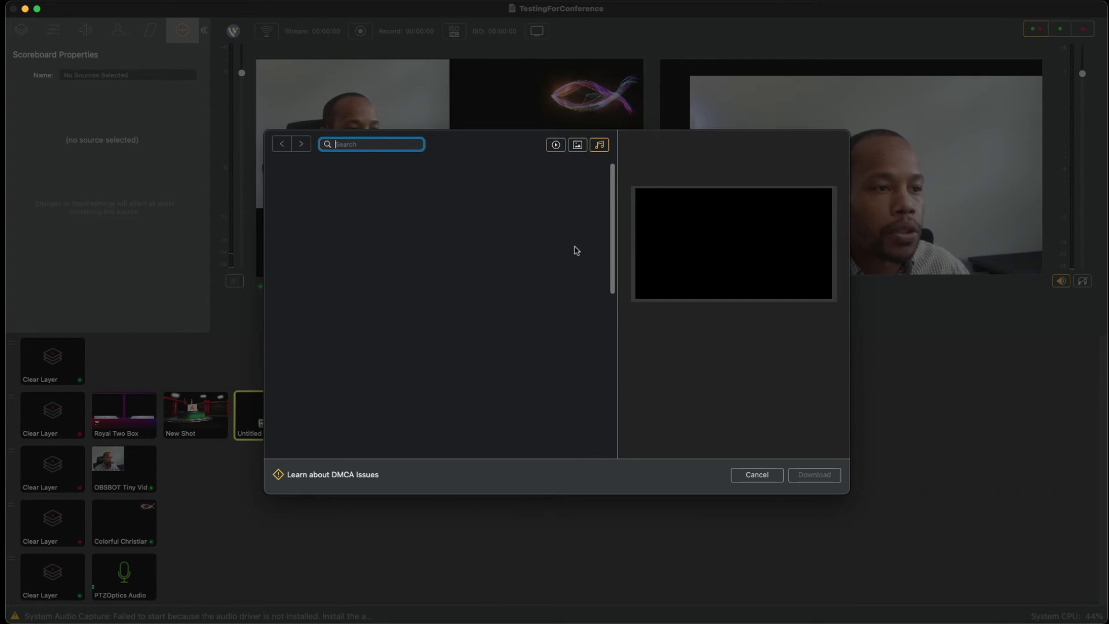
{"action": "left_click", "coordinate": [743, 476]}
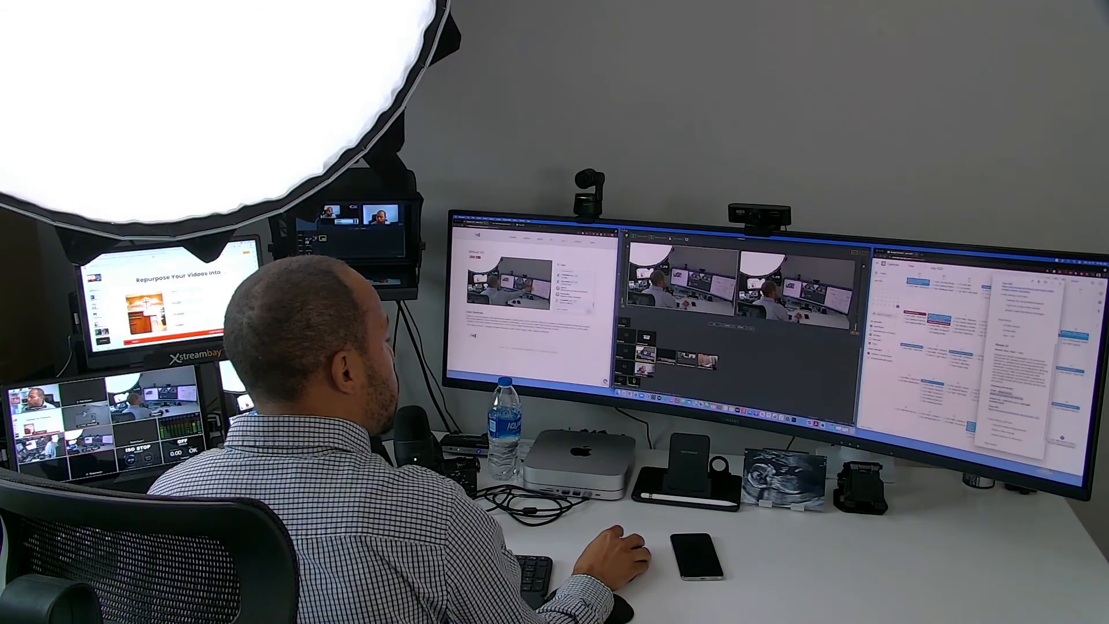
{"action": "mouse_move", "coordinate": [856, 427]}
{"action": "left_mouse_down"}
{"action": "mouse_move", "coordinate": [748, 362]}
{"action": "mouse_move", "coordinate": [752, 307]}
{"action": "mouse_move", "coordinate": [919, 437]}
{"action": "mouse_move", "coordinate": [881, 424]}
{"action": "mouse_move", "coordinate": [887, 433]}
{"action": "left_mouse_up"}
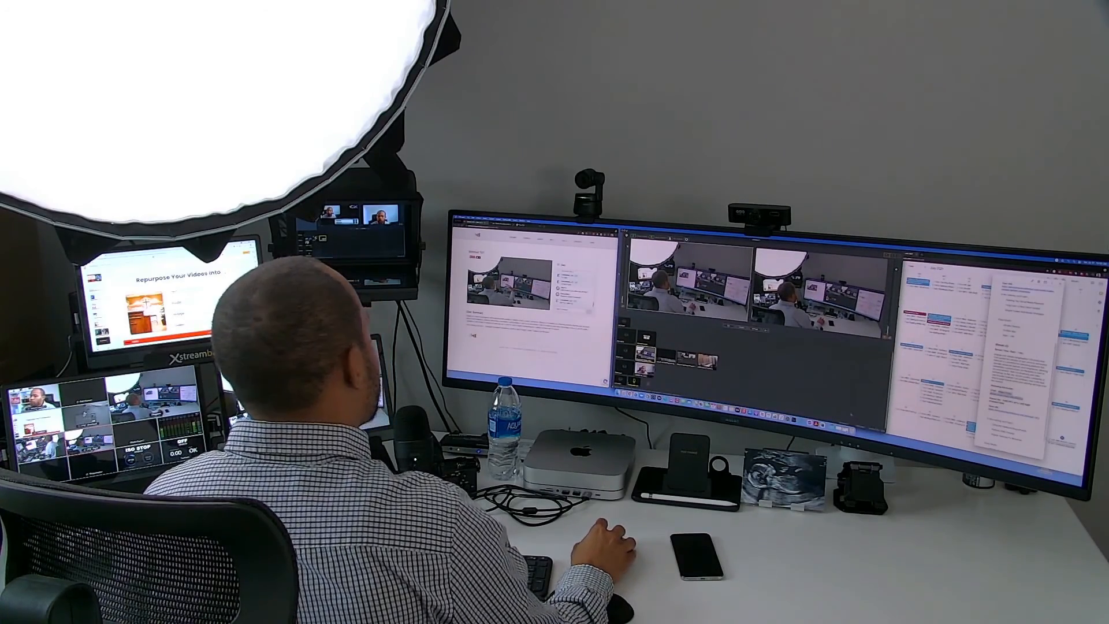